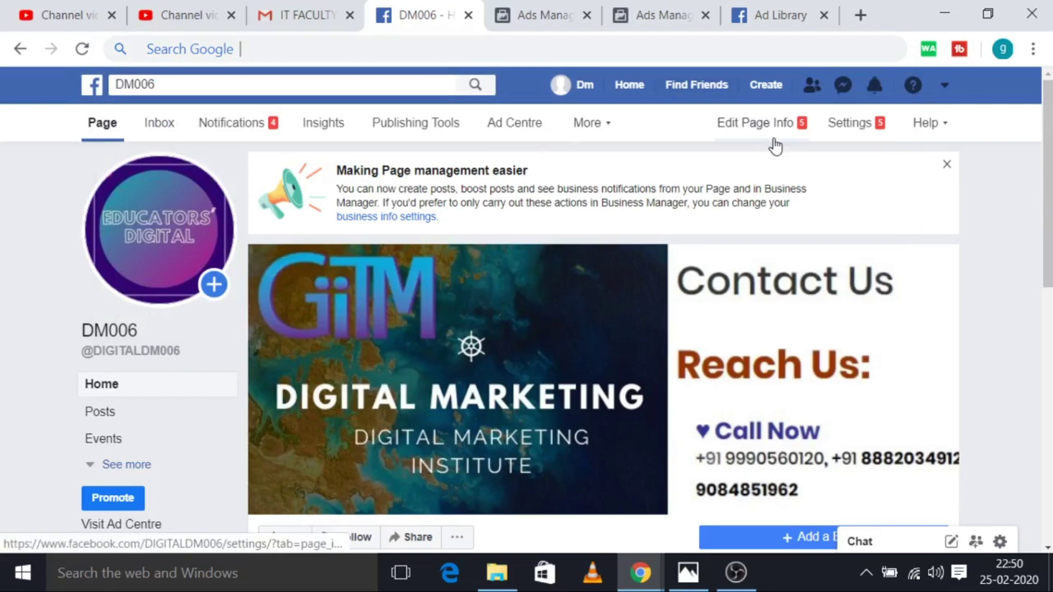
Start creating an ad, switch to the open Ads Manager campaign creation page, and close the duplicate ad page that is still loading
{"action": "left_click", "coordinate": [768, 91]}
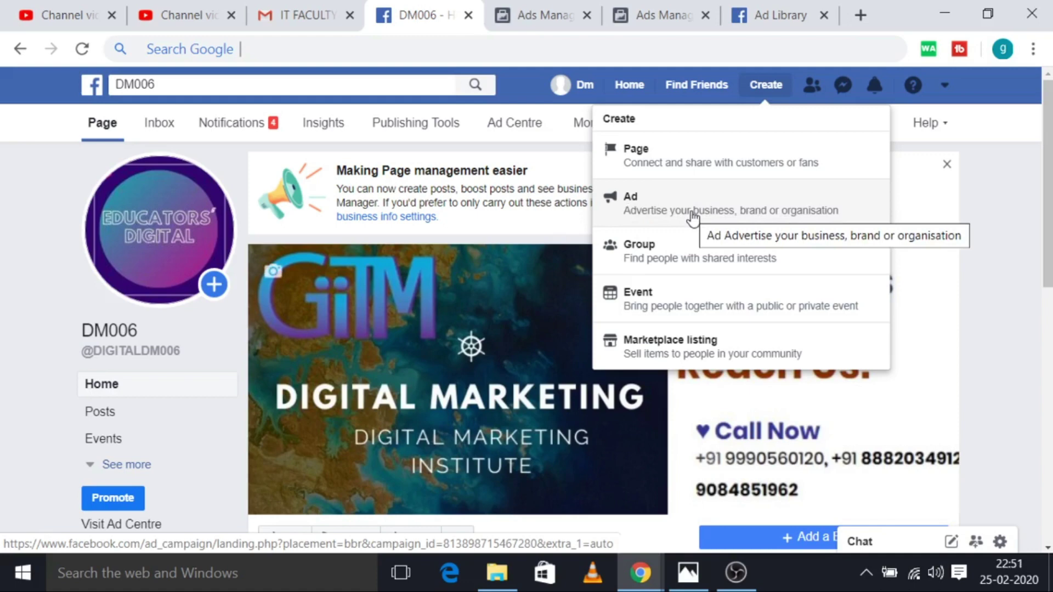
{"action": "left_click", "coordinate": [649, 215]}
{"action": "left_click", "coordinate": [576, 17]}
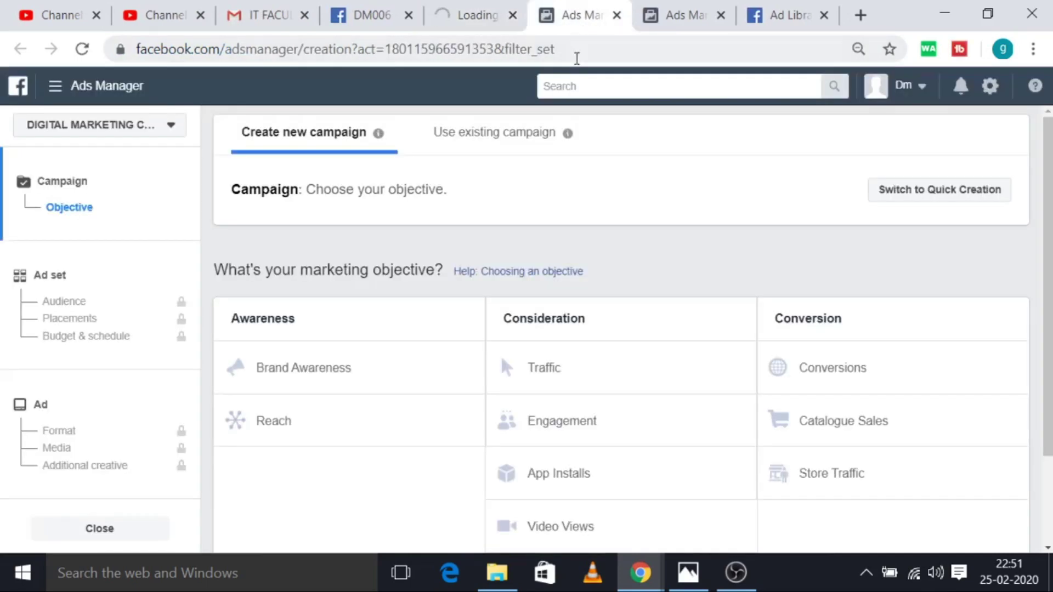
{"action": "left_click", "coordinate": [513, 15]}
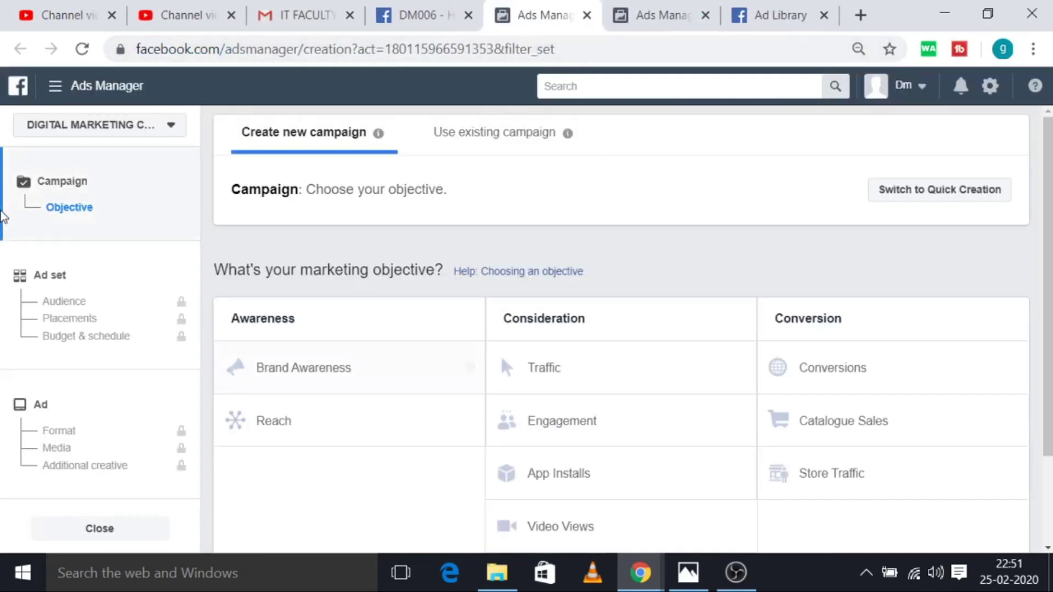
Review the Awareness, Consideration and Conversion objectives and choose Engagement as the marketing objective
{"action": "scroll", "coordinate": [377, 307], "scroll_direction": "down", "scroll_amount": 2}
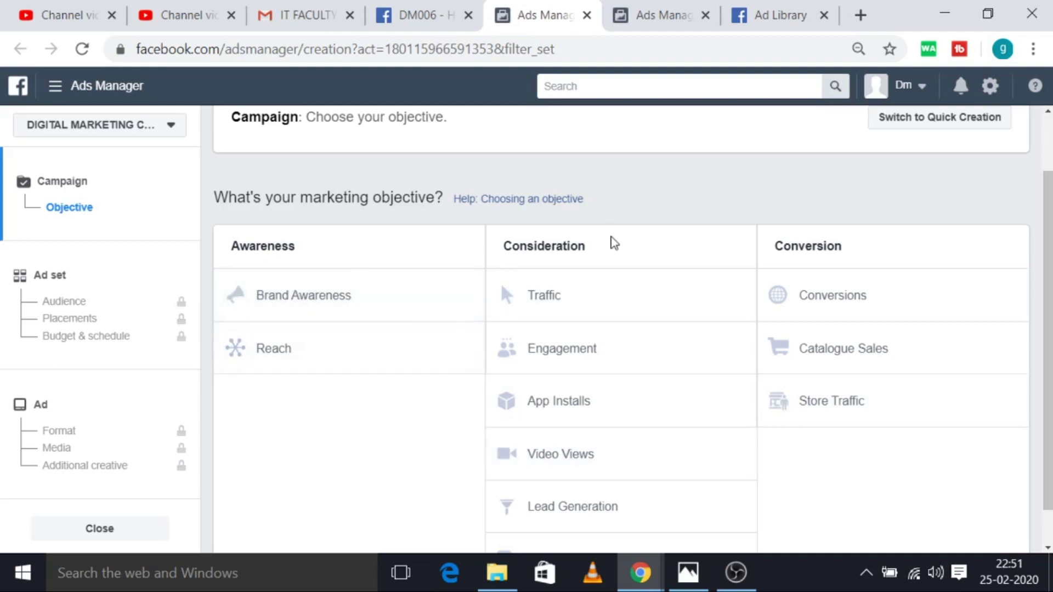
{"action": "scroll", "coordinate": [634, 365], "scroll_direction": "down", "scroll_amount": 1}
{"action": "scroll", "coordinate": [629, 364], "scroll_direction": "up", "scroll_amount": 3}
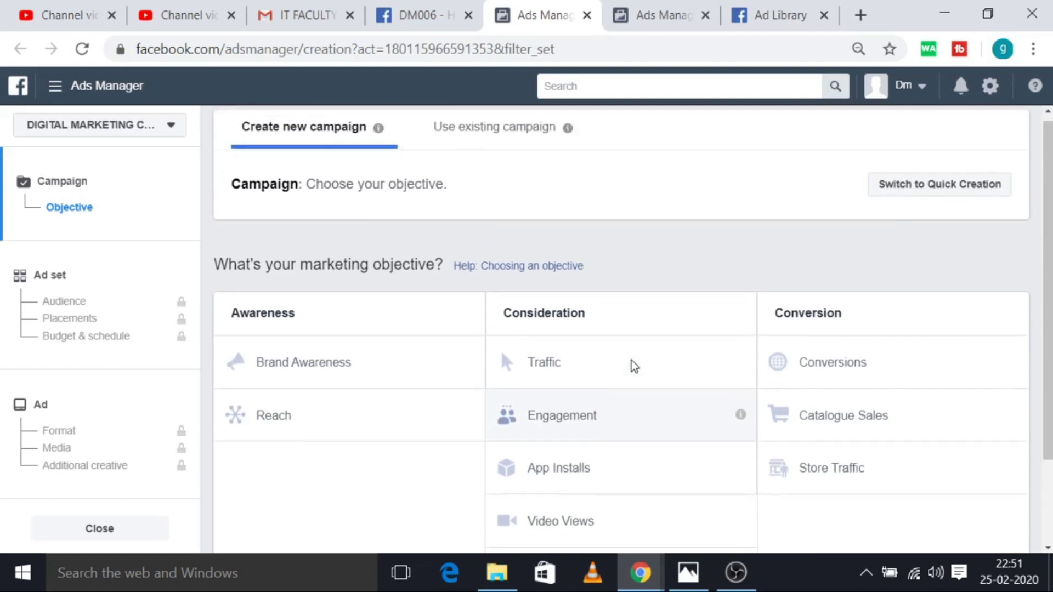
{"action": "scroll", "coordinate": [530, 364], "scroll_direction": "down", "scroll_amount": 1}
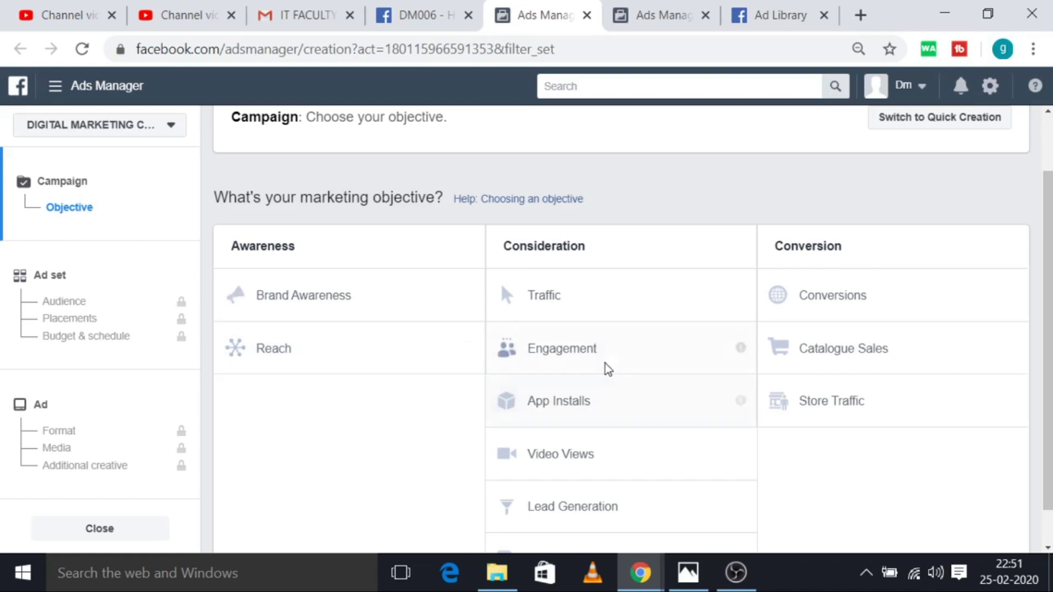
{"action": "left_click", "coordinate": [535, 355]}
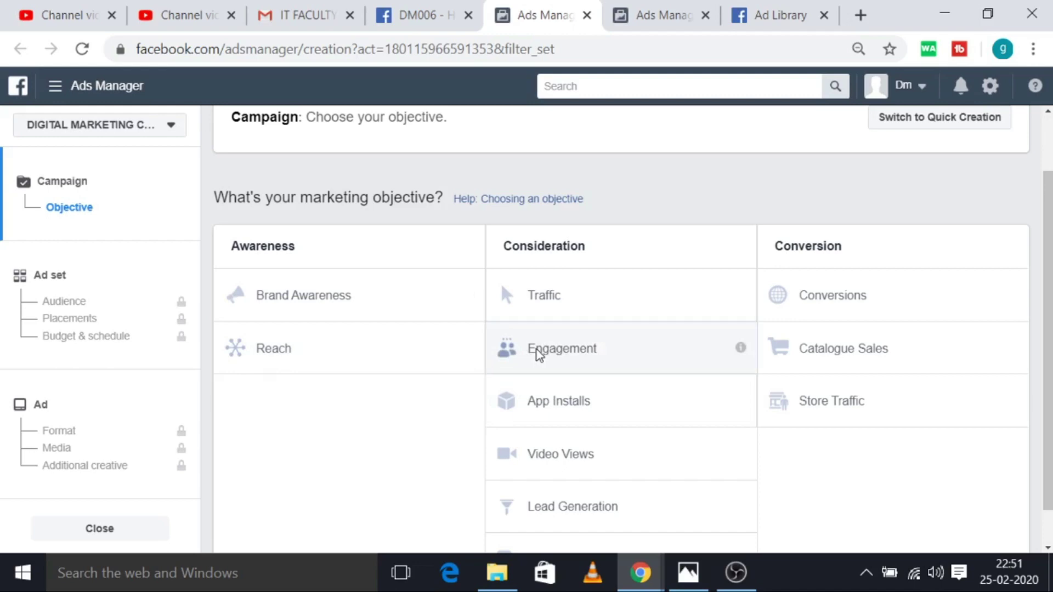
Switch to the other Ads Manager page with the Engagement campaign and set its engagement type to Page Likes
{"action": "left_click", "coordinate": [672, 9]}
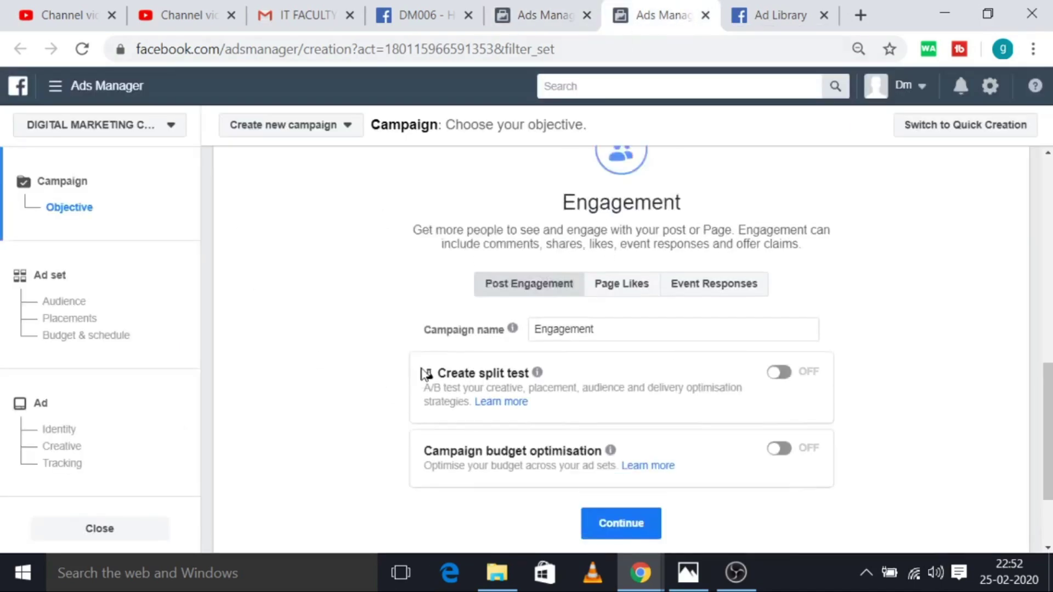
{"action": "scroll", "coordinate": [425, 374], "scroll_direction": "up", "scroll_amount": 5}
{"action": "scroll", "coordinate": [498, 322], "scroll_direction": "down", "scroll_amount": 7}
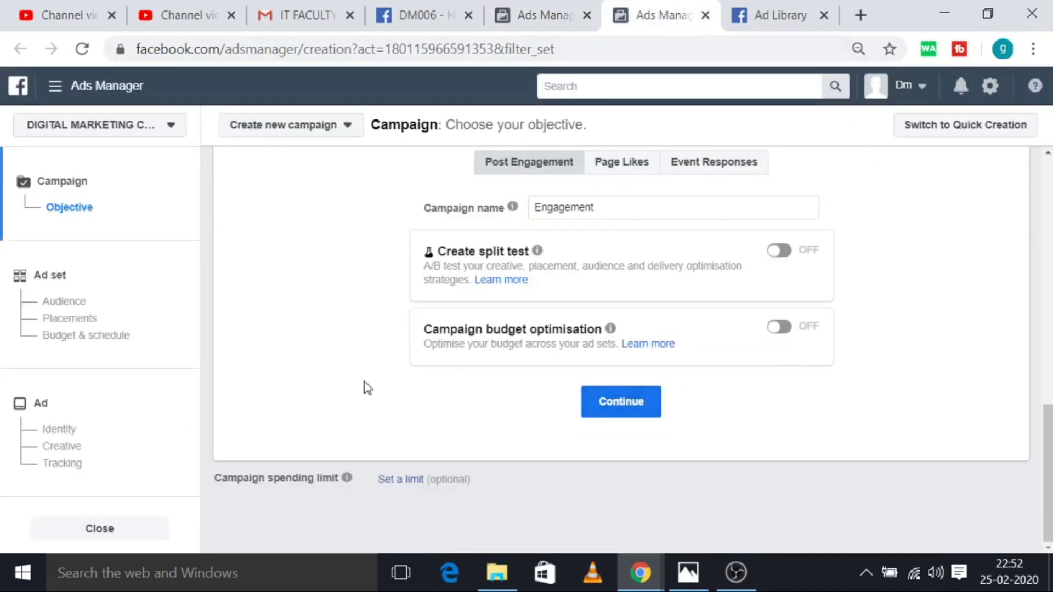
{"action": "scroll", "coordinate": [287, 294], "scroll_direction": "up", "scroll_amount": 2}
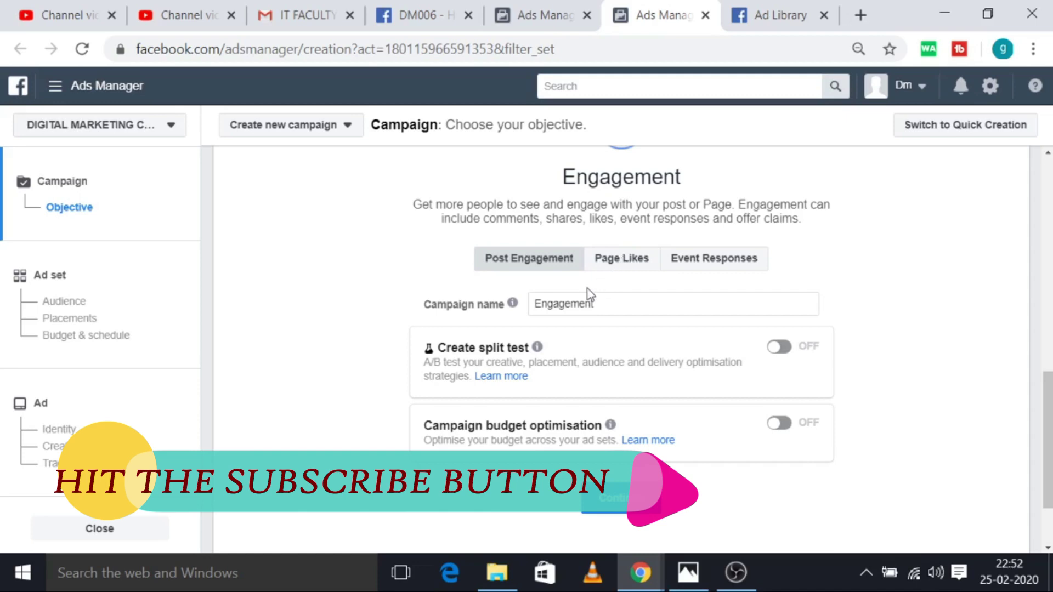
{"action": "left_click", "coordinate": [615, 261]}
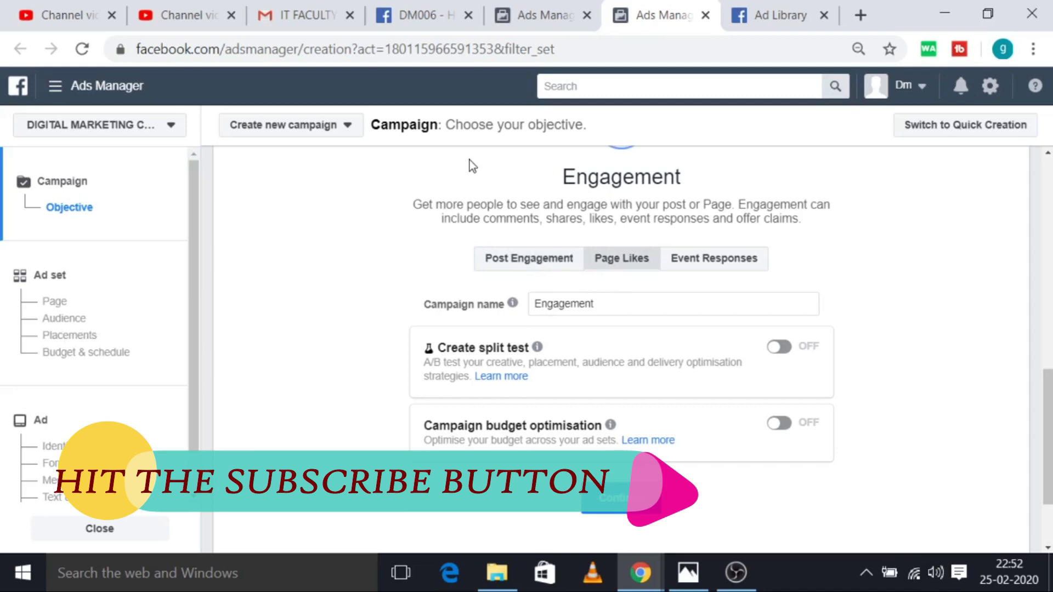
Name the campaign page_like_ad and continue to the ad set settings
{"action": "left_click", "coordinate": [610, 302]}
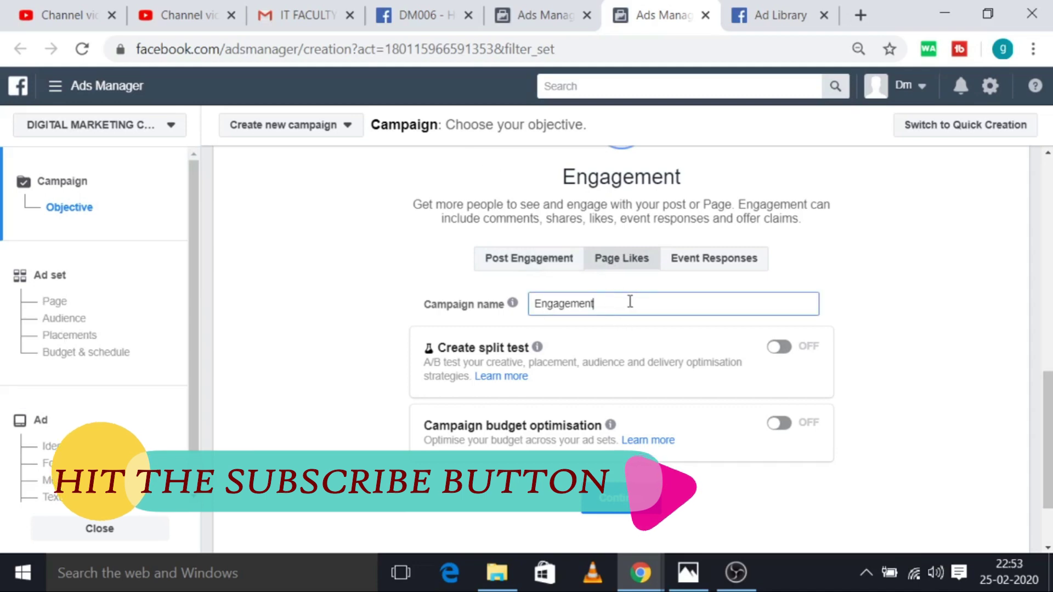
{"action": "left_click_drag", "start_coordinate": [629, 302], "coordinate": [438, 304]}
{"action": "type", "text": "page"}
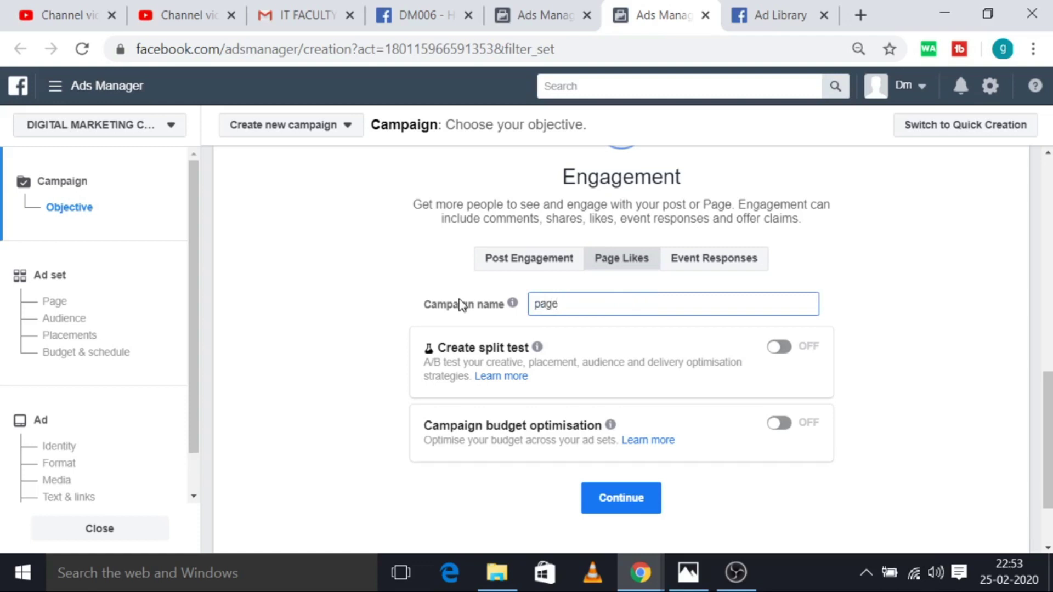
{"action": "type", "text": "_like ad"}
{"action": "key", "text": "BackSpace"}
{"action": "key", "text": "BackSpace"}
{"action": "type", "text": "_ad"}
{"action": "left_click", "coordinate": [624, 500]}
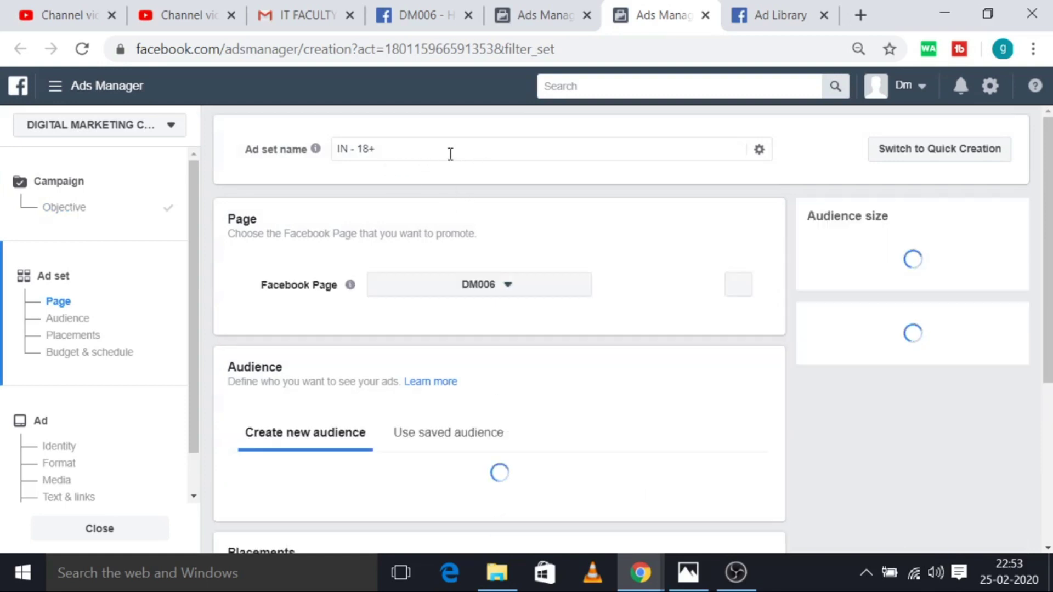
Replace the default ad set name with EDUCATION_PAGE_LIKES
{"action": "left_click", "coordinate": [450, 154]}
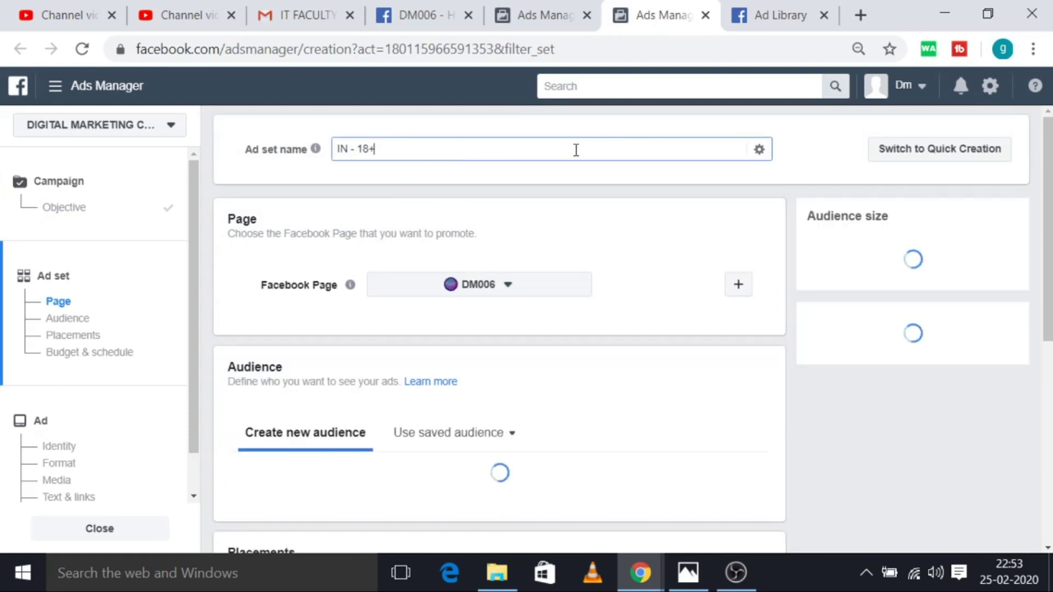
{"action": "triple_click", "coordinate": [418, 153]}
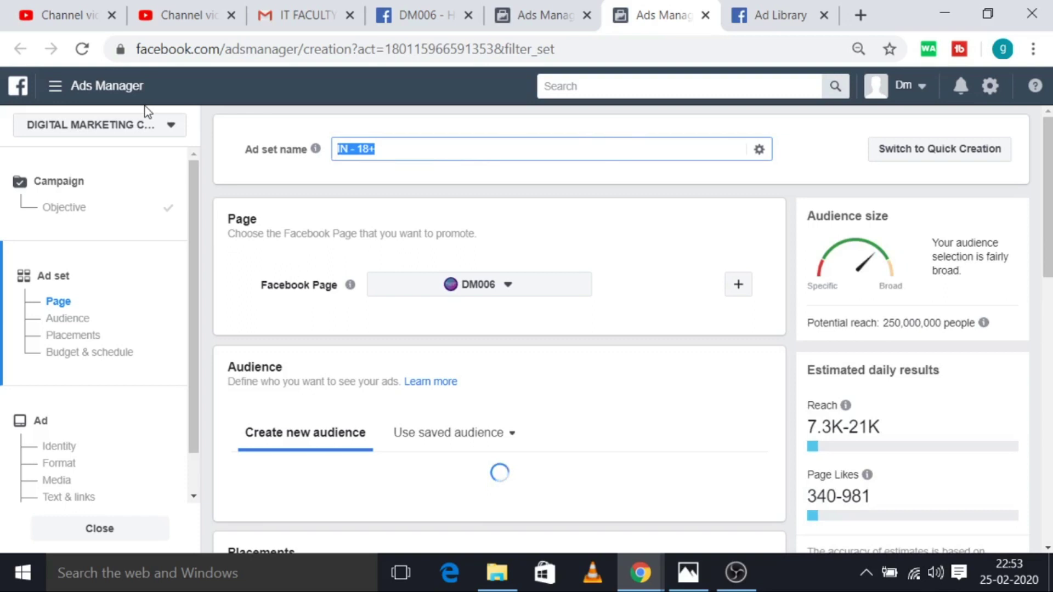
{"action": "left_click", "coordinate": [393, 148]}
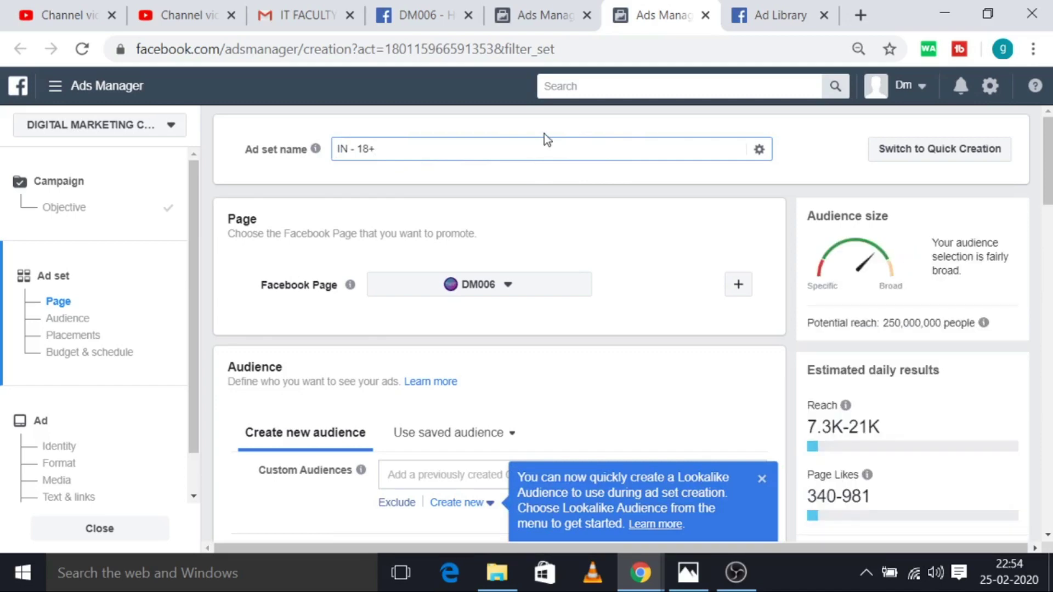
{"action": "triple_click", "coordinate": [386, 148]}
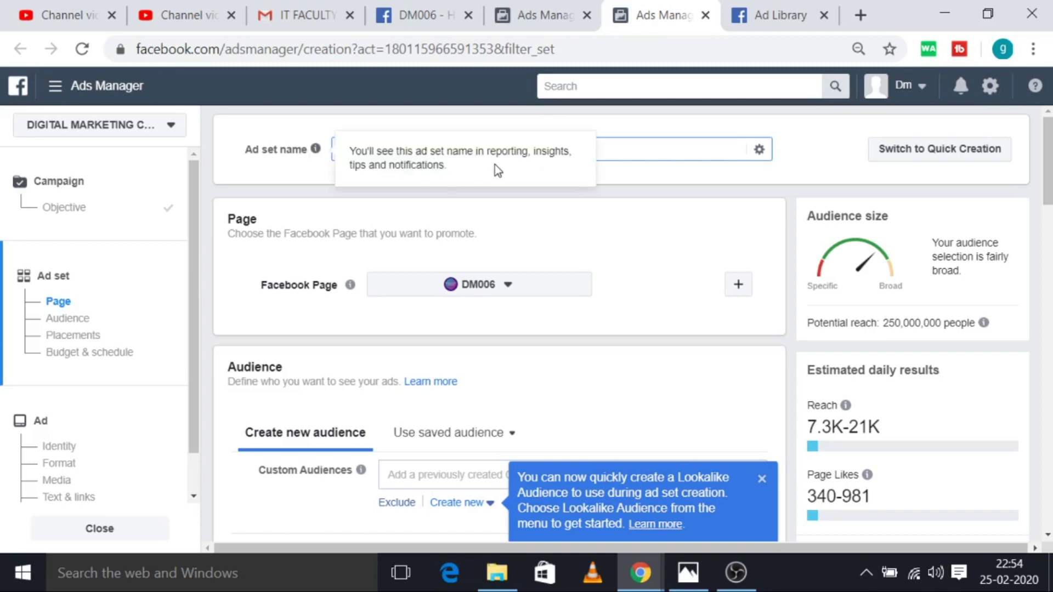
{"action": "left_click", "coordinate": [608, 150]}
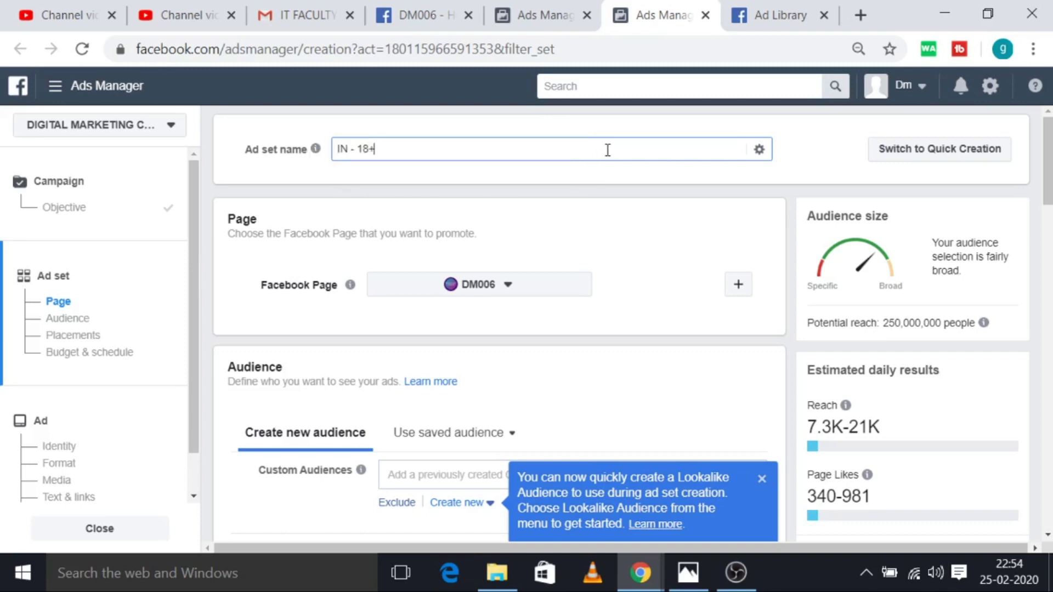
{"action": "key", "text": "BackSpace"}
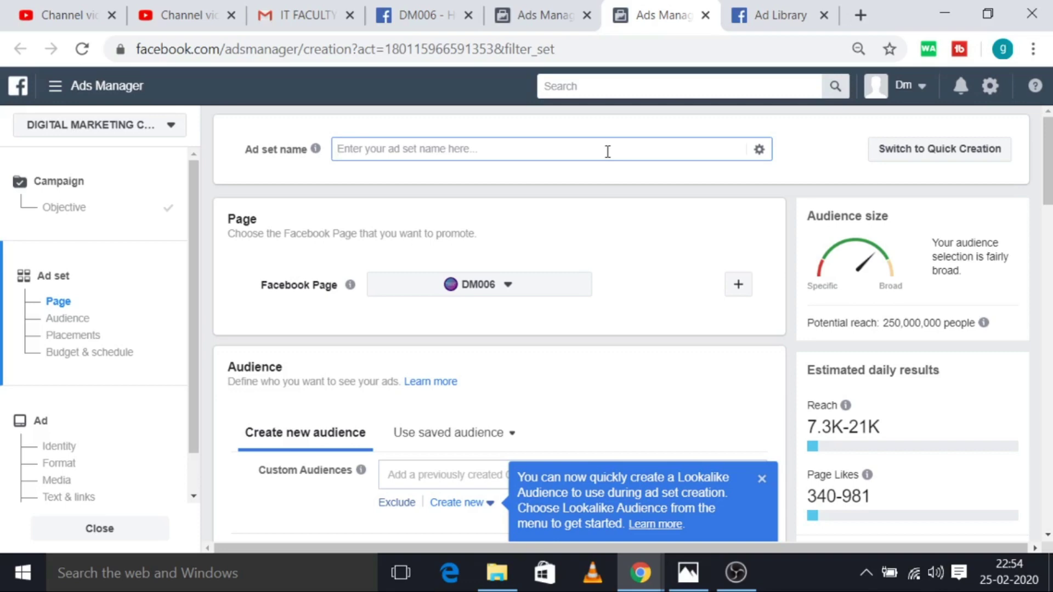
{"action": "type", "text": "EDUCATION_PAGE_LIKES"}
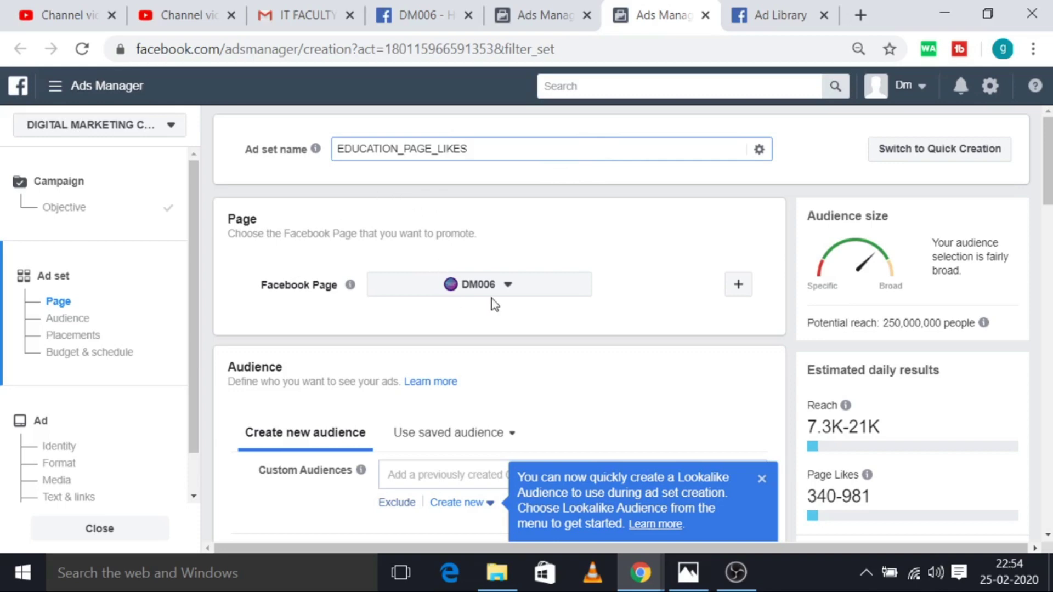
Select DM006 as the Facebook Page to promote
{"action": "left_click", "coordinate": [509, 286]}
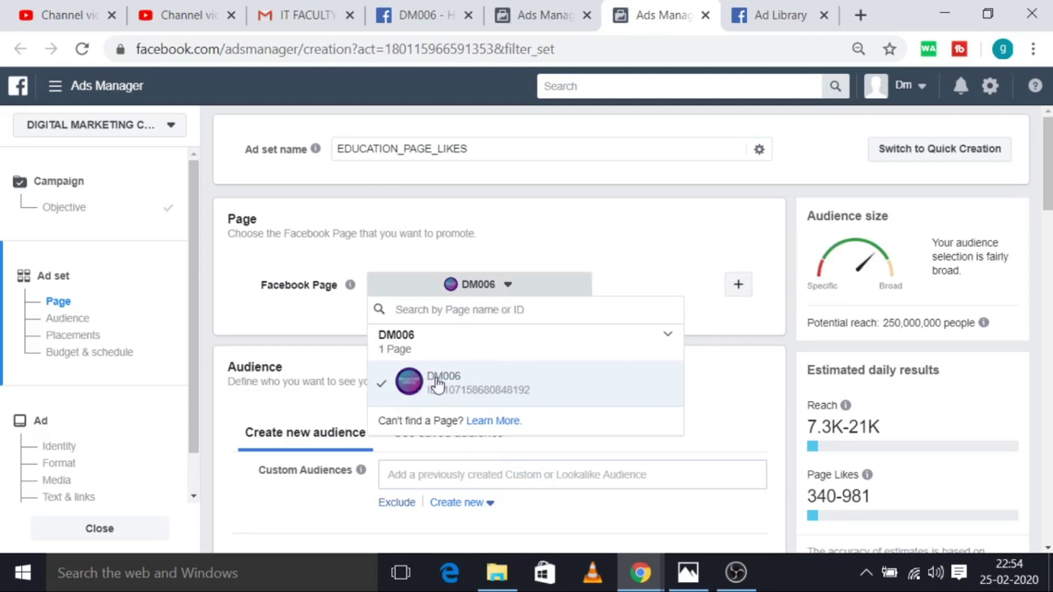
{"action": "left_click", "coordinate": [677, 274]}
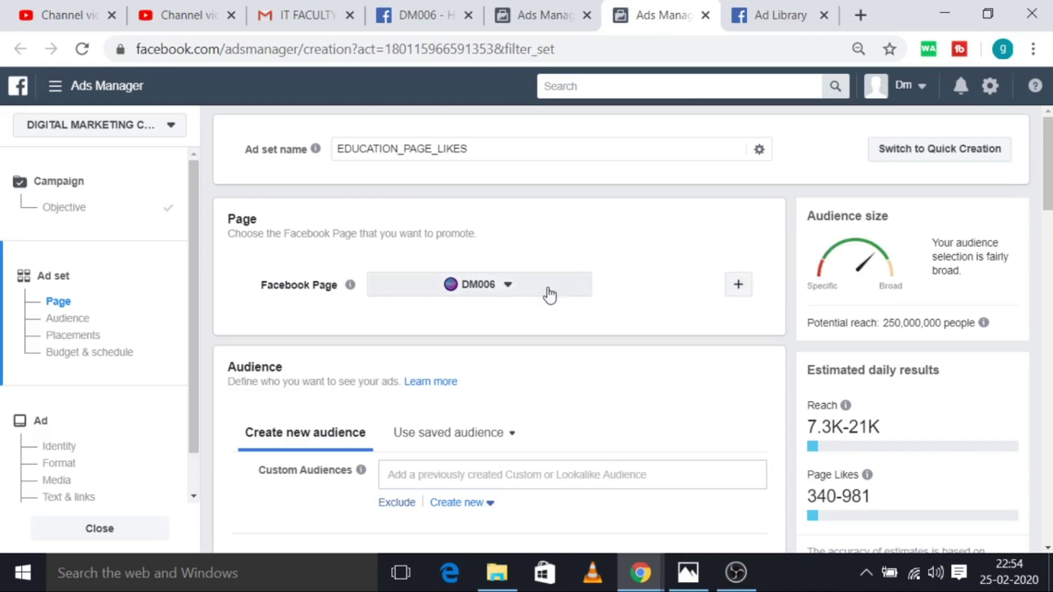
{"action": "left_click", "coordinate": [507, 293]}
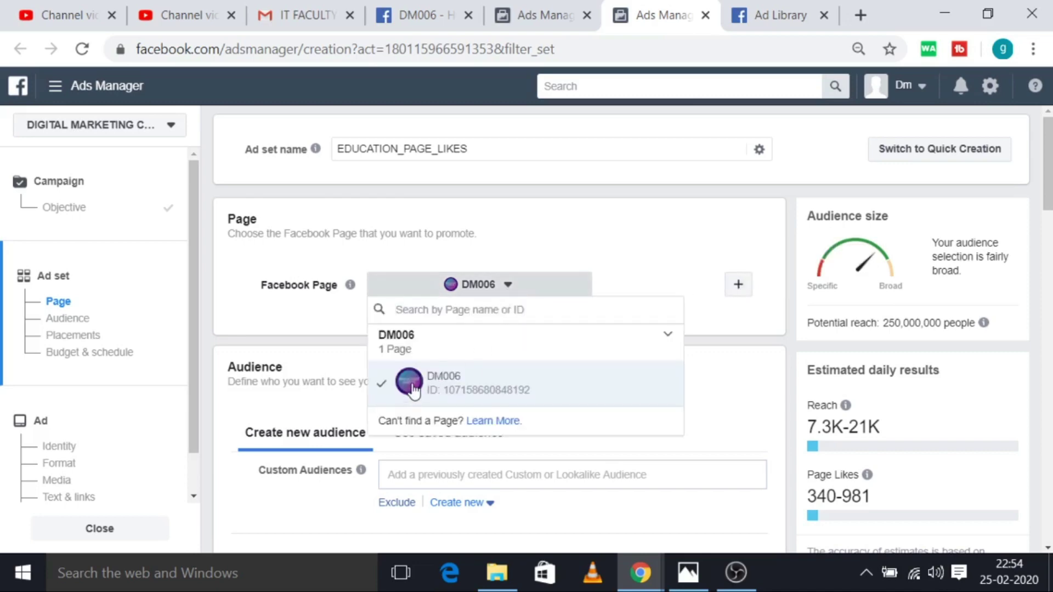
{"action": "left_click", "coordinate": [412, 384]}
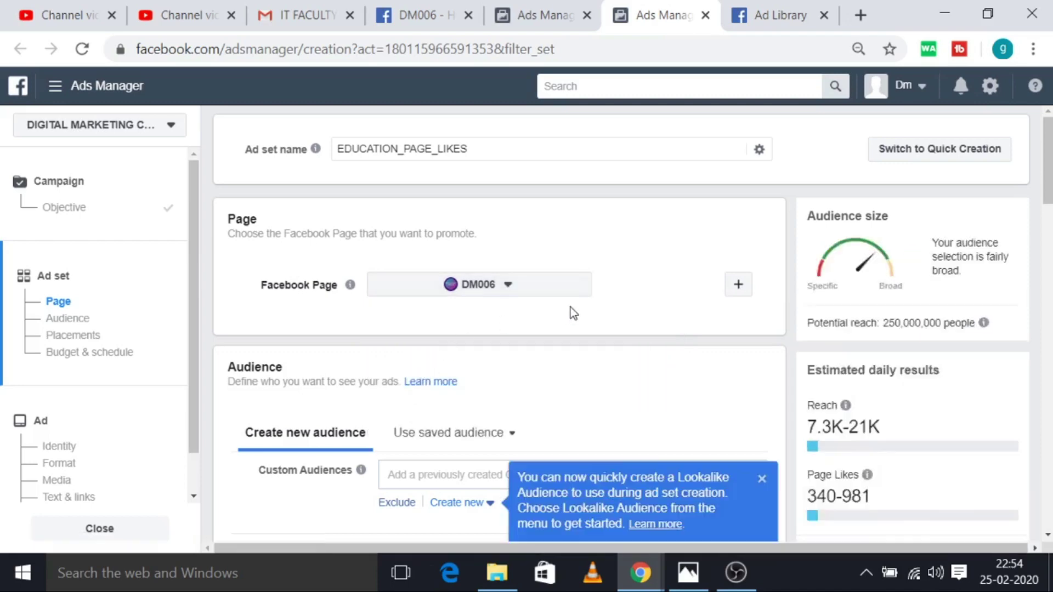
Dismiss the Lookalike Audience tip in the Audience section and check the Custom Audiences field, leaving it empty
{"action": "scroll", "coordinate": [472, 343], "scroll_direction": "down", "scroll_amount": 2}
{"action": "scroll", "coordinate": [361, 380], "scroll_direction": "down", "scroll_amount": 2}
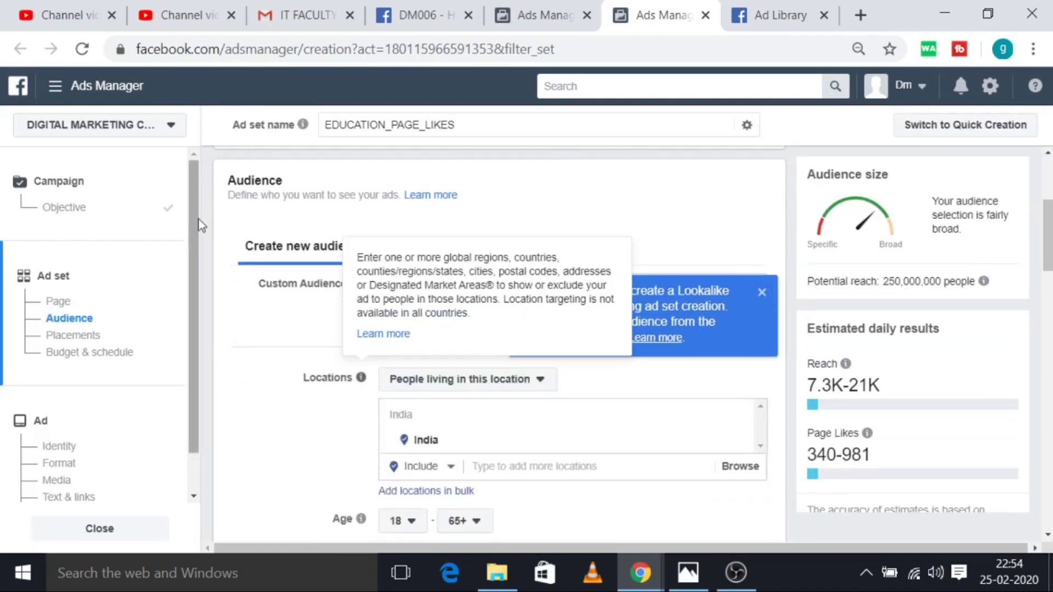
{"action": "left_click", "coordinate": [761, 292]}
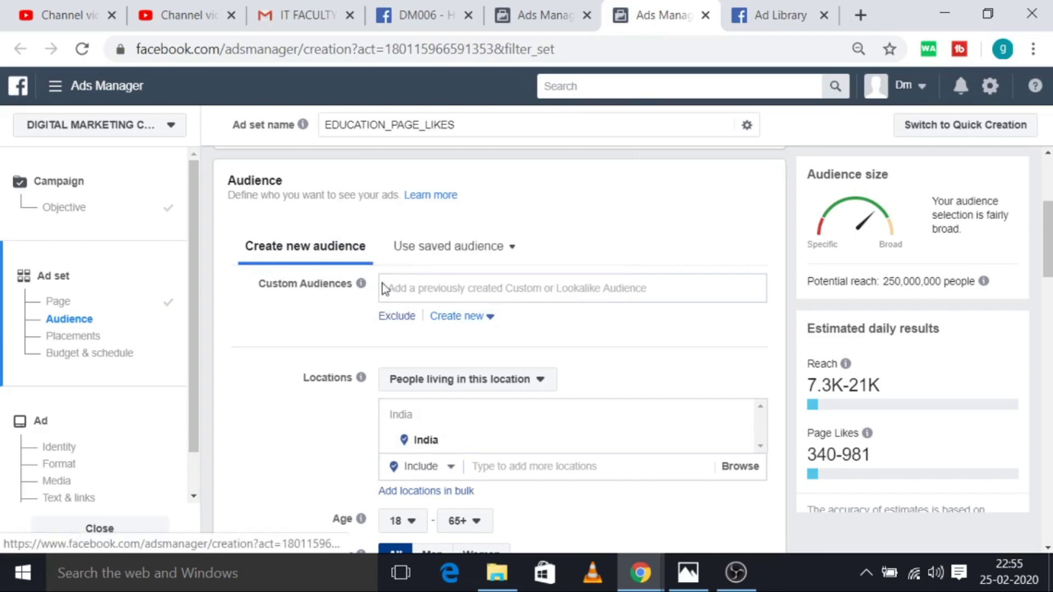
{"action": "left_click", "coordinate": [452, 294]}
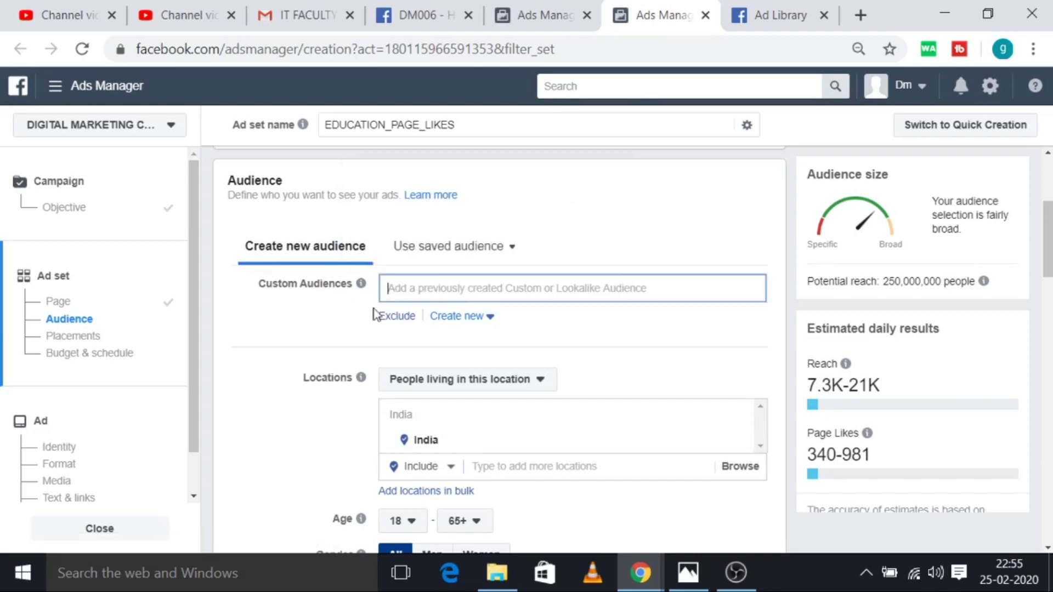
{"action": "left_click", "coordinate": [320, 419]}
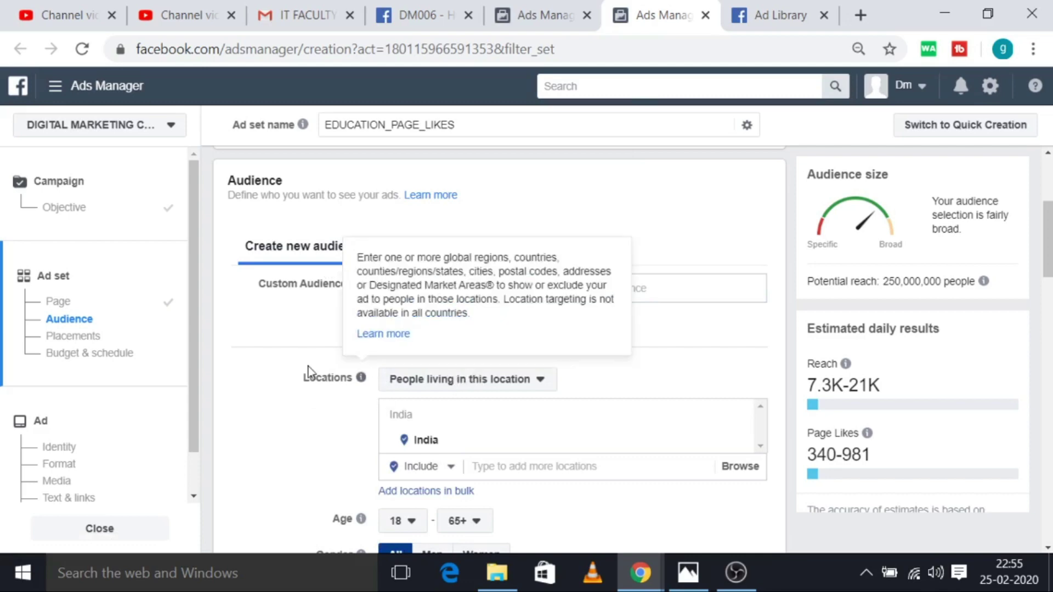
Check the ad set's saved audience options and return to creating a new audience
{"action": "scroll", "coordinate": [183, 369], "scroll_direction": "down", "scroll_amount": 1}
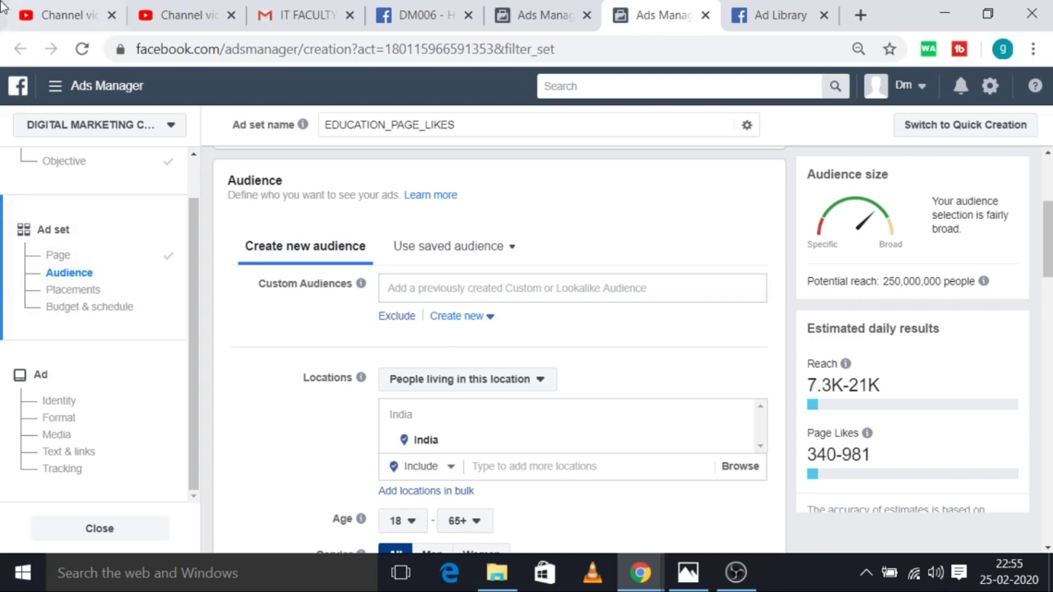
{"action": "scroll", "coordinate": [363, 332], "scroll_direction": "down", "scroll_amount": 2}
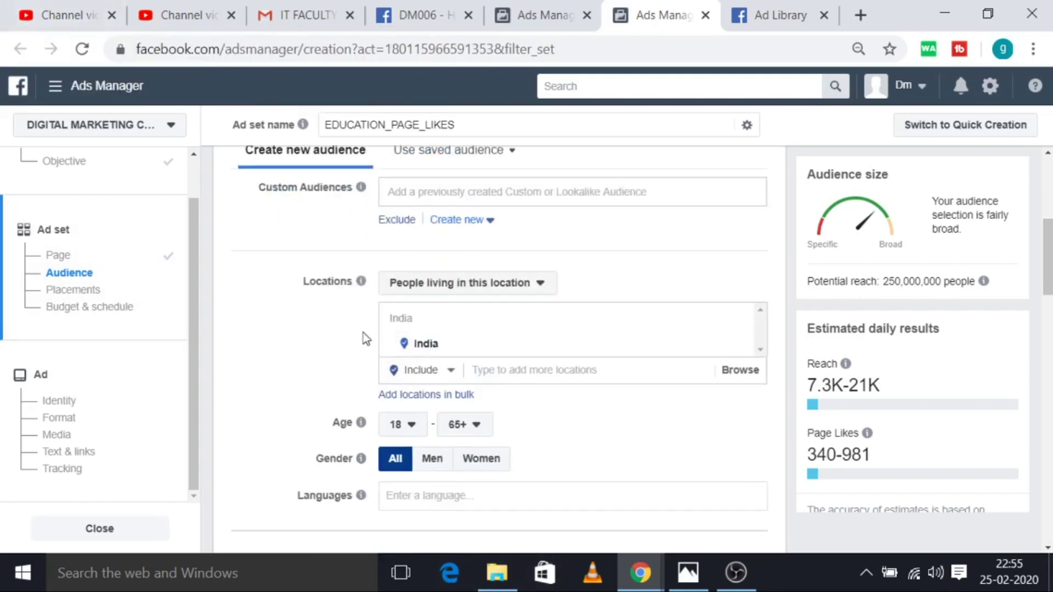
{"action": "scroll", "coordinate": [442, 316], "scroll_direction": "up", "scroll_amount": 2}
{"action": "left_click", "coordinate": [445, 247]}
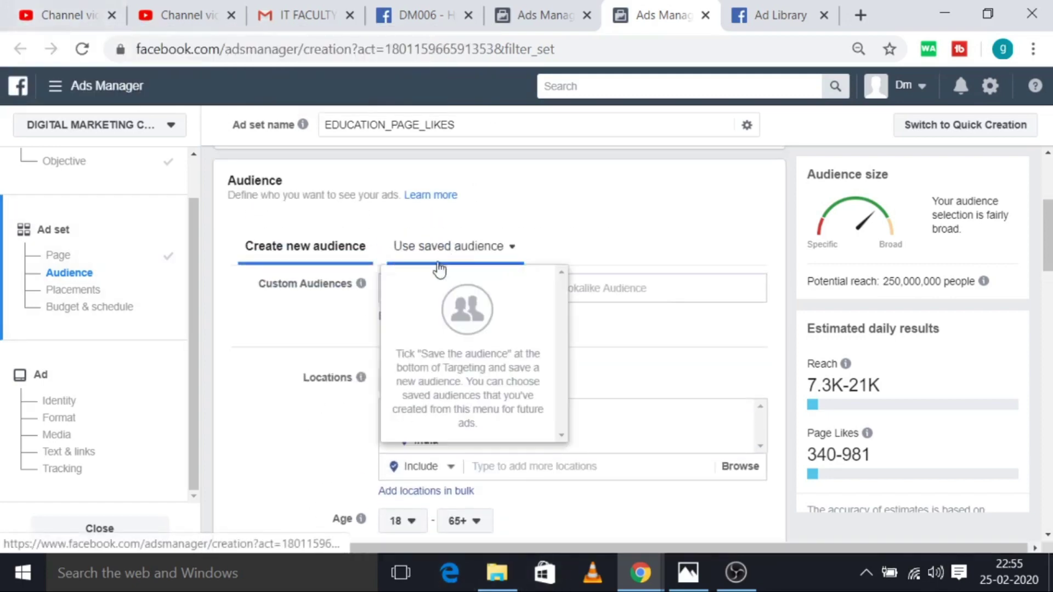
{"action": "left_click", "coordinate": [294, 244]}
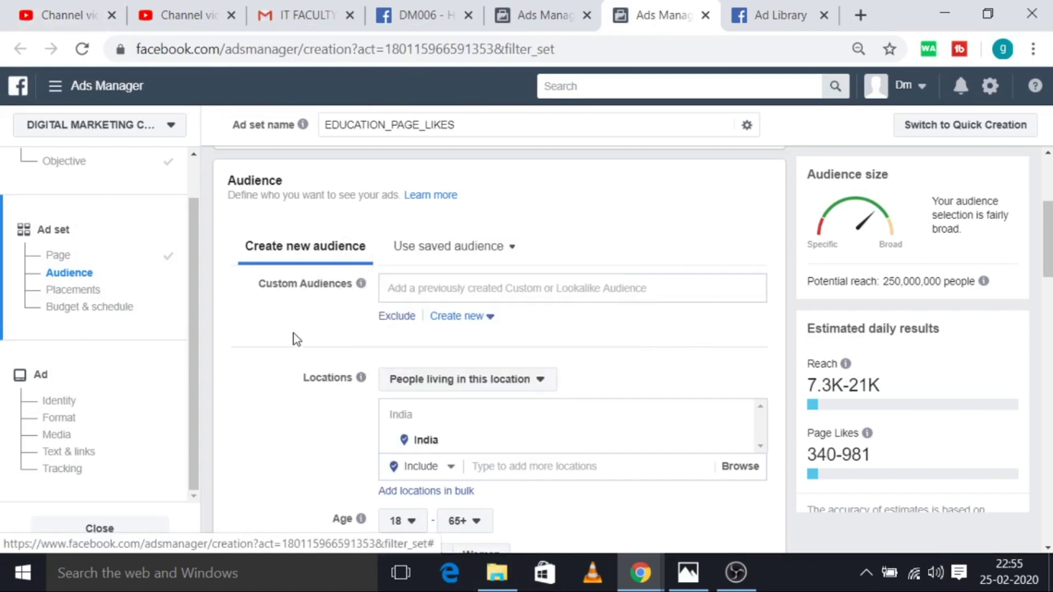
Show the Locations map for India, review the location-type options and choose People living in this location
{"action": "scroll", "coordinate": [501, 412], "scroll_direction": "down", "scroll_amount": 2}
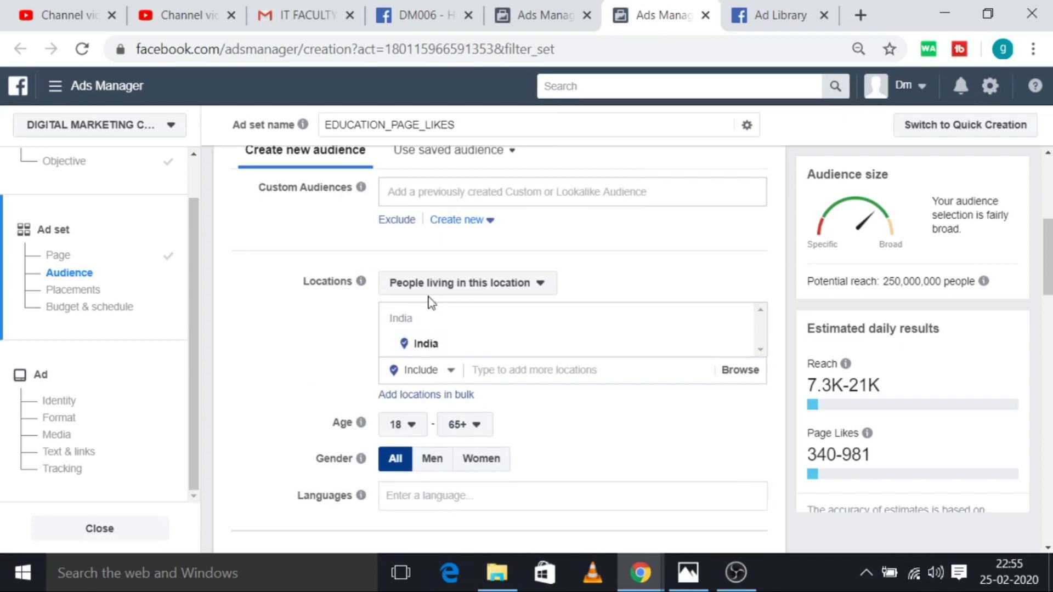
{"action": "left_click", "coordinate": [424, 352]}
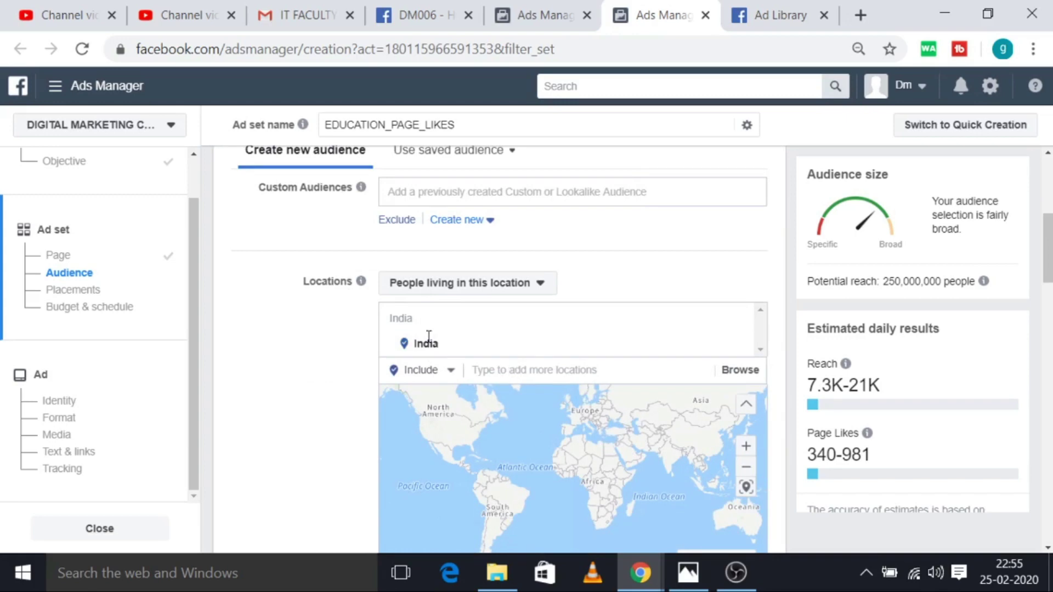
{"action": "scroll", "coordinate": [439, 329], "scroll_direction": "down", "scroll_amount": 2}
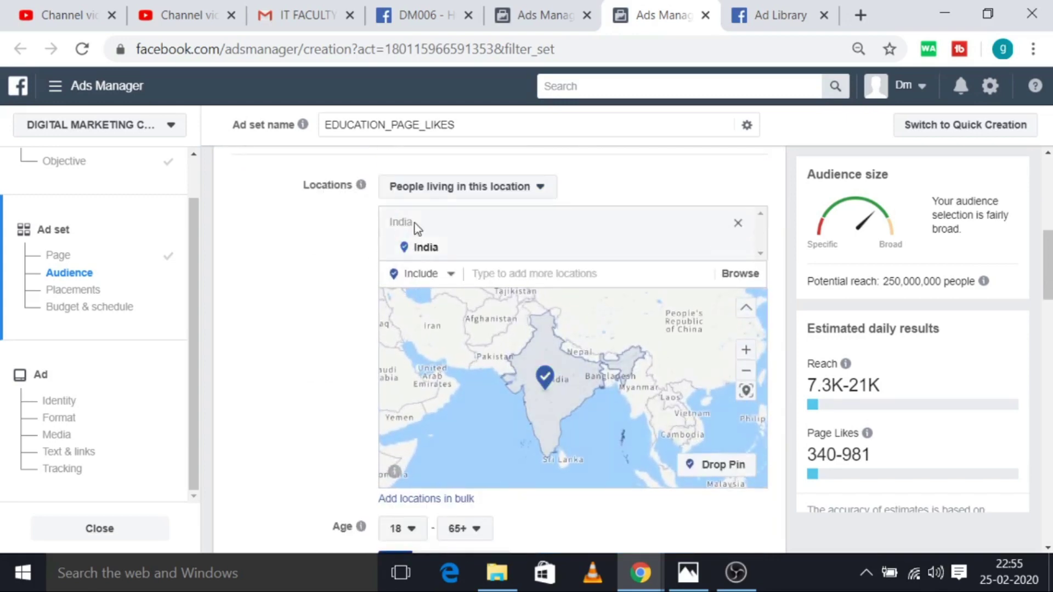
{"action": "left_click", "coordinate": [532, 187]}
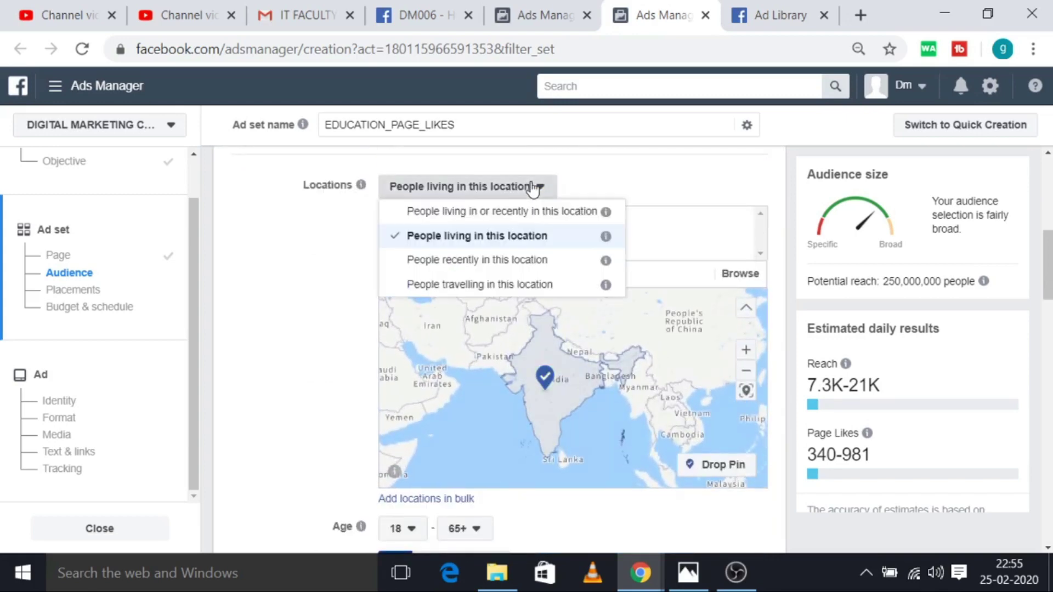
{"action": "left_click", "coordinate": [469, 228]}
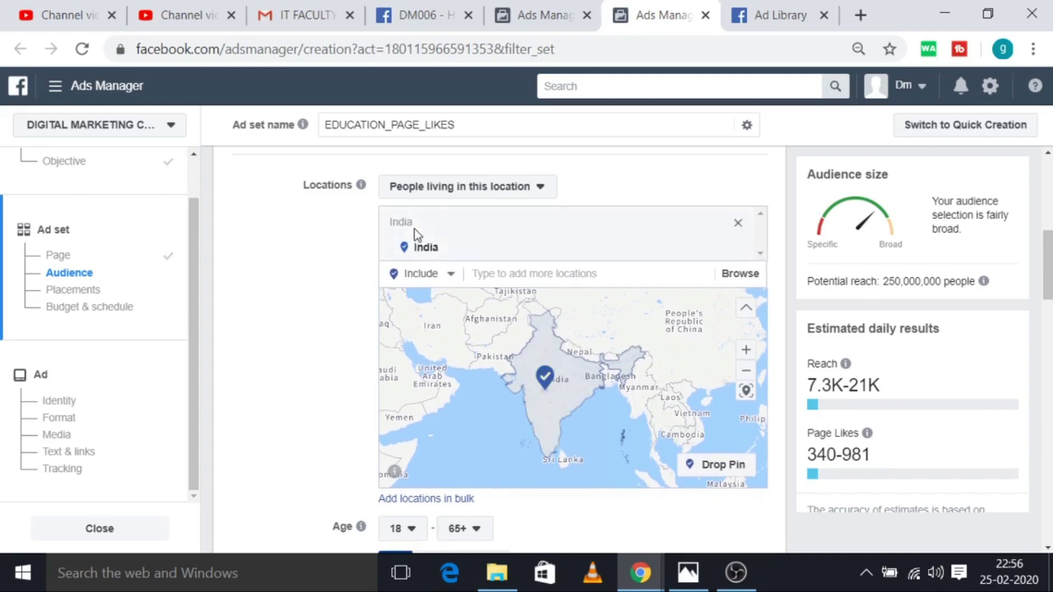
Browse the available countries by region for location targeting, then close the list and choose People living in this location
{"action": "left_click", "coordinate": [460, 193]}
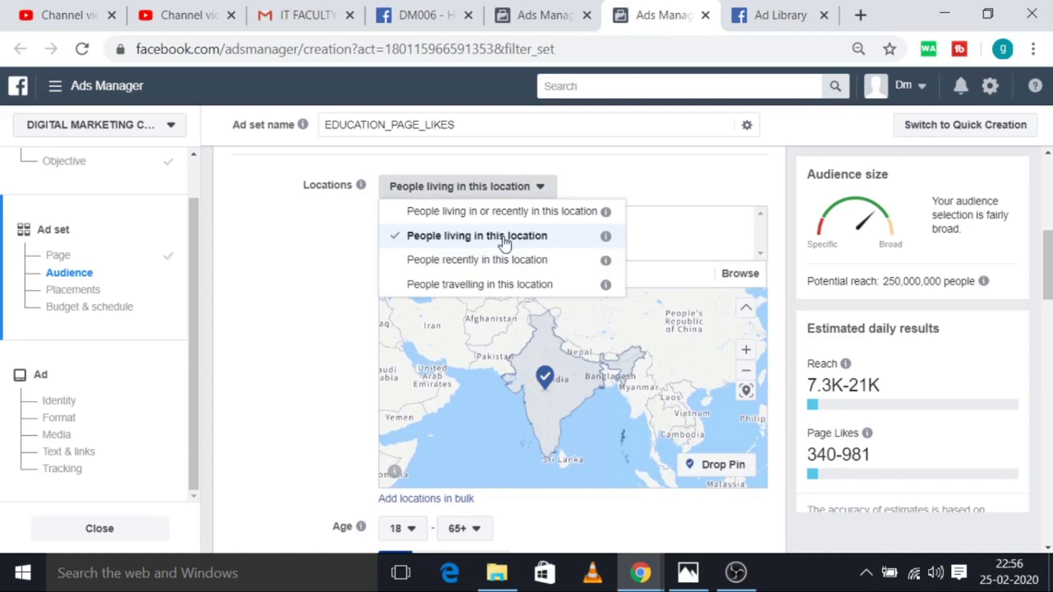
{"action": "left_click", "coordinate": [756, 279]}
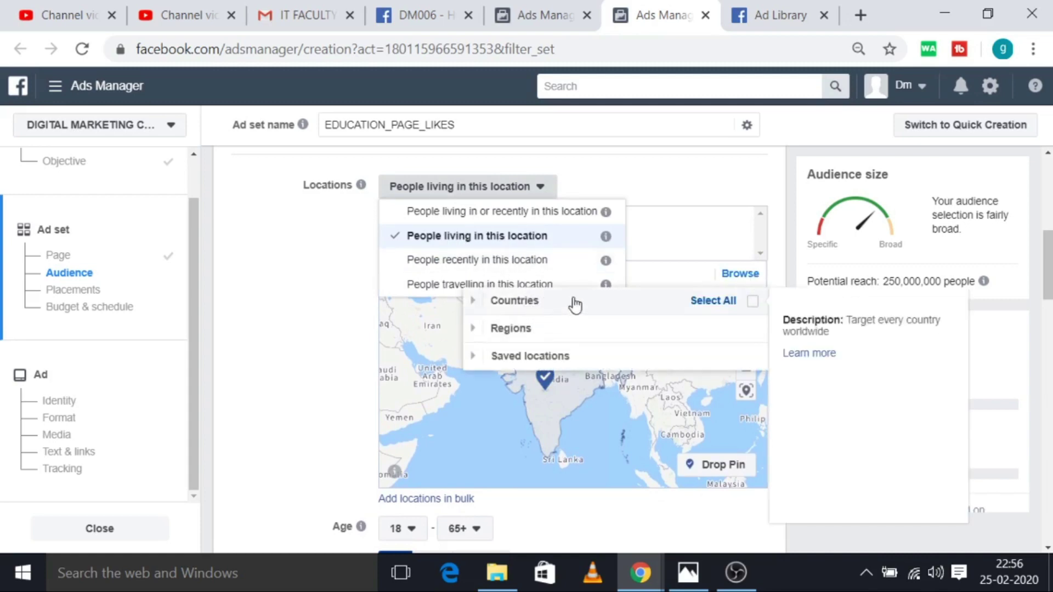
{"action": "left_click", "coordinate": [522, 302]}
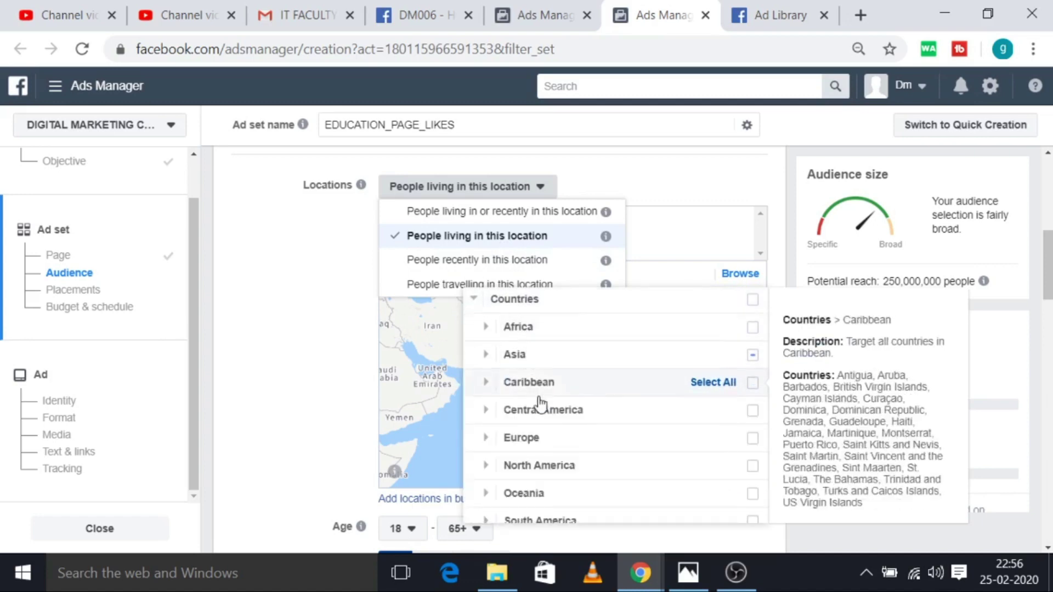
{"action": "scroll", "coordinate": [543, 422], "scroll_direction": "down", "scroll_amount": 3}
{"action": "scroll", "coordinate": [543, 428], "scroll_direction": "up", "scroll_amount": 8}
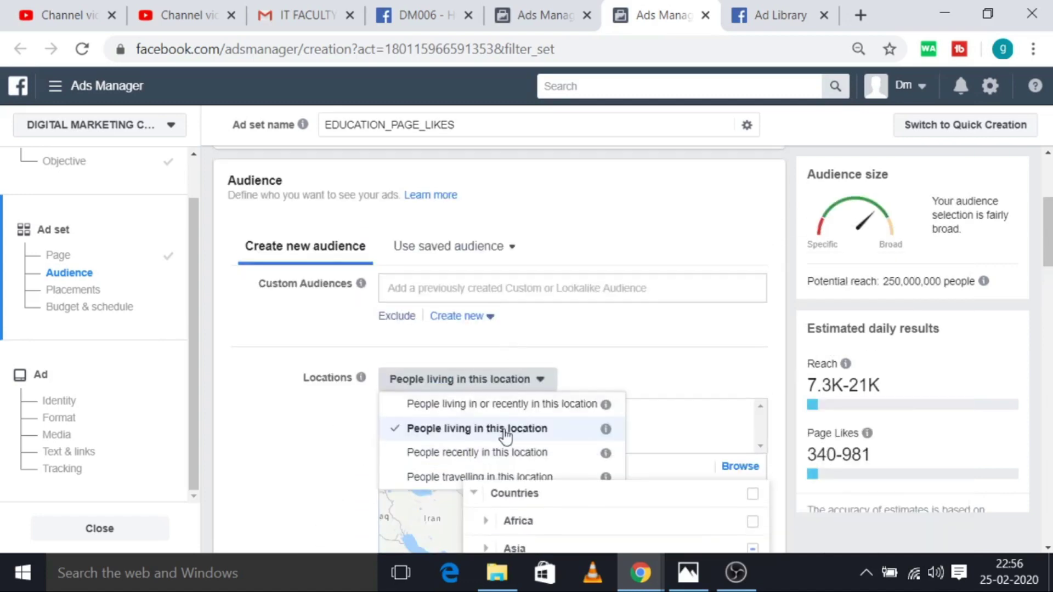
{"action": "left_click", "coordinate": [488, 429]}
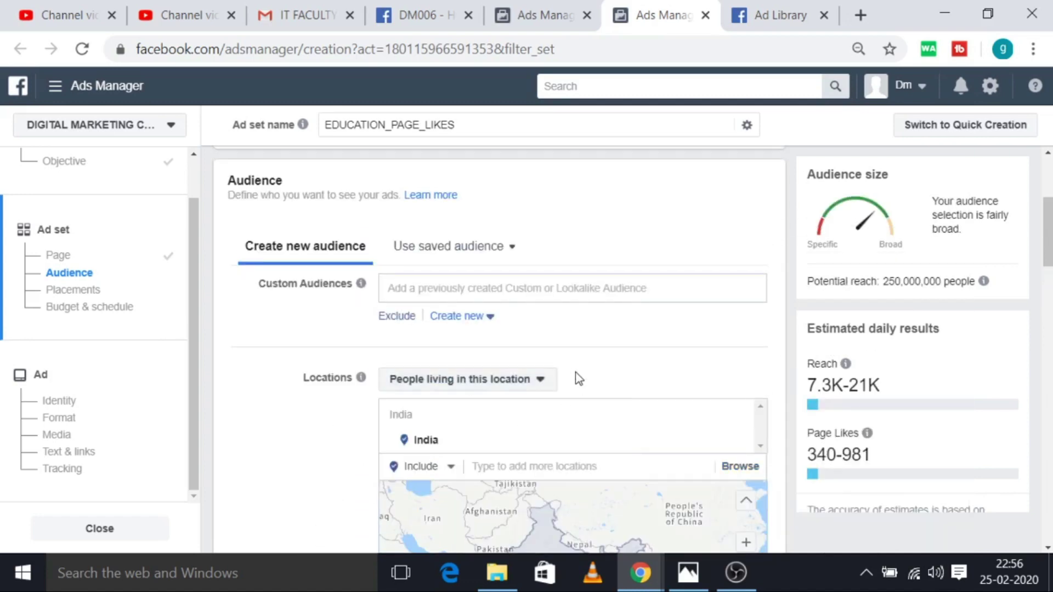
Remove India from the audience's targeted locations
{"action": "double_click", "coordinate": [403, 416]}
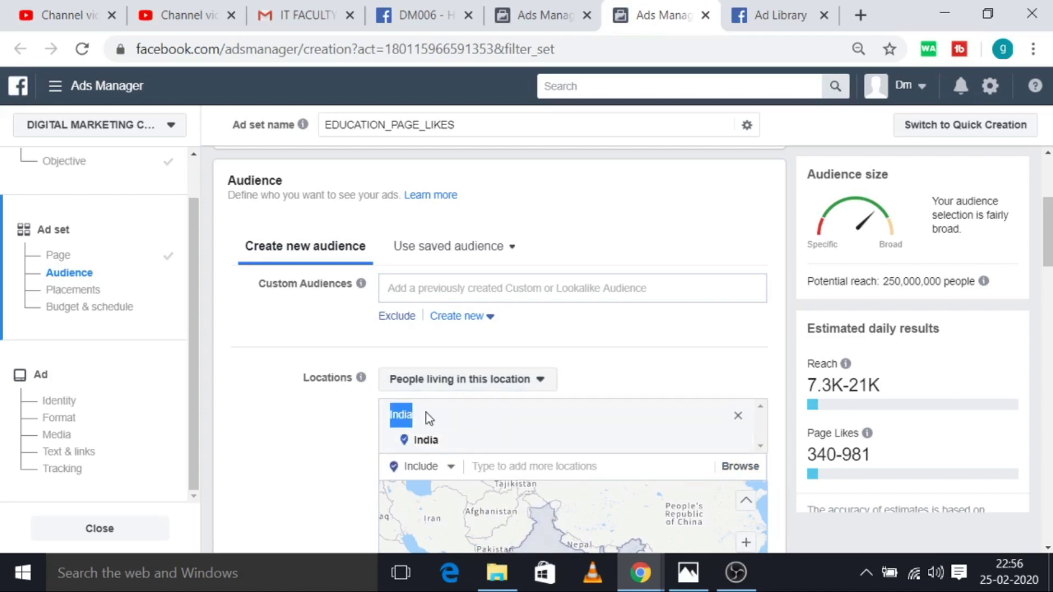
{"action": "left_click", "coordinate": [736, 420]}
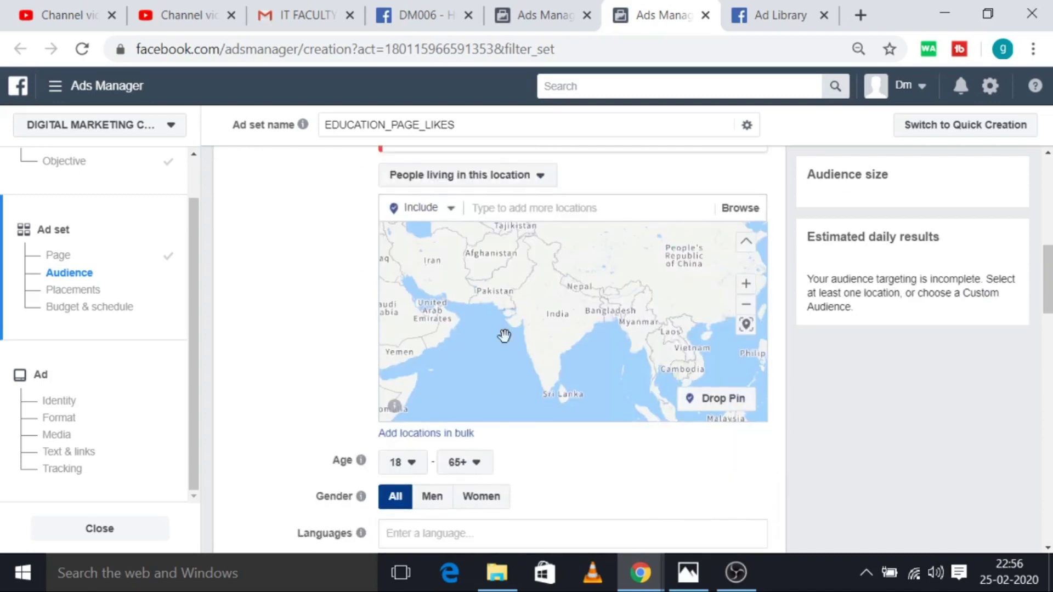
{"action": "scroll", "coordinate": [424, 349], "scroll_direction": "down", "scroll_amount": 4}
{"action": "scroll", "coordinate": [565, 286], "scroll_direction": "up", "scroll_amount": 5}
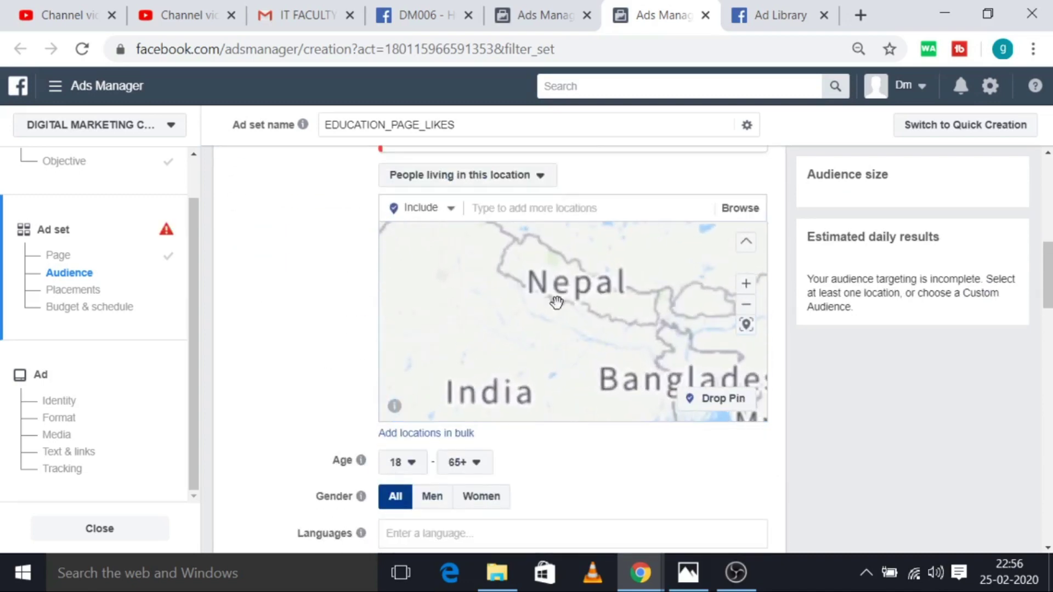
Include the city of Ghaziabad, Uttar Pradesh, India in the audience's targeted locations
{"action": "left_click", "coordinate": [529, 209]}
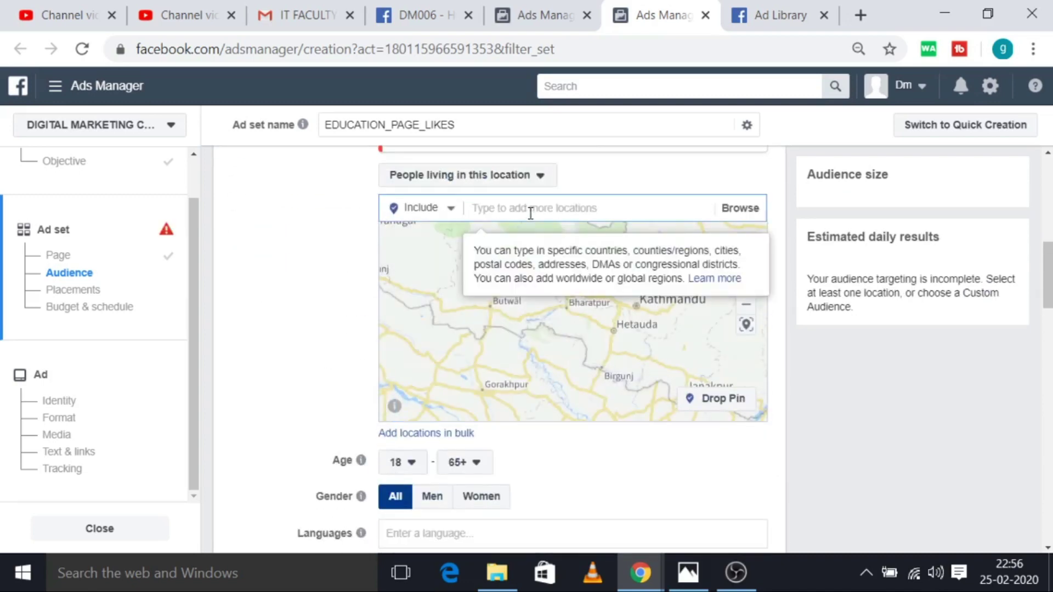
{"action": "type", "text": "GH"}
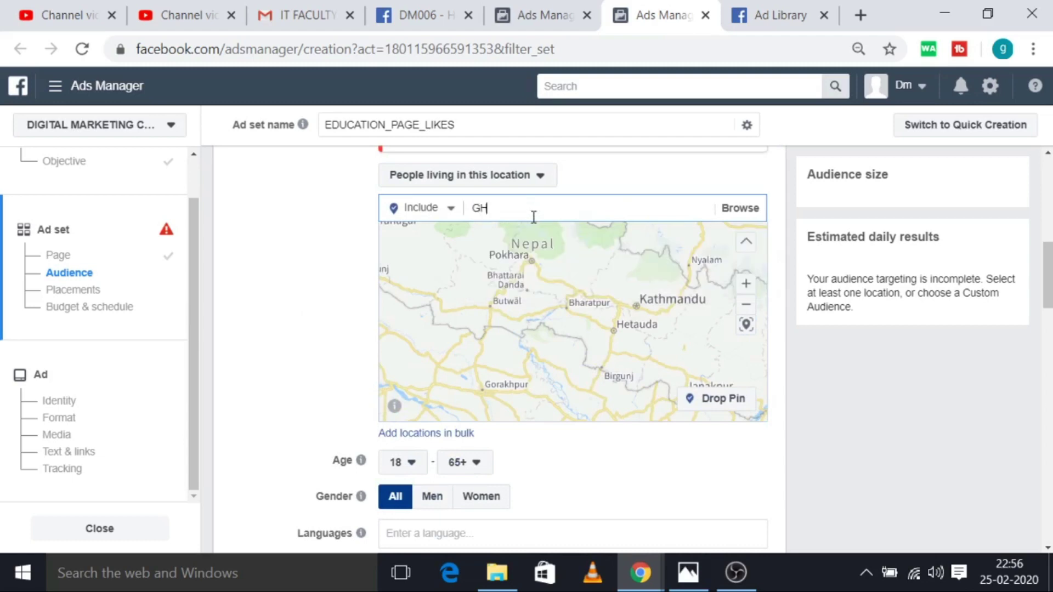
{"action": "type", "text": "AZ"}
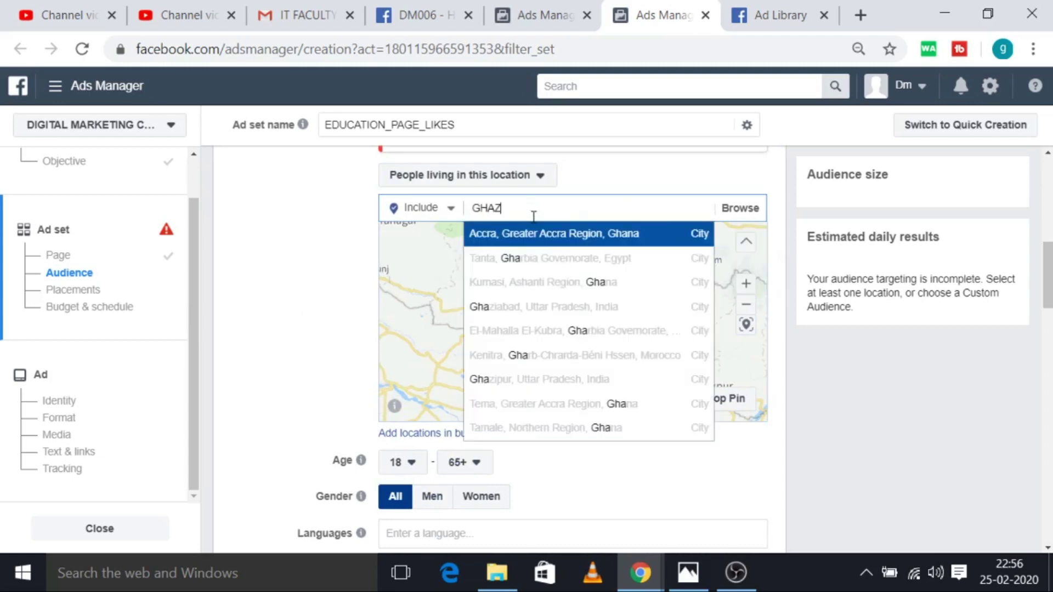
{"action": "type", "text": "IBAD"}
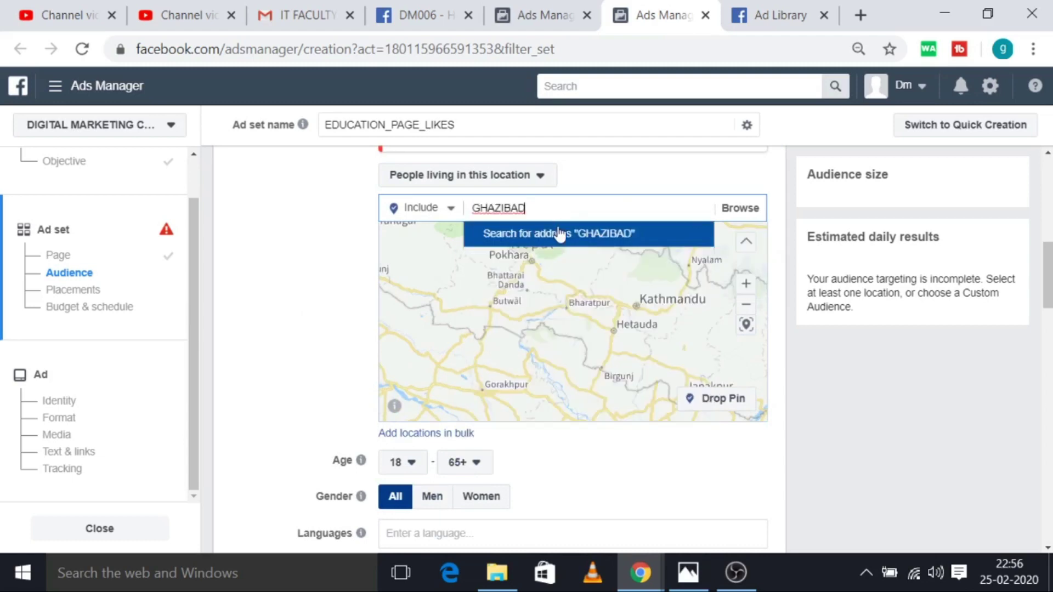
{"action": "left_click", "coordinate": [546, 233]}
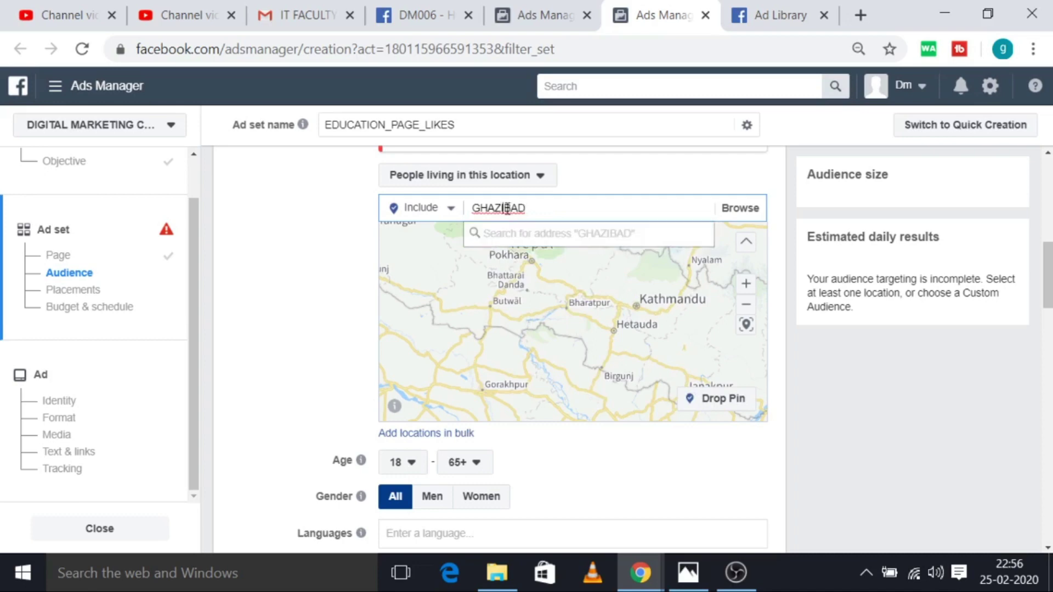
{"action": "double_click", "coordinate": [507, 208]}
{"action": "left_click", "coordinate": [506, 209]}
{"action": "double_click", "coordinate": [508, 209]}
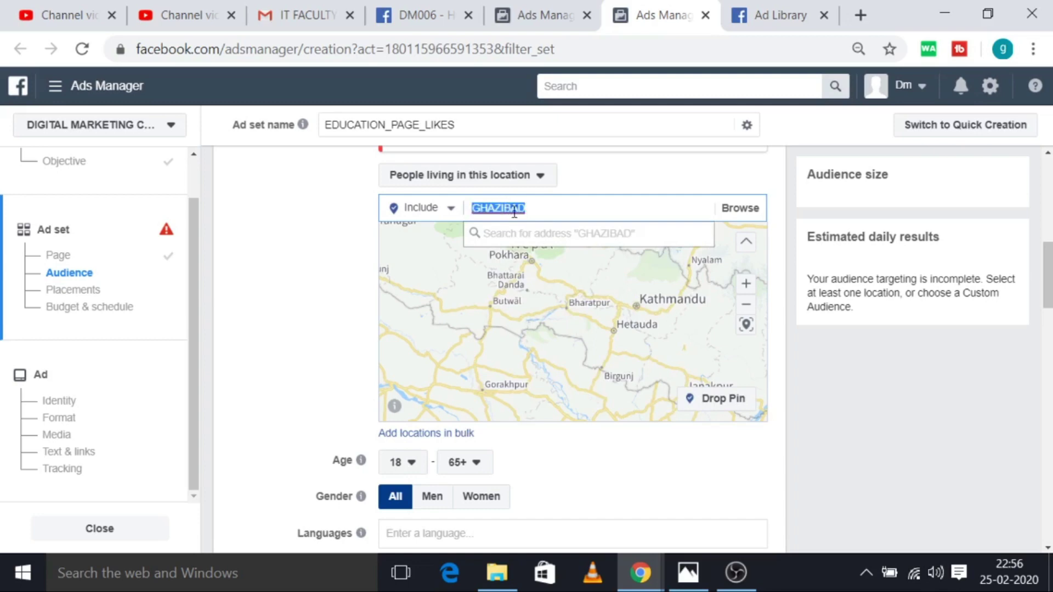
{"action": "left_click", "coordinate": [503, 209]}
{"action": "double_click", "coordinate": [506, 208]}
{"action": "left_click", "coordinate": [513, 207]}
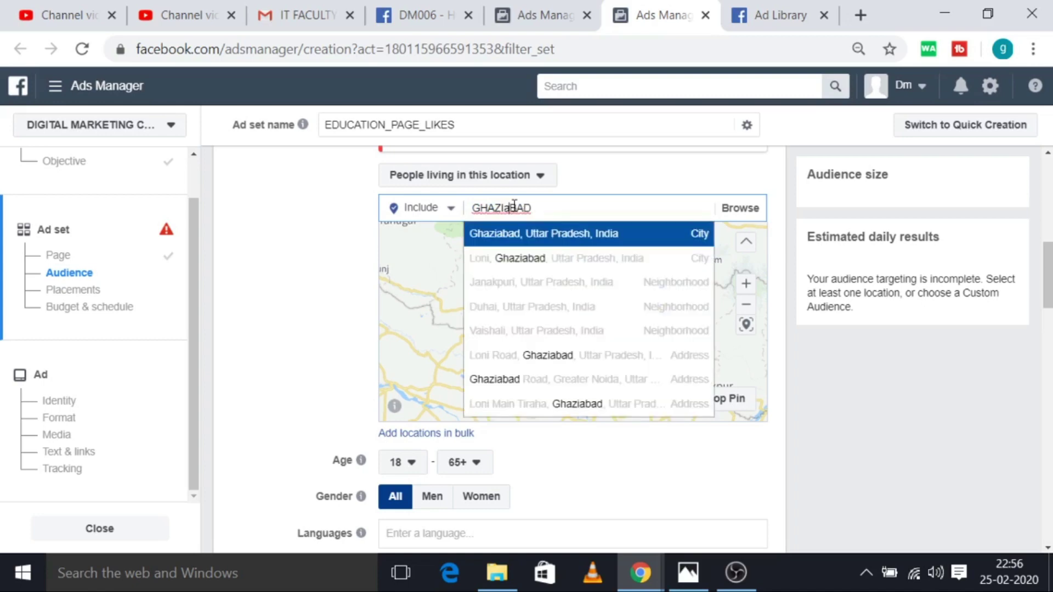
{"action": "left_click", "coordinate": [534, 241]}
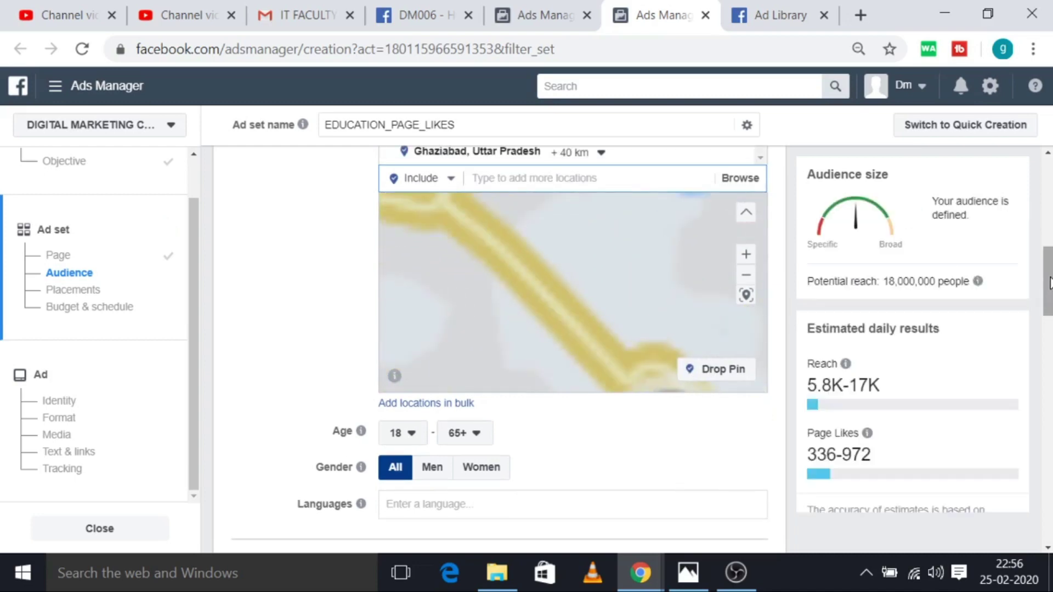
Review the location-type options for the Ghaziabad targeting and choose People living in this location
{"action": "scroll", "coordinate": [512, 247], "scroll_direction": "up", "scroll_amount": 5}
{"action": "scroll", "coordinate": [513, 320], "scroll_direction": "down", "scroll_amount": 2}
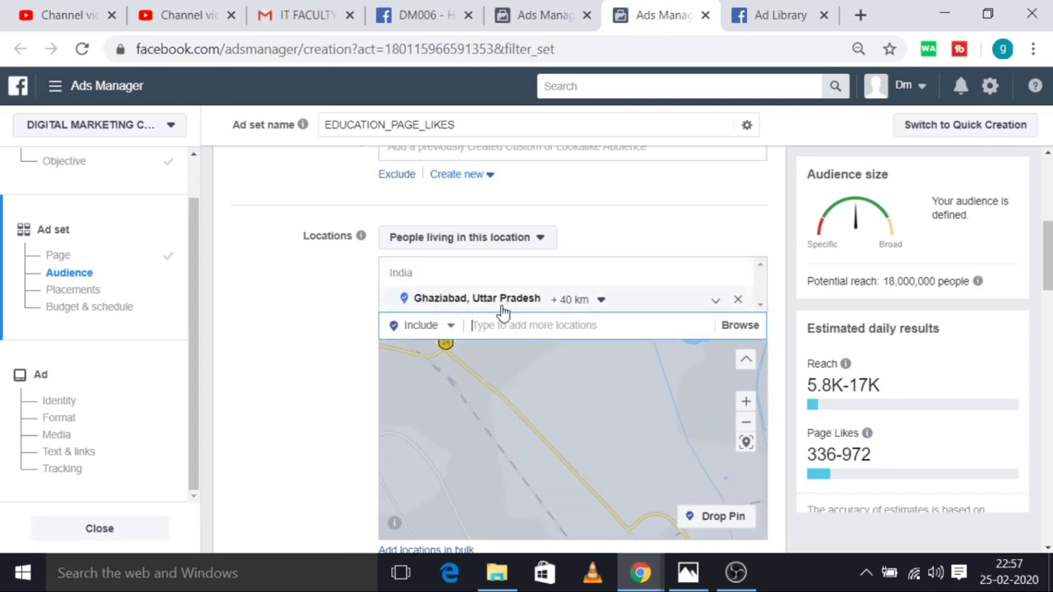
{"action": "left_click", "coordinate": [530, 246]}
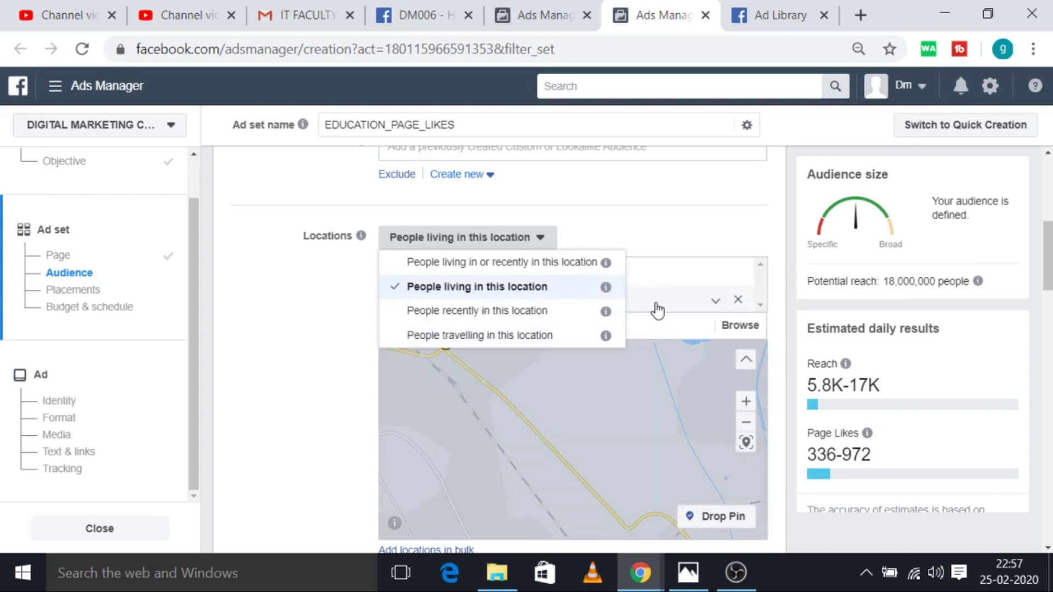
{"action": "left_click", "coordinate": [484, 292]}
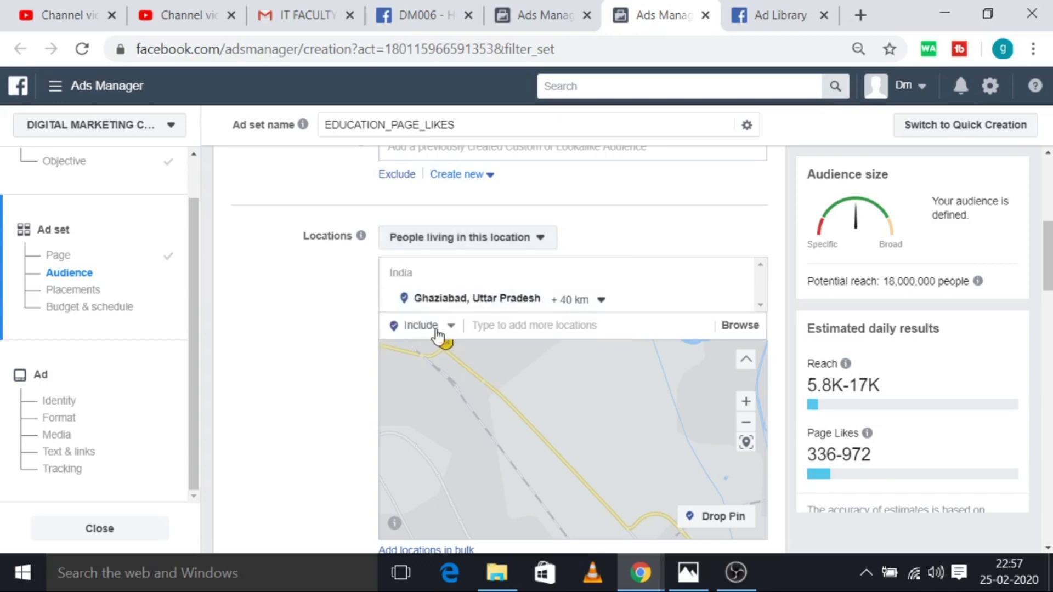
{"action": "scroll", "coordinate": [576, 428], "scroll_direction": "down", "scroll_amount": 1}
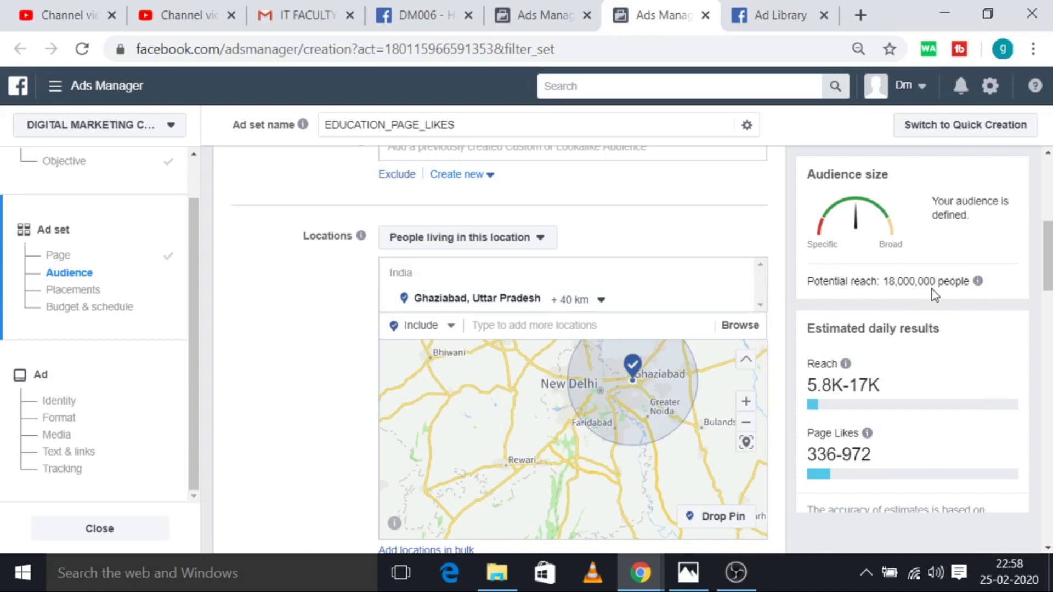
Include the city of Modinagar, Uttar Pradesh, India as a second targeted location
{"action": "left_click", "coordinate": [590, 324]}
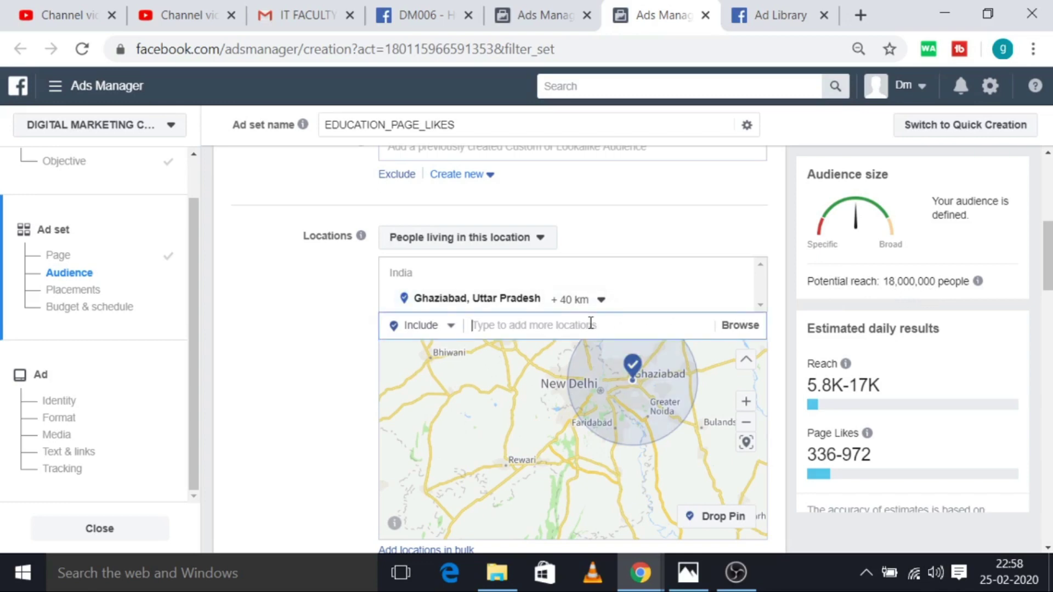
{"action": "type", "text": "mod"}
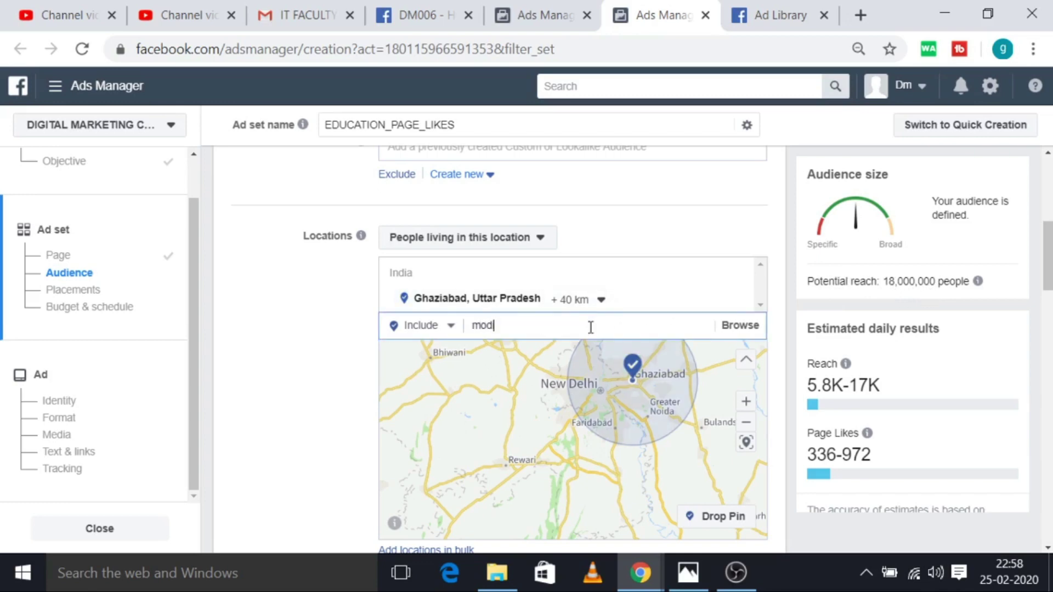
{"action": "type", "text": "inagar"}
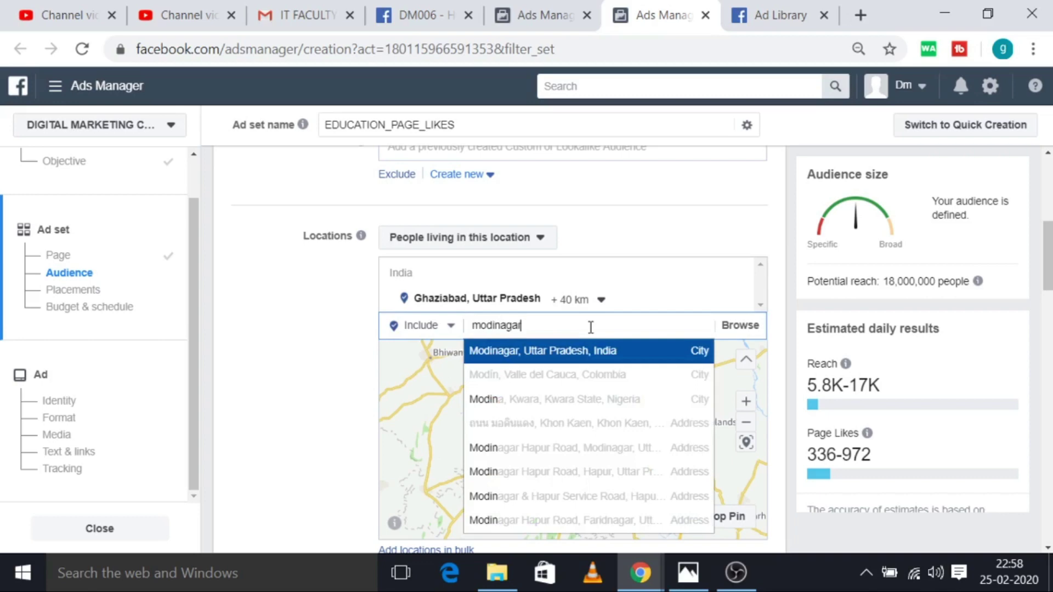
{"action": "left_click", "coordinate": [587, 354]}
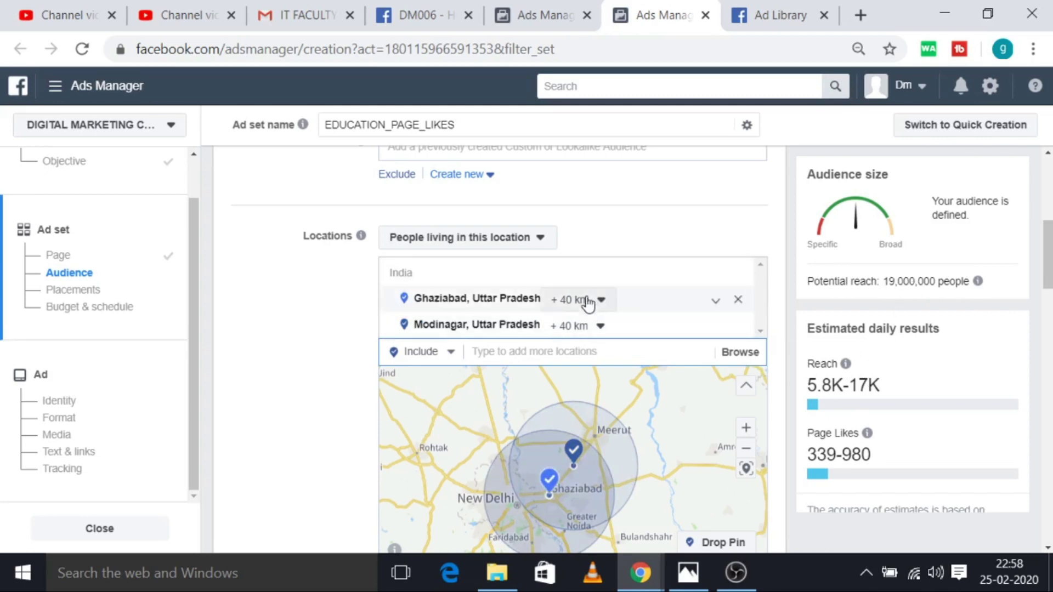
Set the maximum age of the ad set's audience to 40
{"action": "scroll", "coordinate": [549, 274], "scroll_direction": "down", "scroll_amount": 2}
{"action": "scroll", "coordinate": [483, 357], "scroll_direction": "up", "scroll_amount": 1}
{"action": "scroll", "coordinate": [482, 357], "scroll_direction": "up", "scroll_amount": 3}
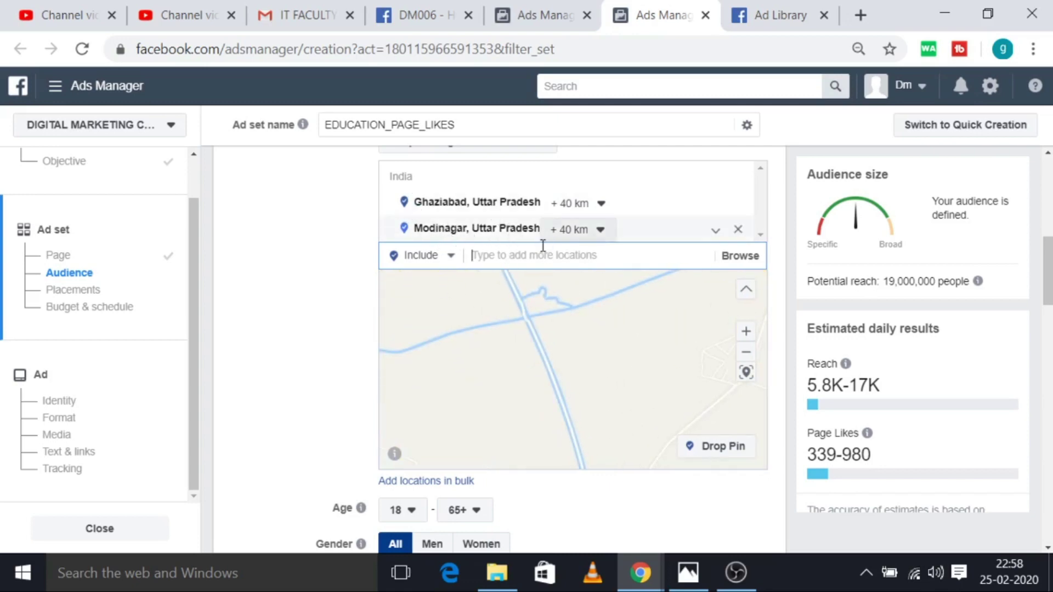
{"action": "scroll", "coordinate": [626, 463], "scroll_direction": "down", "scroll_amount": 2}
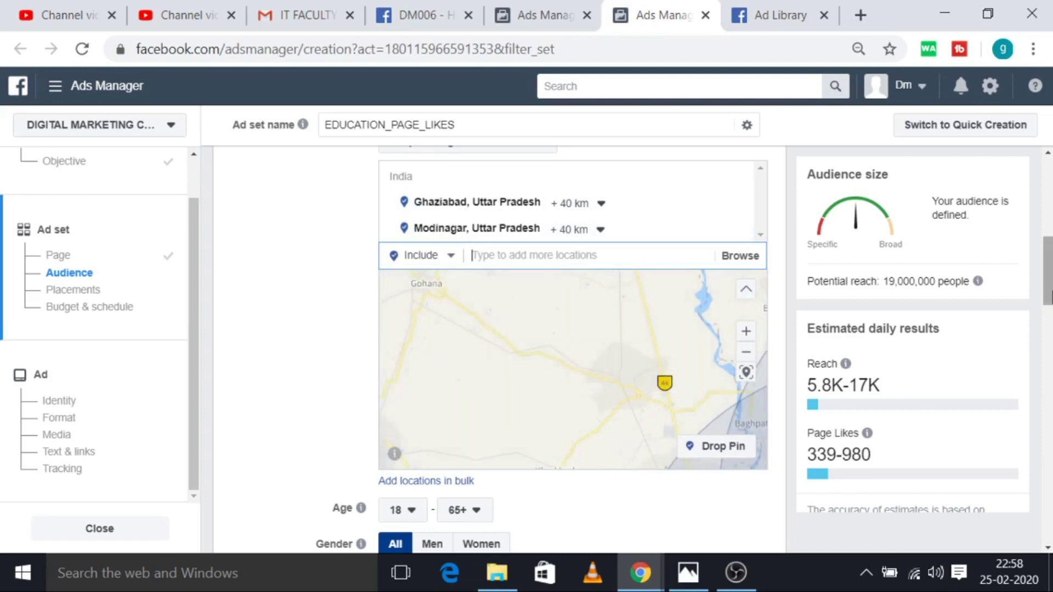
{"action": "left_click_drag", "start_coordinate": [1048, 299], "coordinate": [1051, 324]}
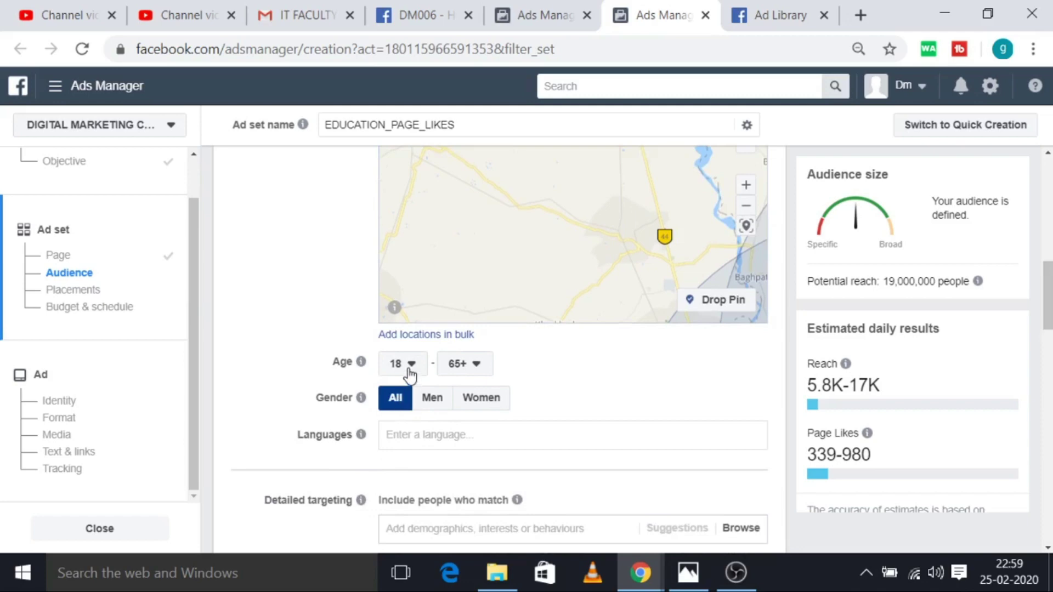
{"action": "left_click", "coordinate": [473, 370]}
{"action": "scroll", "coordinate": [475, 419], "scroll_direction": "up", "scroll_amount": 3}
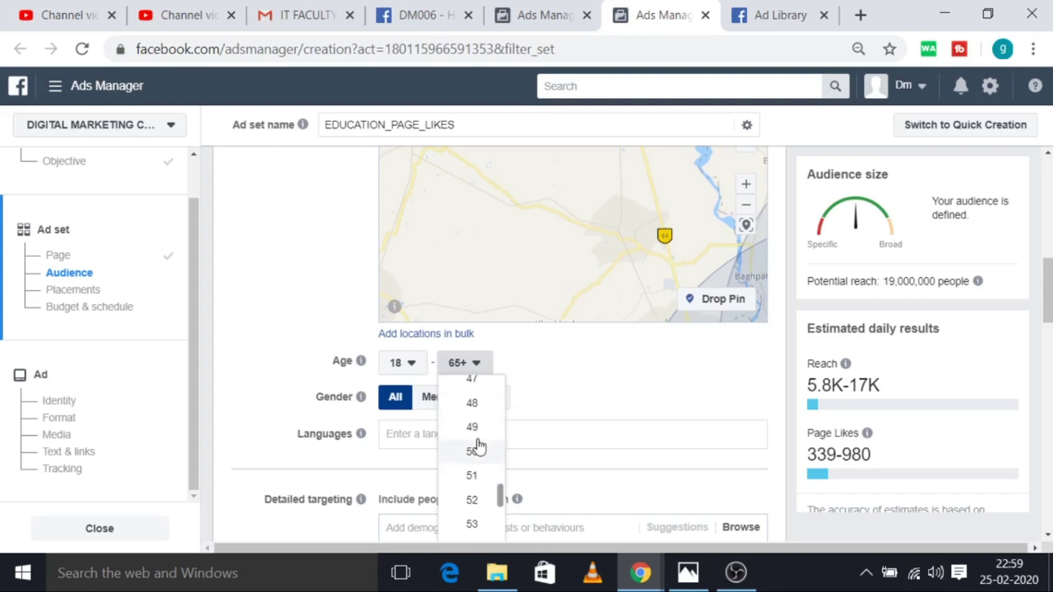
{"action": "scroll", "coordinate": [494, 417], "scroll_direction": "up", "scroll_amount": 3}
{"action": "scroll", "coordinate": [534, 307], "scroll_direction": "down", "scroll_amount": 5}
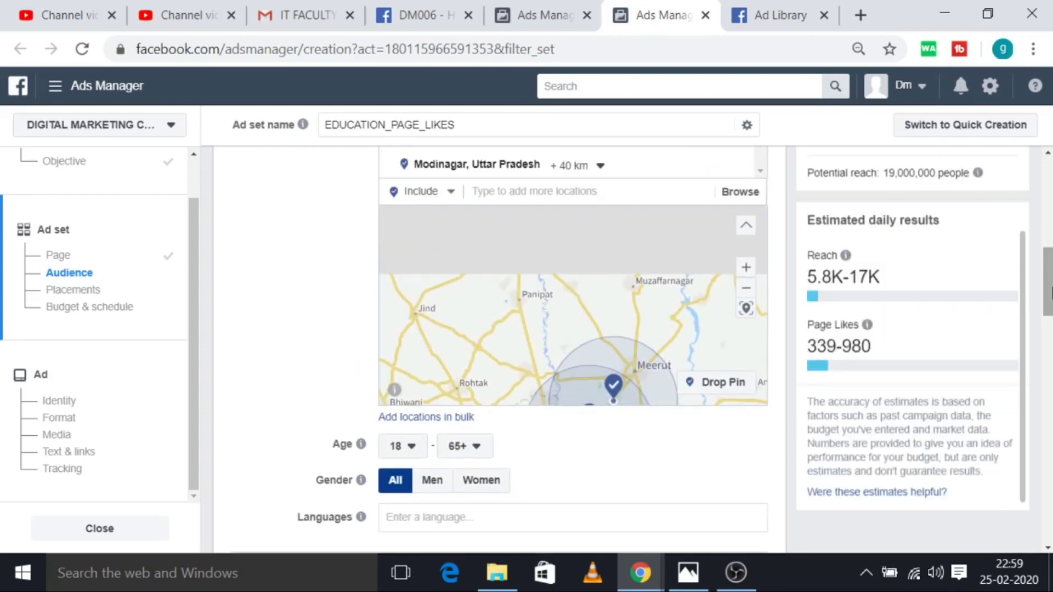
{"action": "left_click", "coordinate": [486, 310]}
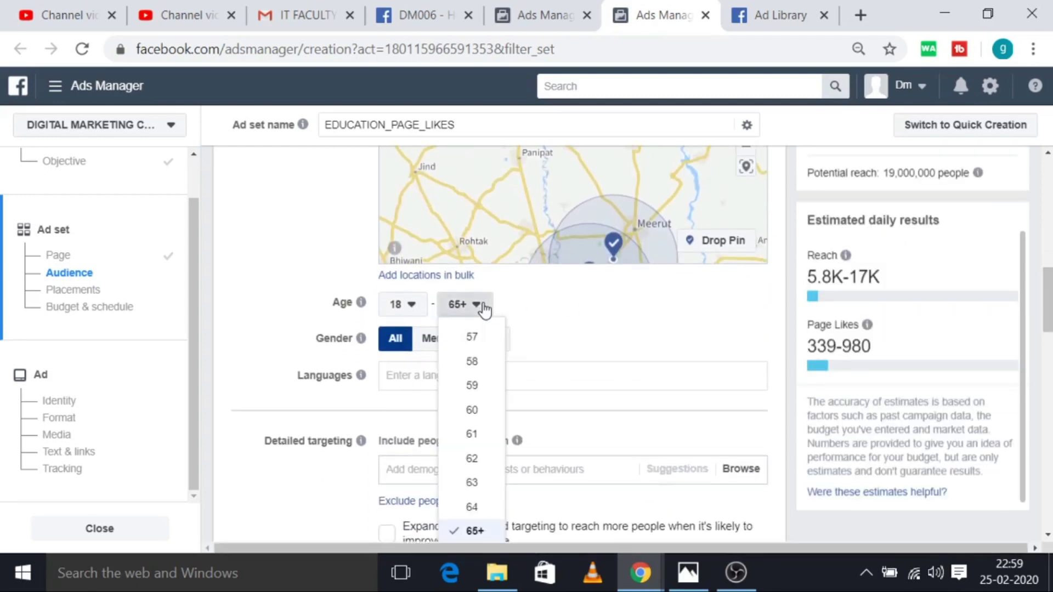
{"action": "scroll", "coordinate": [483, 381], "scroll_direction": "up", "scroll_amount": 6}
{"action": "scroll", "coordinate": [486, 384], "scroll_direction": "up", "scroll_amount": 3}
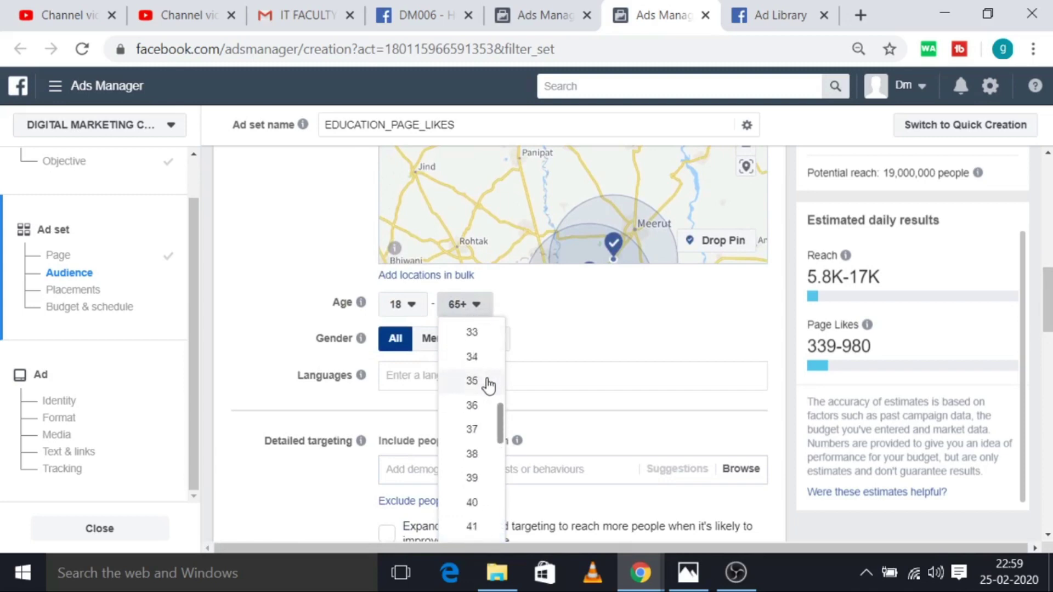
{"action": "left_click", "coordinate": [472, 502]}
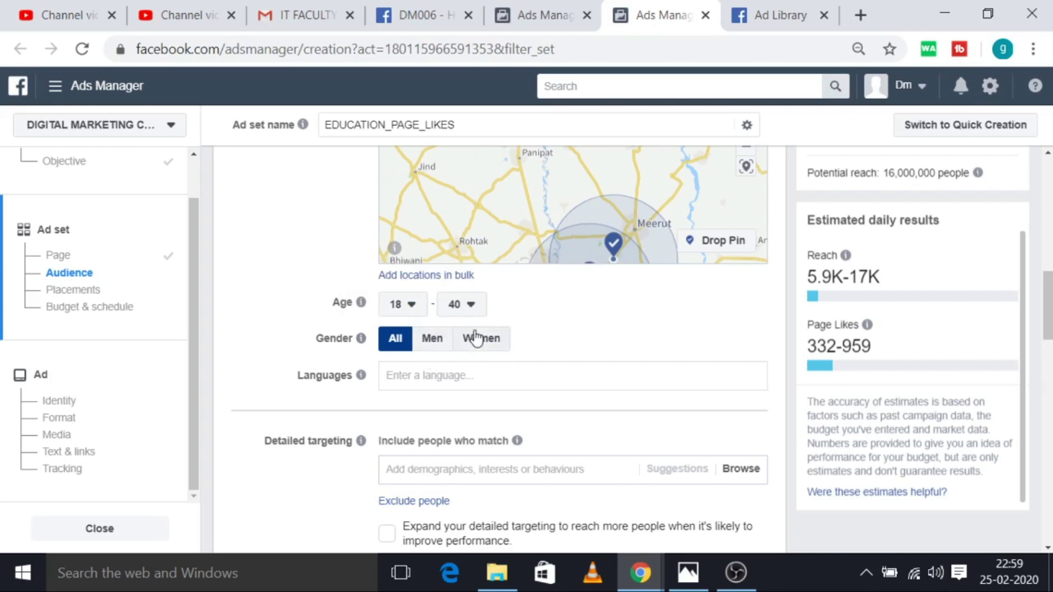
Enter hindi,english as the languages for the ad set's audience
{"action": "left_click", "coordinate": [462, 372]}
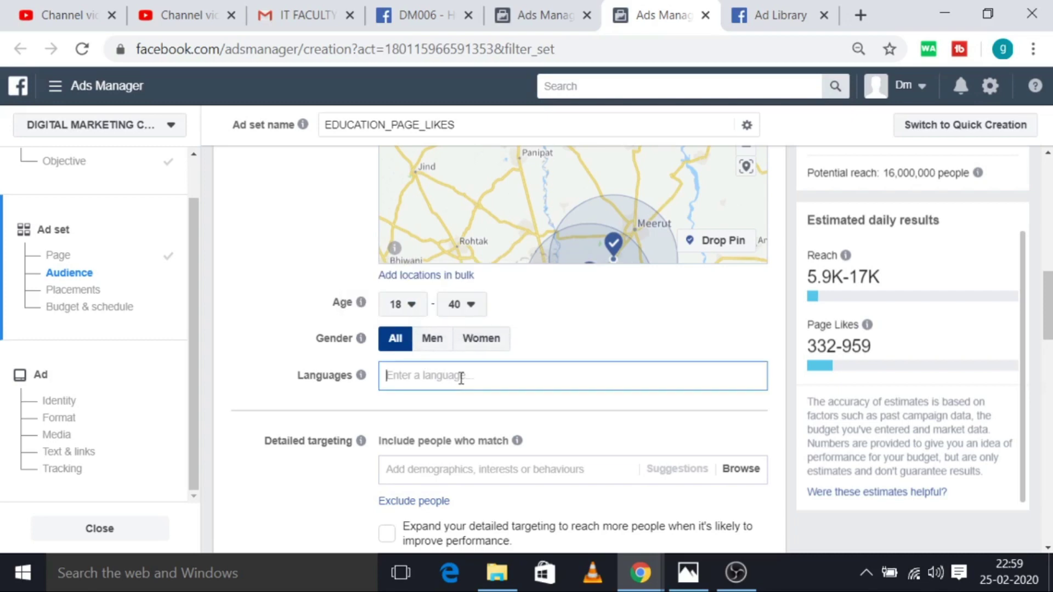
{"action": "scroll", "coordinate": [528, 409], "scroll_direction": "down", "scroll_amount": 2}
{"action": "mouse_move", "coordinate": [360, 345]}
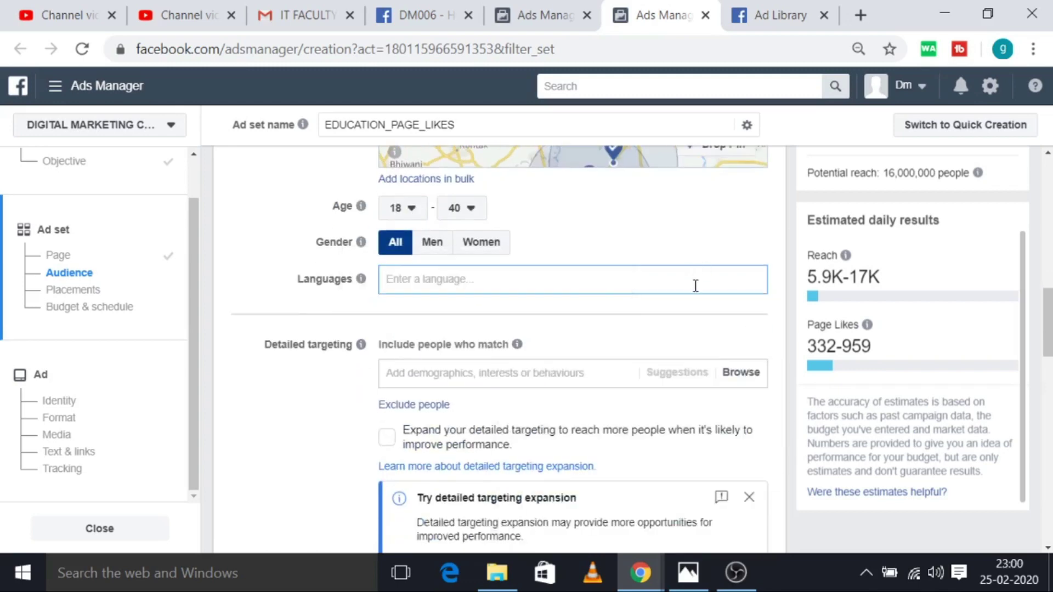
{"action": "type", "text": "hindi"}
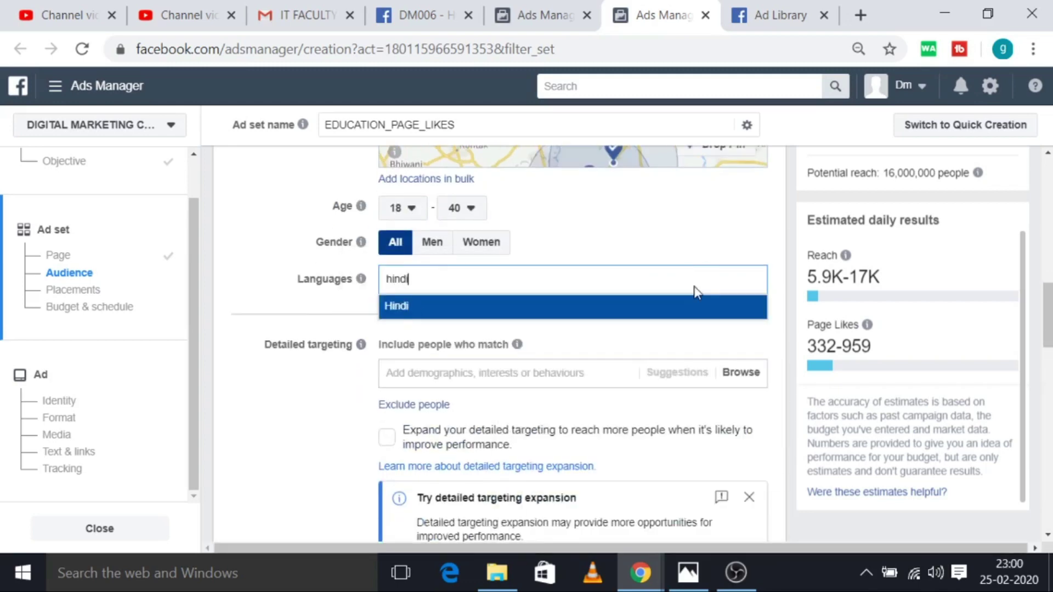
{"action": "type", "text": ",english"}
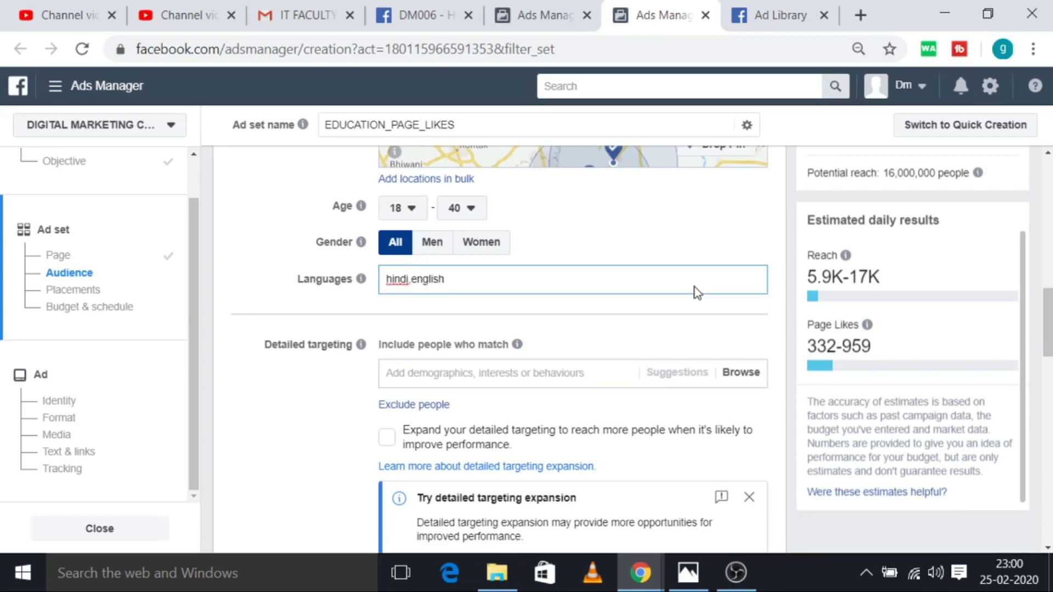
{"action": "key", "text": "ctrl+shift+Left"}
{"action": "key", "text": "ctrl+shift+Left"}
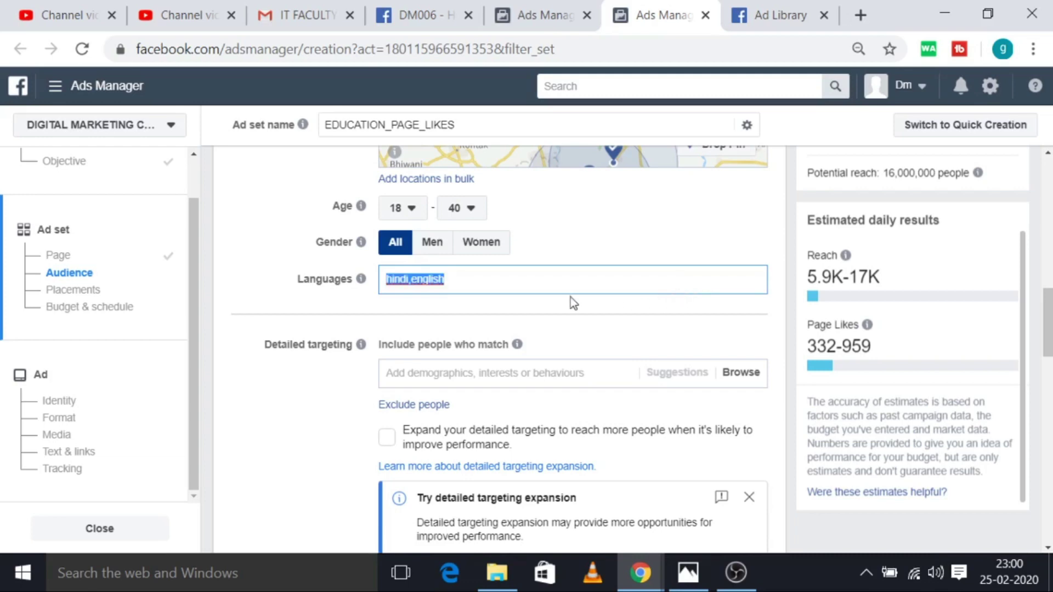
{"action": "left_click", "coordinate": [448, 283]}
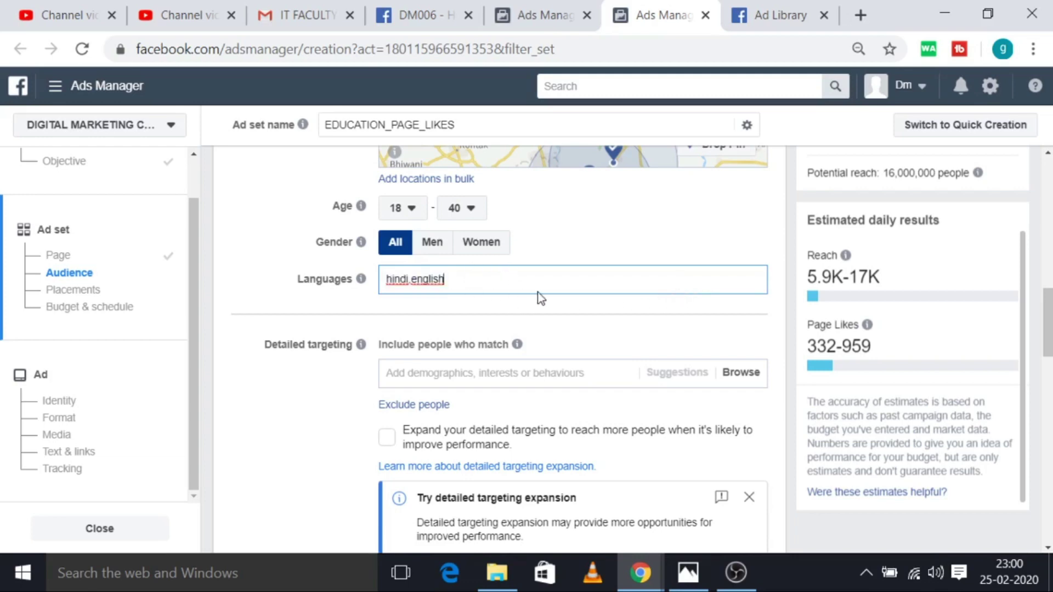
{"action": "key", "text": "ctrl+a"}
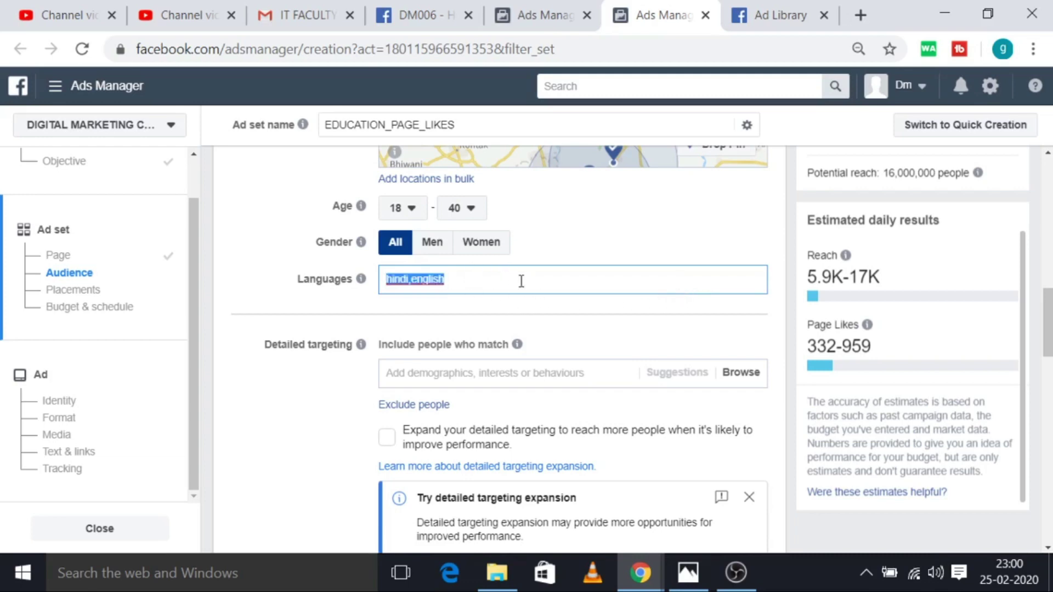
Include people with the Flipkart interest in the audience's detailed targeting
{"action": "left_click", "coordinate": [434, 373]}
{"action": "scroll", "coordinate": [369, 340], "scroll_direction": "down", "scroll_amount": 2}
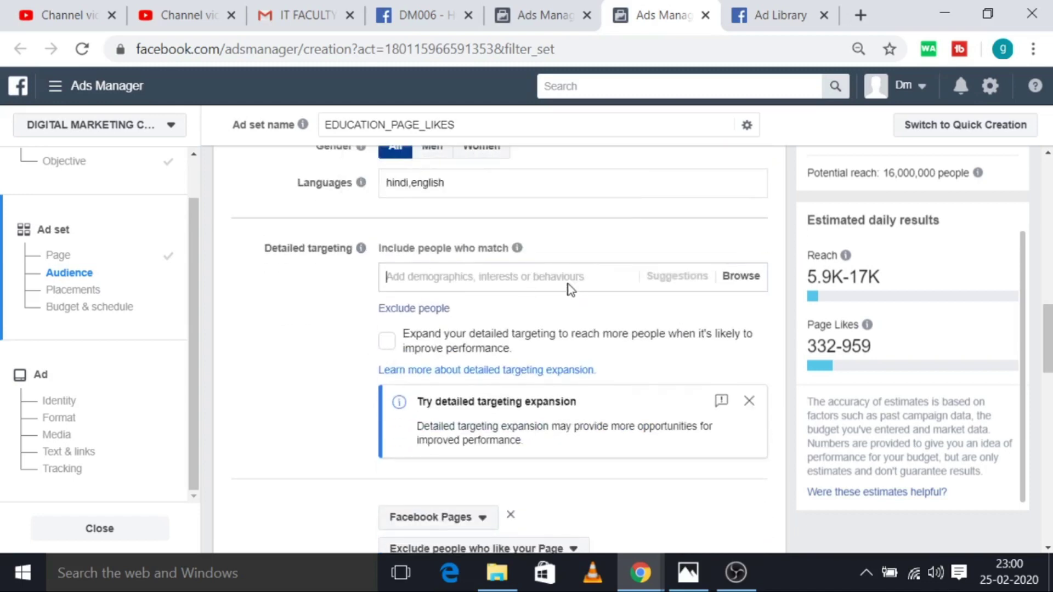
{"action": "scroll", "coordinate": [477, 283], "scroll_direction": "up", "scroll_amount": 2}
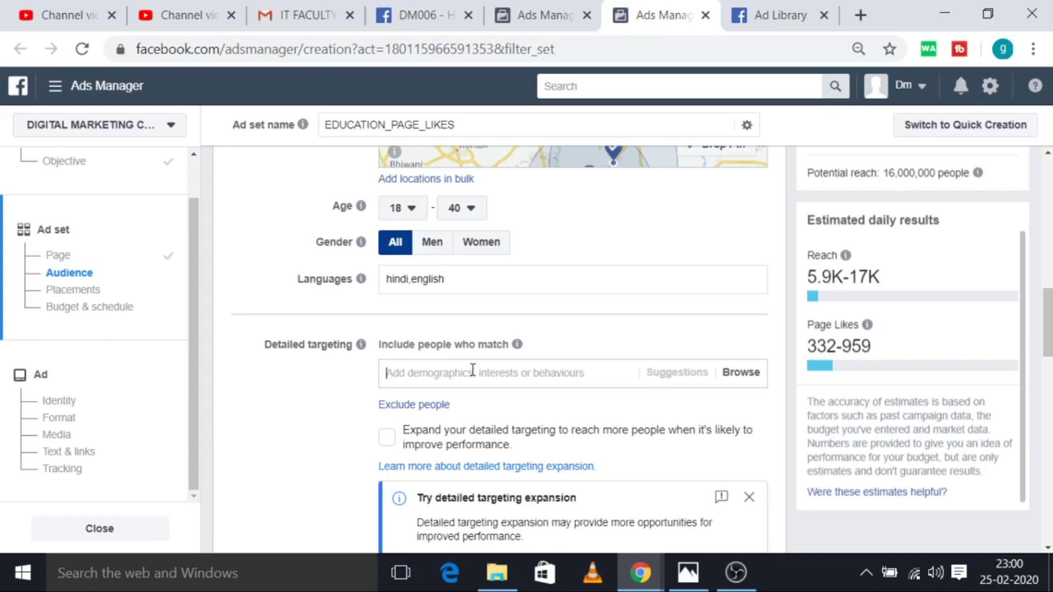
{"action": "type", "text": "flipka"}
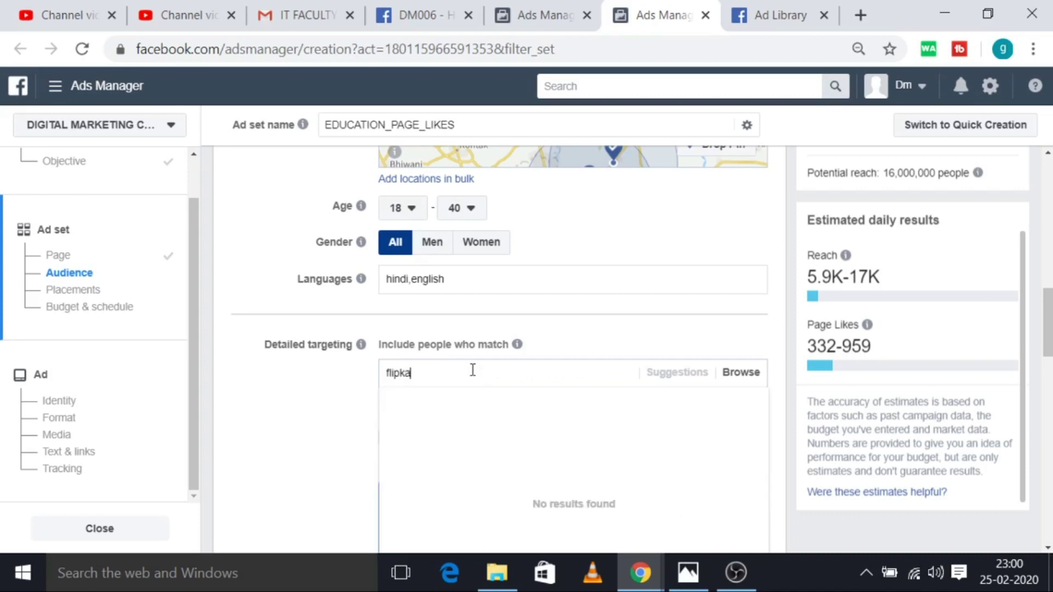
{"action": "type", "text": "rt"}
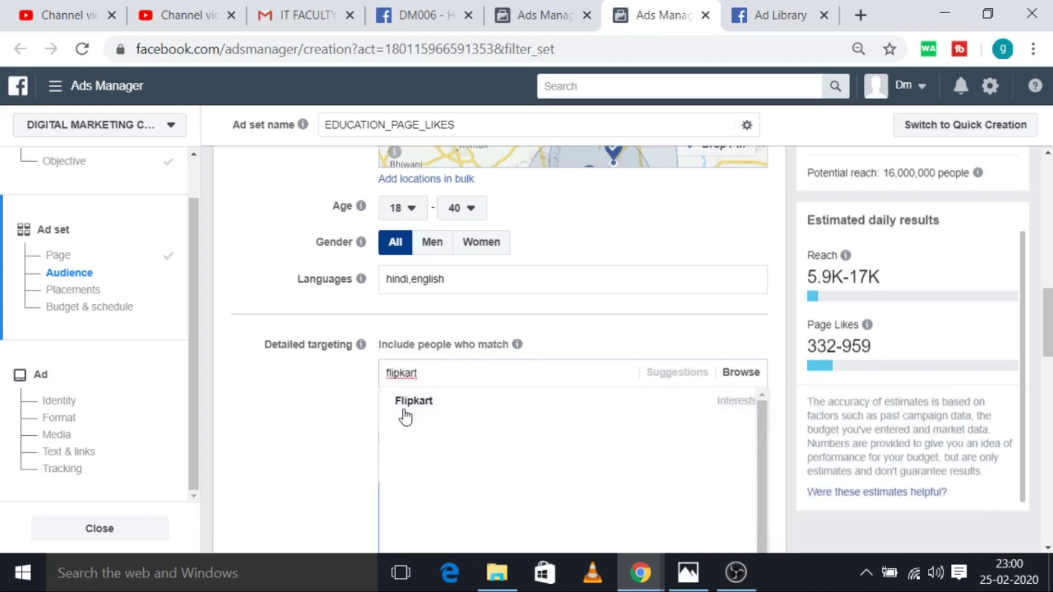
{"action": "left_click", "coordinate": [419, 406]}
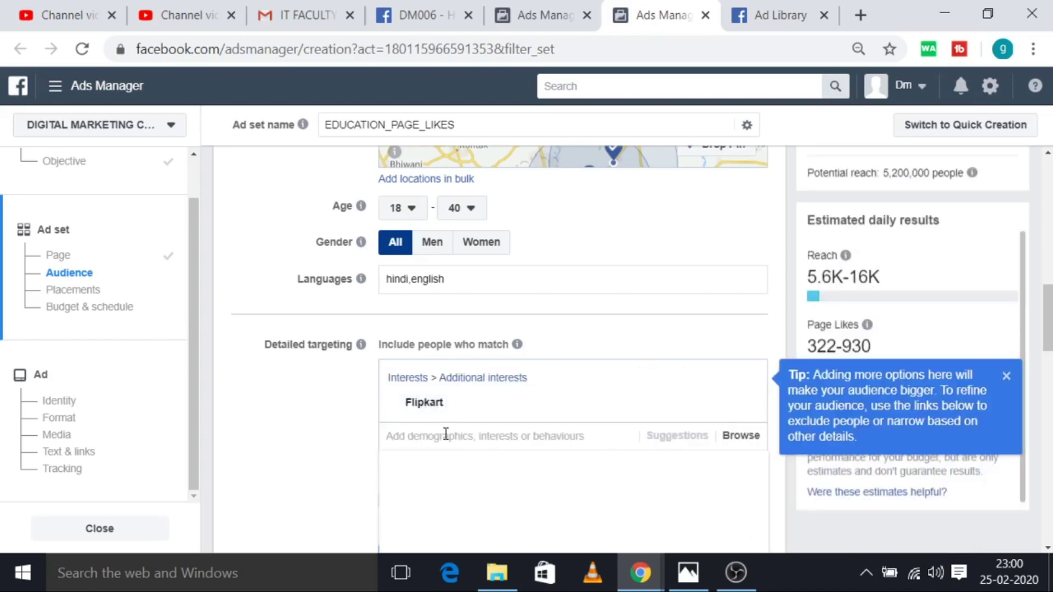
Search detailed targeting for digital marketing and include the Digital marketing interest in the audience
{"action": "scroll", "coordinate": [446, 435], "scroll_direction": "down", "scroll_amount": 3}
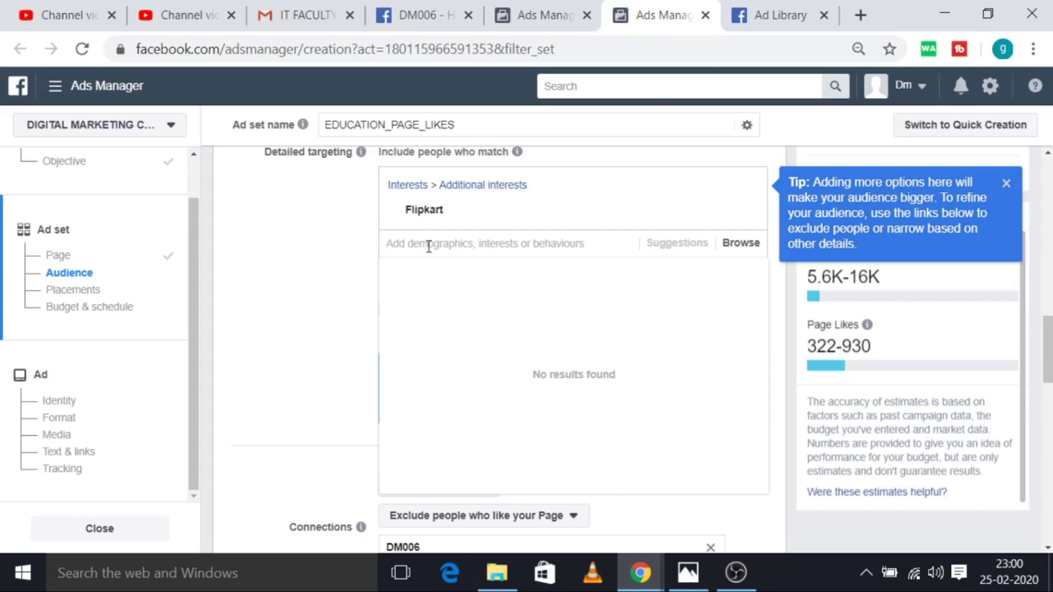
{"action": "type", "text": "digit"}
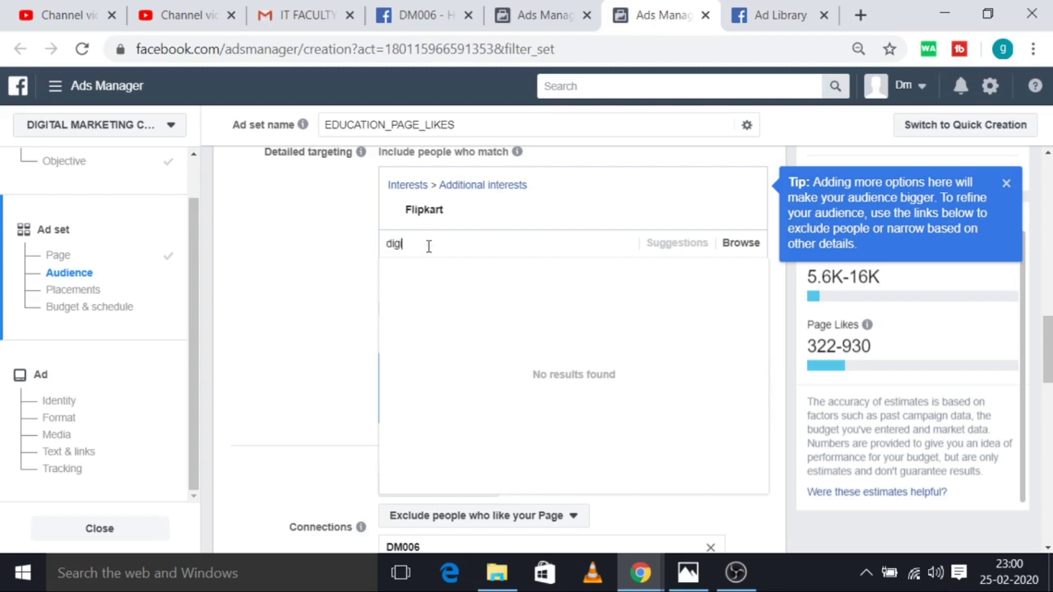
{"action": "type", "text": "al marketing"}
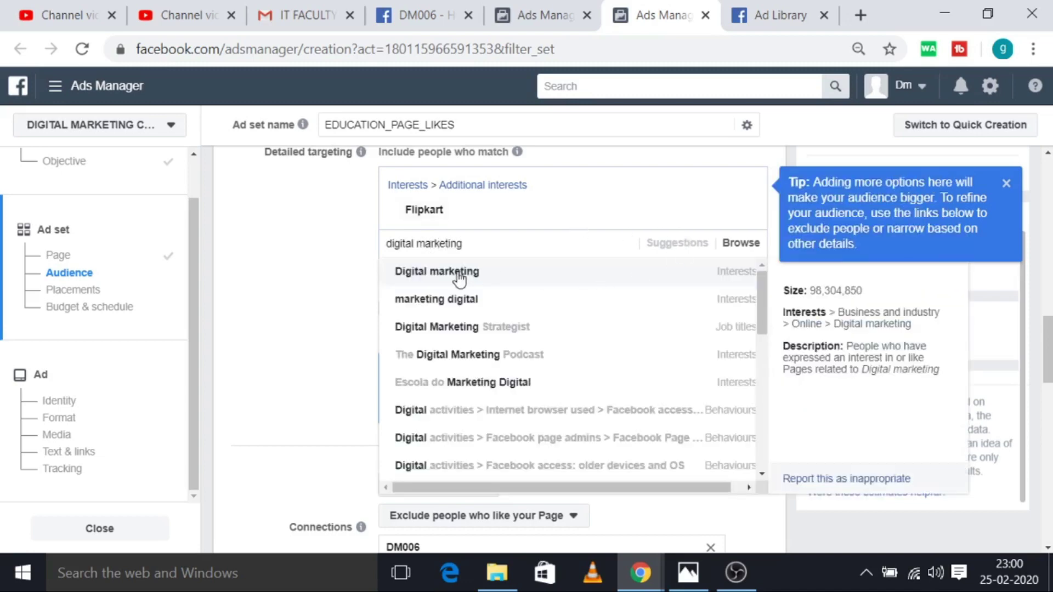
{"action": "left_click", "coordinate": [444, 271]}
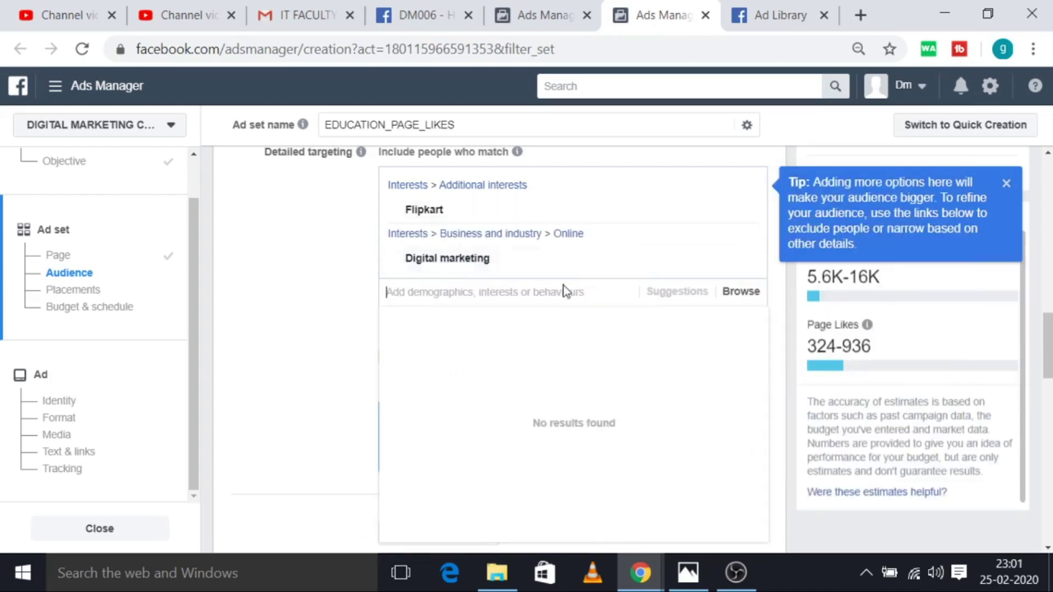
Search detailed targeting for amazon and include the Amazon behaviour Owns: Kindle Fire in the audience
{"action": "scroll", "coordinate": [518, 297], "scroll_direction": "up", "scroll_amount": 2}
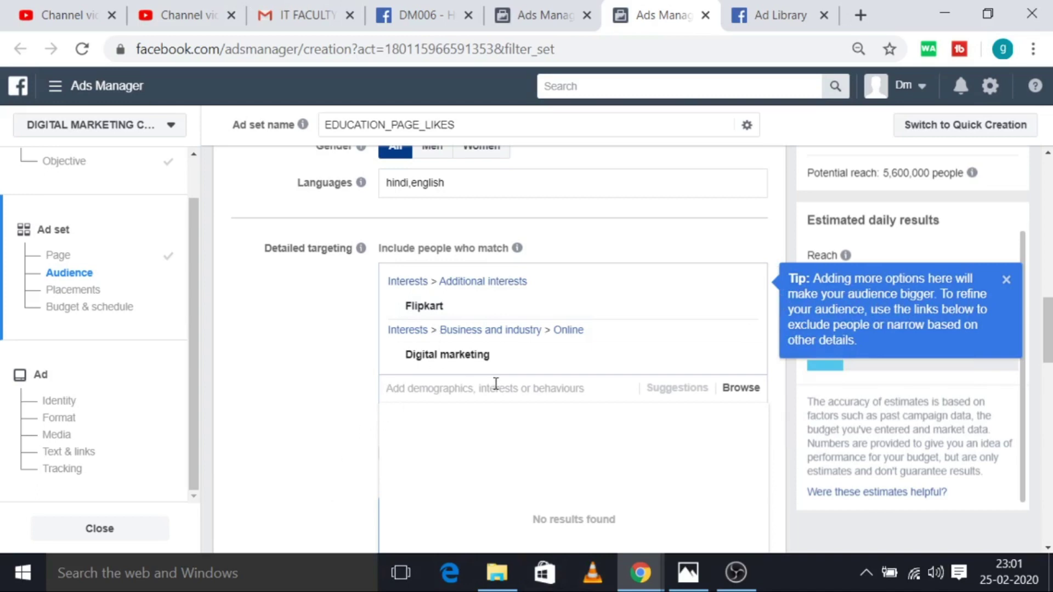
{"action": "mouse_move", "coordinate": [432, 318]}
{"action": "mouse_move", "coordinate": [398, 328]}
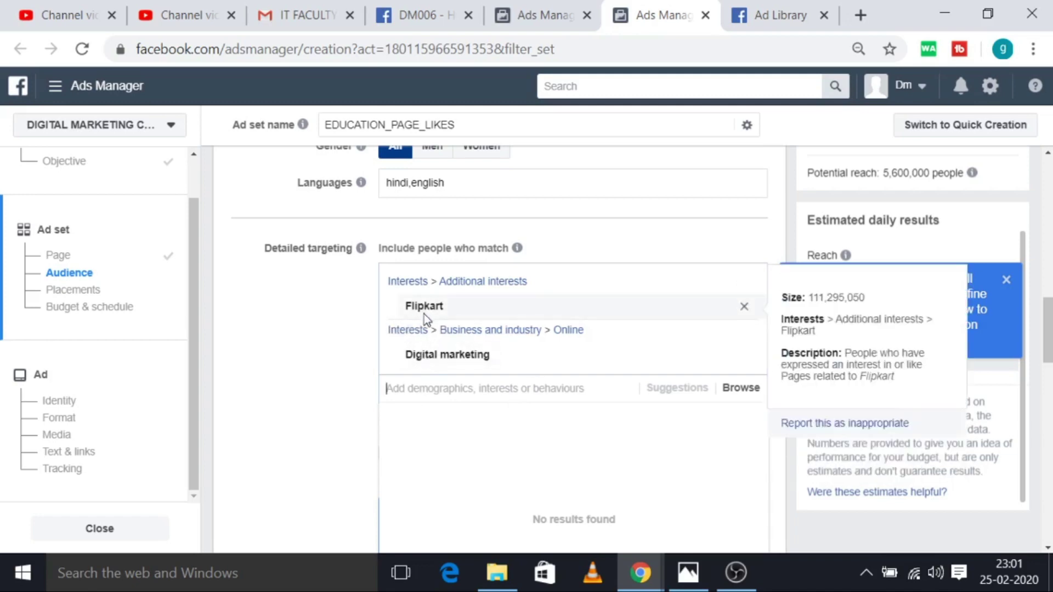
{"action": "mouse_move", "coordinate": [422, 361]}
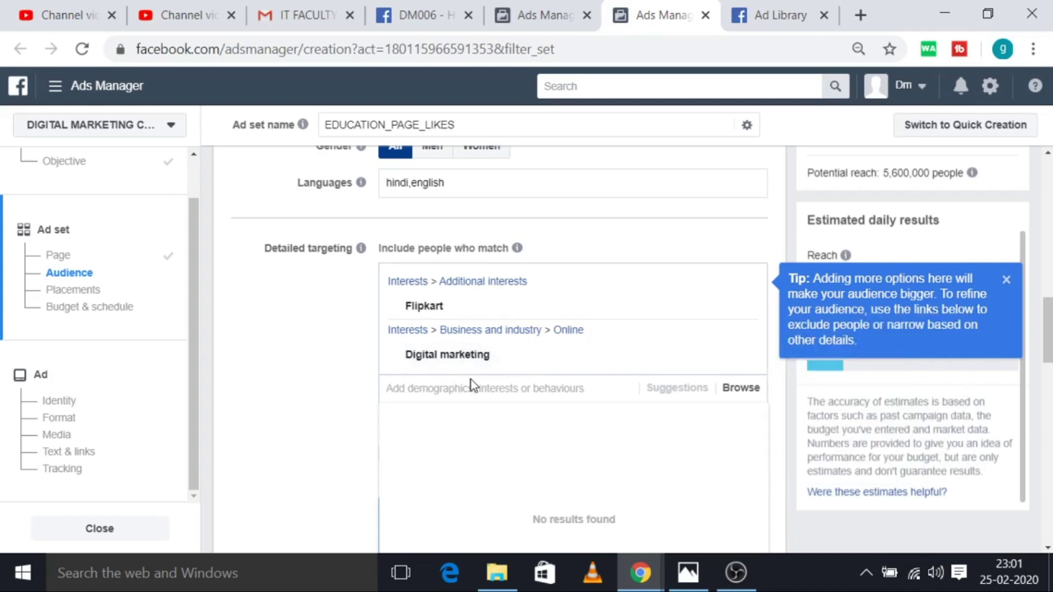
{"action": "scroll", "coordinate": [471, 380], "scroll_direction": "down", "scroll_amount": 2}
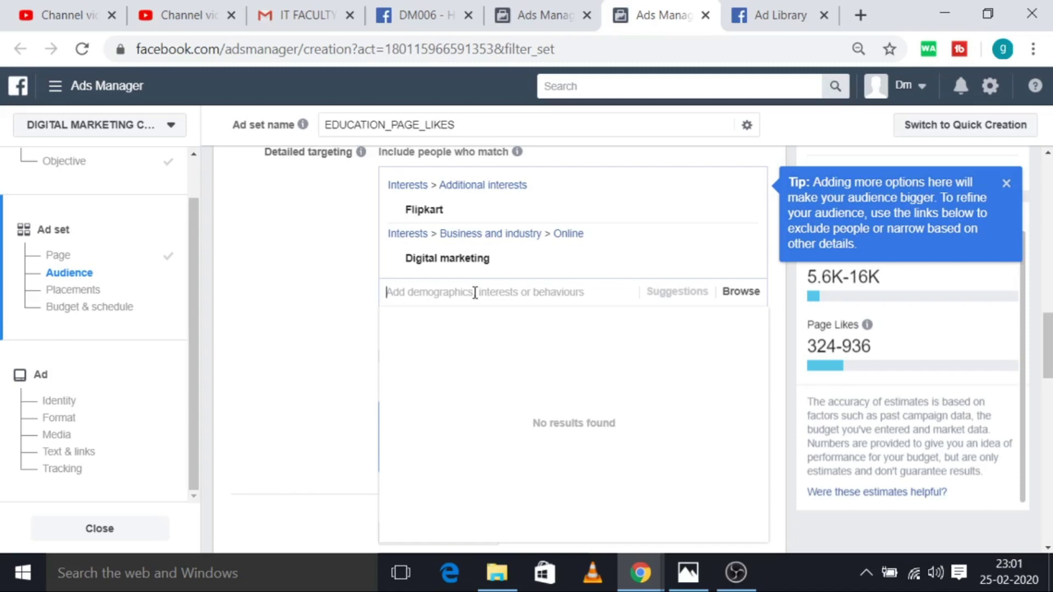
{"action": "type", "text": "amazon"}
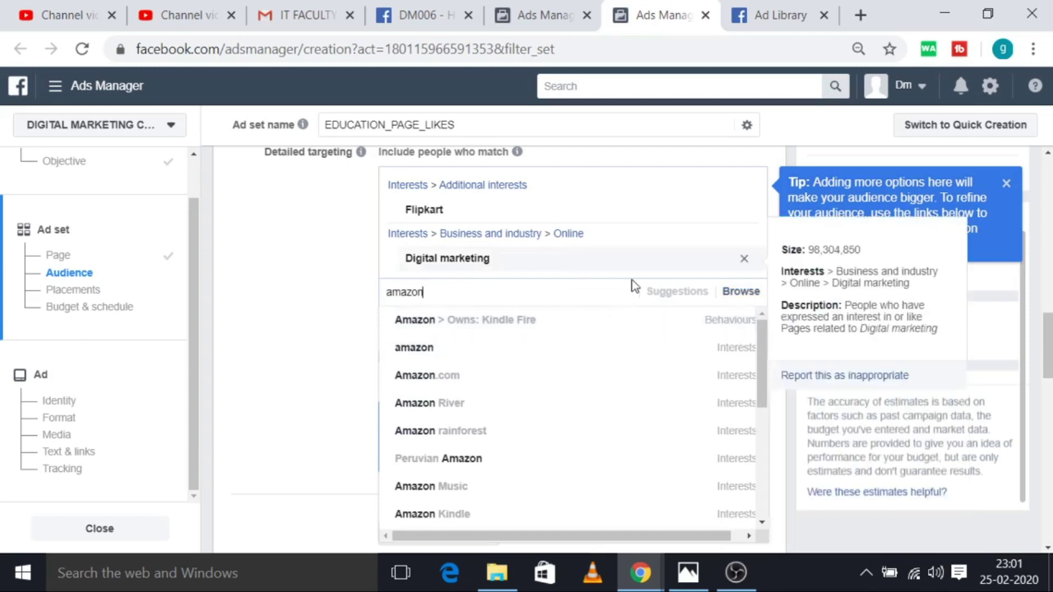
{"action": "double_click", "coordinate": [411, 292]}
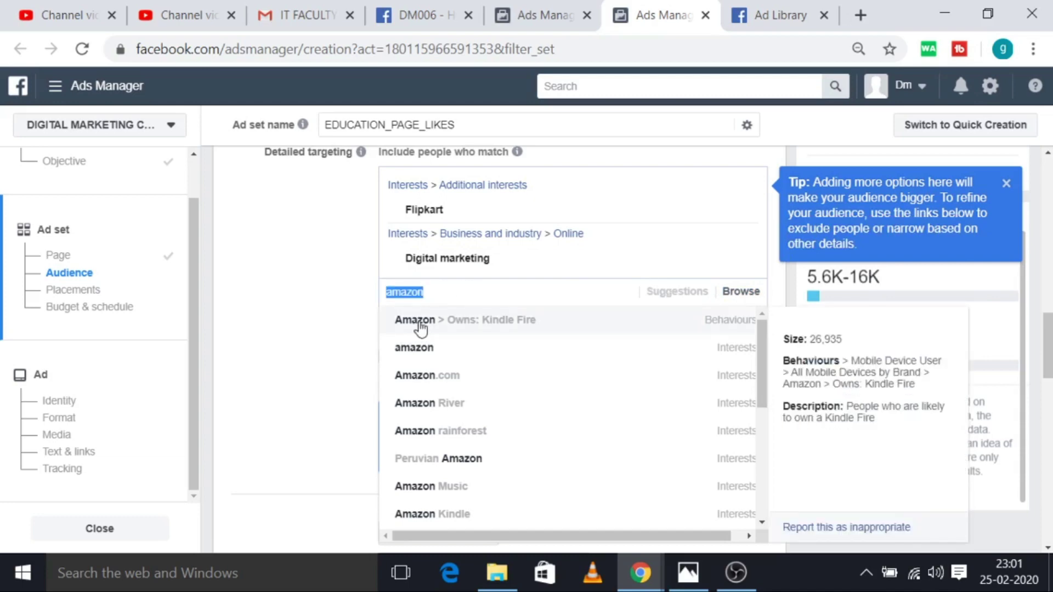
{"action": "left_click", "coordinate": [420, 323]}
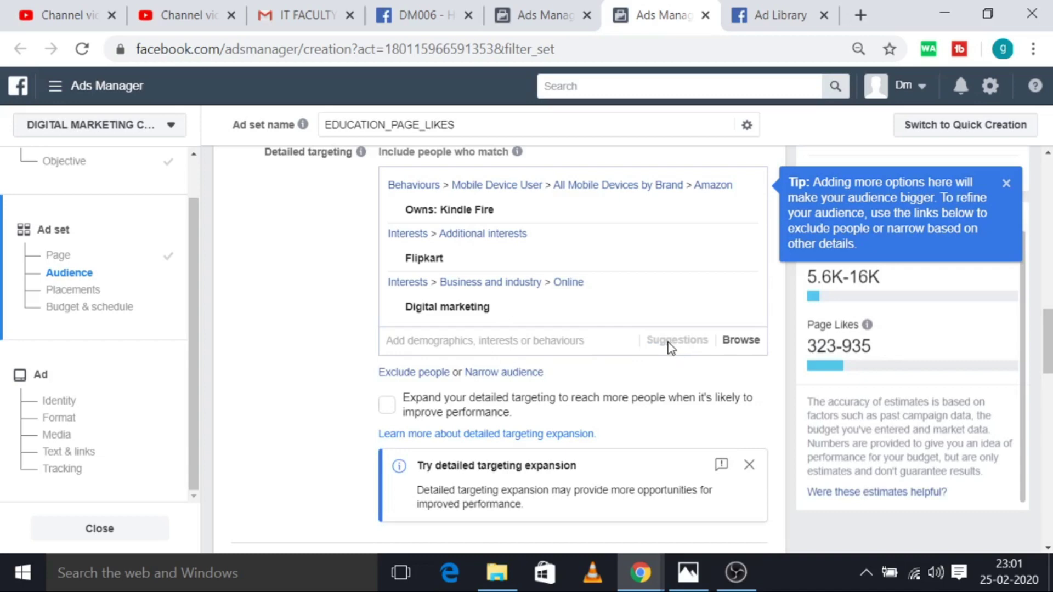
Search the audience's detailed targeting for myntra
{"action": "left_click", "coordinate": [491, 339]}
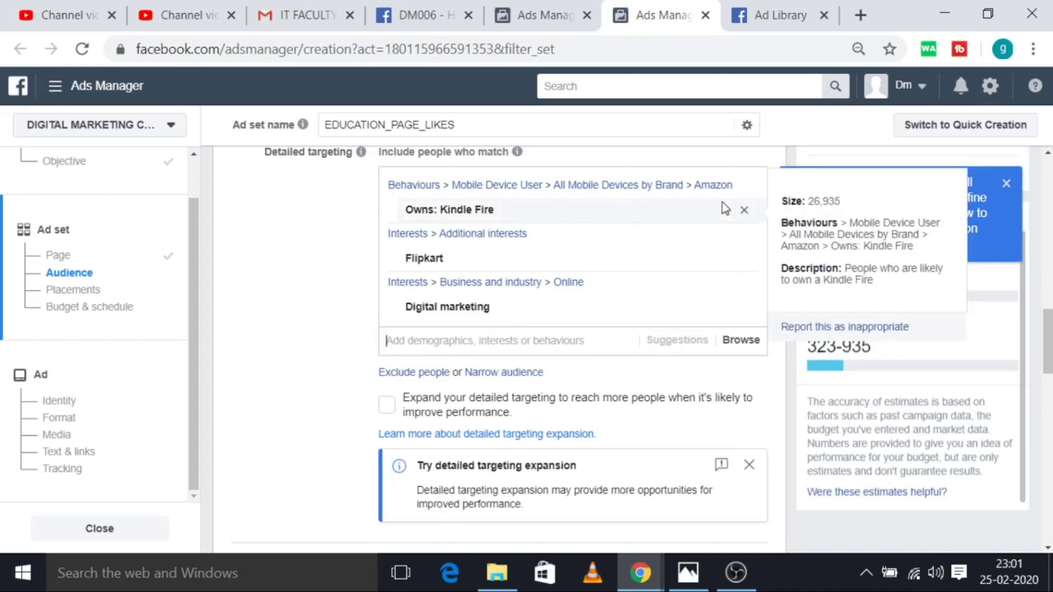
{"action": "mouse_move", "coordinate": [474, 212]}
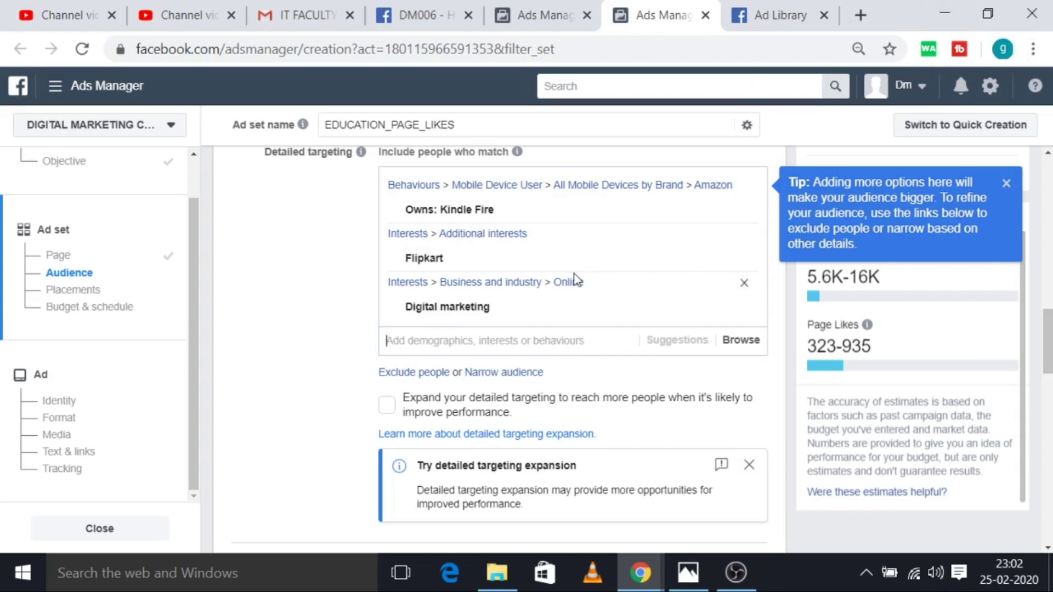
{"action": "mouse_move", "coordinate": [422, 259]}
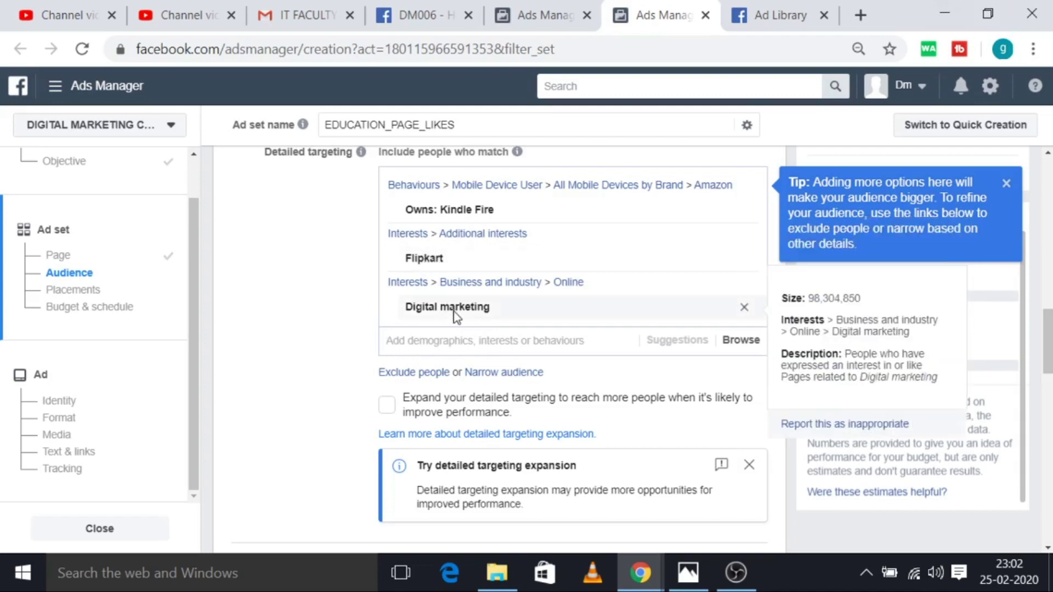
{"action": "left_click", "coordinate": [470, 342]}
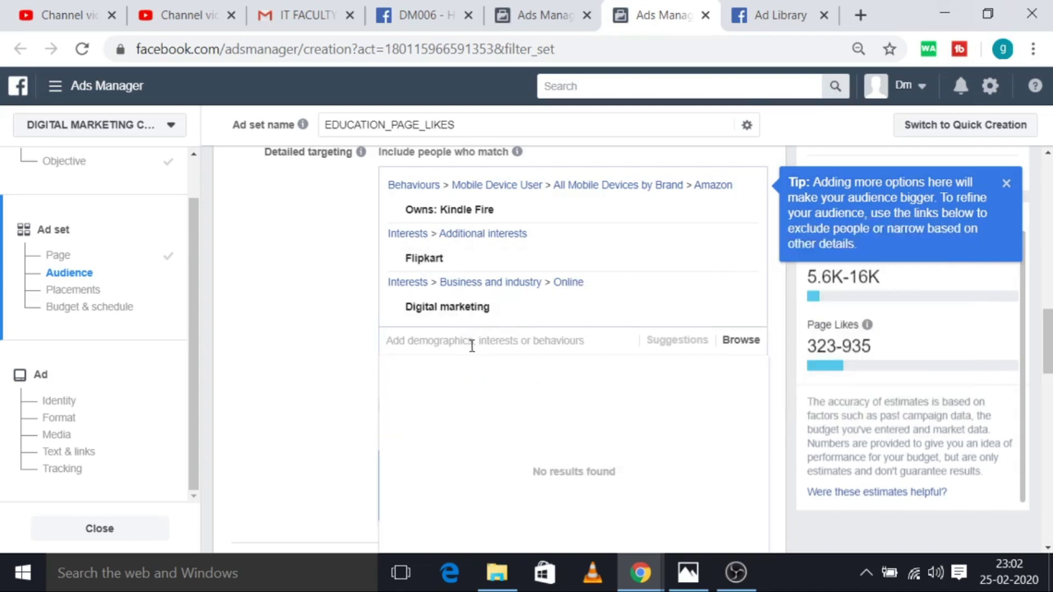
{"action": "type", "text": "myntra"}
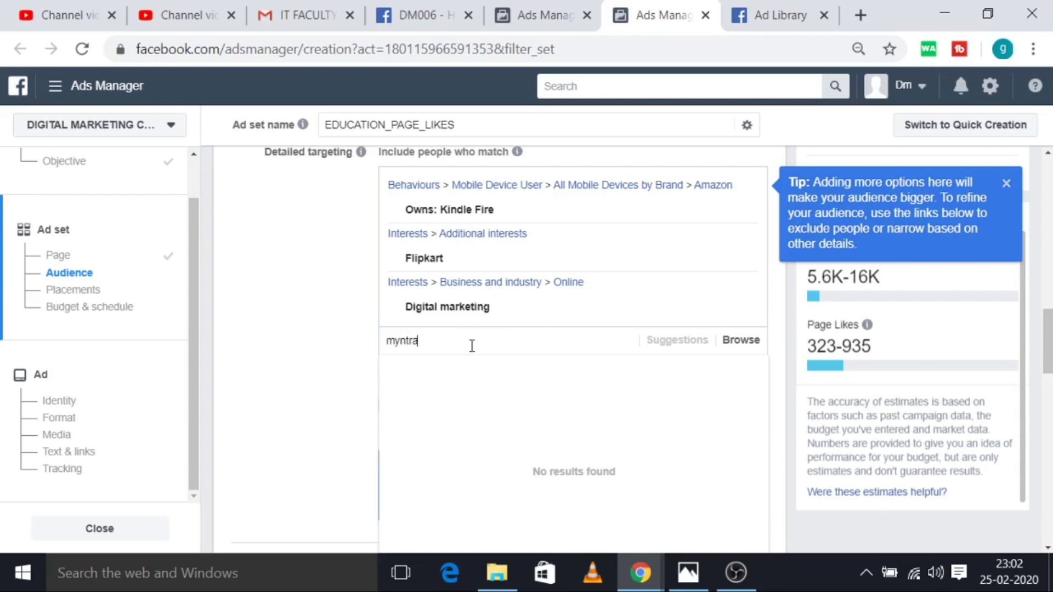
{"action": "mouse_move", "coordinate": [485, 380]}
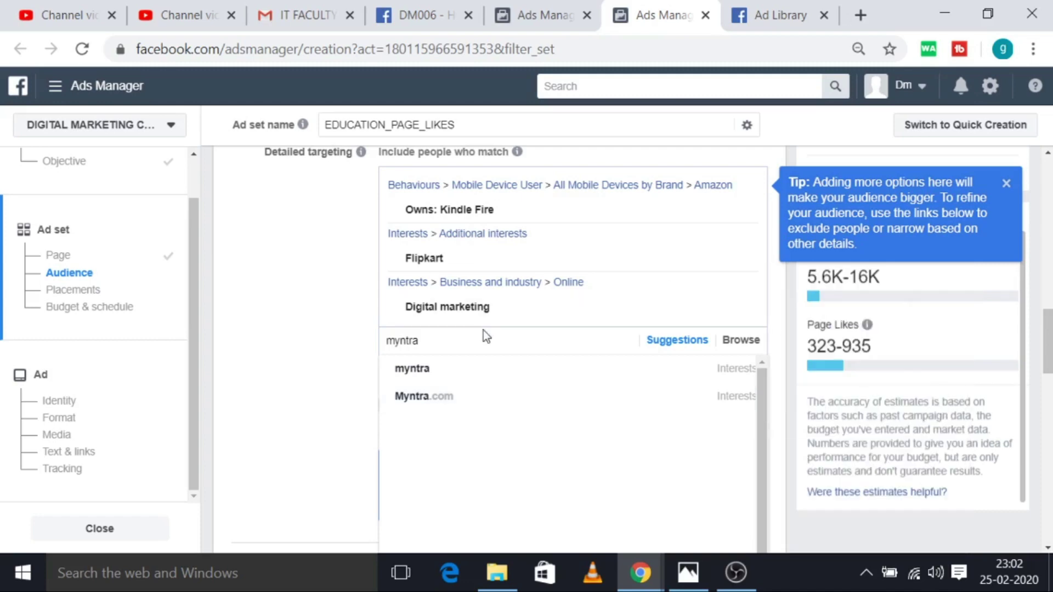
{"action": "mouse_move", "coordinate": [628, 309]}
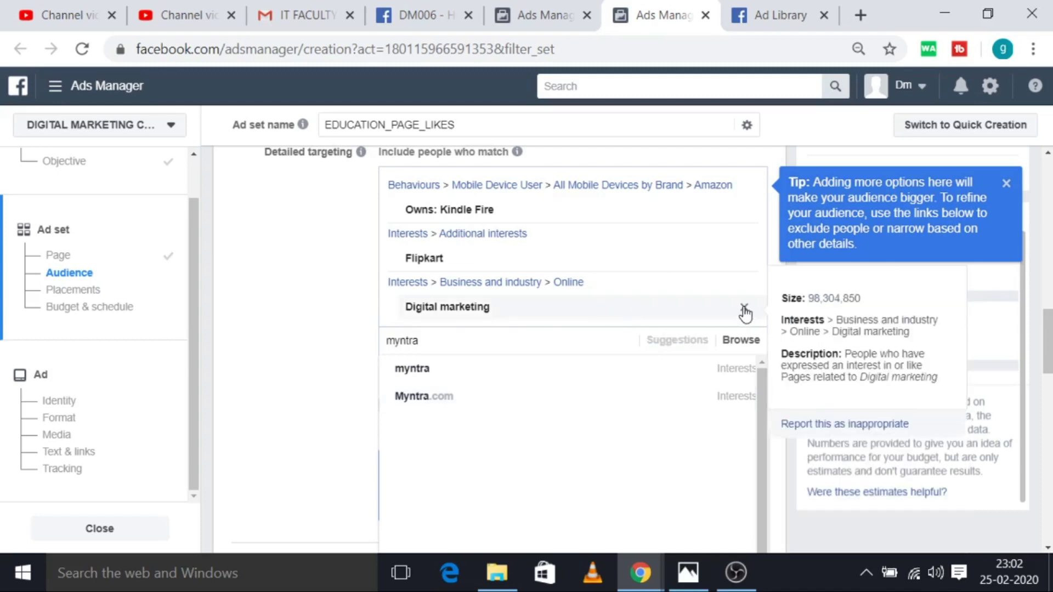
{"action": "left_click", "coordinate": [528, 463]}
Review the audience's languages, included interests and behaviours, detailed targeting expansion option and Connections settings
{"action": "scroll", "coordinate": [519, 313], "scroll_direction": "up", "scroll_amount": 4}
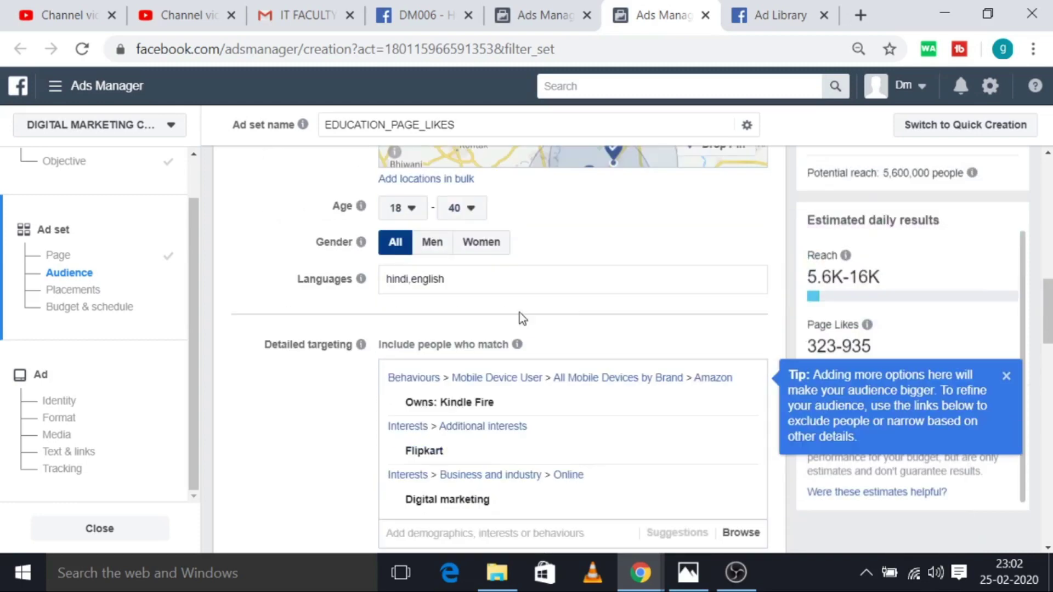
{"action": "scroll", "coordinate": [575, 300], "scroll_direction": "down", "scroll_amount": 2}
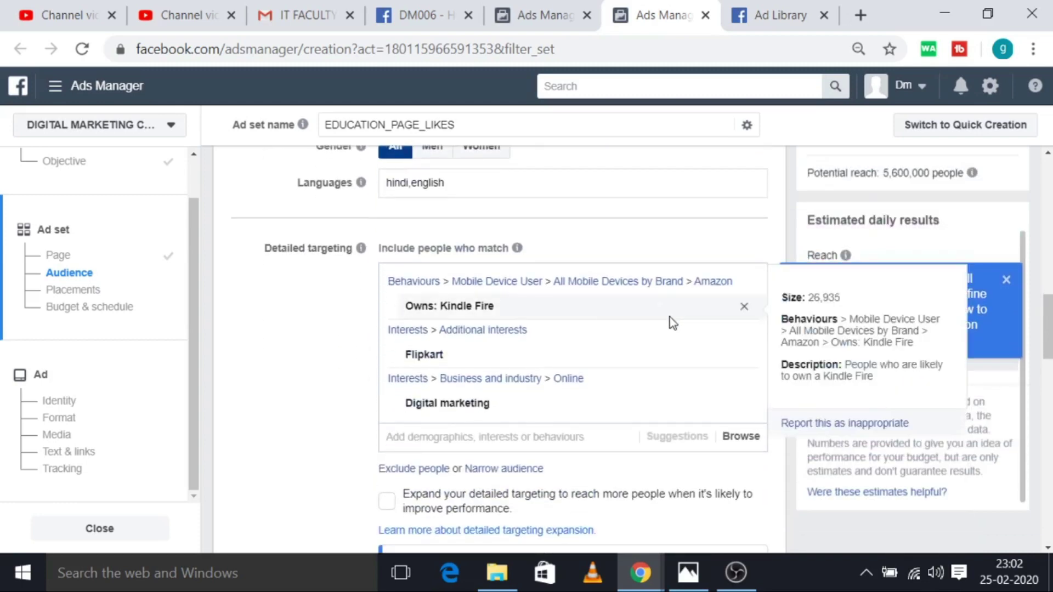
{"action": "scroll", "coordinate": [539, 414], "scroll_direction": "down", "scroll_amount": 5}
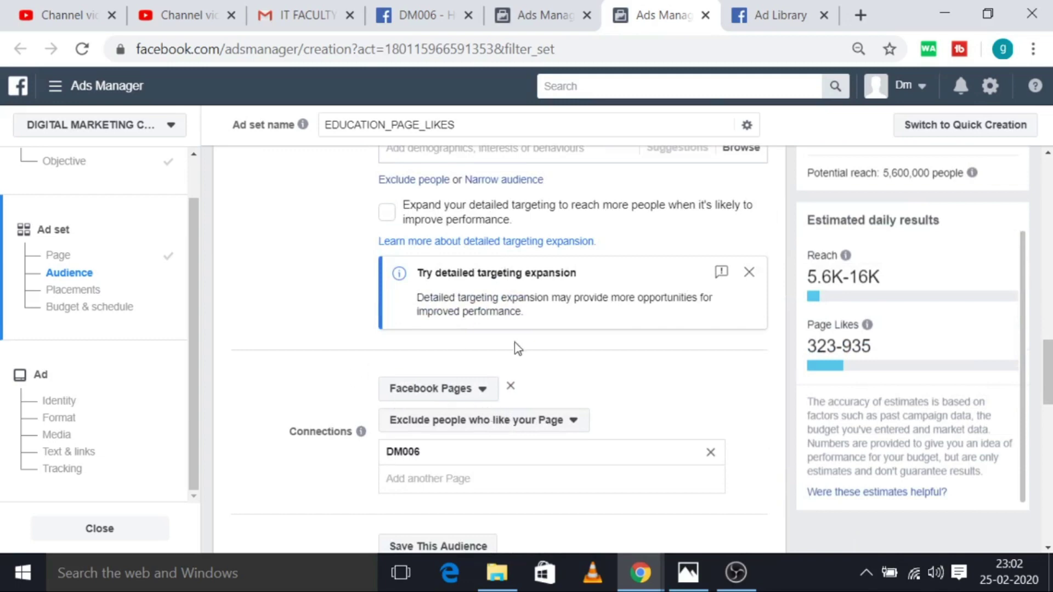
{"action": "scroll", "coordinate": [518, 349], "scroll_direction": "down", "scroll_amount": 2}
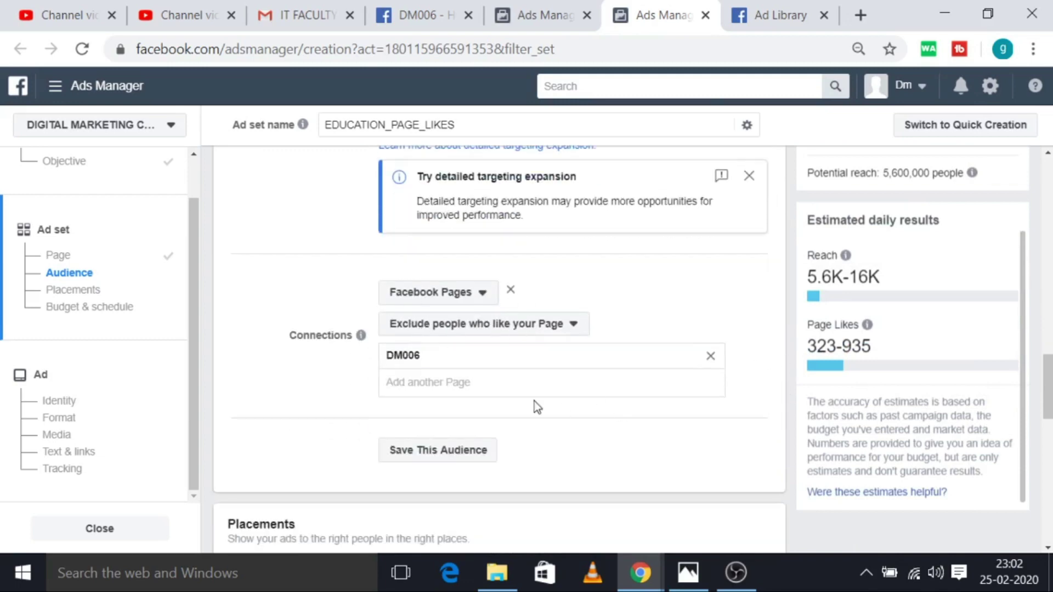
{"action": "scroll", "coordinate": [537, 407], "scroll_direction": "up", "scroll_amount": 4}
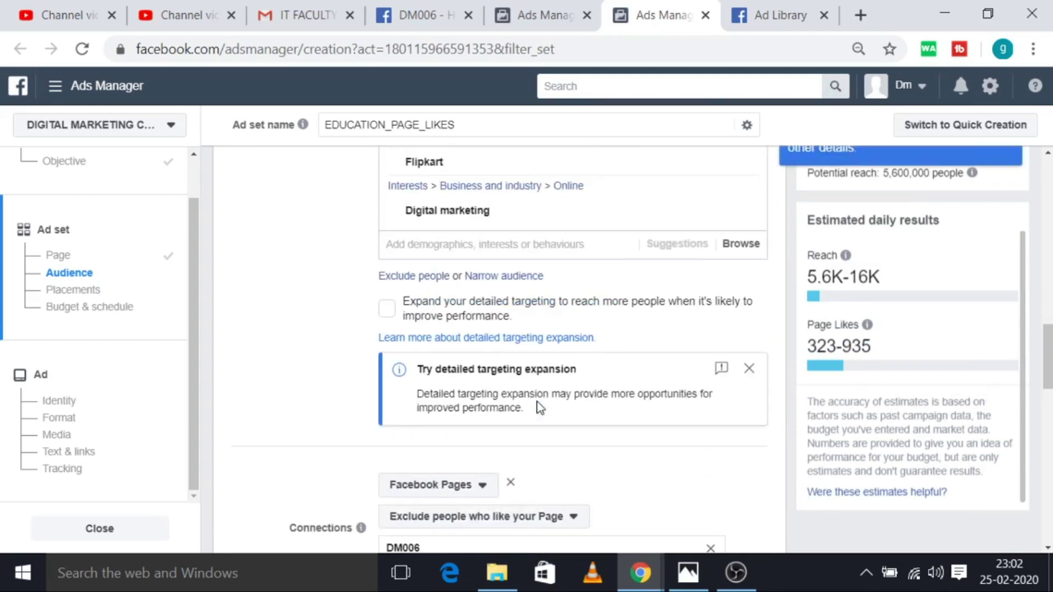
{"action": "scroll", "coordinate": [541, 408], "scroll_direction": "down", "scroll_amount": 4}
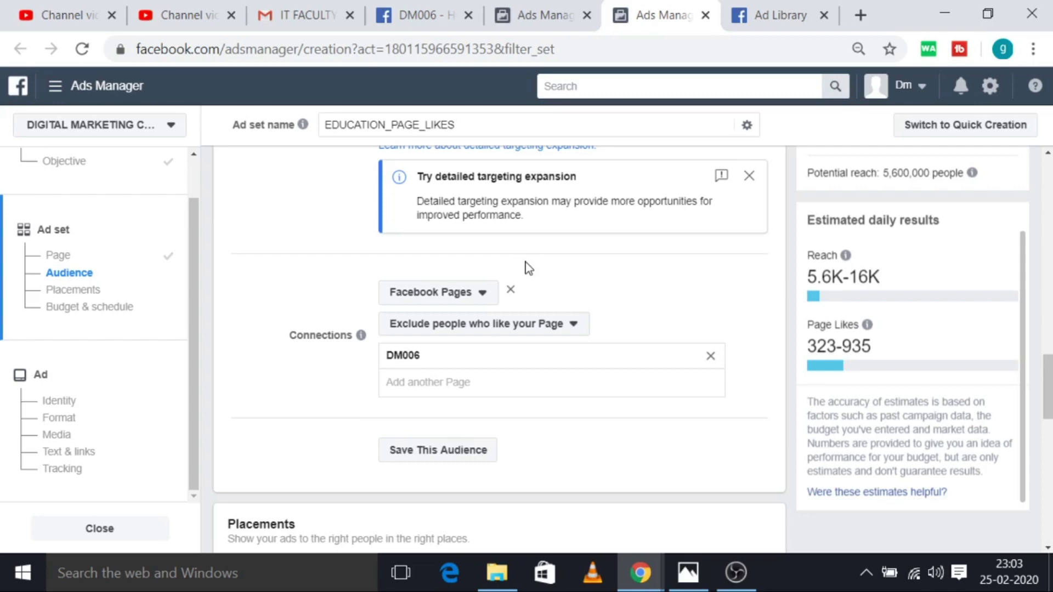
{"action": "scroll", "coordinate": [525, 236], "scroll_direction": "up", "scroll_amount": 8}
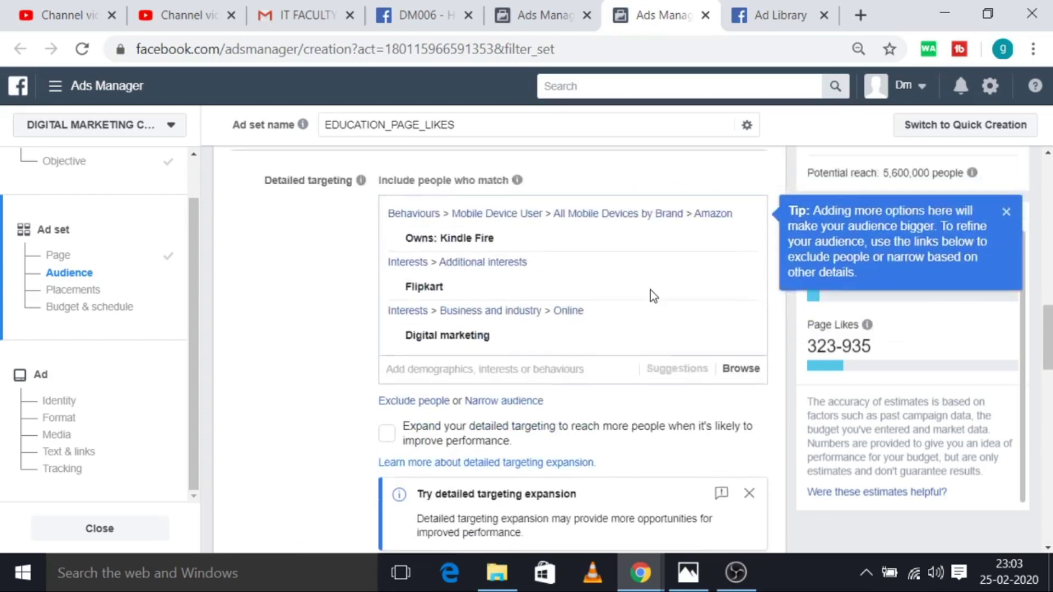
{"action": "mouse_move", "coordinate": [454, 309]}
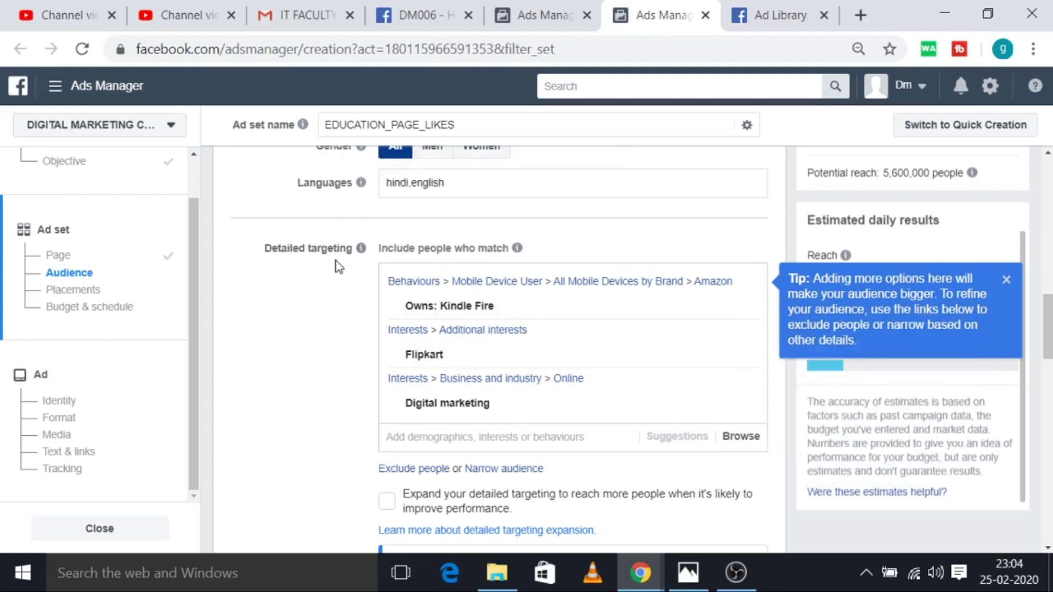
{"action": "scroll", "coordinate": [498, 311], "scroll_direction": "up", "scroll_amount": 1}
{"action": "scroll", "coordinate": [501, 329], "scroll_direction": "down", "scroll_amount": 1}
{"action": "mouse_move", "coordinate": [417, 303]}
{"action": "scroll", "coordinate": [607, 361], "scroll_direction": "down", "scroll_amount": 3}
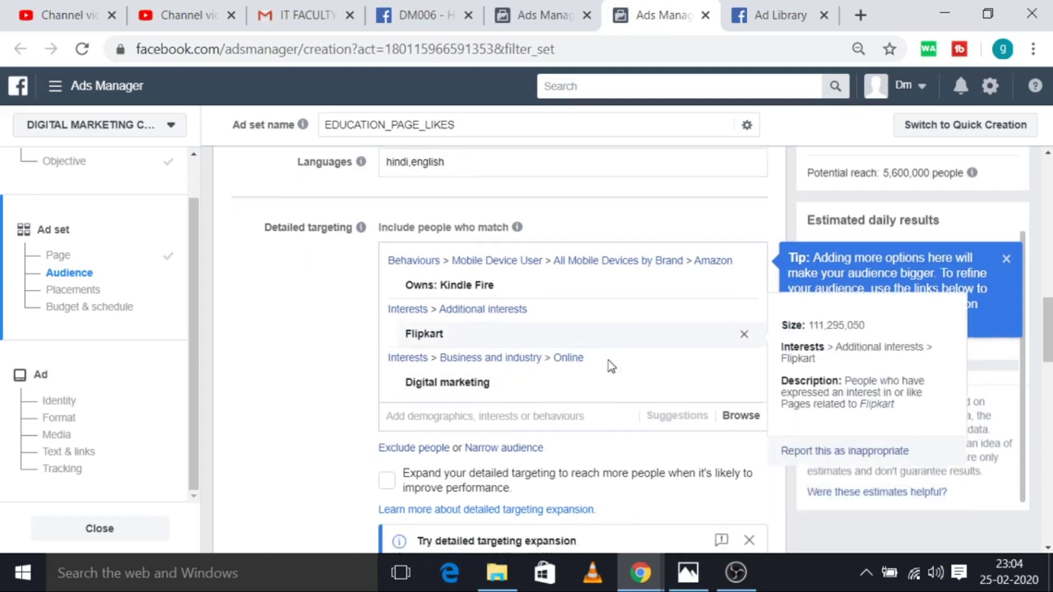
{"action": "scroll", "coordinate": [578, 310], "scroll_direction": "up", "scroll_amount": 2}
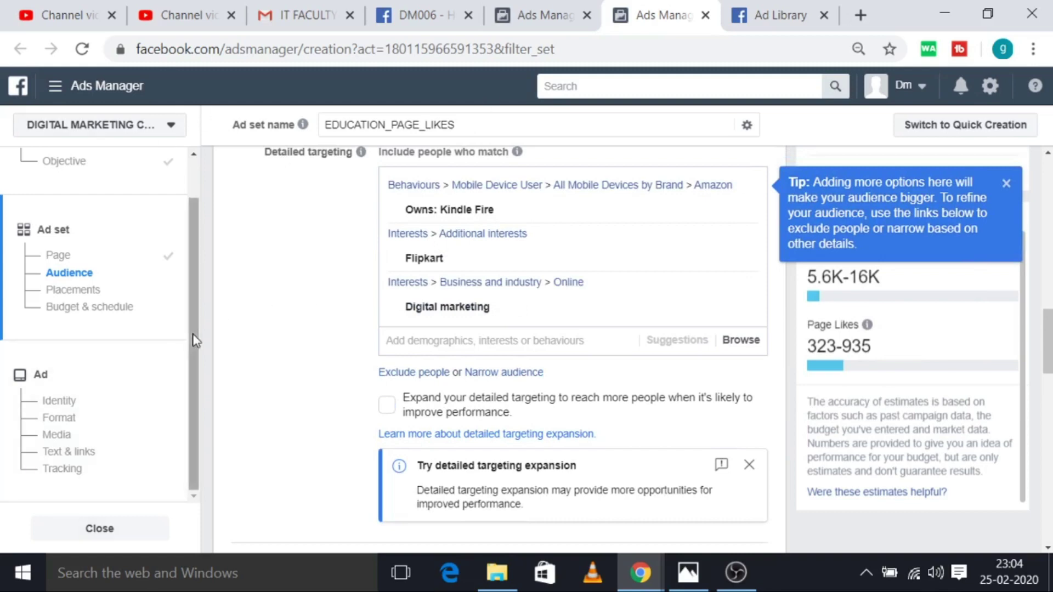
{"action": "scroll", "coordinate": [587, 329], "scroll_direction": "down", "scroll_amount": 3}
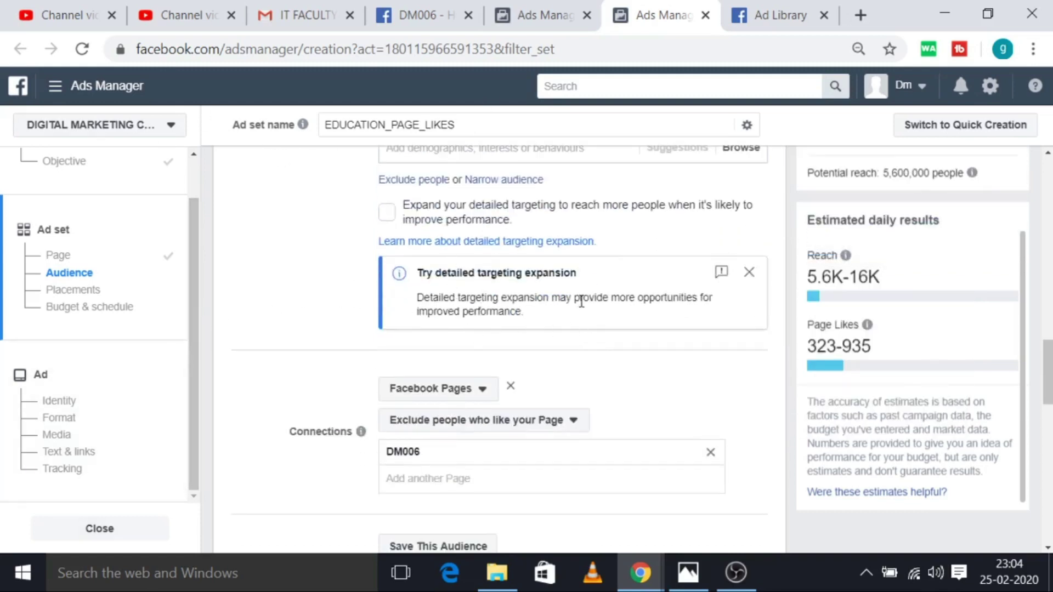
{"action": "scroll", "coordinate": [542, 299], "scroll_direction": "up", "scroll_amount": 5}
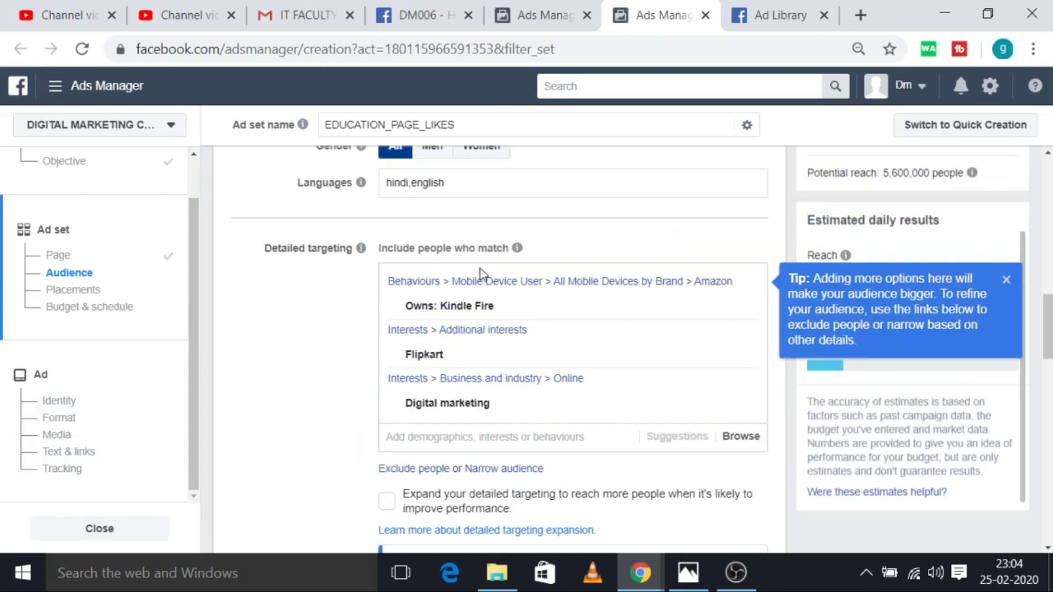
Examine the available connection types and the options for people who like the DM006 page in the audience's Connections setting
{"action": "scroll", "coordinate": [482, 274], "scroll_direction": "down", "scroll_amount": 4}
{"action": "scroll", "coordinate": [490, 299], "scroll_direction": "down", "scroll_amount": 4}
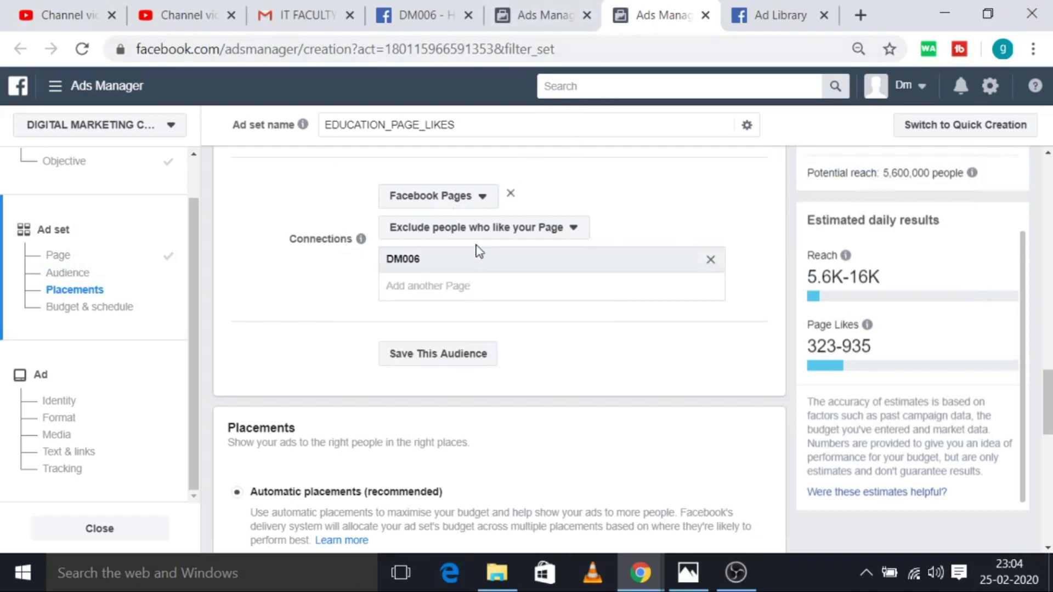
{"action": "left_click", "coordinate": [482, 198]}
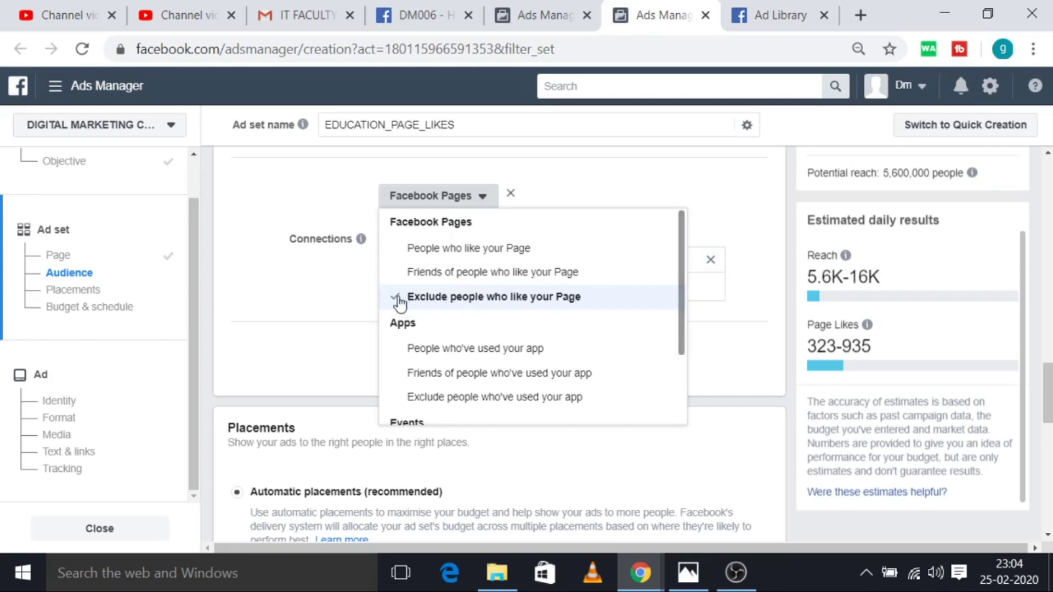
{"action": "left_click", "coordinate": [601, 196]}
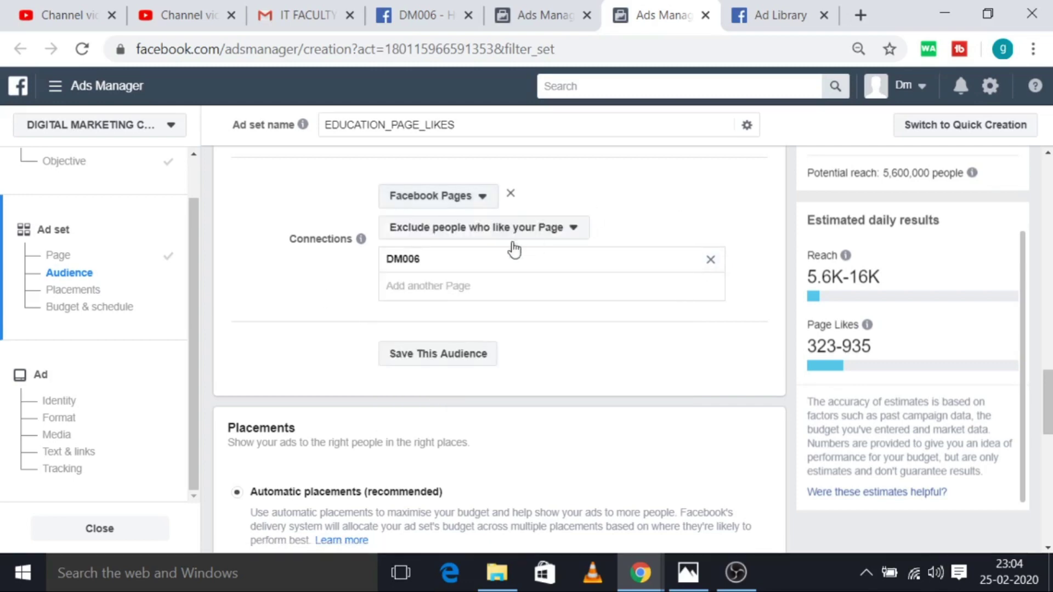
{"action": "left_click", "coordinate": [557, 231]}
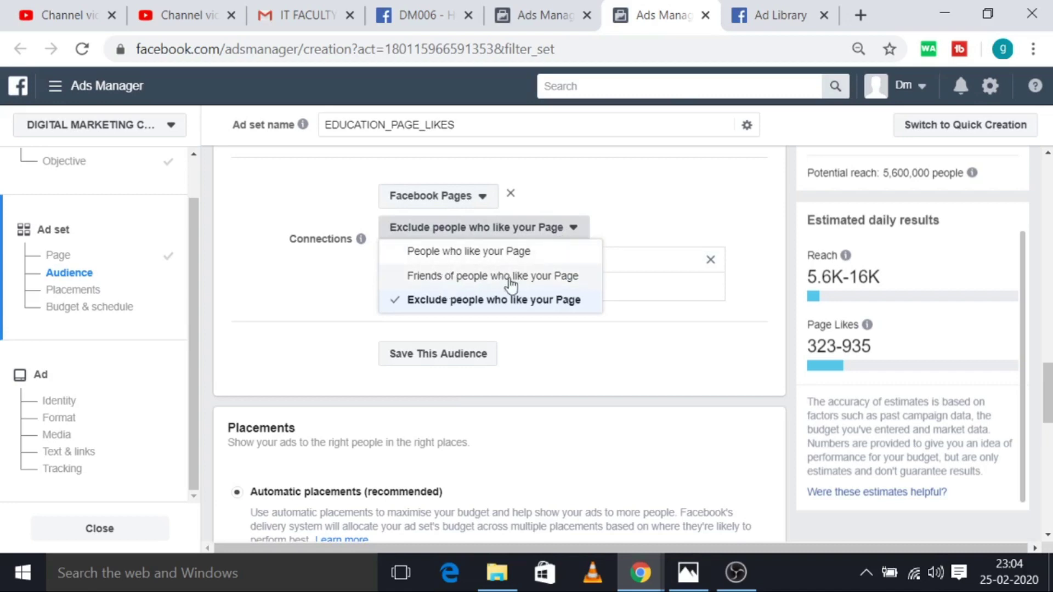
{"action": "left_click", "coordinate": [406, 299]}
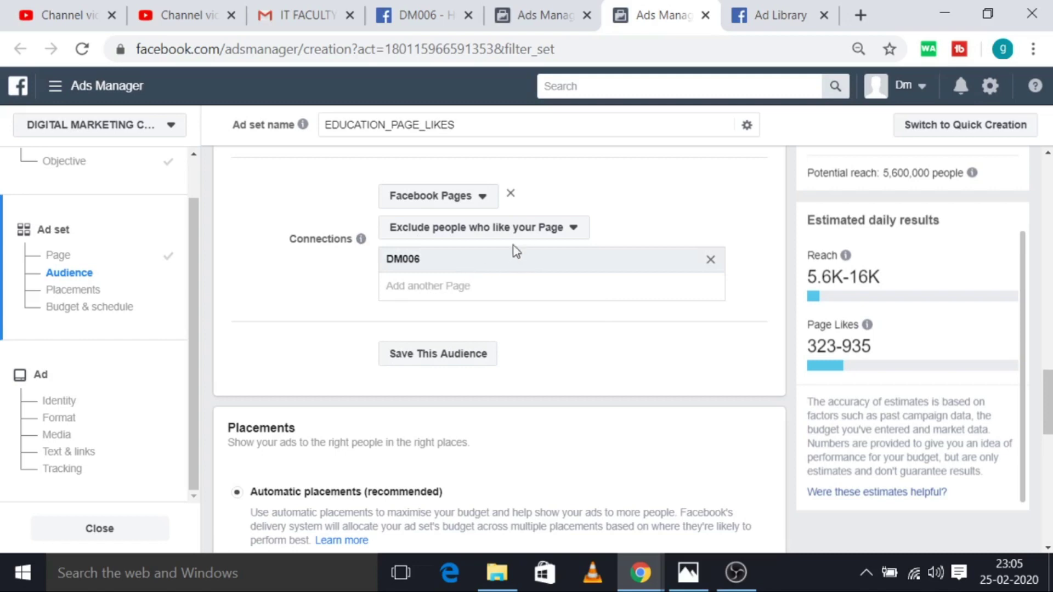
{"action": "left_click", "coordinate": [483, 197]}
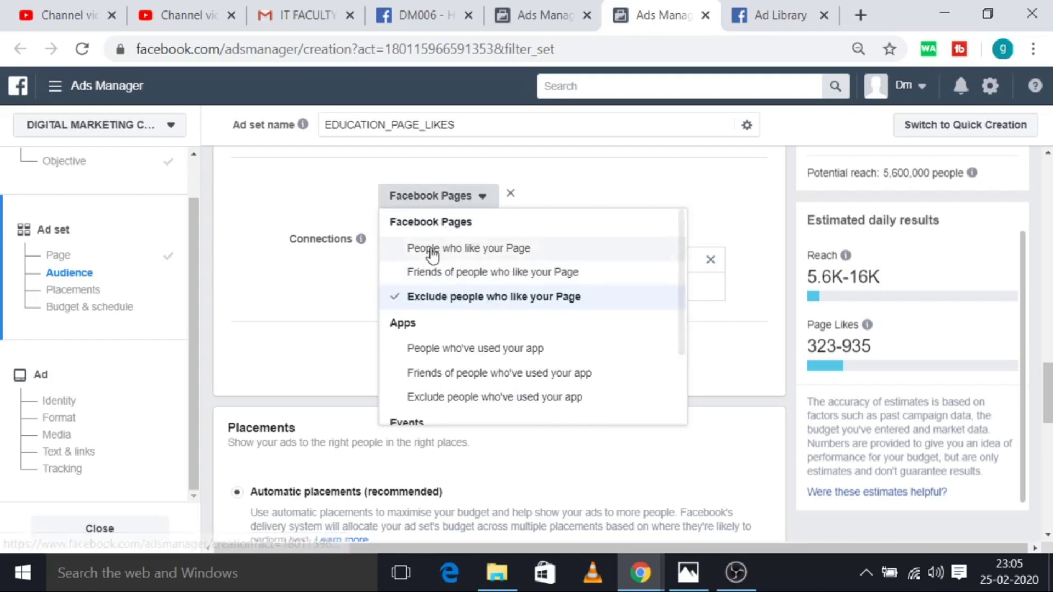
{"action": "left_click", "coordinate": [356, 275]}
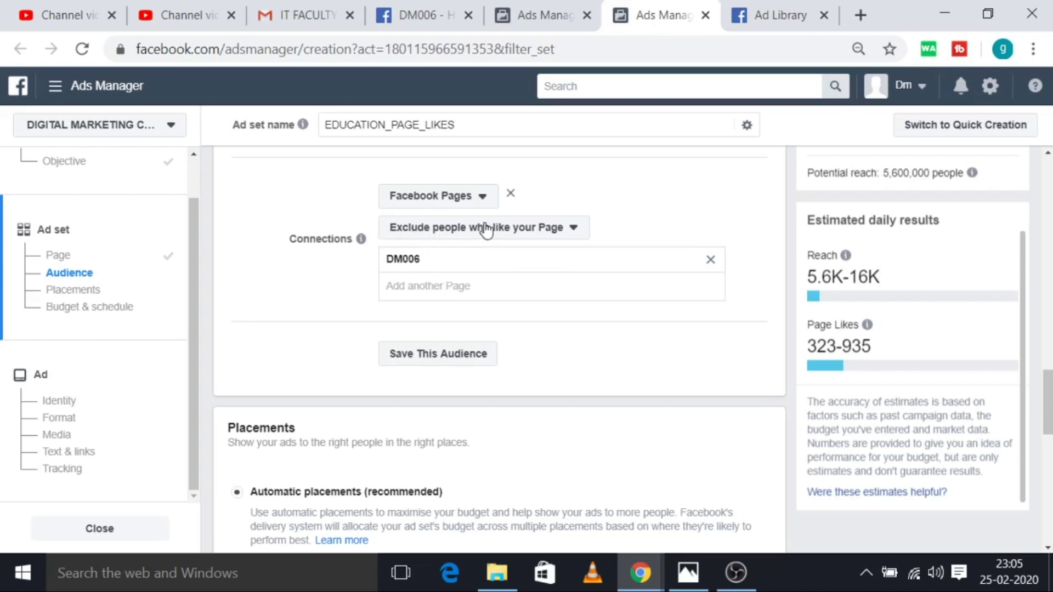
Save the ad set's audience under the name DIGITAL MARKETING COURSE
{"action": "left_click", "coordinate": [460, 357]}
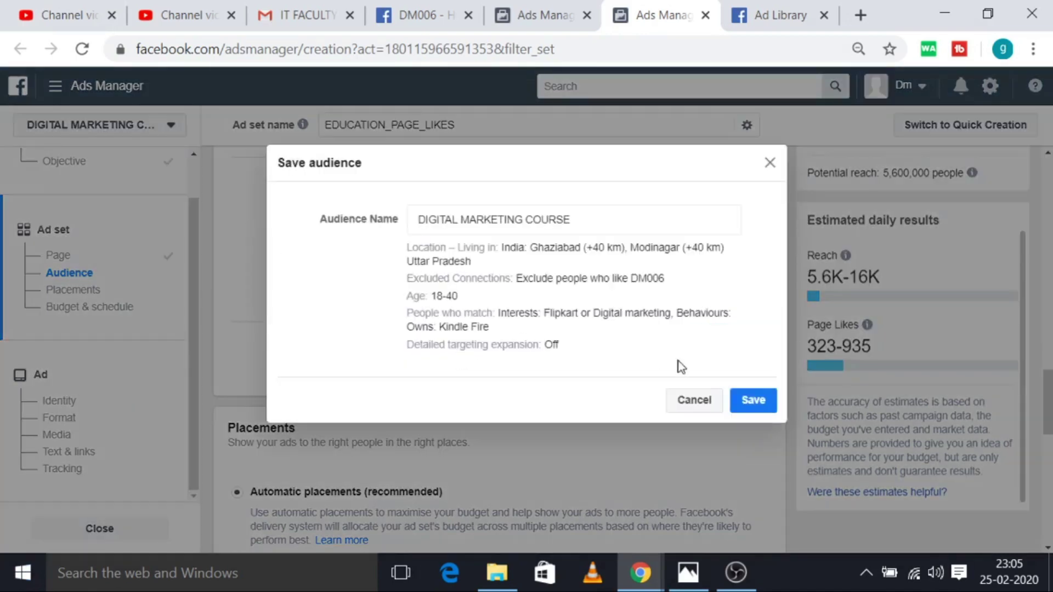
{"action": "left_click", "coordinate": [753, 402]}
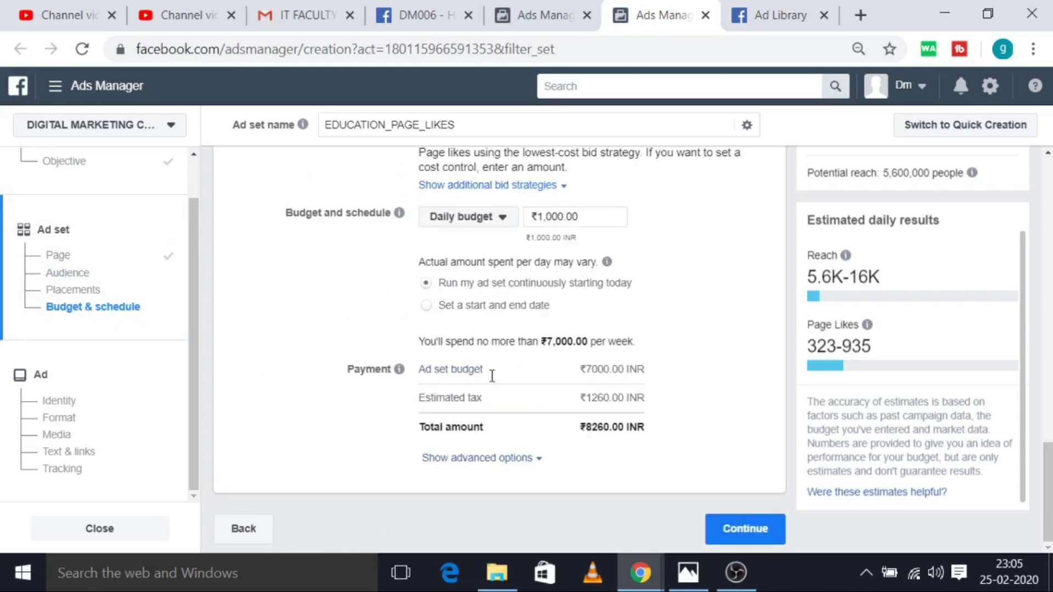
Review the summary of the saved DIGITAL MARKETING COURSE audience and the ad set's placement options
{"action": "scroll", "coordinate": [497, 386], "scroll_direction": "up", "scroll_amount": 3}
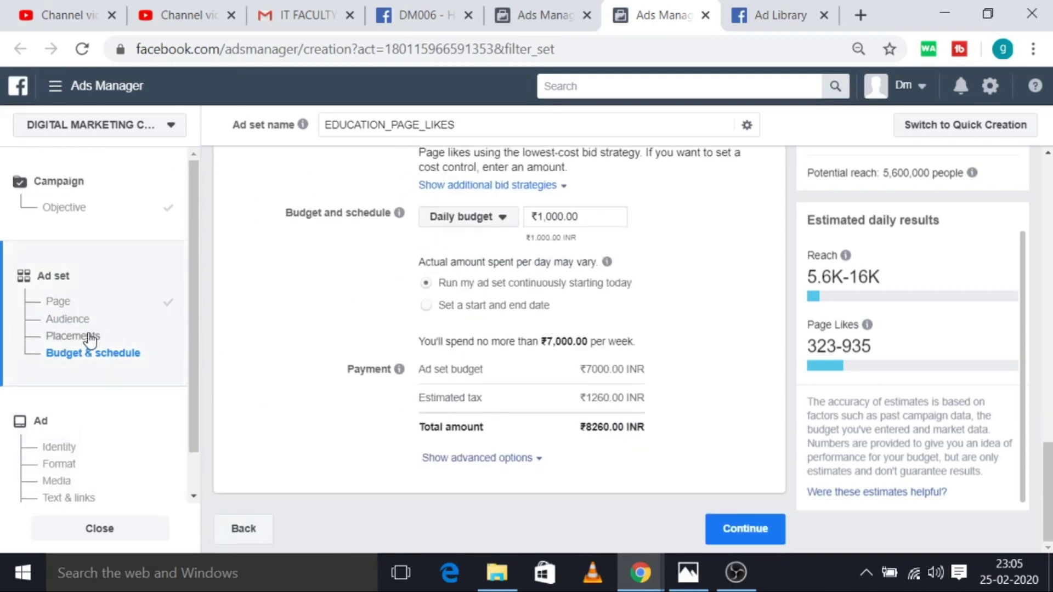
{"action": "left_click", "coordinate": [83, 336]}
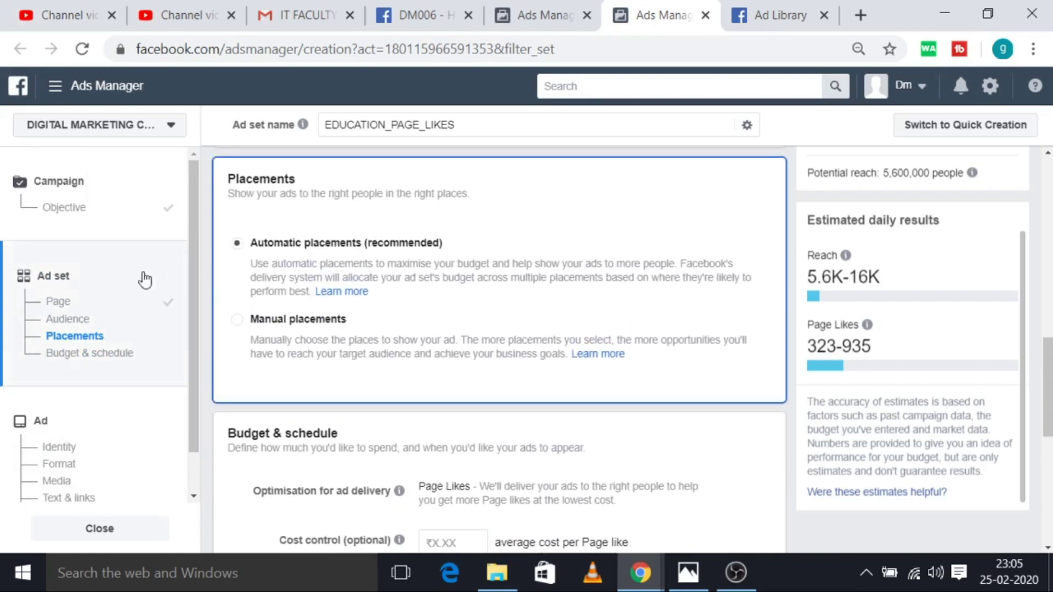
{"action": "scroll", "coordinate": [643, 171], "scroll_direction": "up", "scroll_amount": 10}
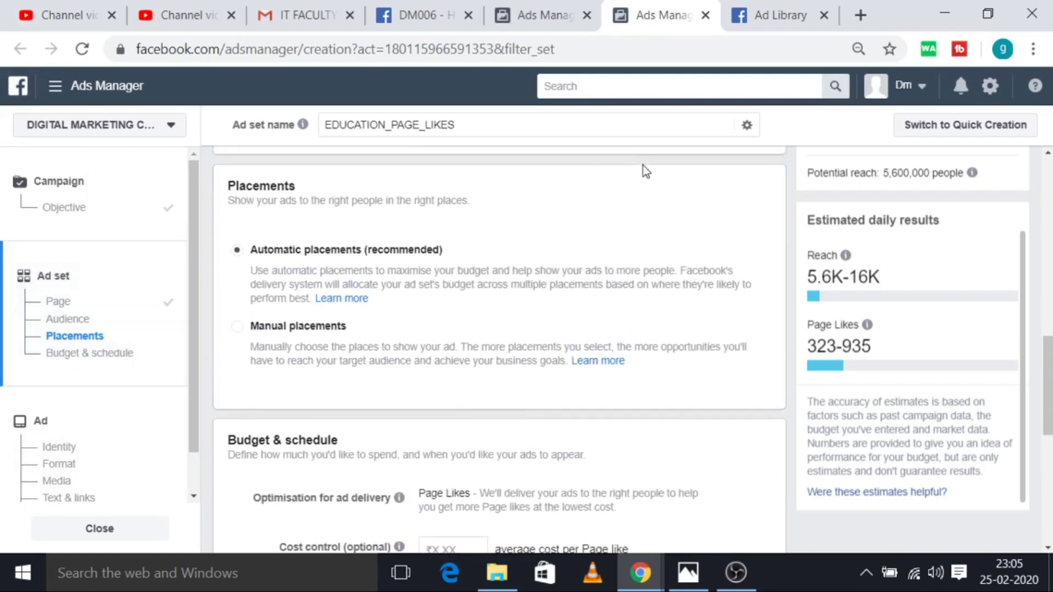
{"action": "scroll", "coordinate": [502, 235], "scroll_direction": "up", "scroll_amount": 3}
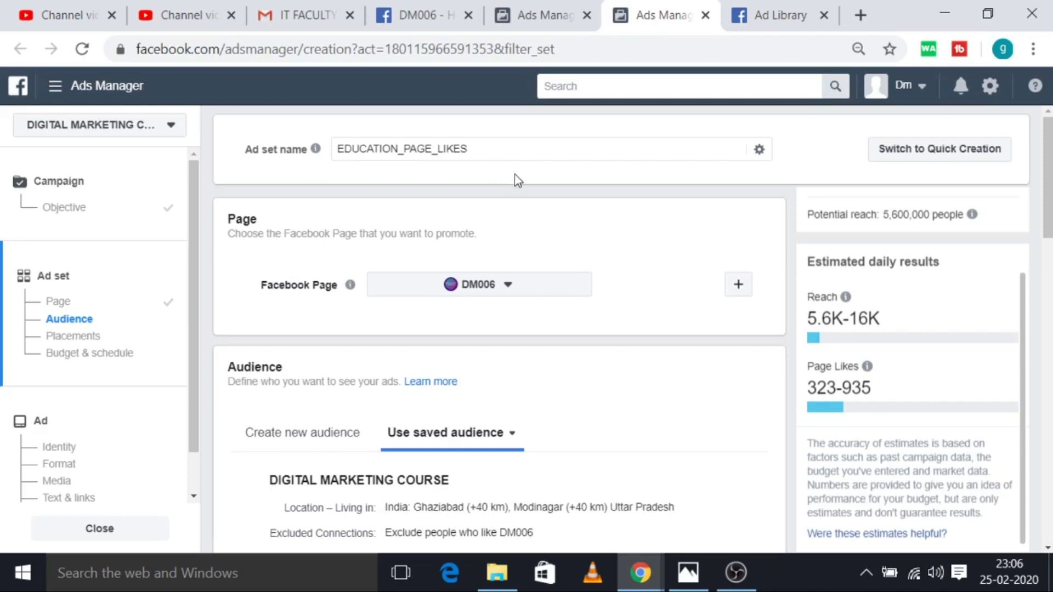
{"action": "scroll", "coordinate": [528, 305], "scroll_direction": "down", "scroll_amount": 3}
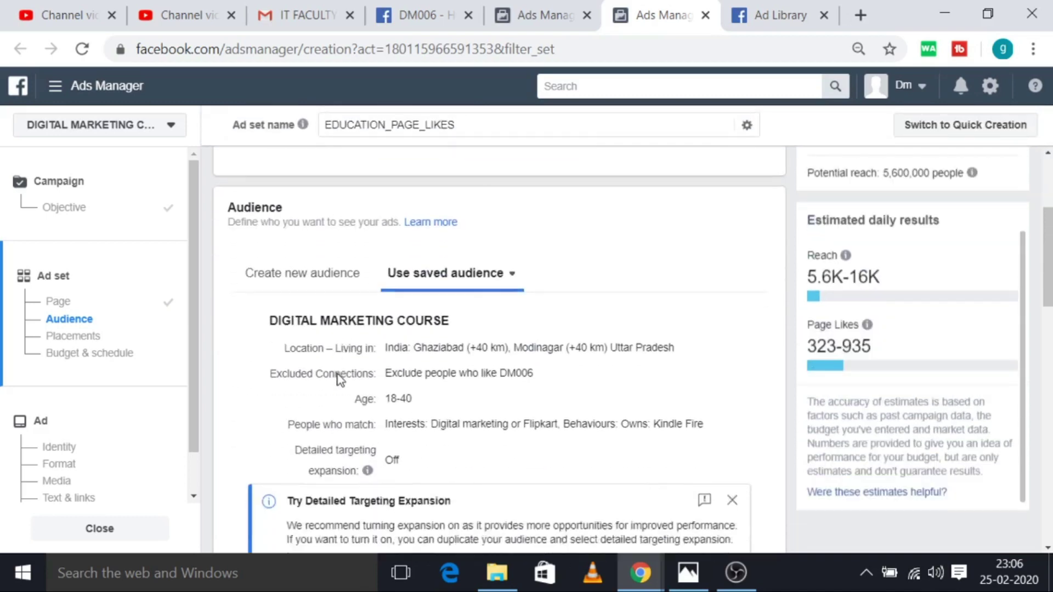
{"action": "scroll", "coordinate": [340, 378], "scroll_direction": "down", "scroll_amount": 2}
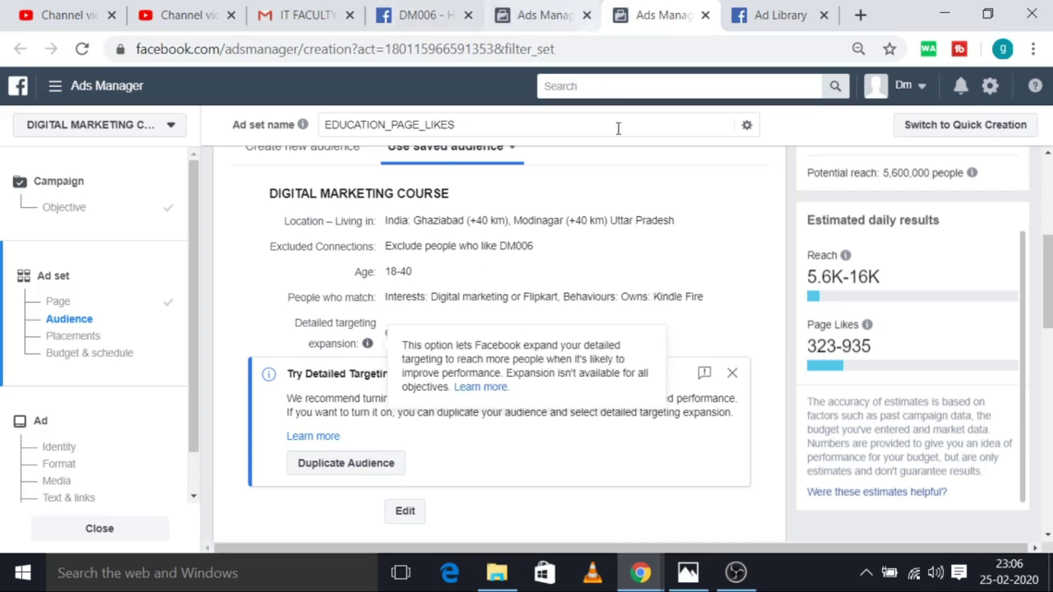
{"action": "scroll", "coordinate": [281, 351], "scroll_direction": "down", "scroll_amount": 4}
{"action": "scroll", "coordinate": [310, 354], "scroll_direction": "down", "scroll_amount": 4}
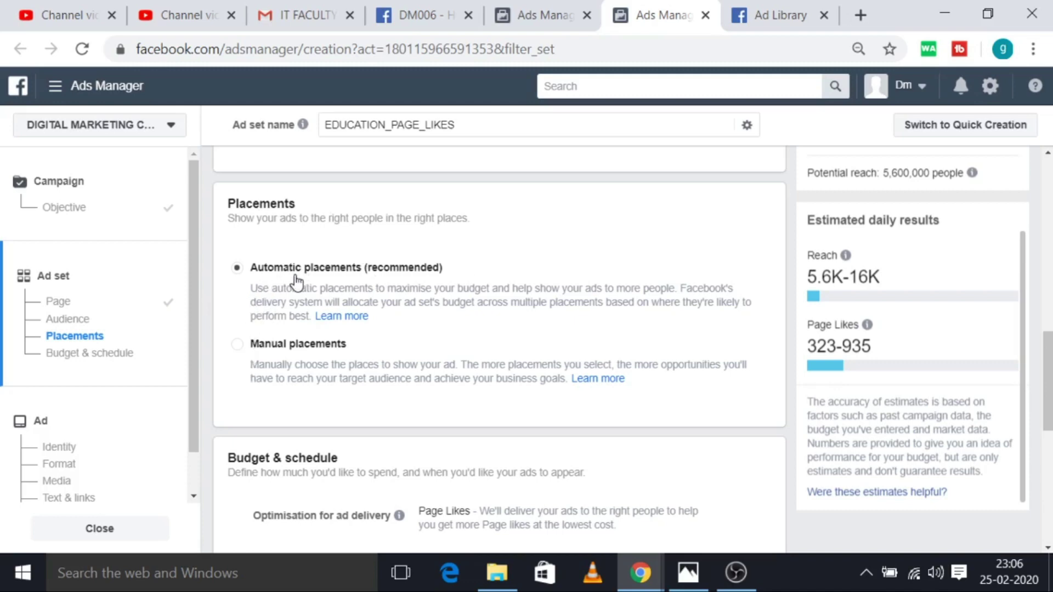
Switch to manual placements to examine the devices, platforms and feed placements offered, and return to automatic placements
{"action": "left_click", "coordinate": [240, 348]}
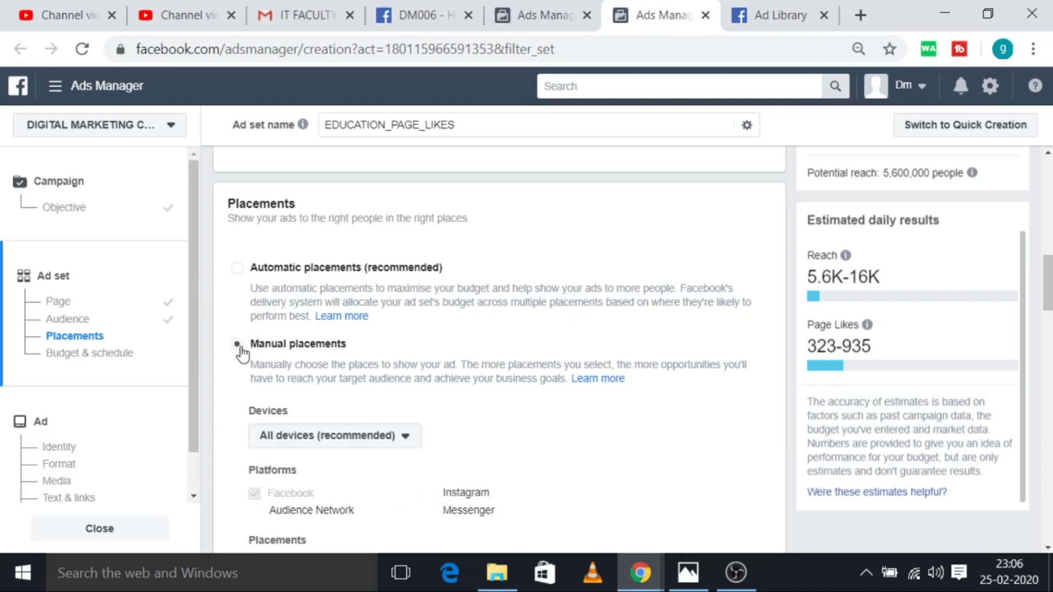
{"action": "scroll", "coordinate": [384, 286], "scroll_direction": "down", "scroll_amount": 3}
{"action": "scroll", "coordinate": [365, 310], "scroll_direction": "down", "scroll_amount": 3}
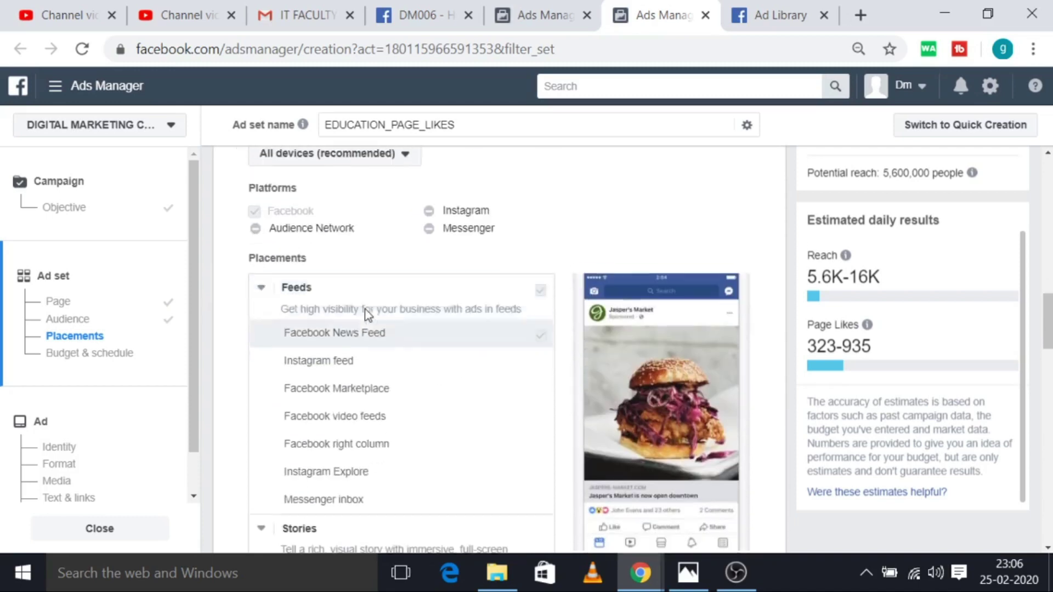
{"action": "scroll", "coordinate": [377, 282], "scroll_direction": "up", "scroll_amount": 2}
{"action": "scroll", "coordinate": [346, 288], "scroll_direction": "up", "scroll_amount": 3}
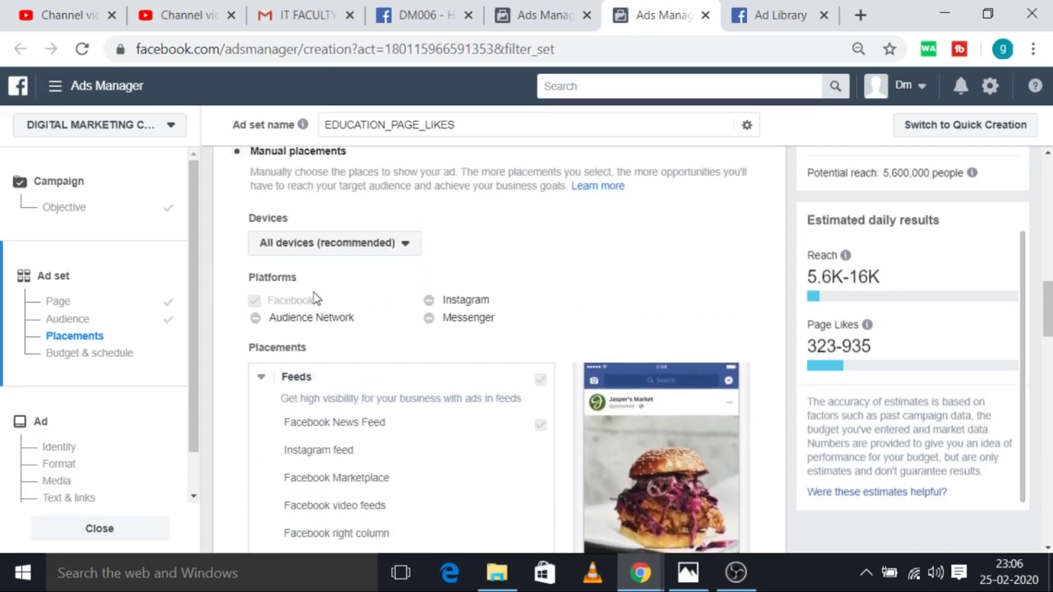
{"action": "scroll", "coordinate": [478, 428], "scroll_direction": "down", "scroll_amount": 4}
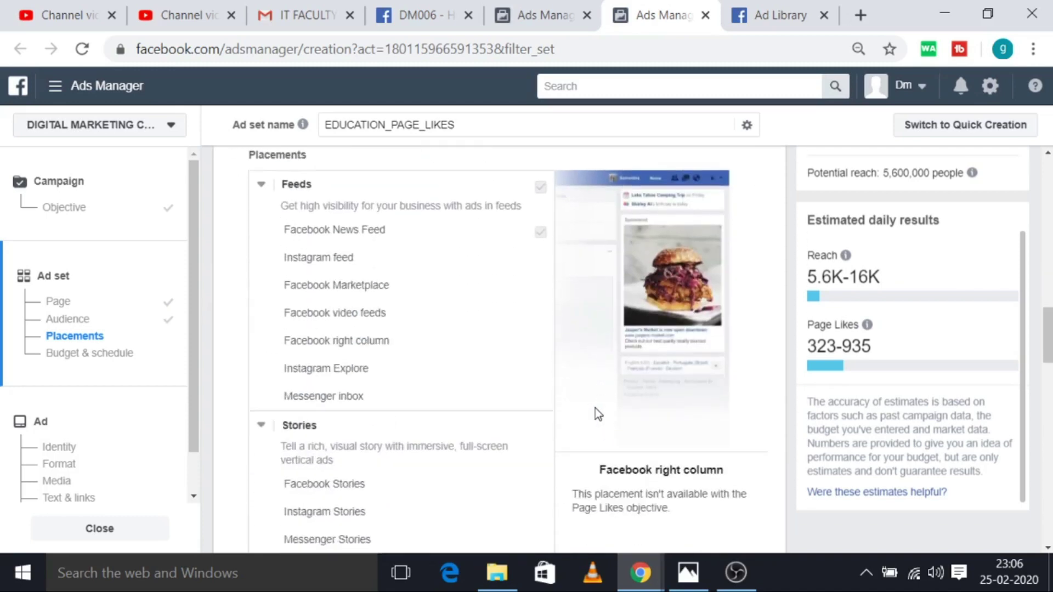
{"action": "scroll", "coordinate": [595, 404], "scroll_direction": "up", "scroll_amount": 5}
{"action": "scroll", "coordinate": [384, 406], "scroll_direction": "down", "scroll_amount": 4}
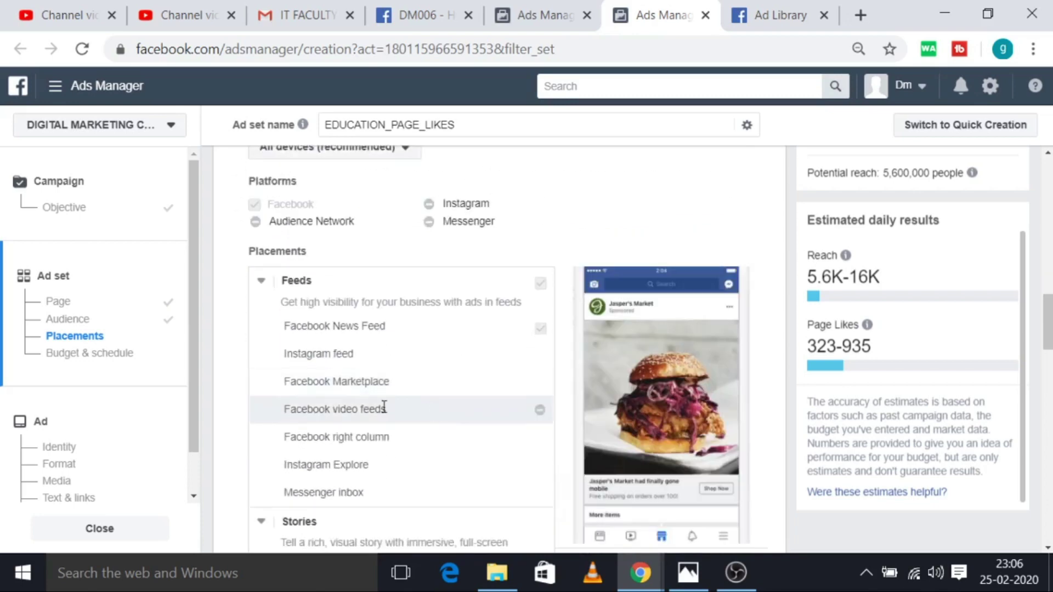
{"action": "scroll", "coordinate": [375, 377], "scroll_direction": "up", "scroll_amount": 3}
{"action": "scroll", "coordinate": [371, 373], "scroll_direction": "down", "scroll_amount": 1}
{"action": "scroll", "coordinate": [371, 373], "scroll_direction": "down", "scroll_amount": 2}
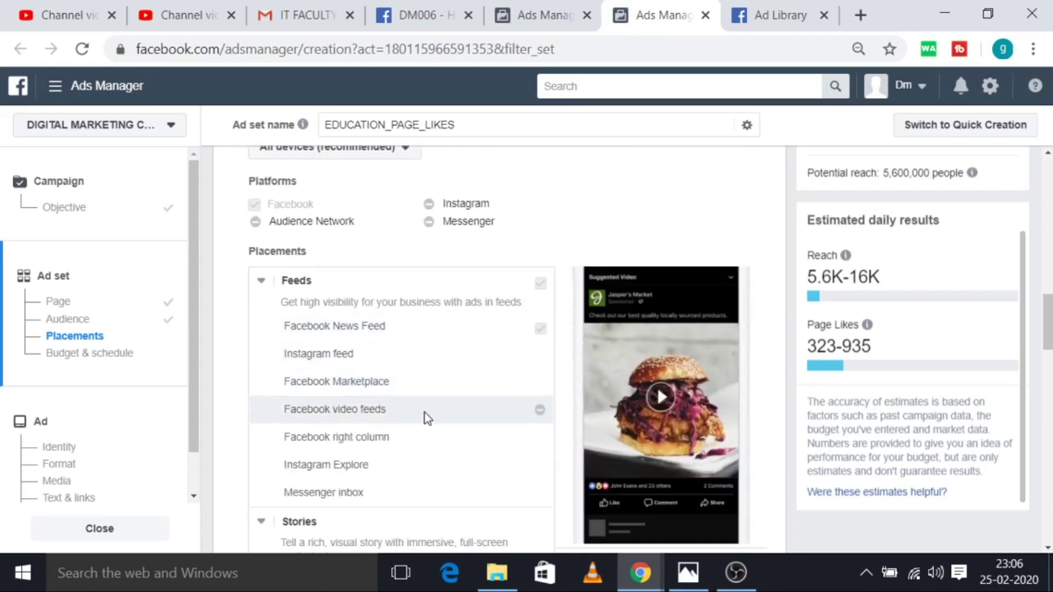
{"action": "scroll", "coordinate": [427, 418], "scroll_direction": "up", "scroll_amount": 4}
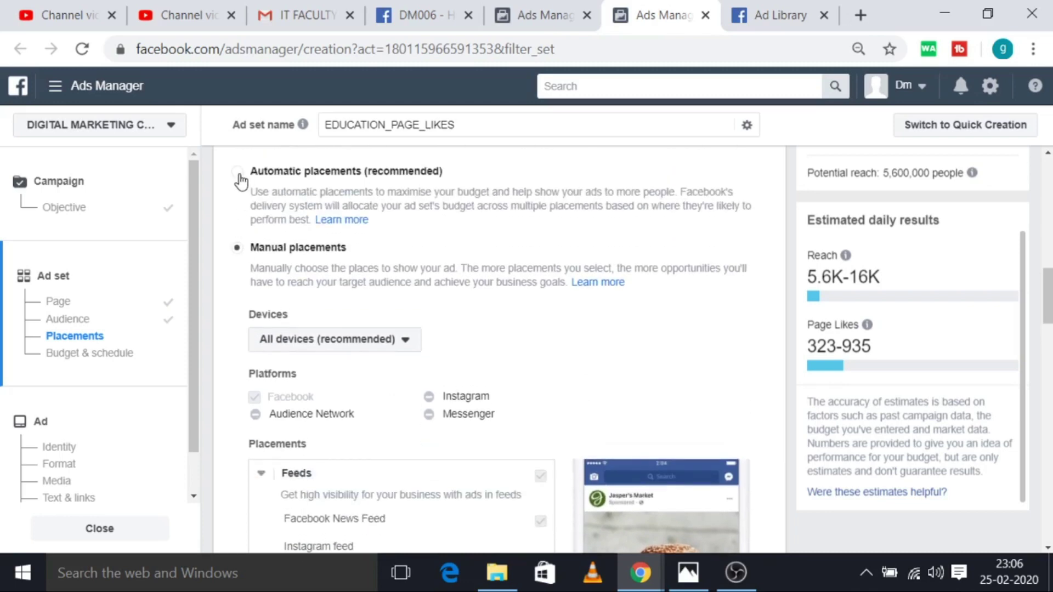
{"action": "left_click", "coordinate": [237, 171]}
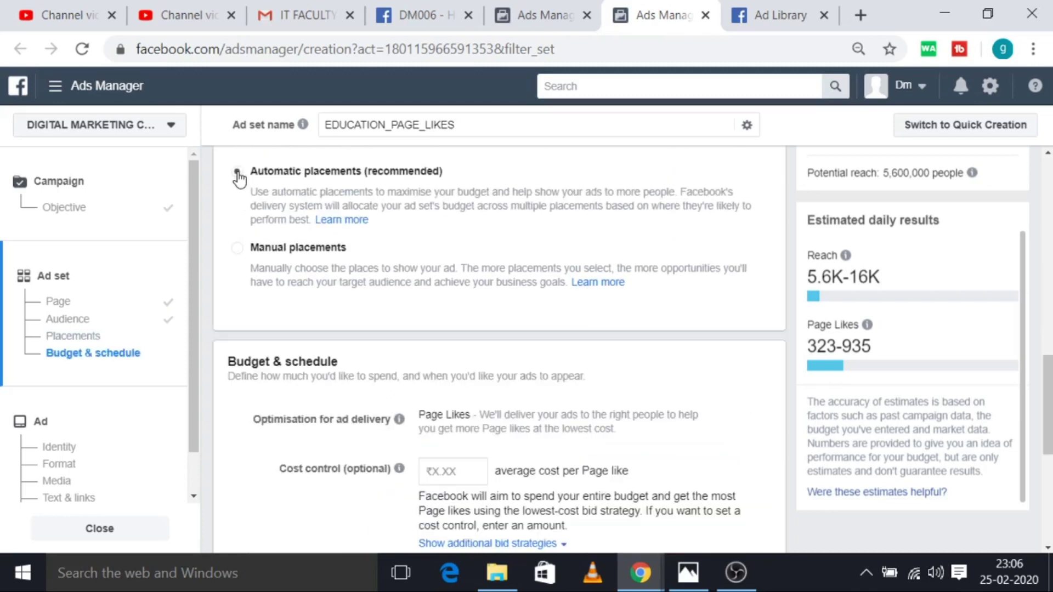
Set the ad set's daily budget to ₹500 in the Budget & schedule section
{"action": "scroll", "coordinate": [278, 341], "scroll_direction": "down", "scroll_amount": 4}
{"action": "scroll", "coordinate": [289, 376], "scroll_direction": "up", "scroll_amount": 4}
{"action": "scroll", "coordinate": [370, 349], "scroll_direction": "down", "scroll_amount": 6}
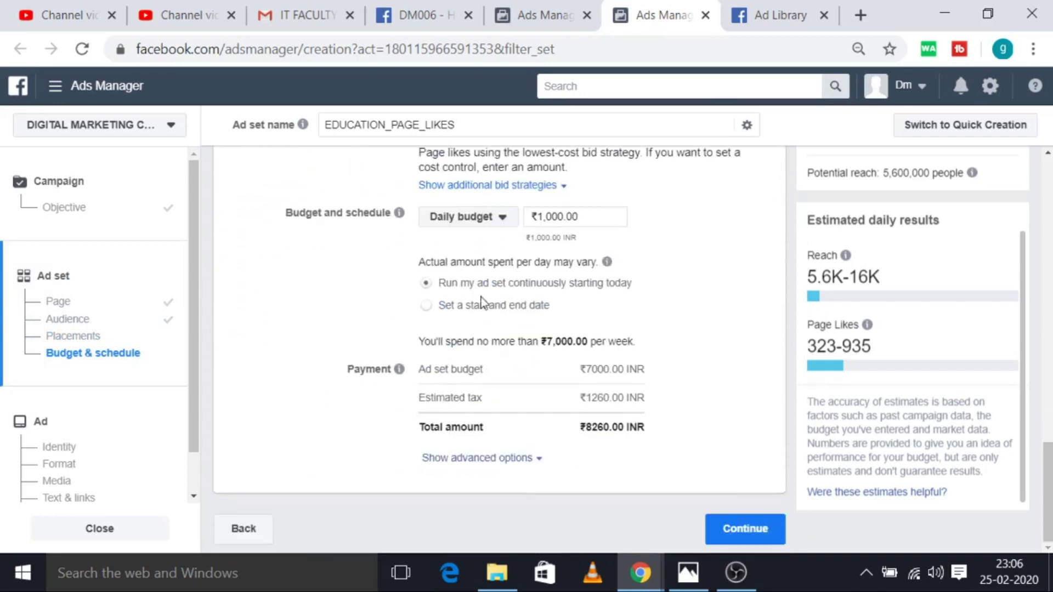
{"action": "scroll", "coordinate": [480, 302], "scroll_direction": "up", "scroll_amount": 2}
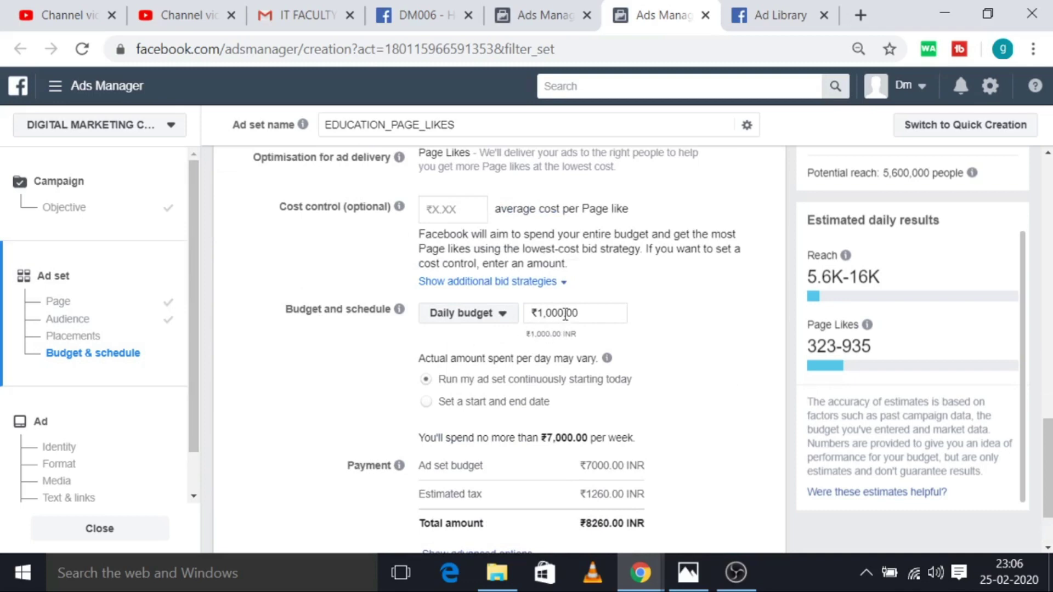
{"action": "scroll", "coordinate": [615, 373], "scroll_direction": "down", "scroll_amount": 1}
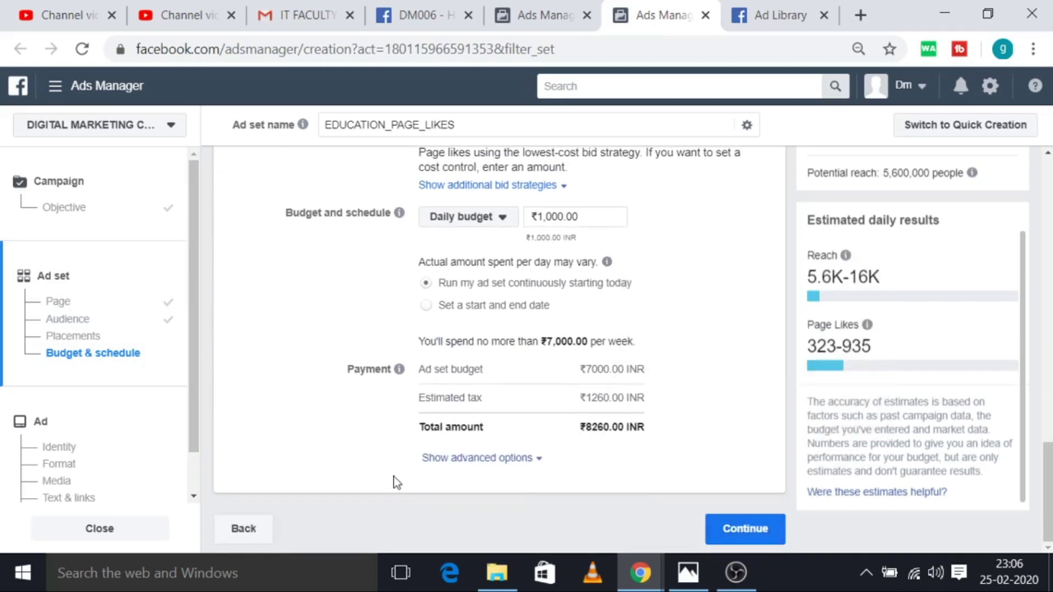
{"action": "scroll", "coordinate": [644, 412], "scroll_direction": "up", "scroll_amount": 1}
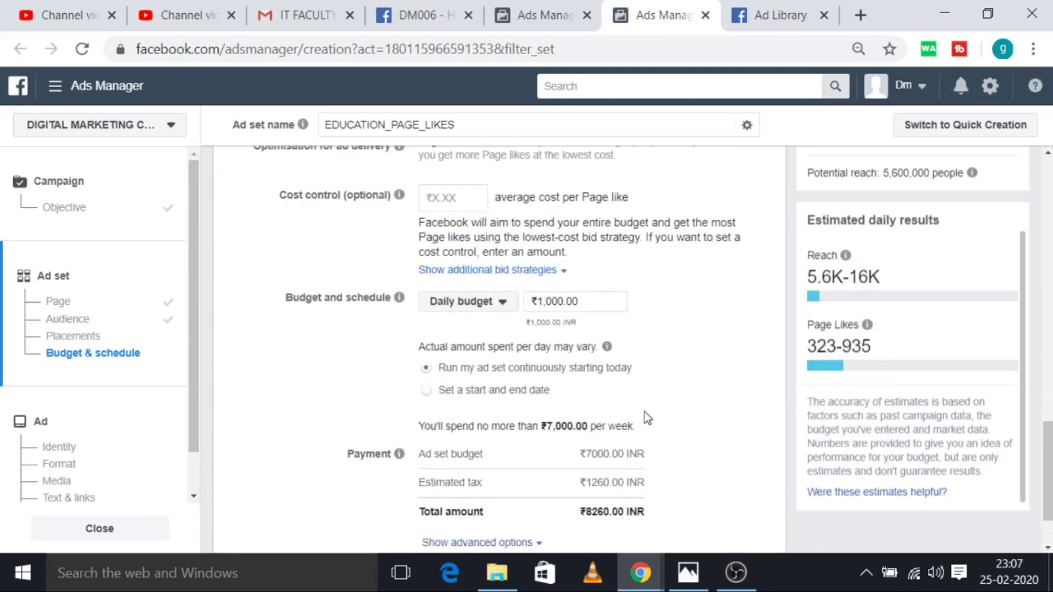
{"action": "scroll", "coordinate": [644, 412], "scroll_direction": "down", "scroll_amount": 1}
{"action": "left_click_drag", "start_coordinate": [578, 218], "coordinate": [505, 214]}
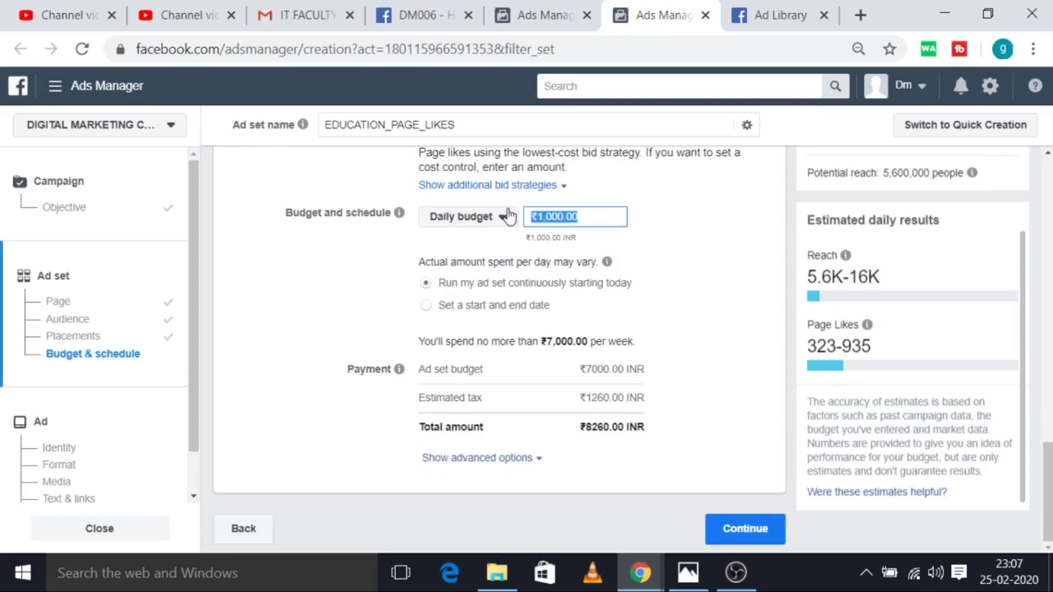
{"action": "type", "text": "500"}
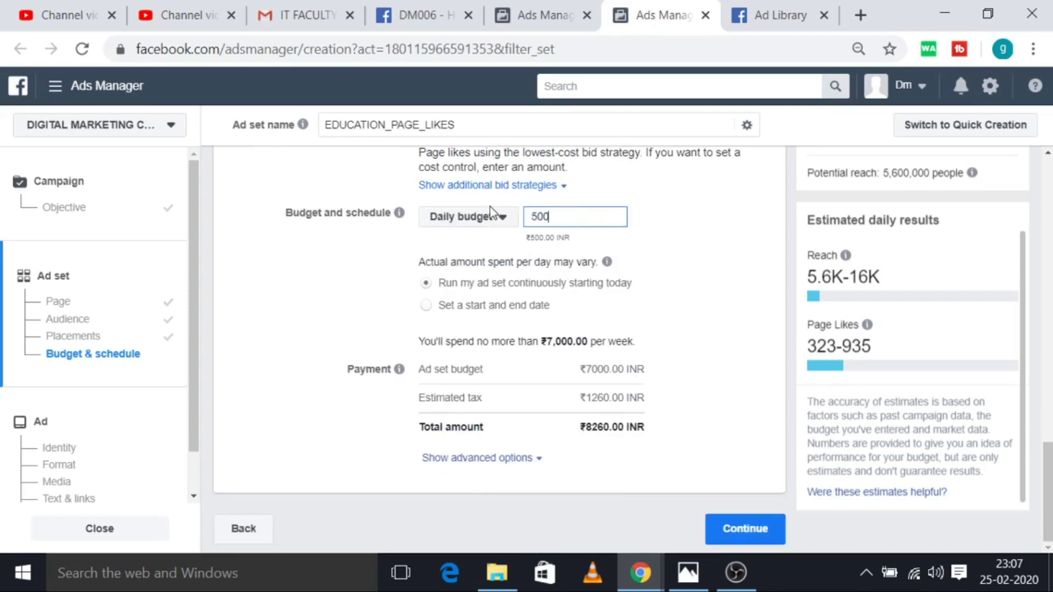
{"action": "left_click", "coordinate": [664, 248]}
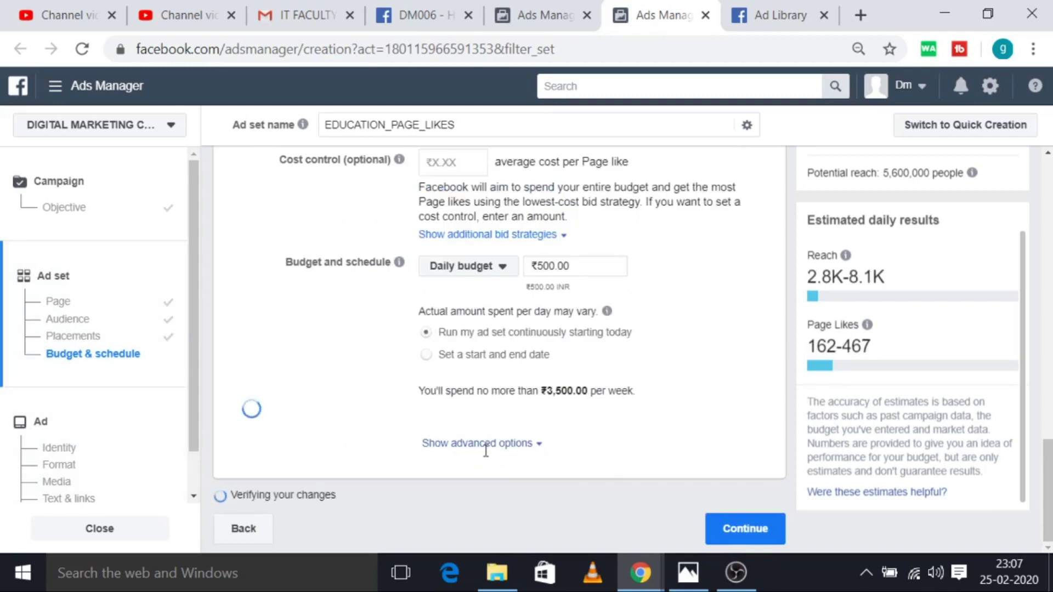
Show the advanced budget options and examine the Impression and Page Like charging choices and the ad scheduling setting
{"action": "scroll", "coordinate": [550, 480], "scroll_direction": "down", "scroll_amount": 1}
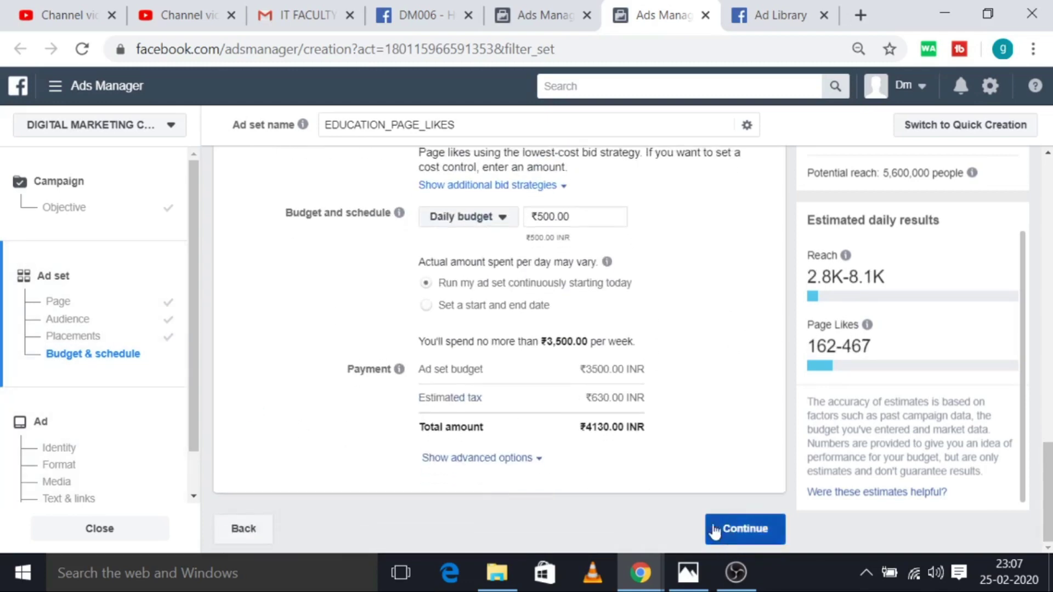
{"action": "left_click", "coordinate": [535, 459]}
{"action": "scroll", "coordinate": [536, 463], "scroll_direction": "down", "scroll_amount": 3}
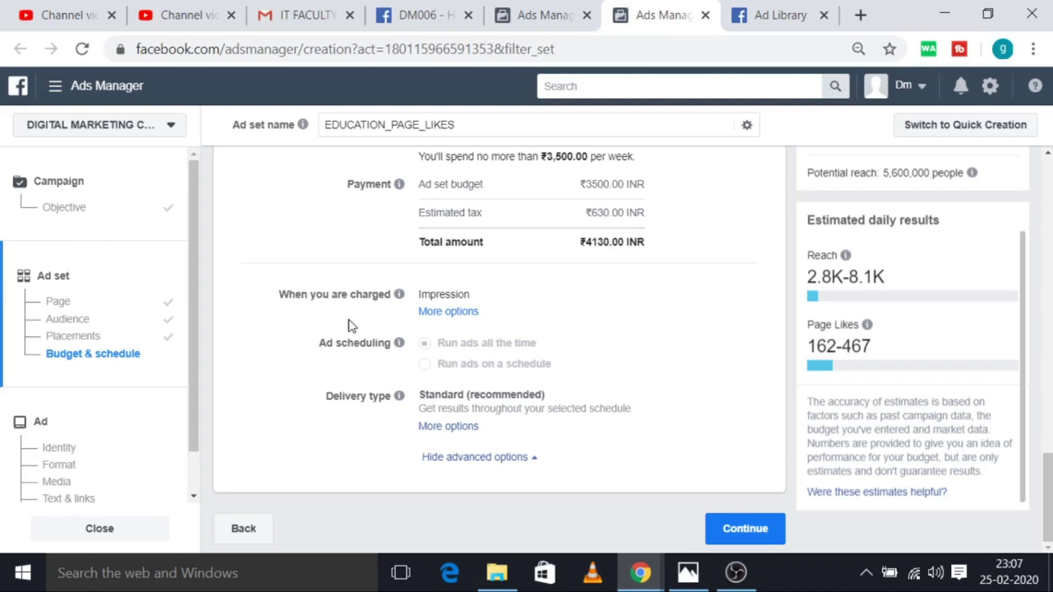
{"action": "left_click", "coordinate": [437, 319]}
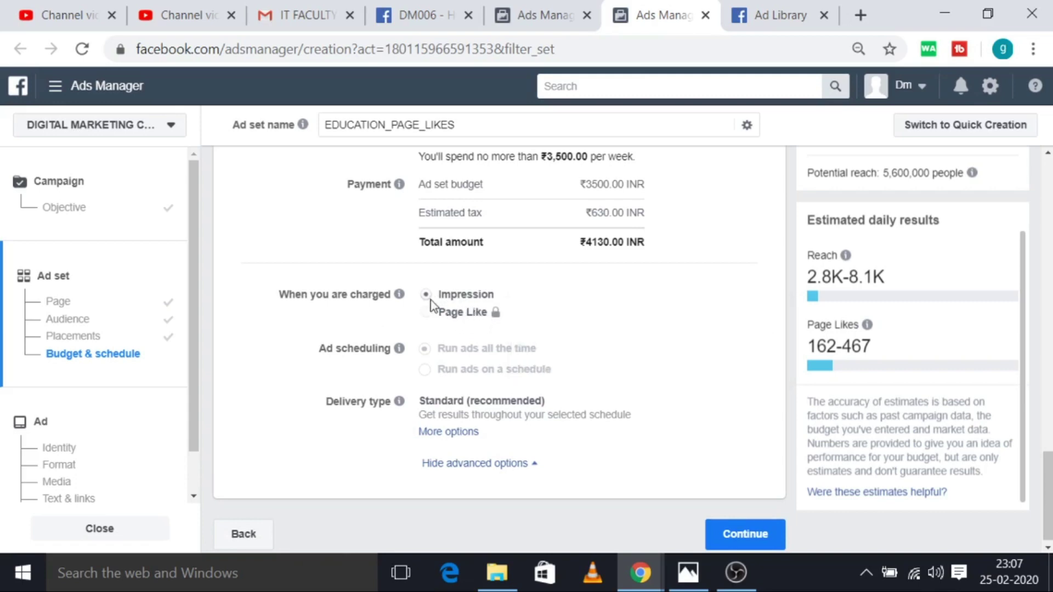
{"action": "mouse_move", "coordinate": [400, 297]}
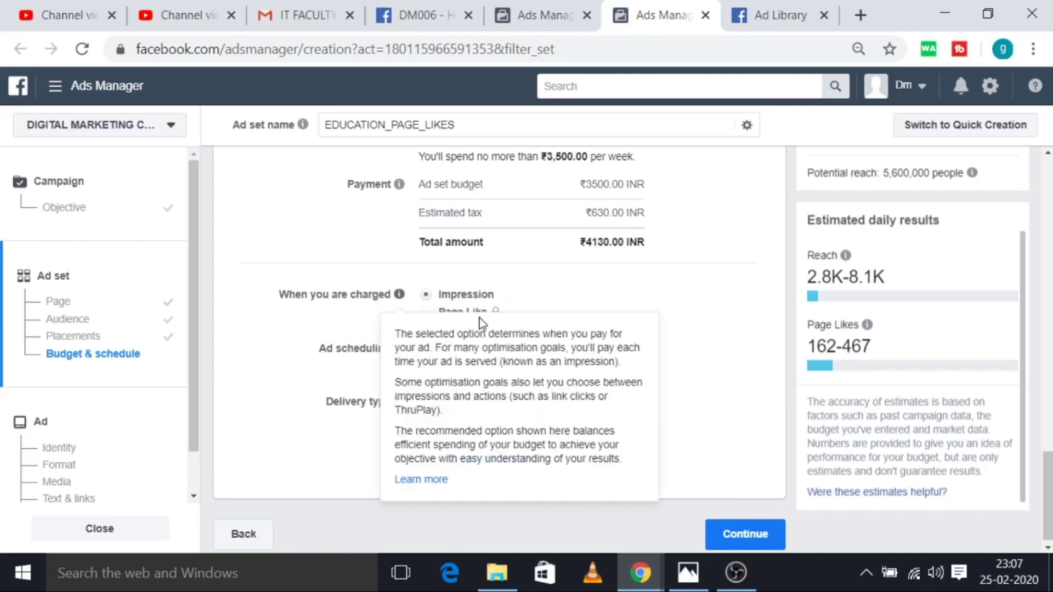
{"action": "mouse_move", "coordinate": [498, 316]}
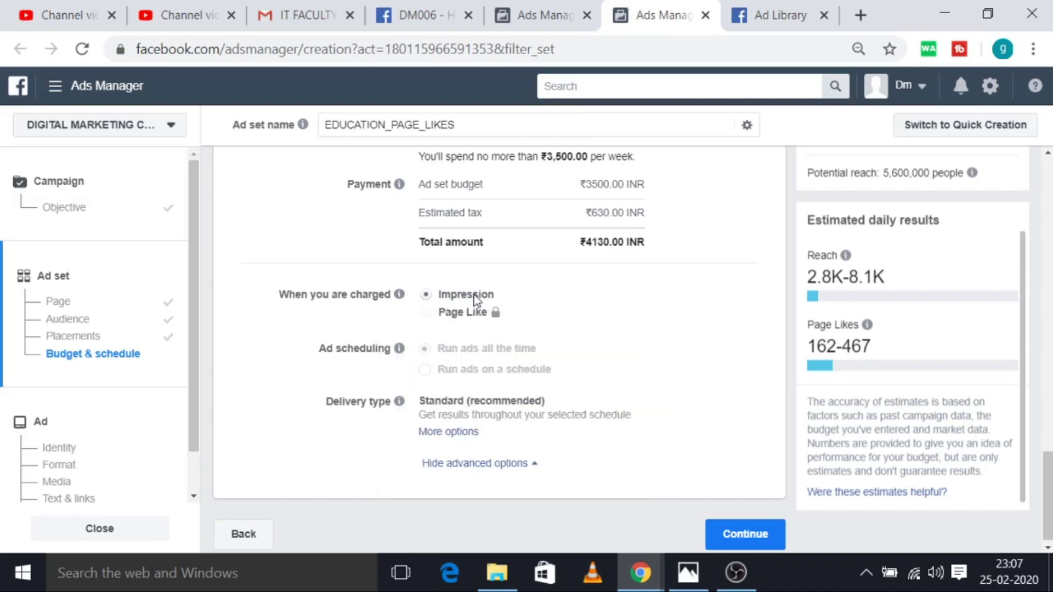
{"action": "mouse_move", "coordinate": [466, 317]}
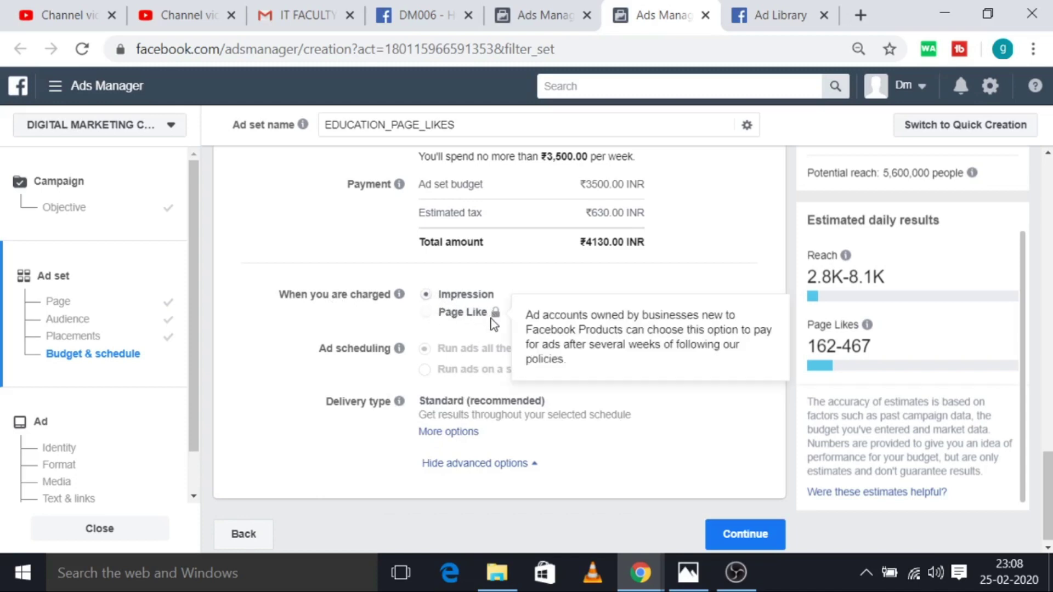
{"action": "mouse_move", "coordinate": [390, 353]}
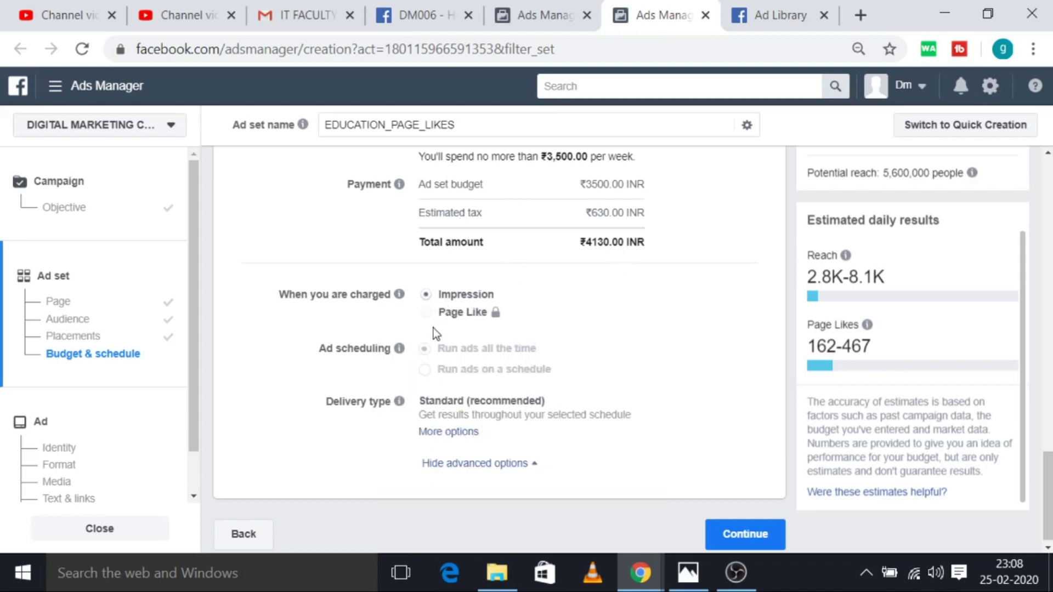
{"action": "mouse_move", "coordinate": [357, 352]}
Show the delivery type options, keep Standard (recommended), and continue to the ad setup
{"action": "left_click", "coordinate": [431, 433]}
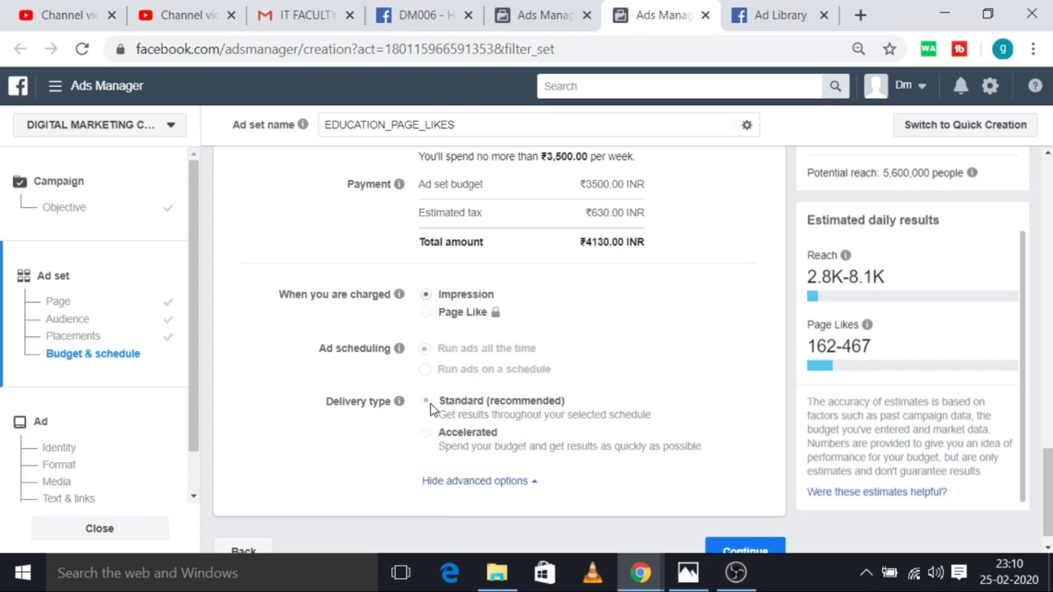
{"action": "scroll", "coordinate": [685, 499], "scroll_direction": "down", "scroll_amount": 1}
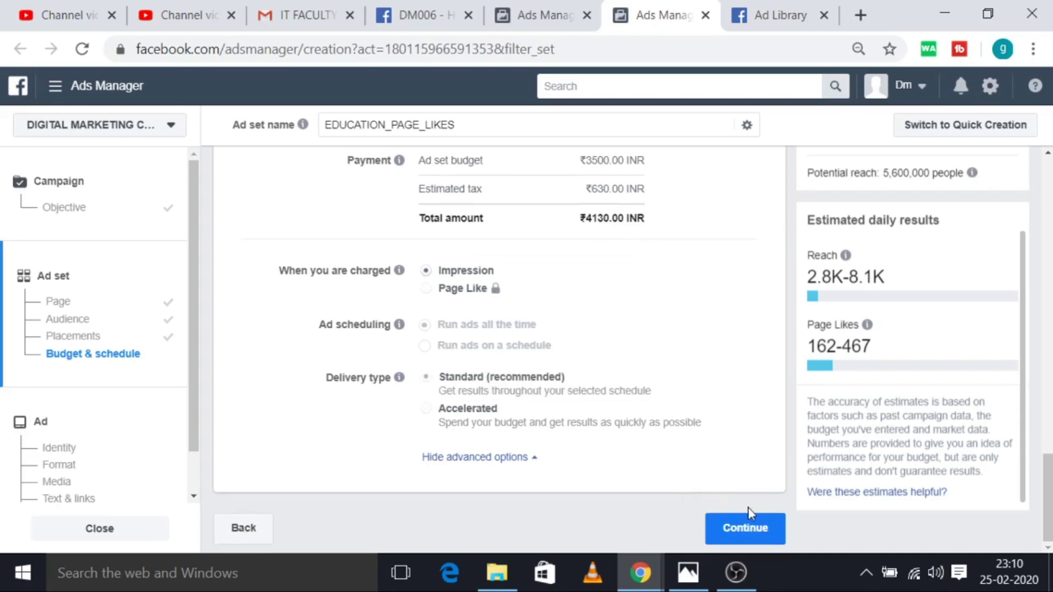
{"action": "left_click", "coordinate": [746, 527]}
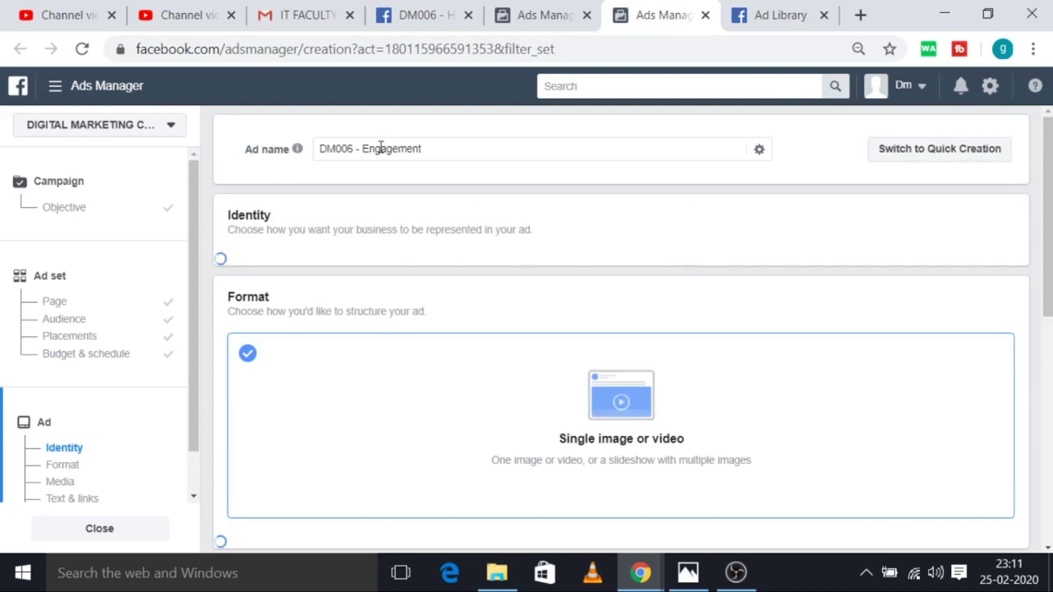
Rename the ad as EDUCATION
{"action": "left_click", "coordinate": [358, 148]}
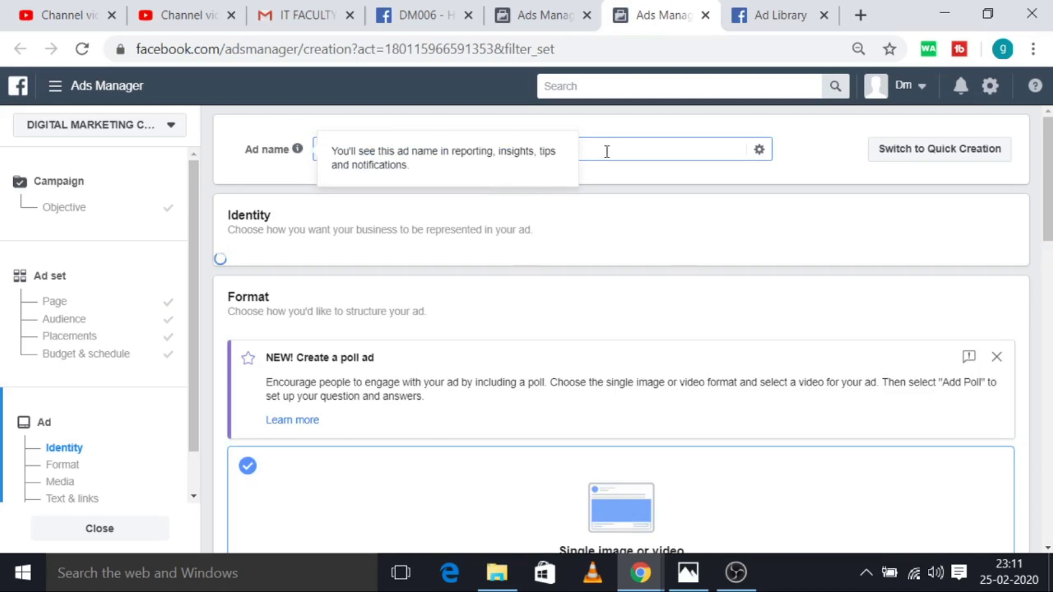
{"action": "key", "text": "BackSpace"}
{"action": "key", "text": "BackSpace"}
{"action": "key", "text": "BackSpace"}
{"action": "key", "text": "BackSpace"}
{"action": "key", "text": "BackSpace"}
{"action": "key", "text": "BackSpace"}
{"action": "key", "text": "BackSpace"}
{"action": "key", "text": "BackSpace"}
{"action": "key", "text": "BackSpace"}
{"action": "key", "text": "BackSpace"}
{"action": "key", "text": "BackSpace"}
{"action": "key", "text": "BackSpace"}
{"action": "key", "text": "BackSpace"}
{"action": "key", "text": "BackSpace"}
{"action": "key", "text": "BackSpace"}
{"action": "key", "text": "BackSpace"}
{"action": "key", "text": "BackSpace"}
{"action": "key", "text": "BackSpace"}
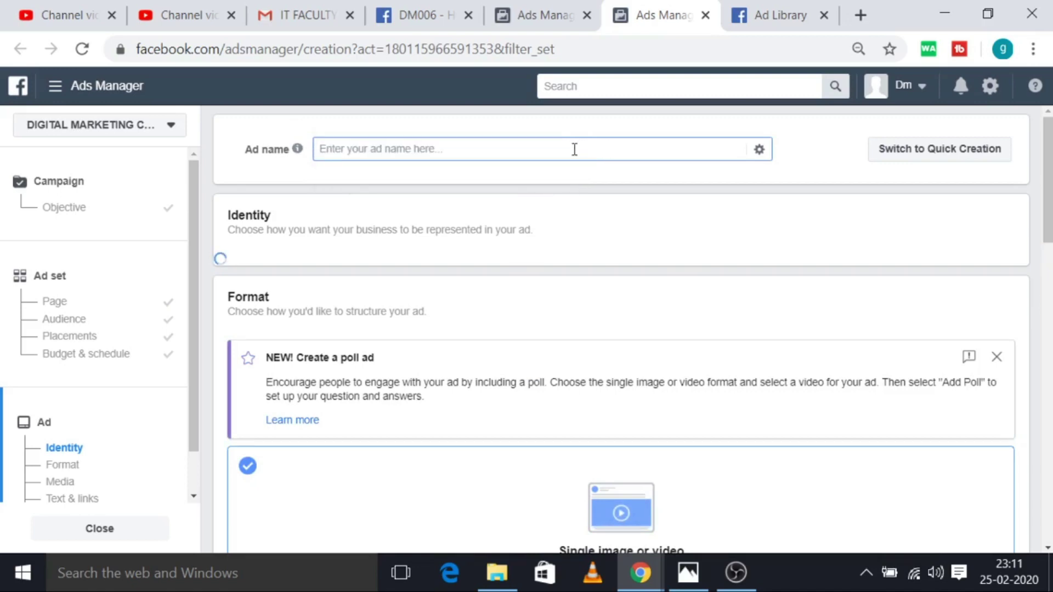
{"action": "type", "text": "eductat"}
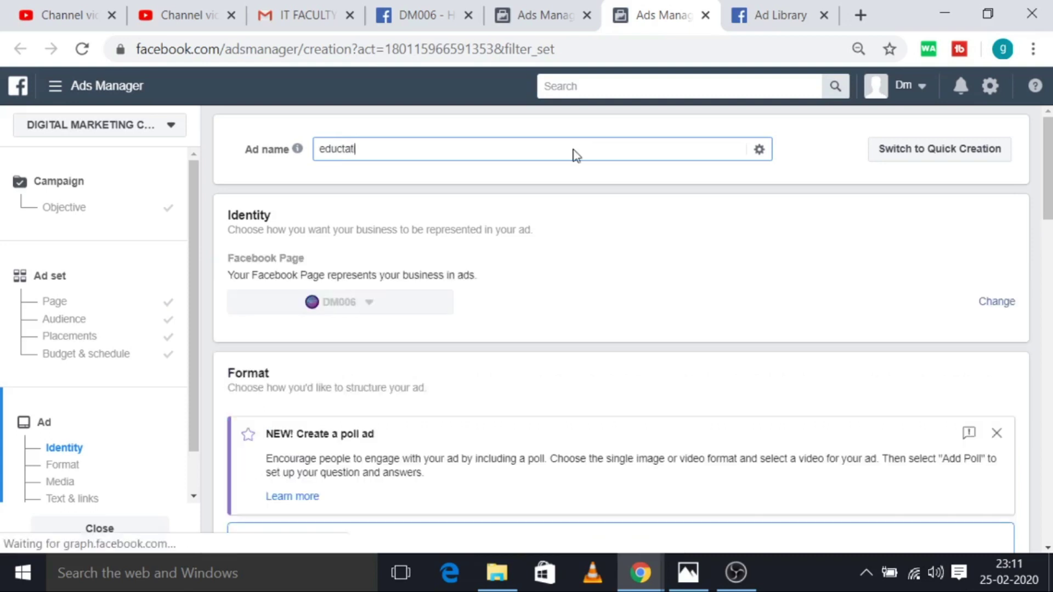
{"action": "key", "text": "BackSpace"}
{"action": "key", "text": "BackSpace"}
{"action": "key", "text": "BackSpace"}
{"action": "key", "text": "BackSpace"}
{"action": "key", "text": "BackSpace"}
{"action": "key", "text": "BackSpace"}
{"action": "key", "text": "BackSpace"}
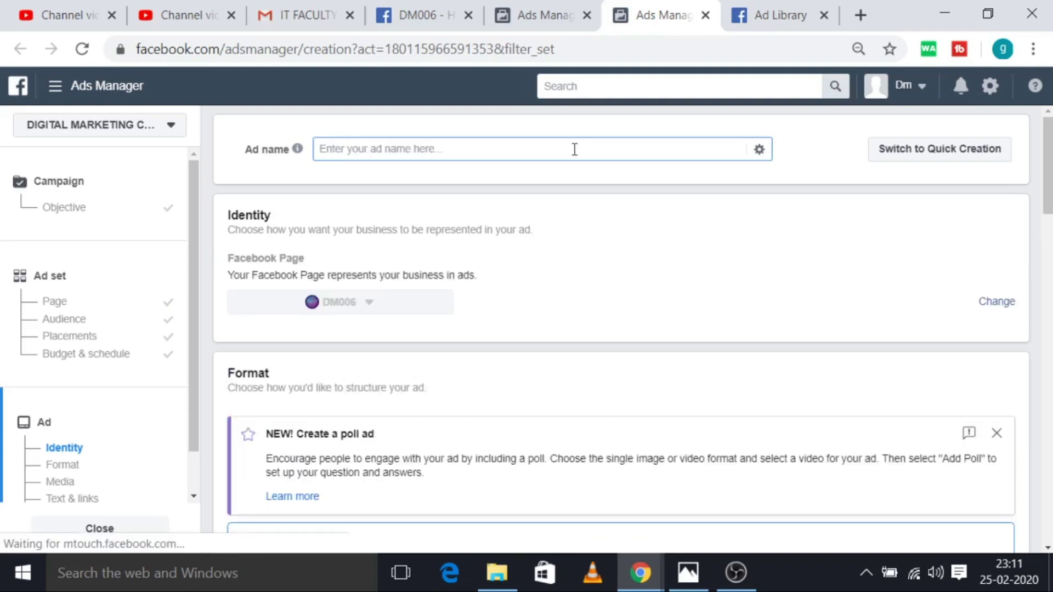
{"action": "type", "text": "EDUCATION"}
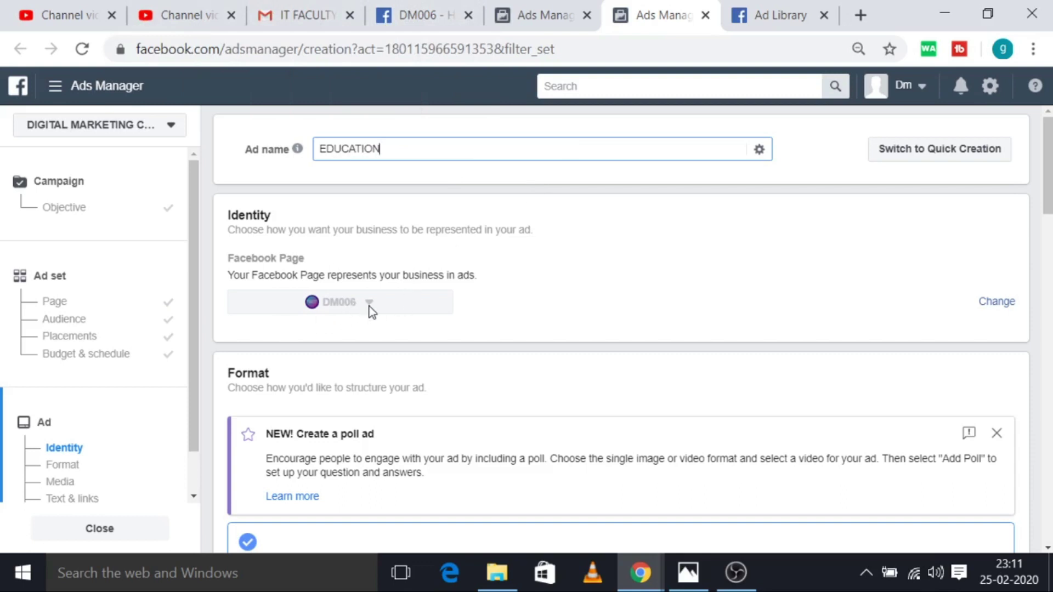
Review the ad's Single image or video format and the image settings in its Media section
{"action": "scroll", "coordinate": [371, 308], "scroll_direction": "down", "scroll_amount": 4}
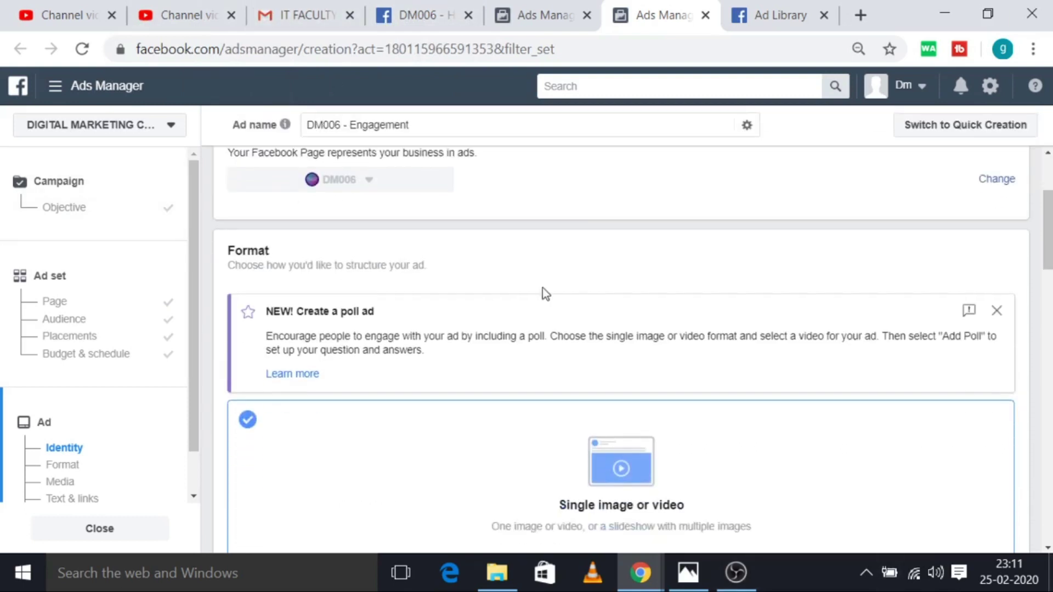
{"action": "scroll", "coordinate": [440, 434], "scroll_direction": "down", "scroll_amount": 4}
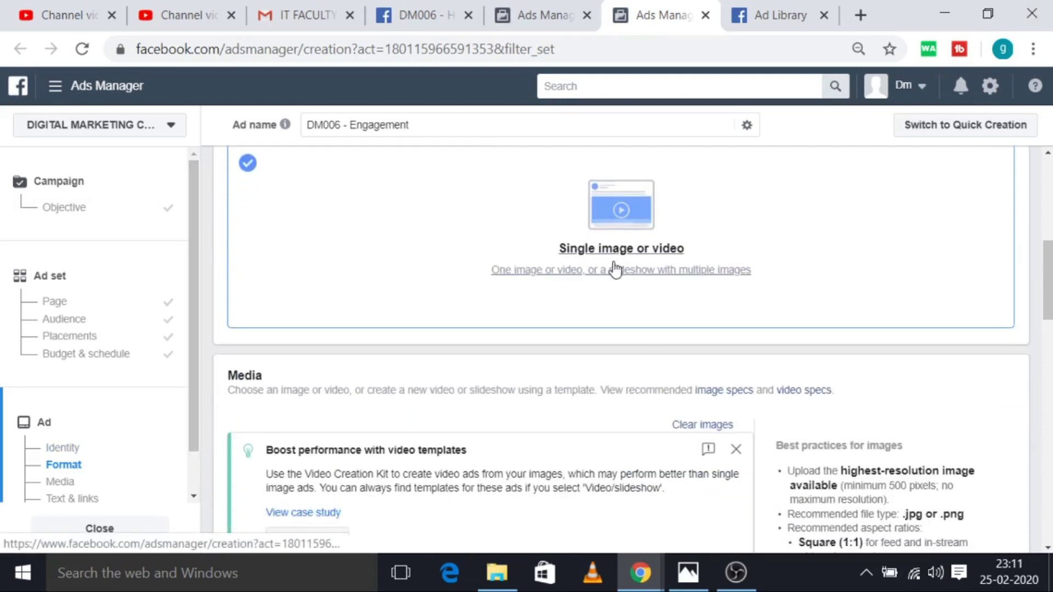
{"action": "scroll", "coordinate": [576, 306], "scroll_direction": "up", "scroll_amount": 2}
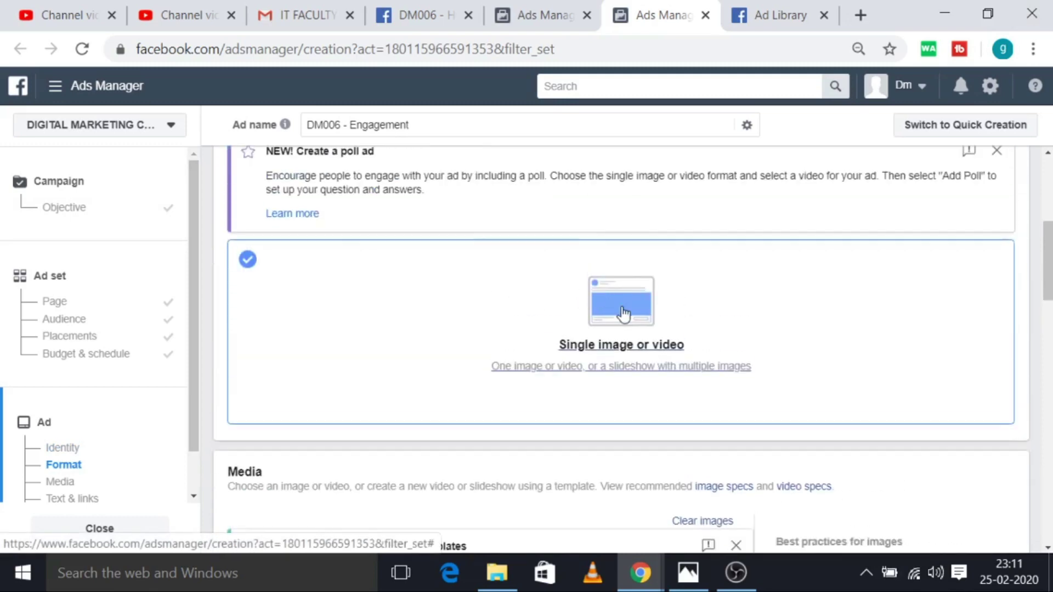
{"action": "scroll", "coordinate": [576, 356], "scroll_direction": "down", "scroll_amount": 4}
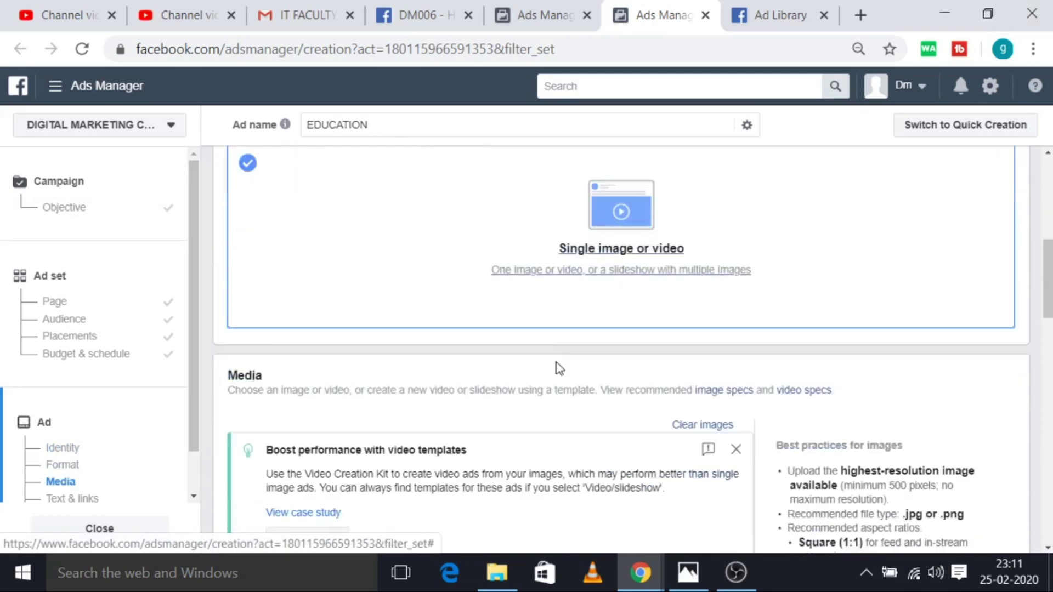
{"action": "scroll", "coordinate": [323, 442], "scroll_direction": "down", "scroll_amount": 4}
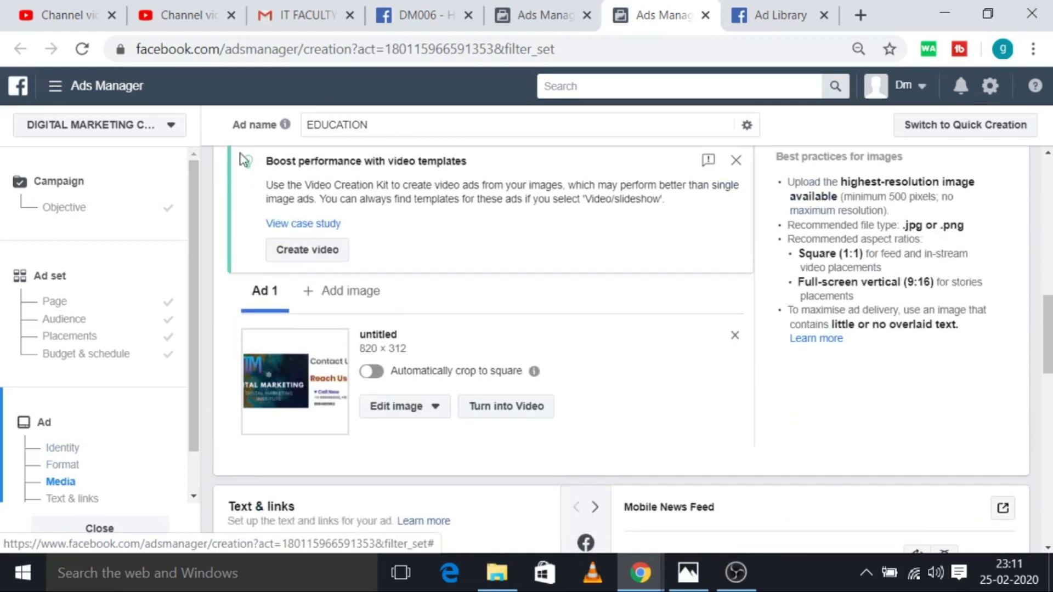
Start adding another image in the Media section and switch the image source to Stock photos
{"action": "scroll", "coordinate": [359, 294], "scroll_direction": "up", "scroll_amount": 2}
{"action": "scroll", "coordinate": [248, 318], "scroll_direction": "down", "scroll_amount": 4}
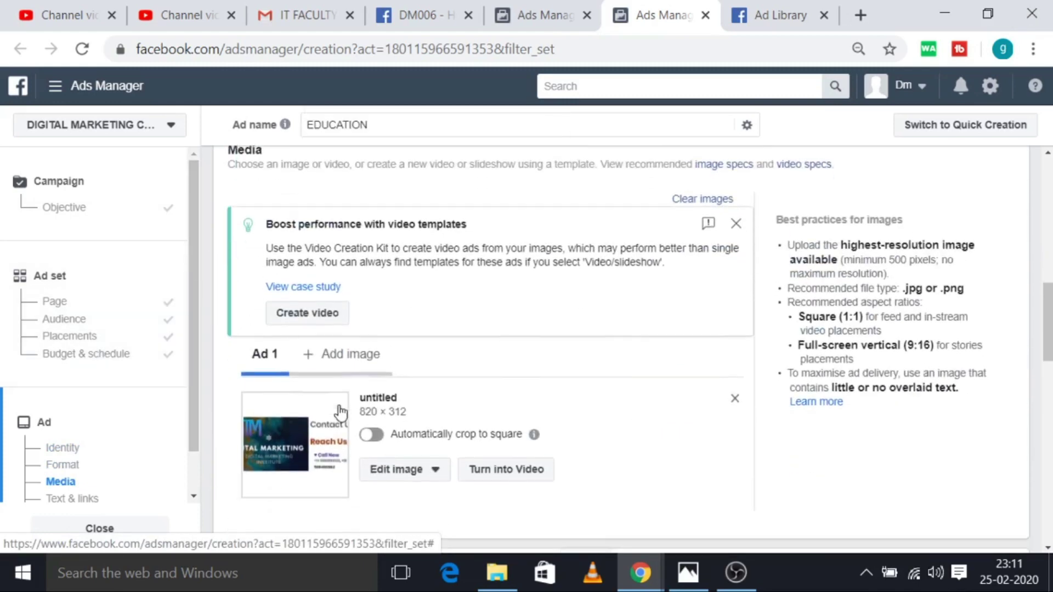
{"action": "scroll", "coordinate": [307, 307], "scroll_direction": "up", "scroll_amount": 4}
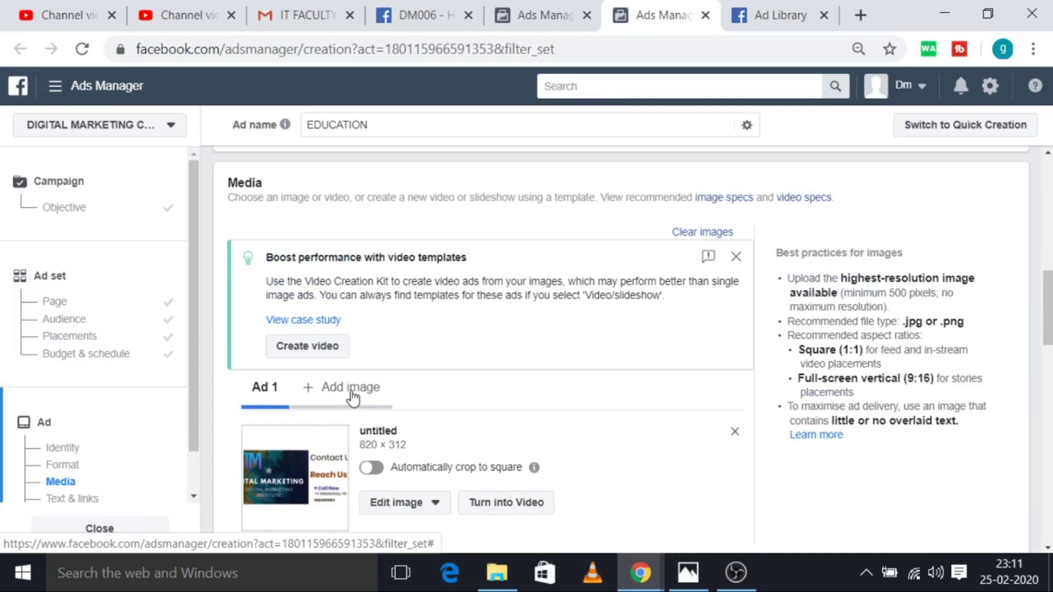
{"action": "left_click", "coordinate": [351, 390]}
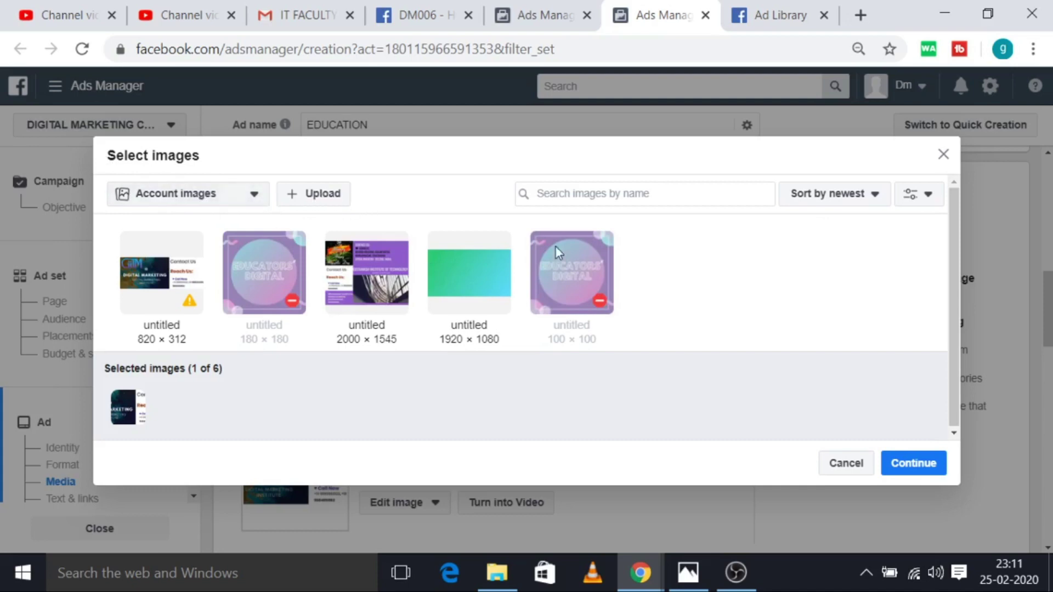
{"action": "left_click", "coordinate": [255, 197]}
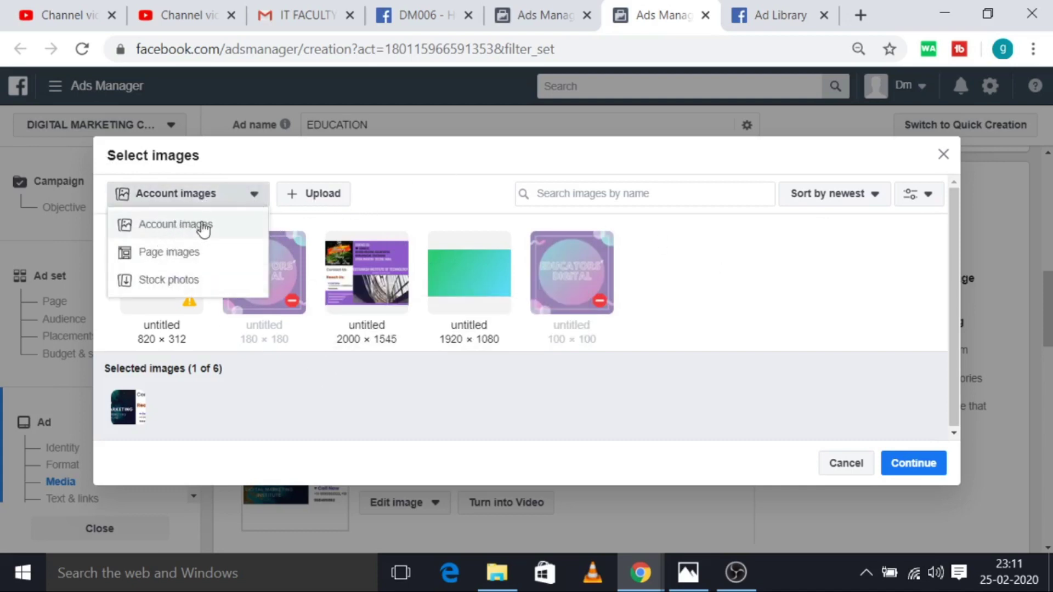
{"action": "left_click", "coordinate": [172, 280]}
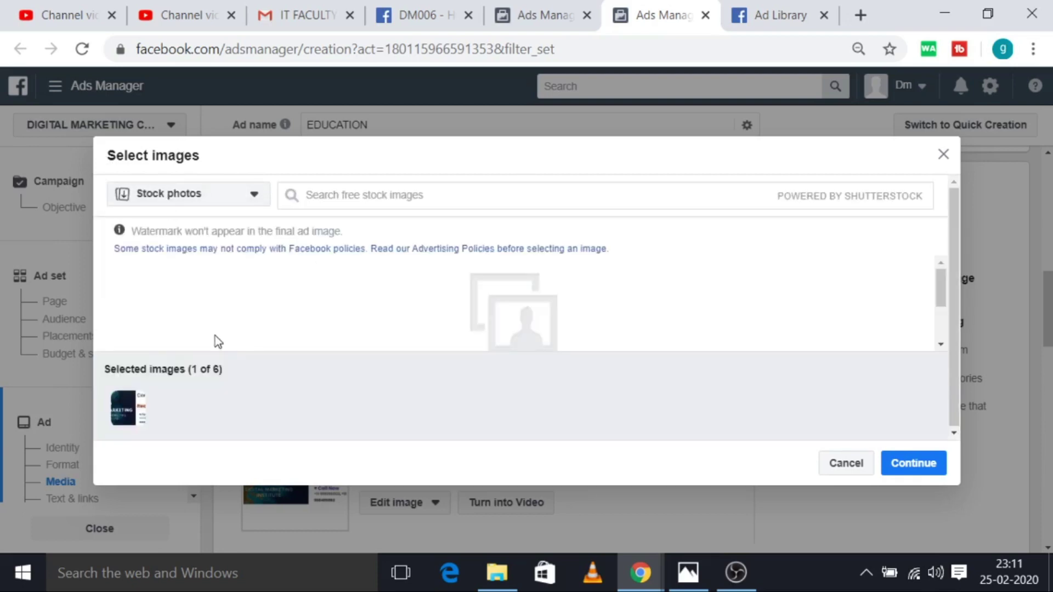
Search the free stock images for DIGITAL MARKETING
{"action": "scroll", "coordinate": [547, 302], "scroll_direction": "down", "scroll_amount": 2}
{"action": "scroll", "coordinate": [439, 293], "scroll_direction": "up", "scroll_amount": 2}
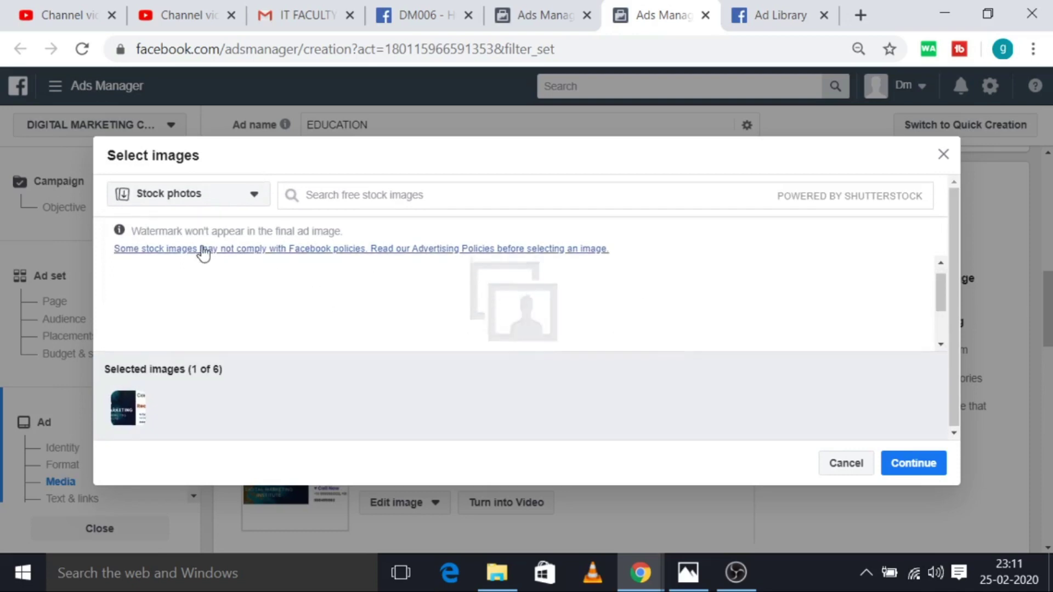
{"action": "scroll", "coordinate": [589, 284], "scroll_direction": "down", "scroll_amount": 2}
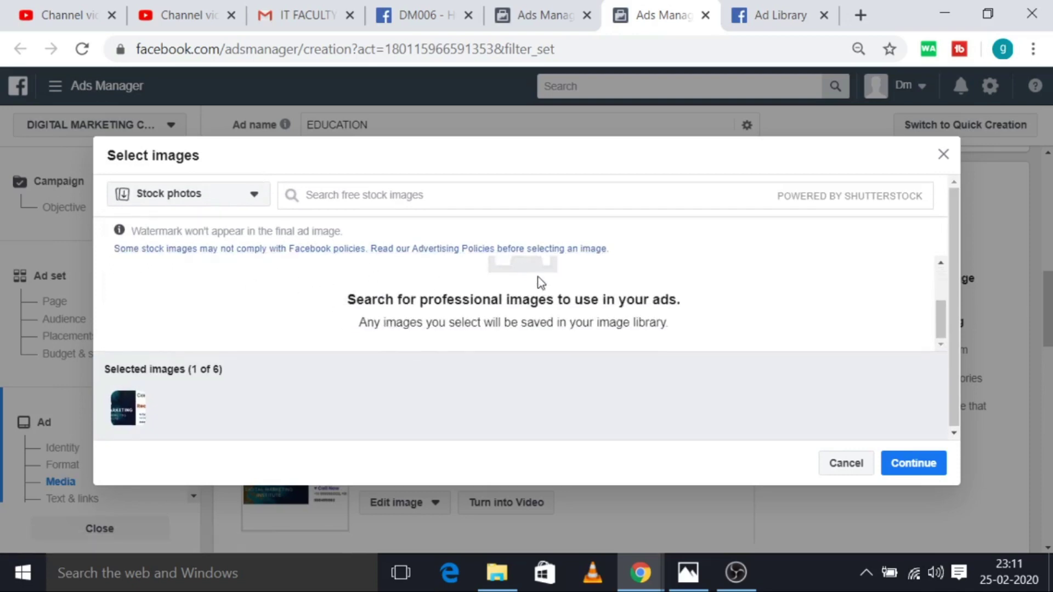
{"action": "scroll", "coordinate": [942, 320], "scroll_direction": "up", "scroll_amount": 2}
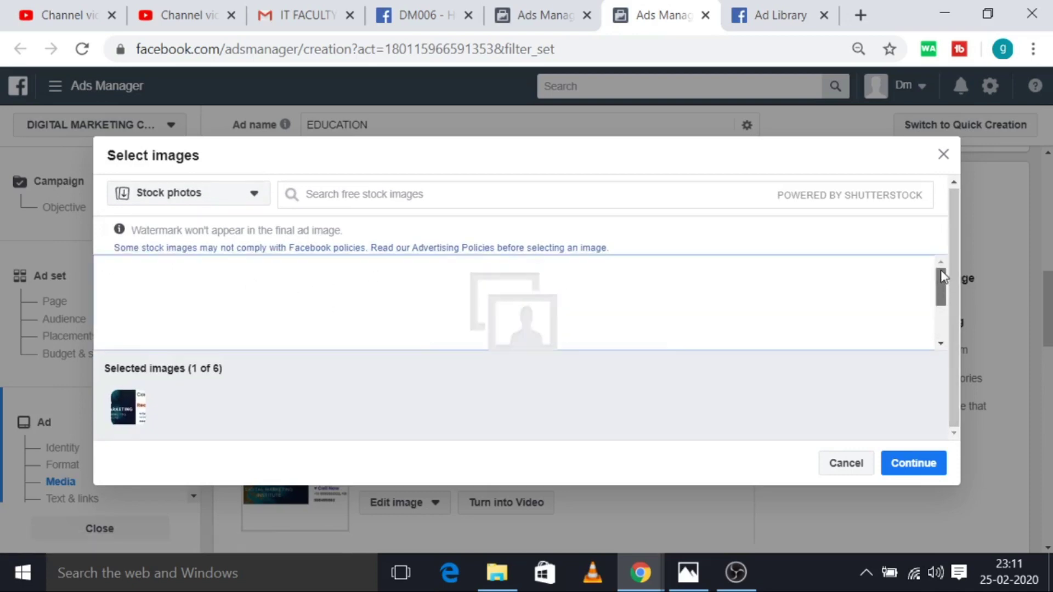
{"action": "scroll", "coordinate": [934, 314], "scroll_direction": "down", "scroll_amount": 2}
{"action": "scroll", "coordinate": [934, 314], "scroll_direction": "up", "scroll_amount": 2}
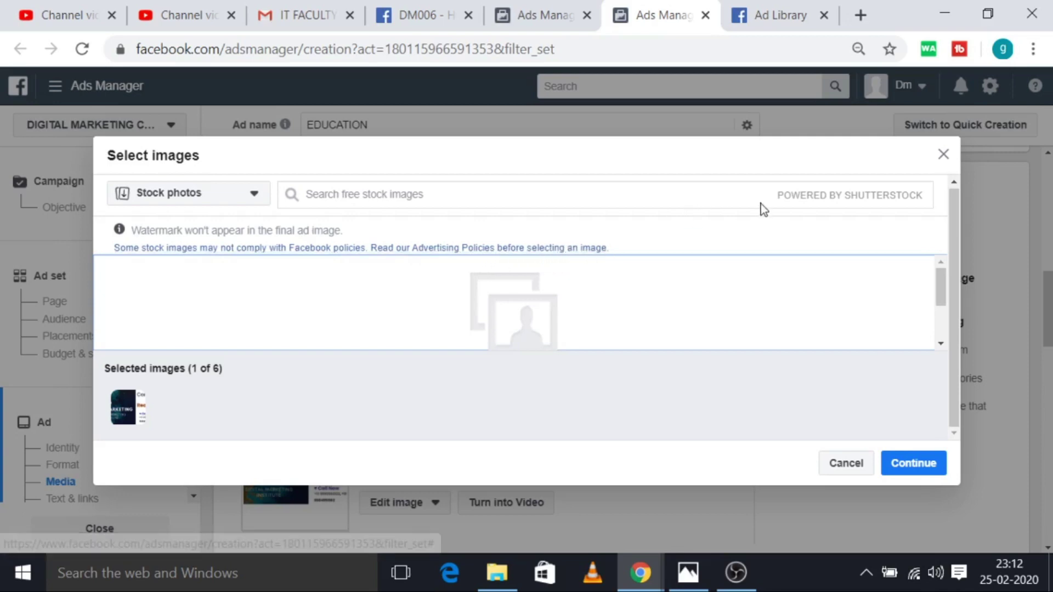
{"action": "left_click", "coordinate": [477, 197]}
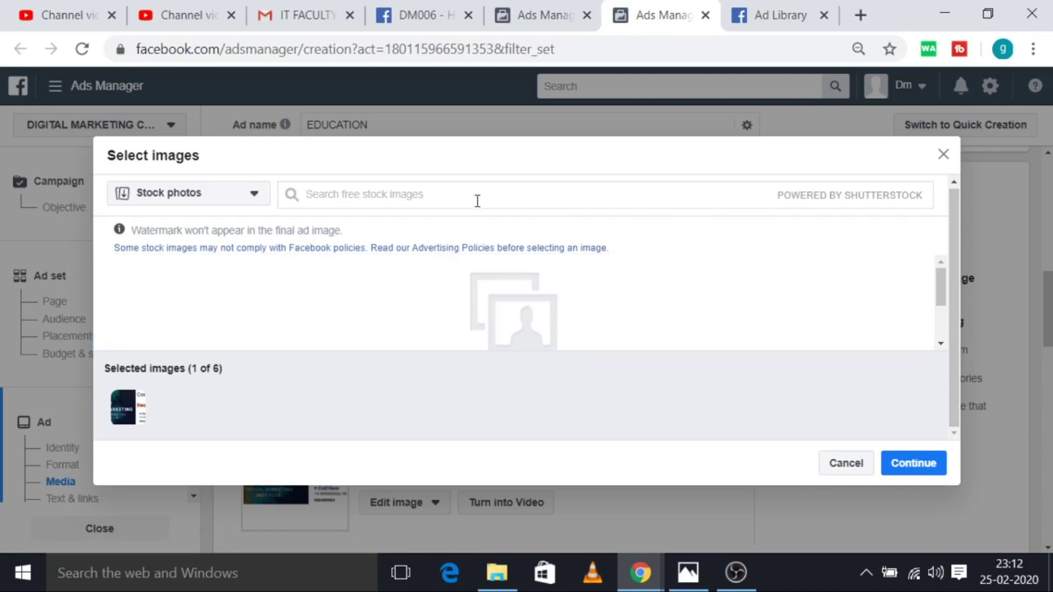
{"action": "type", "text": "DIGIT"}
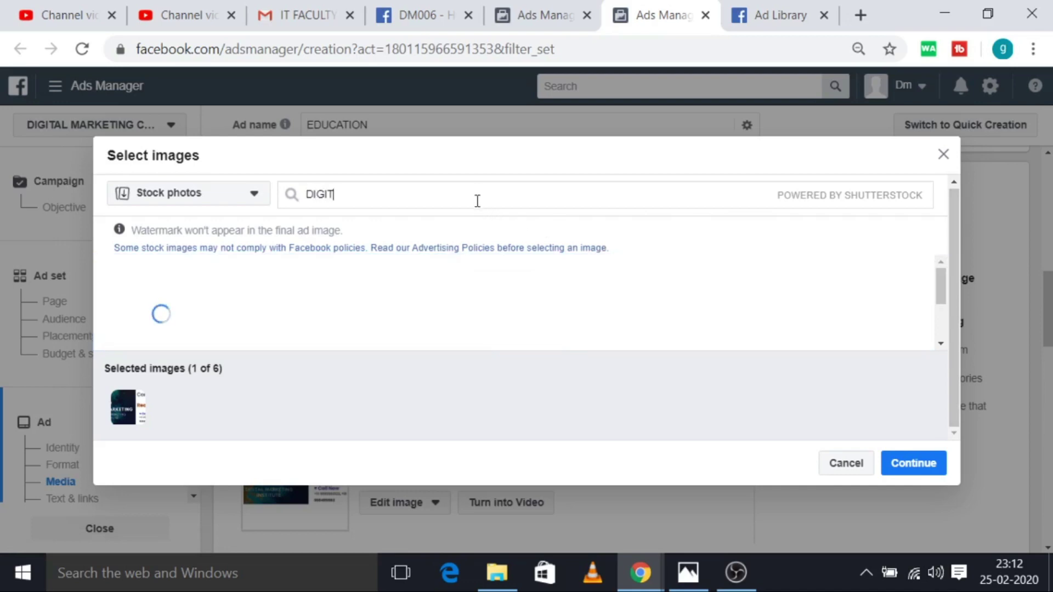
{"action": "type", "text": "AL"}
{"action": "type", "text": "MARKETING"}
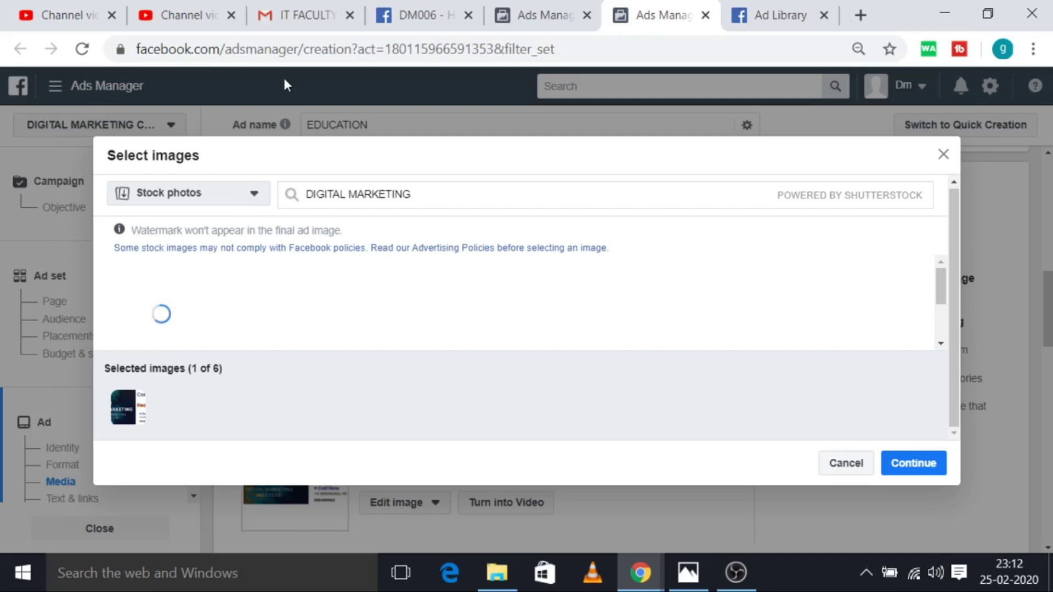
{"action": "left_click", "coordinate": [253, 196]}
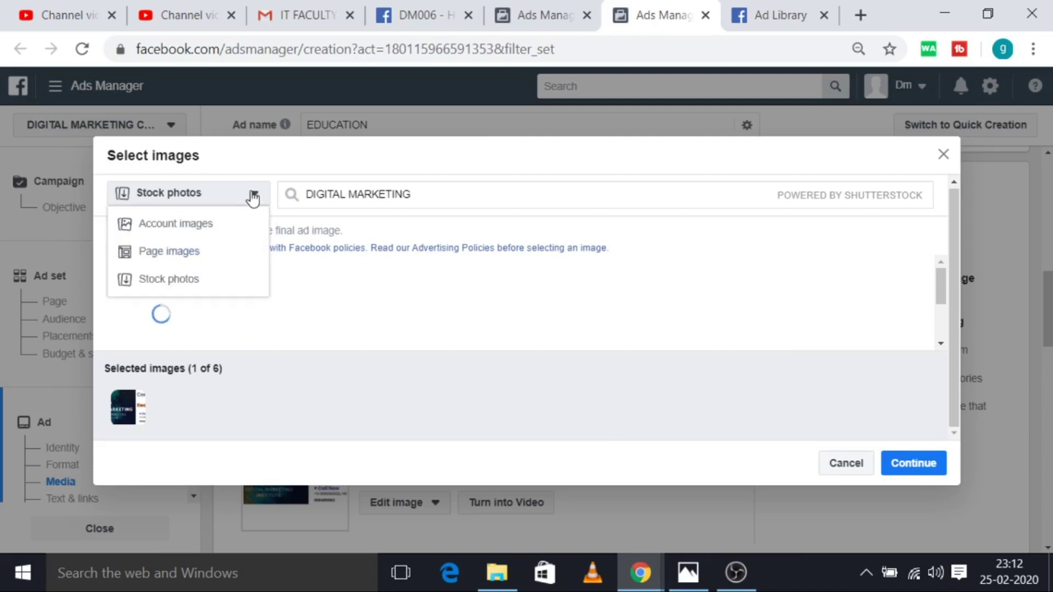
{"action": "left_click", "coordinate": [252, 198]}
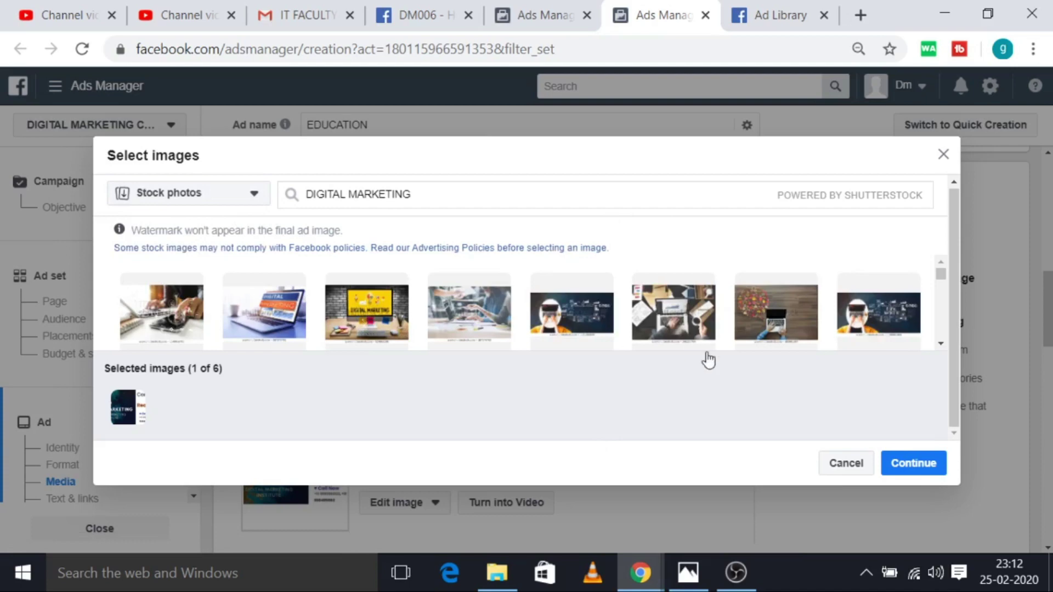
Add the stock photo of a desk monitor with a yellow DIGITAL MARKETING screen as the second ad image
{"action": "left_click", "coordinate": [335, 316]}
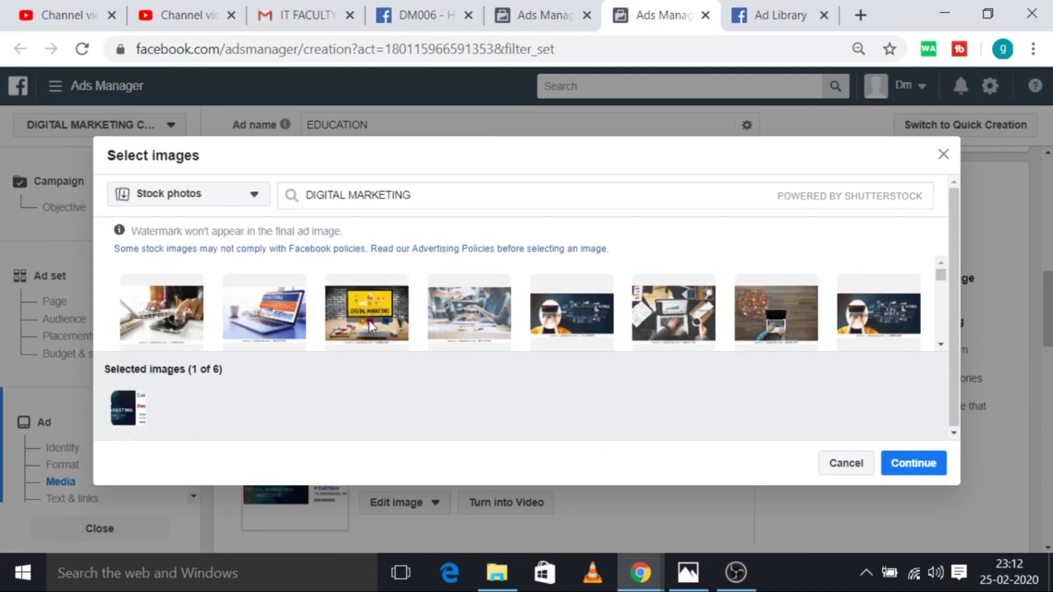
{"action": "scroll", "coordinate": [351, 351], "scroll_direction": "down", "scroll_amount": 5}
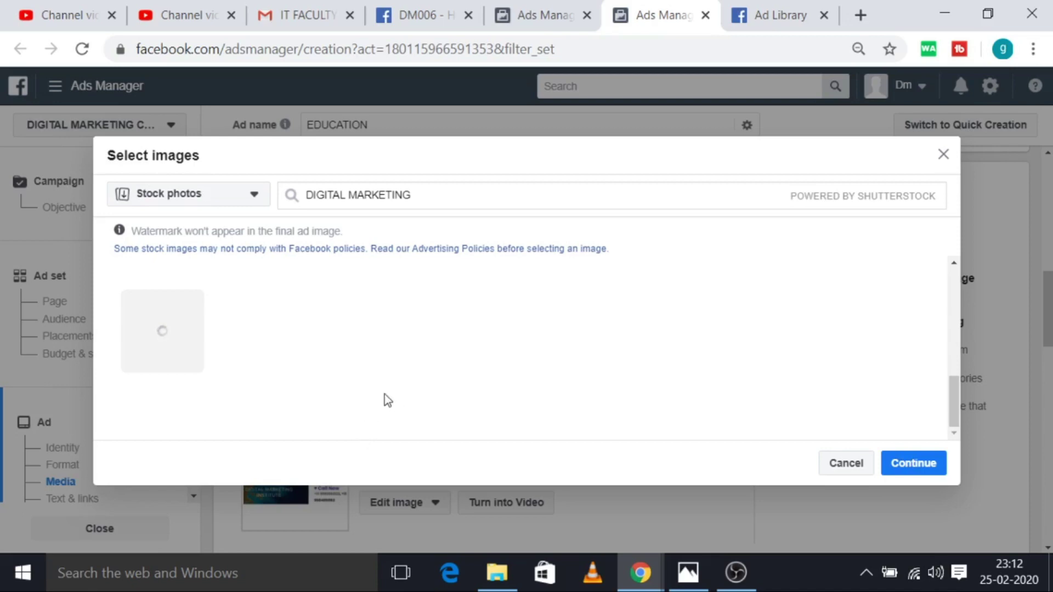
{"action": "key", "text": "Escape"}
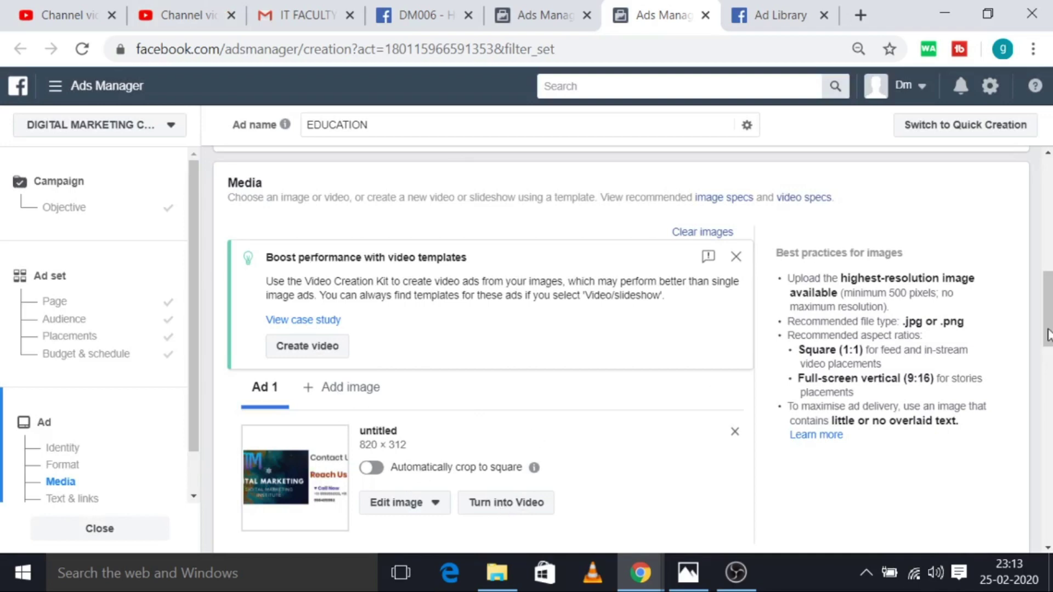
Show the Ad 2 image in the Media section and examine its split test option and Mobile News Feed preview
{"action": "scroll", "coordinate": [1049, 252], "scroll_direction": "down", "scroll_amount": 3}
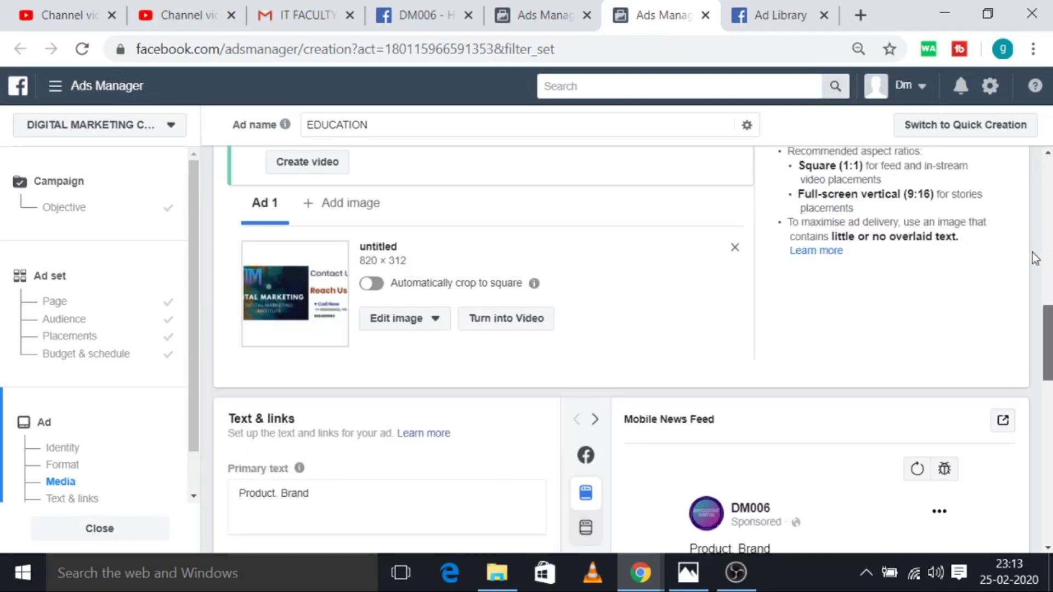
{"action": "scroll", "coordinate": [1049, 263], "scroll_direction": "up", "scroll_amount": 8}
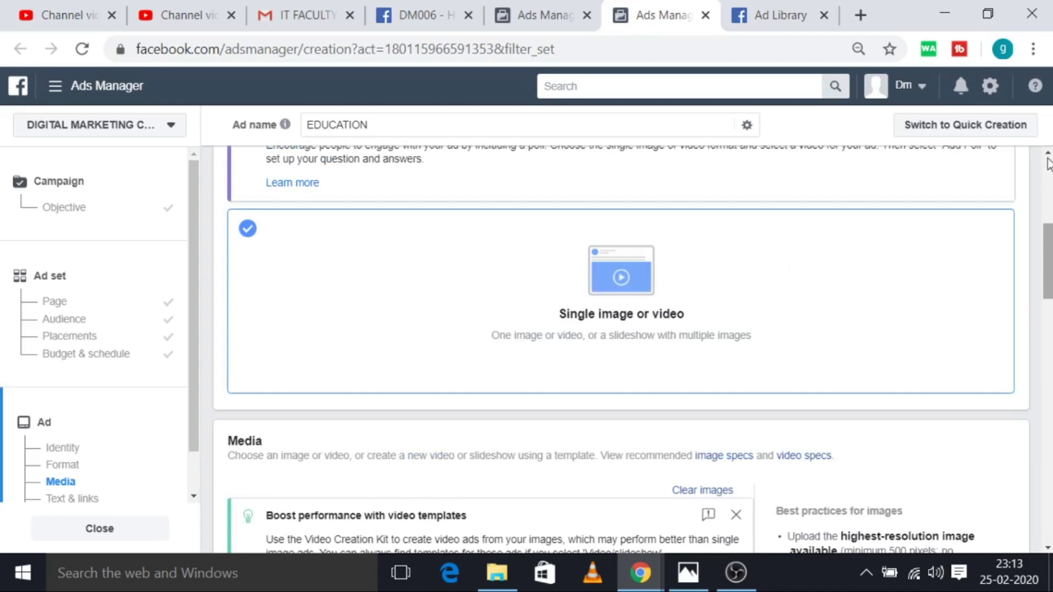
{"action": "scroll", "coordinate": [1042, 174], "scroll_direction": "up", "scroll_amount": 4}
{"action": "scroll", "coordinate": [447, 377], "scroll_direction": "down", "scroll_amount": 8}
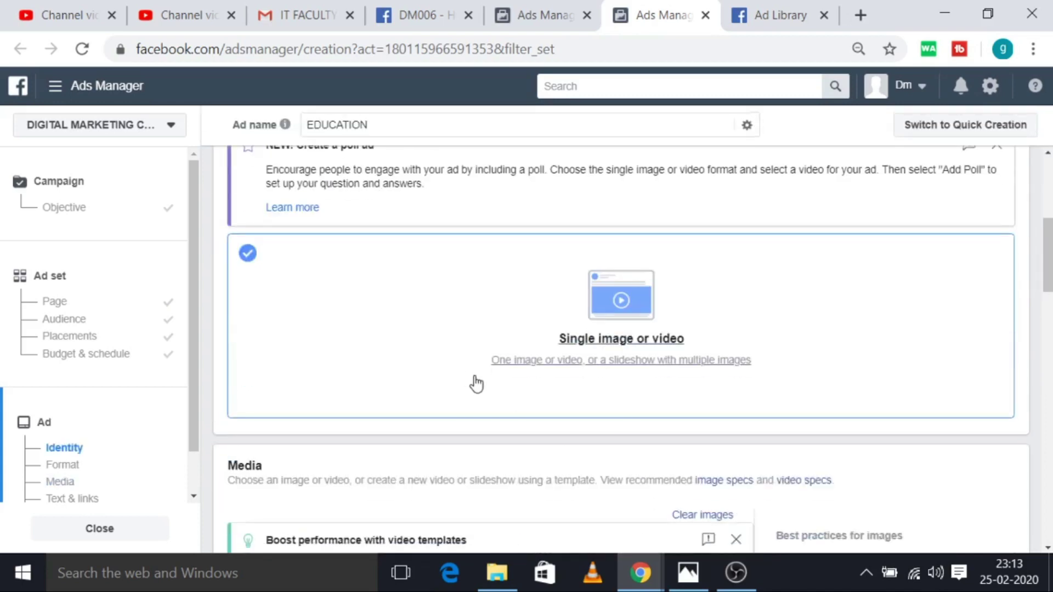
{"action": "scroll", "coordinate": [468, 386], "scroll_direction": "up", "scroll_amount": 8}
{"action": "scroll", "coordinate": [433, 387], "scroll_direction": "down", "scroll_amount": 8}
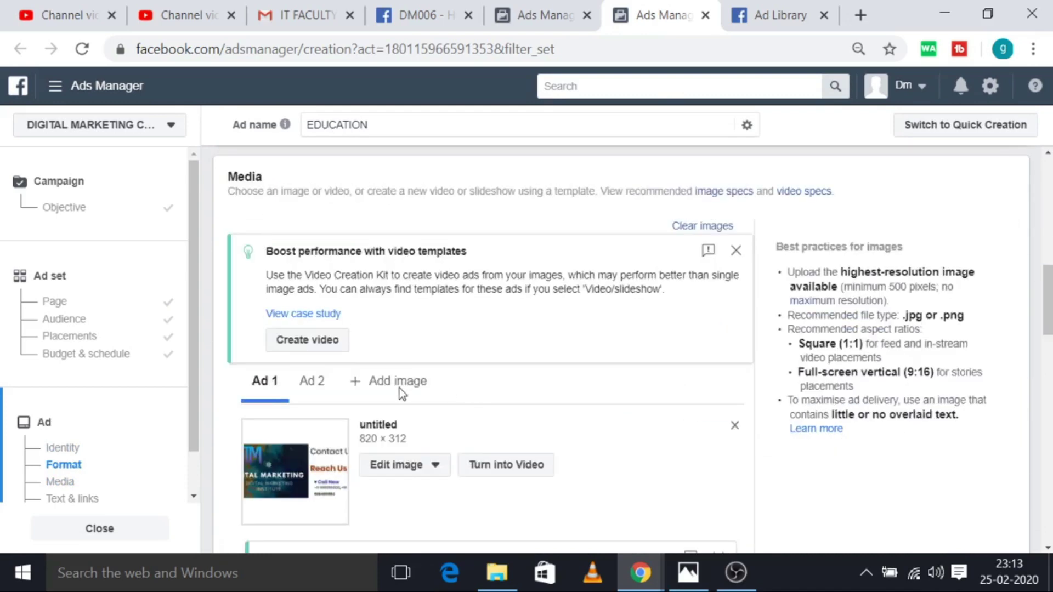
{"action": "left_click", "coordinate": [312, 387]}
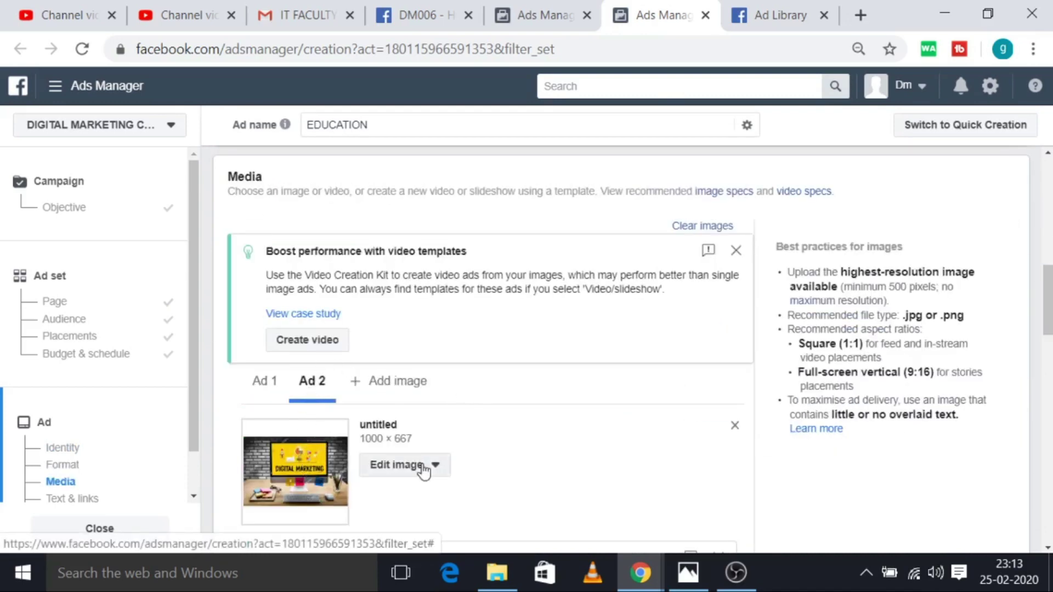
{"action": "scroll", "coordinate": [420, 466], "scroll_direction": "down", "scroll_amount": 3}
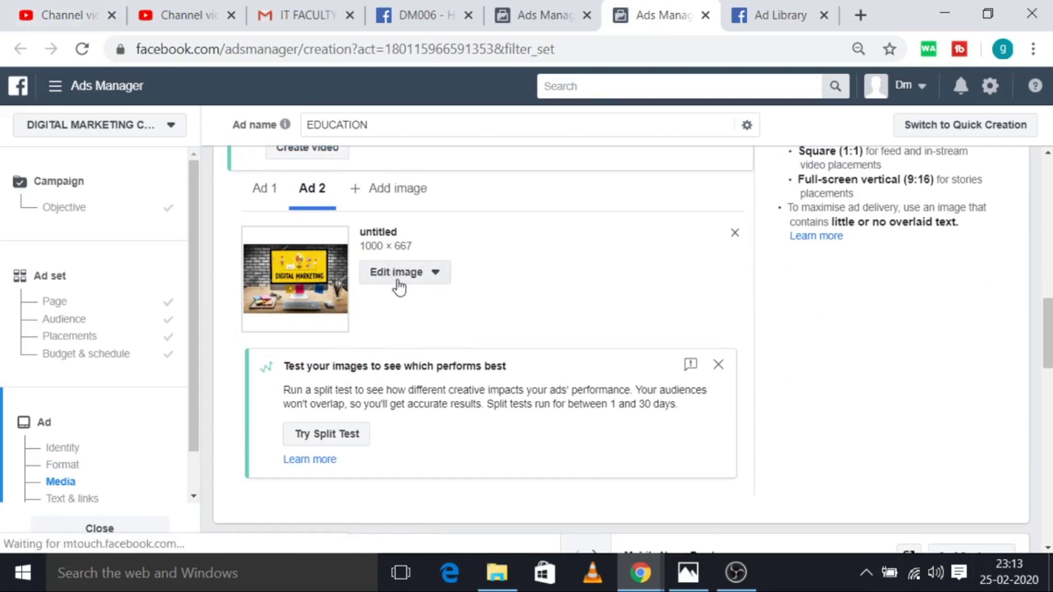
{"action": "scroll", "coordinate": [348, 338], "scroll_direction": "down", "scroll_amount": 5}
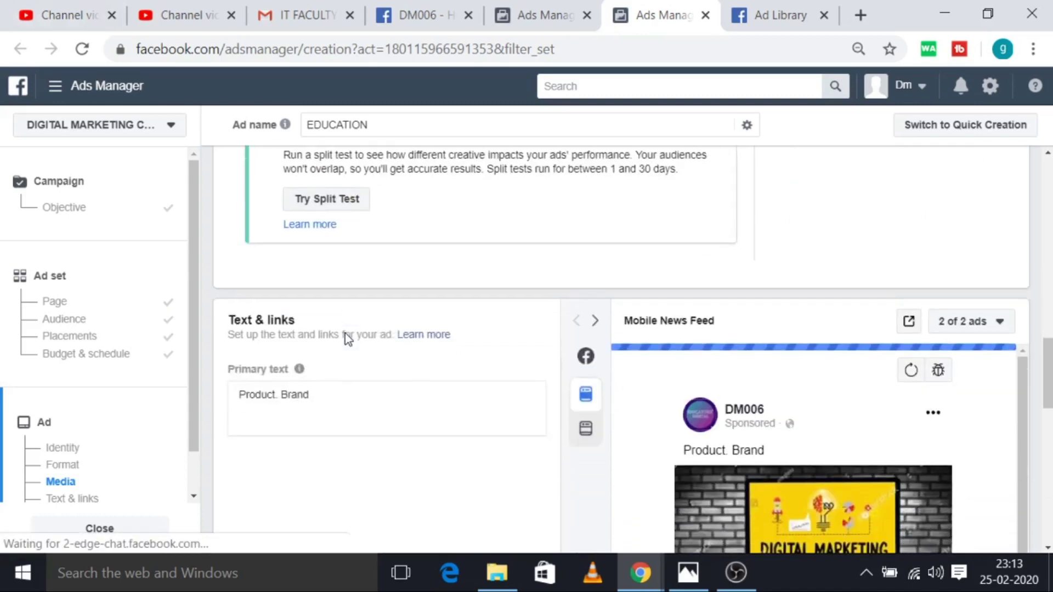
{"action": "scroll", "coordinate": [775, 349], "scroll_direction": "down", "scroll_amount": 3}
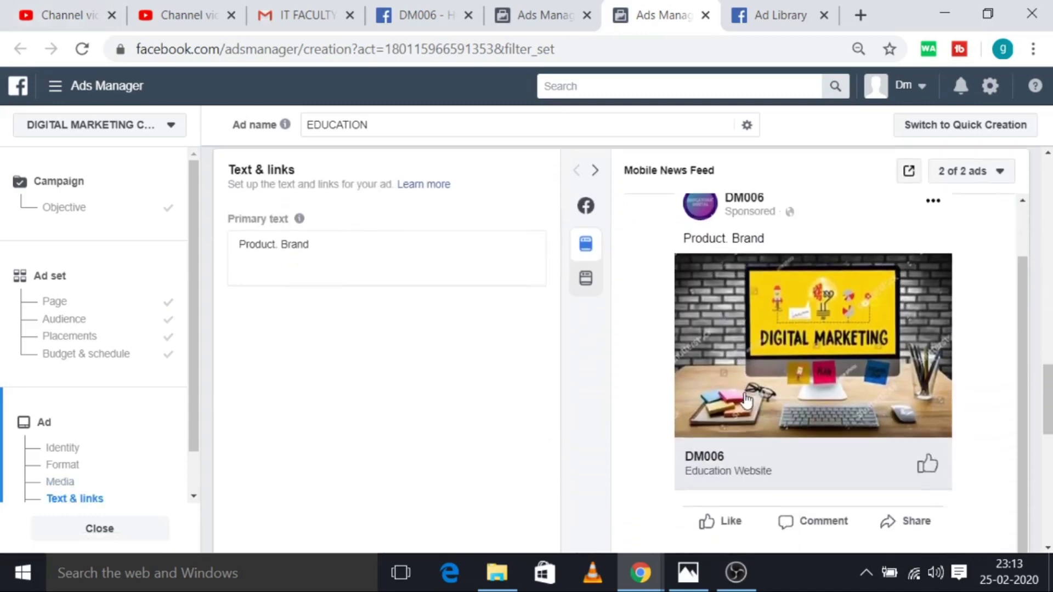
Replace the ad's primary text with GET ENROLL DIGITAL MARKETING COURSE and check it in the Mobile News Feed preview
{"action": "scroll", "coordinate": [329, 263], "scroll_direction": "up", "scroll_amount": 3}
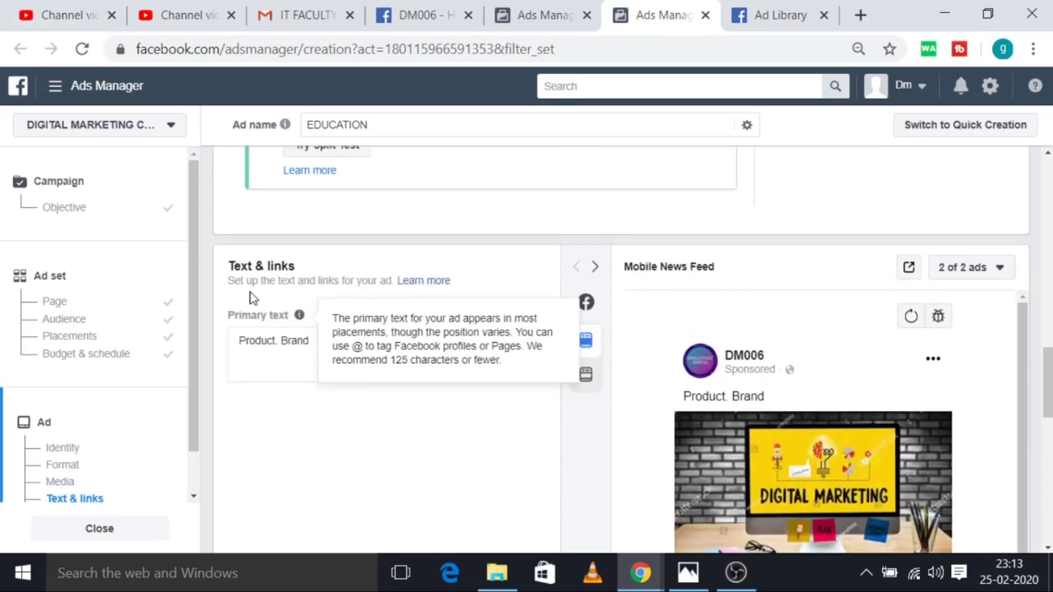
{"action": "scroll", "coordinate": [264, 300], "scroll_direction": "down", "scroll_amount": 2}
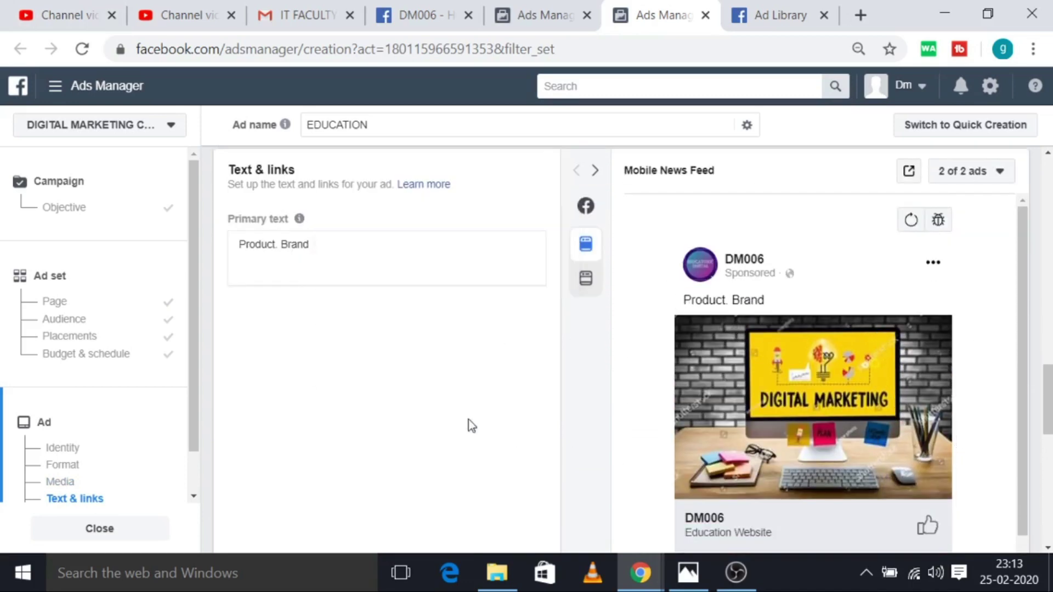
{"action": "scroll", "coordinate": [258, 282], "scroll_direction": "down", "scroll_amount": 2}
{"action": "scroll", "coordinate": [548, 417], "scroll_direction": "up", "scroll_amount": 4}
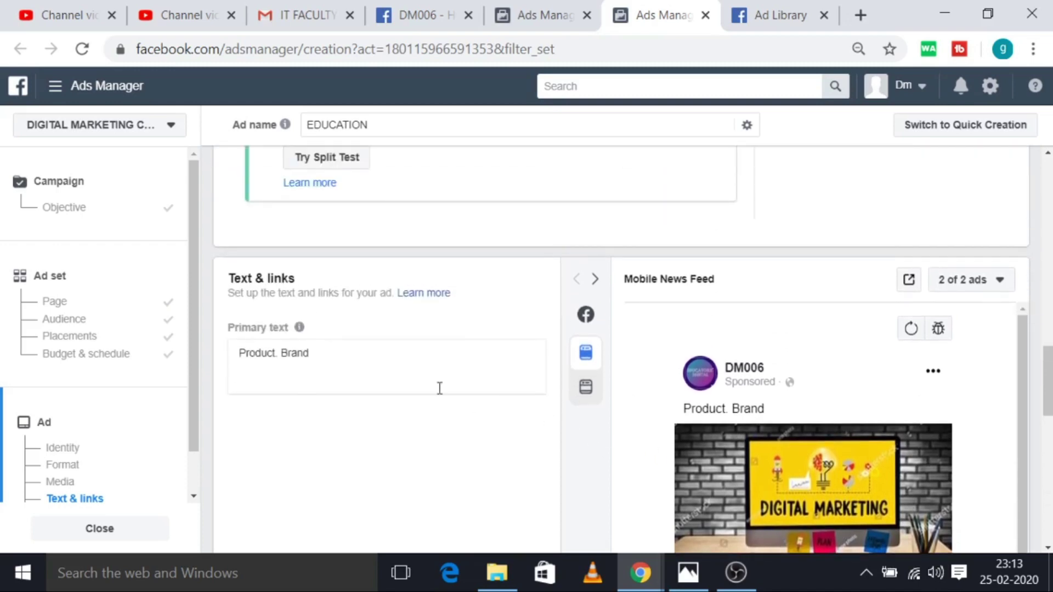
{"action": "left_click", "coordinate": [331, 355]}
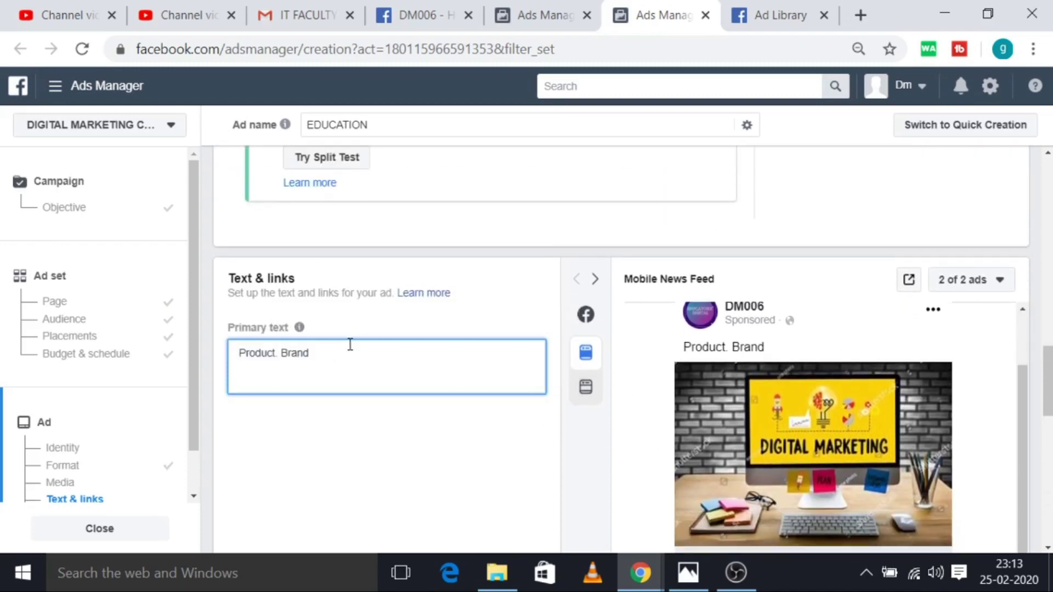
{"action": "left_click_drag", "start_coordinate": [353, 349], "coordinate": [182, 337]}
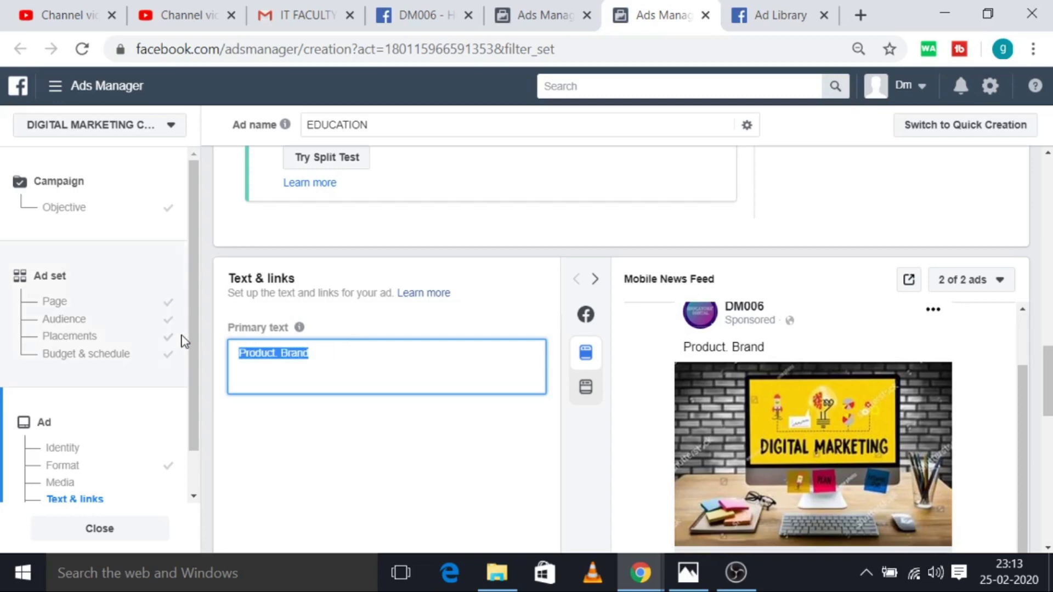
{"action": "type", "text": "G"}
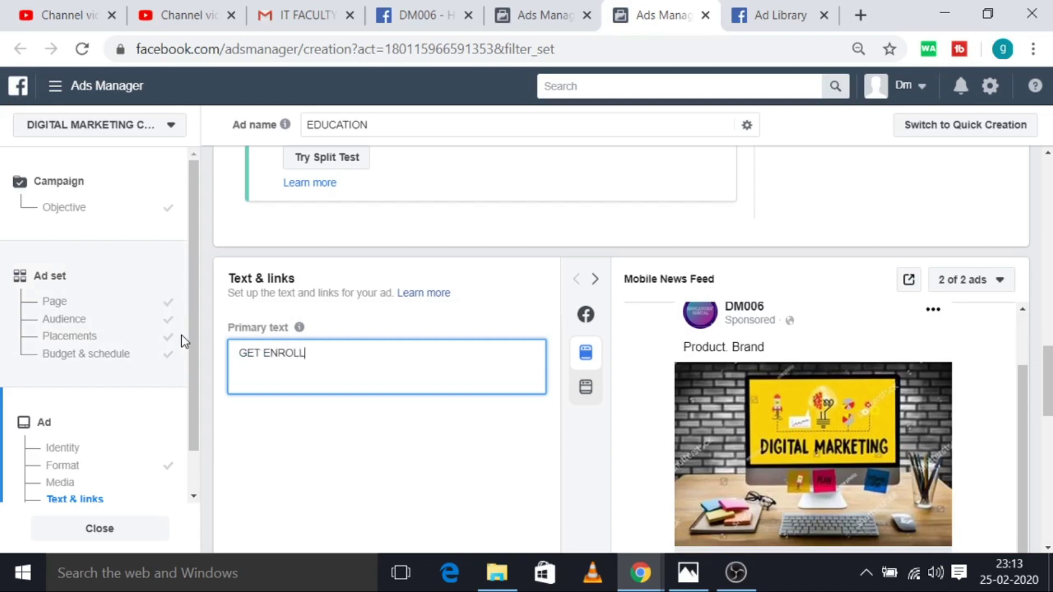
{"action": "type", "text": "ET ENROLL DIGITAL"}
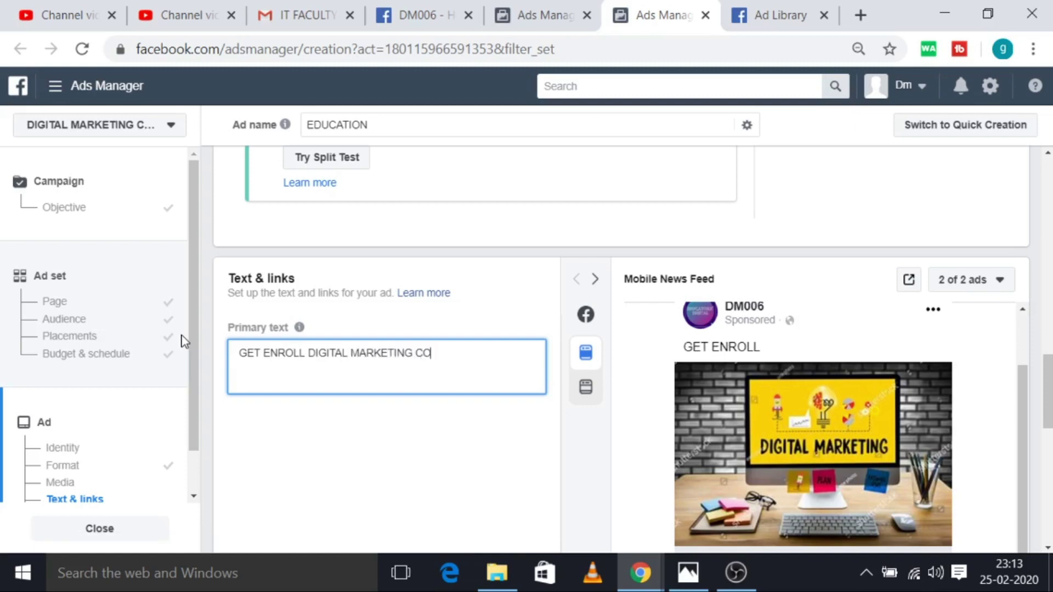
{"action": "type", "text": "MARKETING COURSE"}
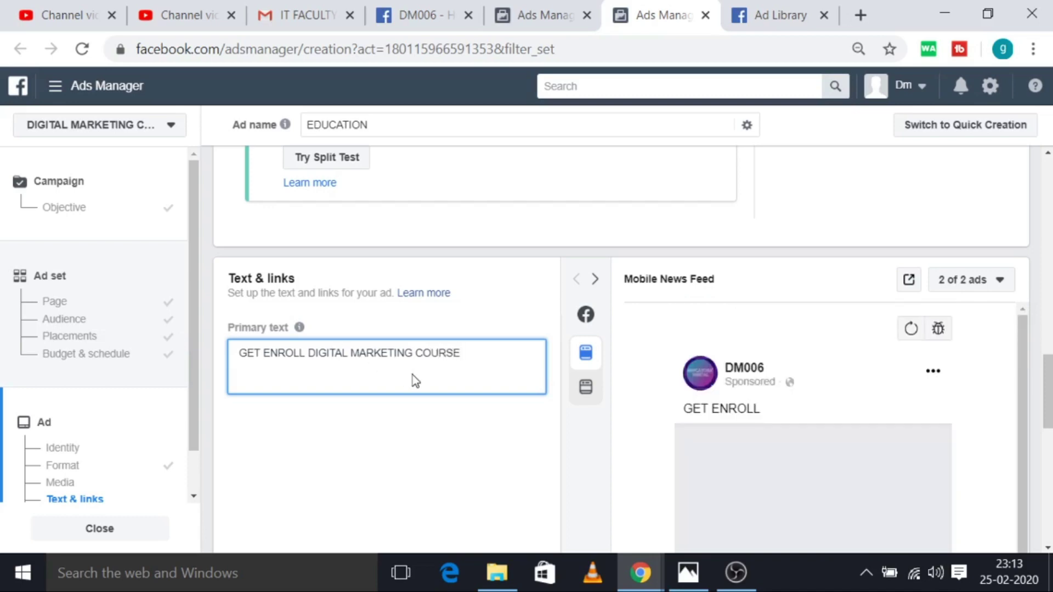
{"action": "scroll", "coordinate": [522, 406], "scroll_direction": "down", "scroll_amount": 2}
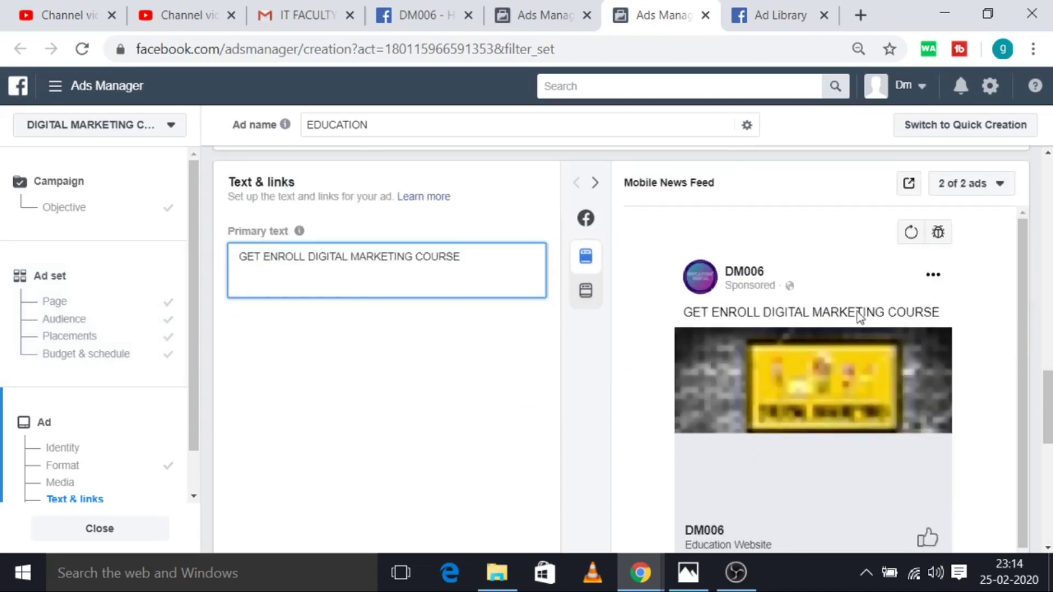
{"action": "scroll", "coordinate": [501, 366], "scroll_direction": "down", "scroll_amount": 2}
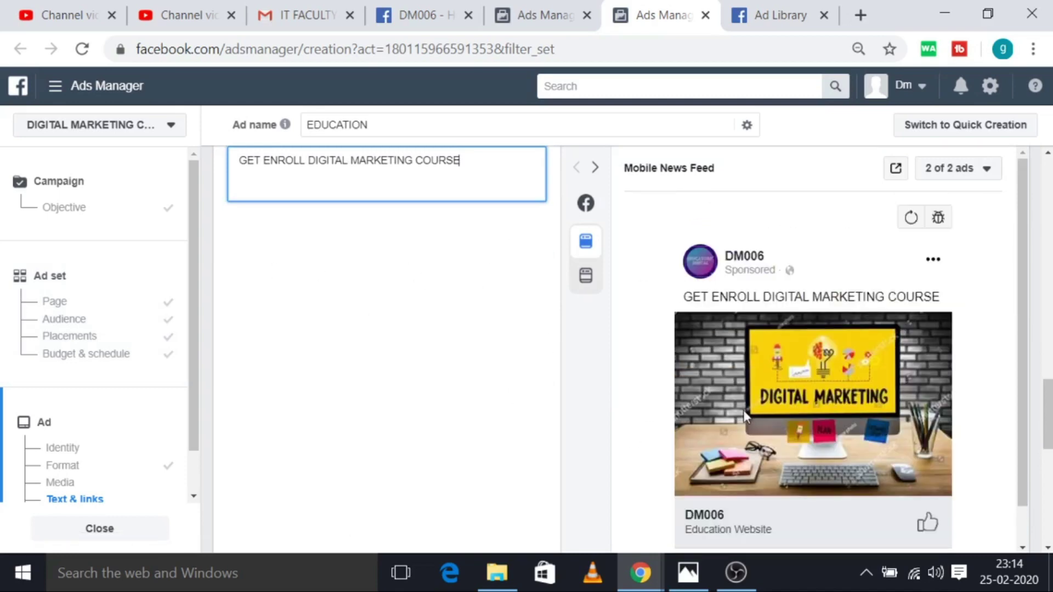
Examine the ad's primary text against the whole Mobile News Feed preview, down to the Like, Comment and Share row
{"action": "scroll", "coordinate": [806, 466], "scroll_direction": "down", "scroll_amount": 2}
{"action": "scroll", "coordinate": [396, 252], "scroll_direction": "up", "scroll_amount": 4}
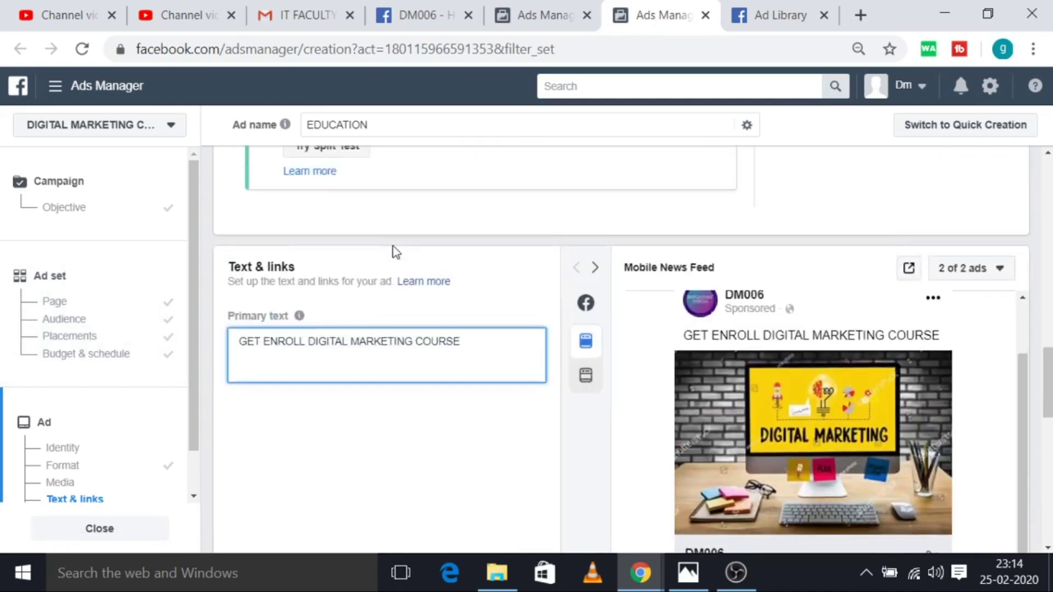
{"action": "scroll", "coordinate": [396, 252], "scroll_direction": "up", "scroll_amount": 2}
{"action": "scroll", "coordinate": [785, 442], "scroll_direction": "down", "scroll_amount": 2}
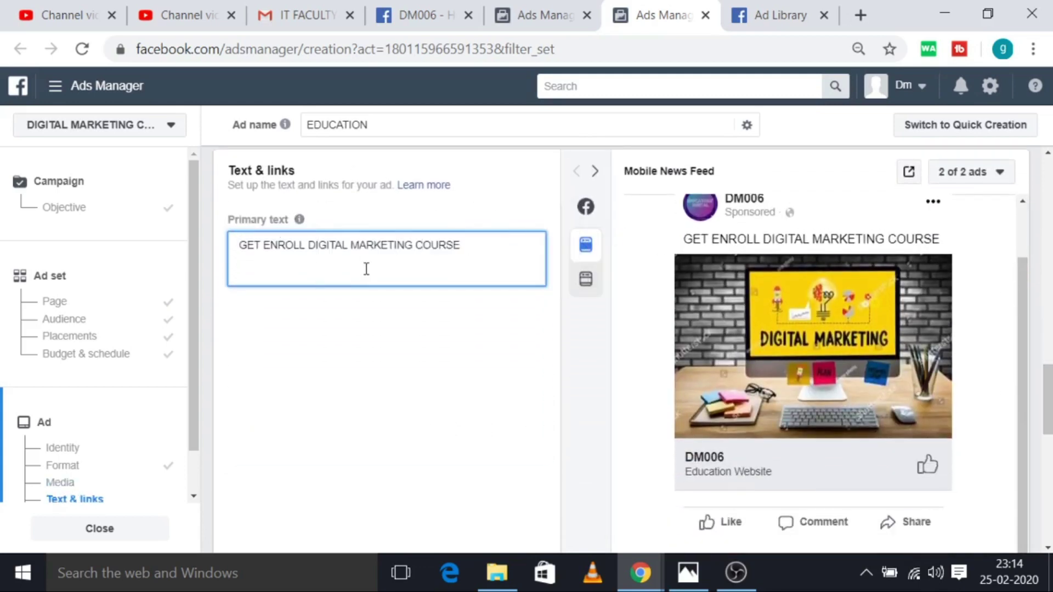
{"action": "scroll", "coordinate": [402, 259], "scroll_direction": "up", "scroll_amount": 3}
{"action": "scroll", "coordinate": [901, 410], "scroll_direction": "down", "scroll_amount": 6}
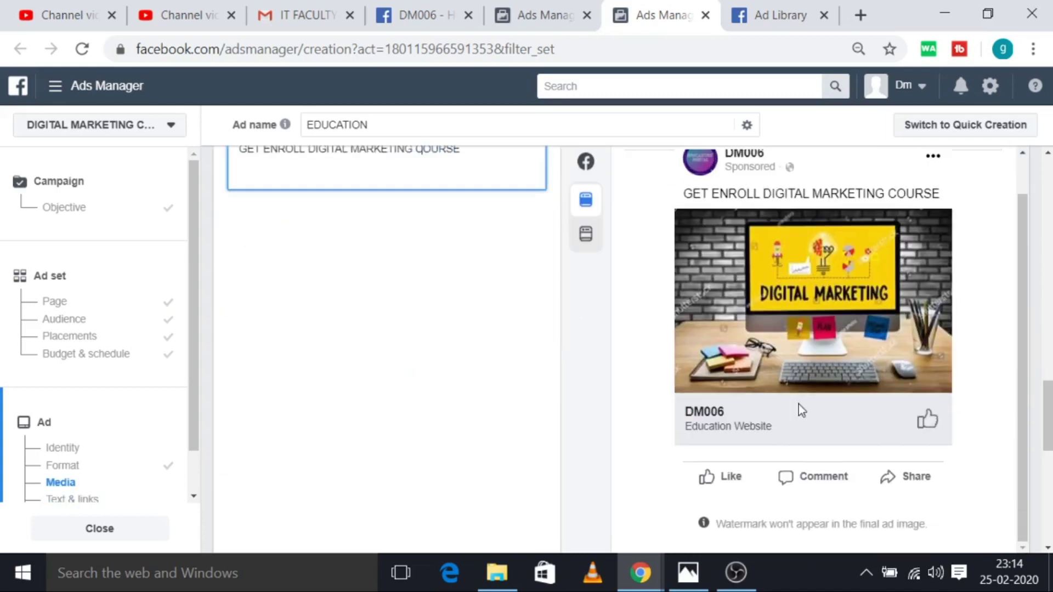
{"action": "scroll", "coordinate": [765, 445], "scroll_direction": "up", "scroll_amount": 1}
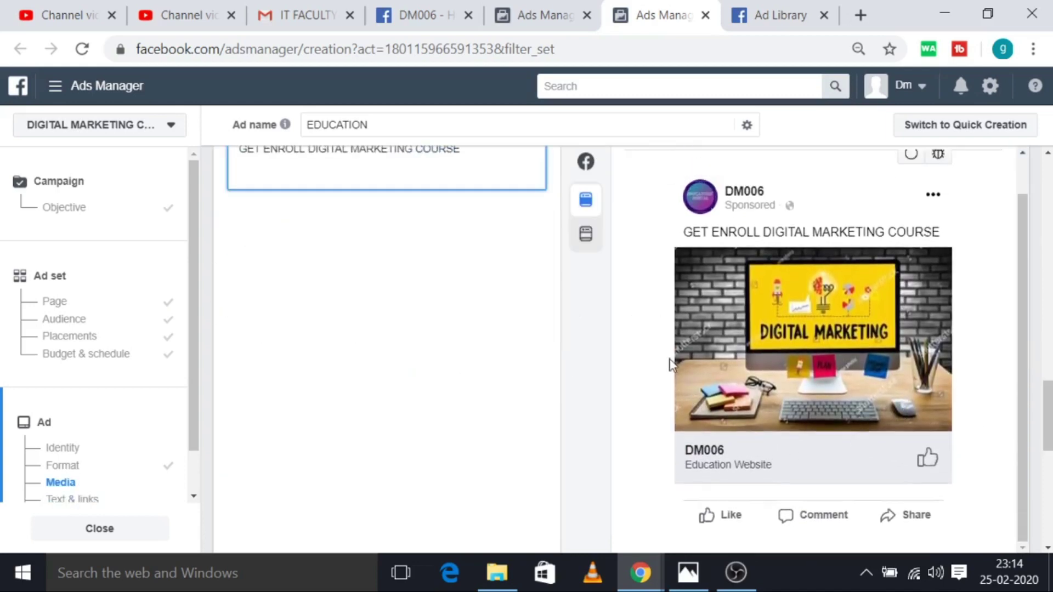
{"action": "scroll", "coordinate": [501, 173], "scroll_direction": "up", "scroll_amount": 2}
{"action": "mouse_move", "coordinate": [568, 229]}
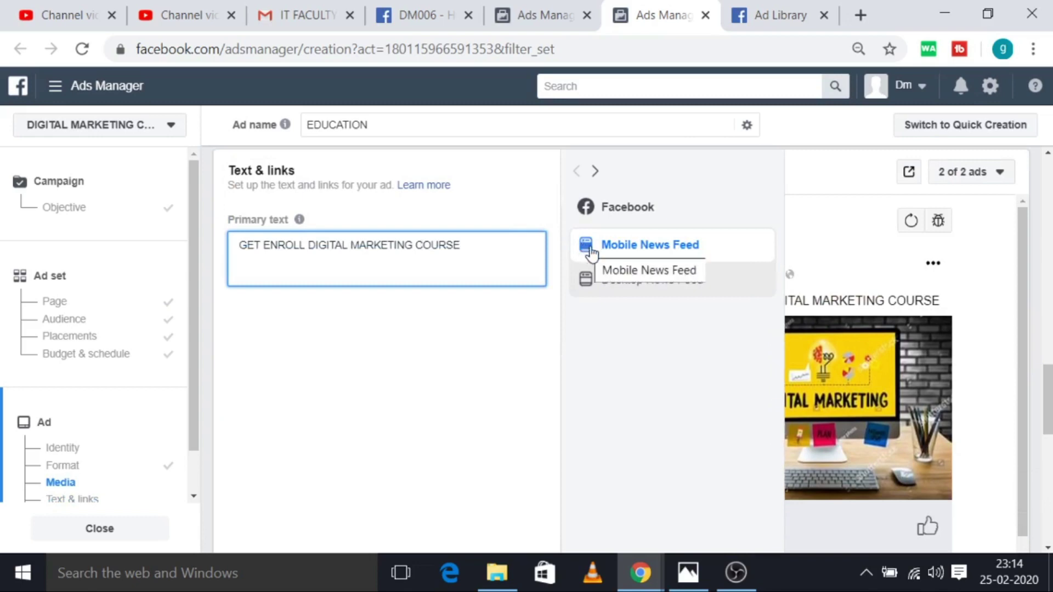
{"action": "left_click", "coordinate": [639, 254]}
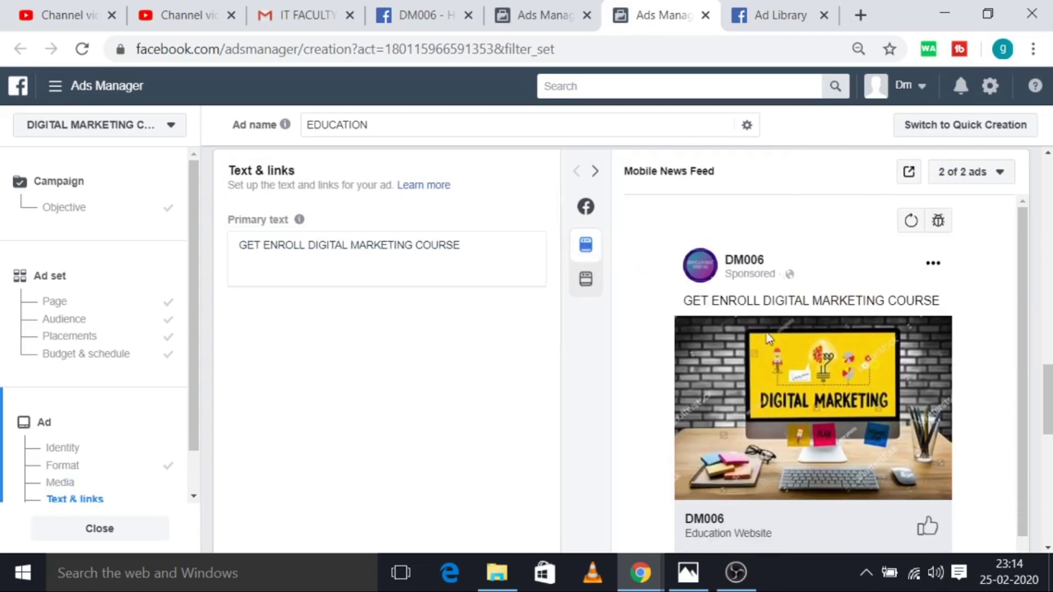
Switch the ad preview to Desktop News Feed and look over the image and Like Page area
{"action": "mouse_move", "coordinate": [595, 223]}
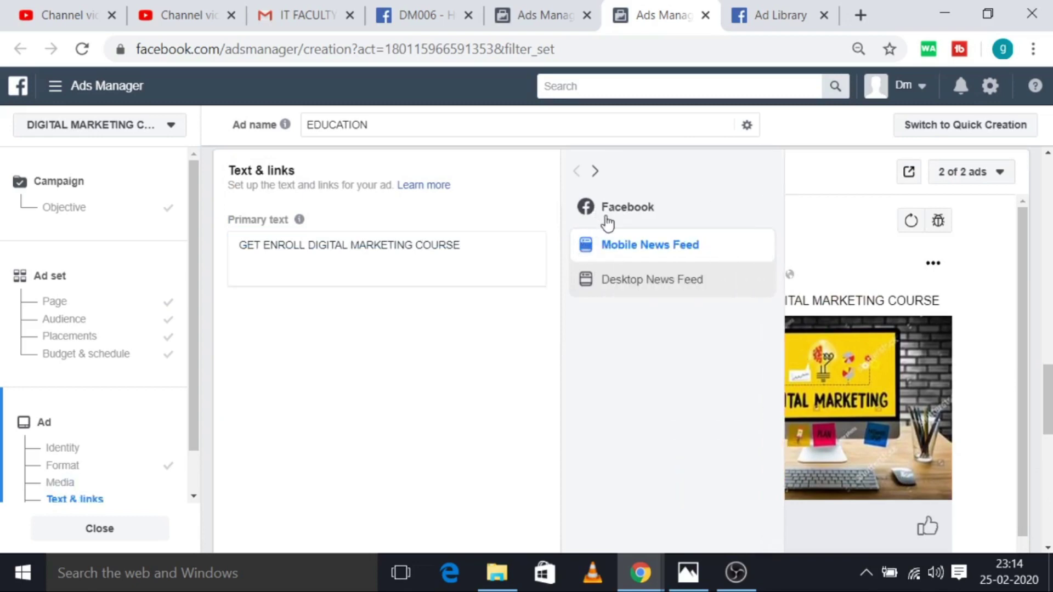
{"action": "left_click", "coordinate": [635, 284]}
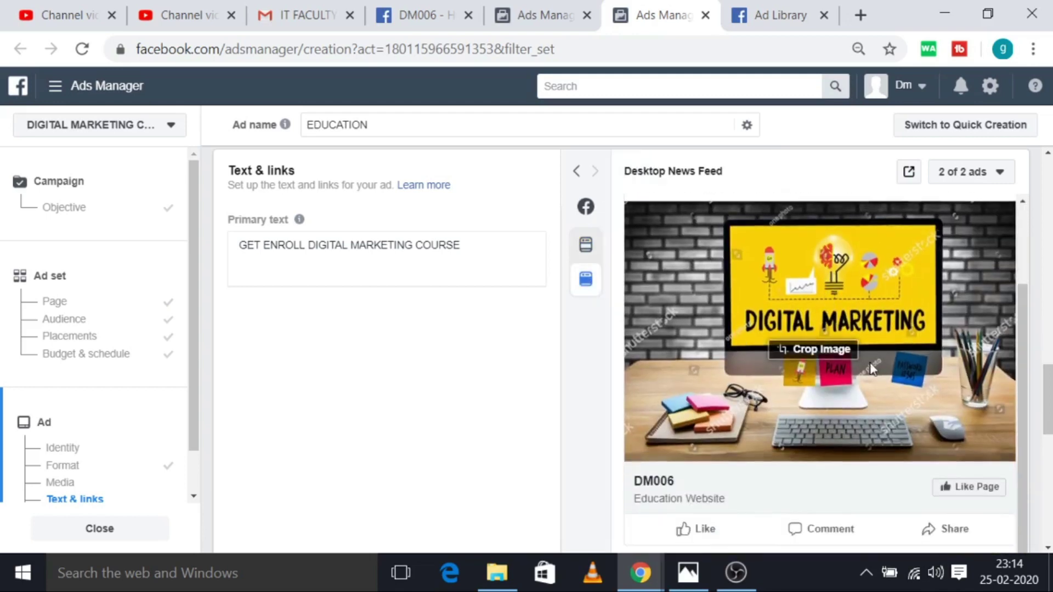
{"action": "scroll", "coordinate": [866, 431], "scroll_direction": "down", "scroll_amount": 2}
{"action": "scroll", "coordinate": [482, 348], "scroll_direction": "up", "scroll_amount": 4}
{"action": "scroll", "coordinate": [404, 369], "scroll_direction": "down", "scroll_amount": 3}
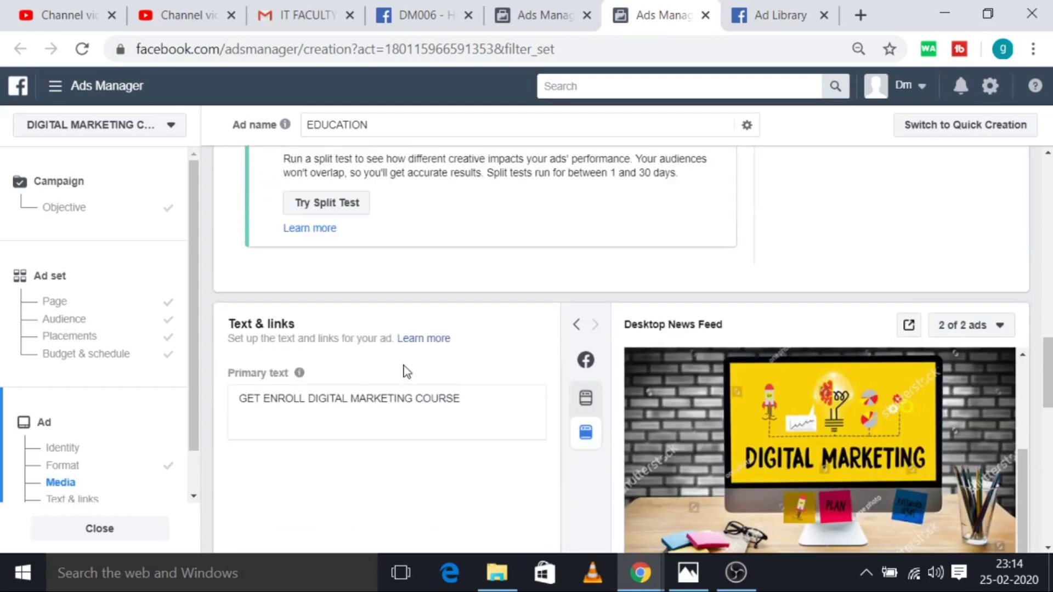
{"action": "scroll", "coordinate": [285, 345], "scroll_direction": "down", "scroll_amount": 1}
Highlight the primary text and review it against the Desktop News Feed preview, the split test section and the ad's section outline
{"action": "triple_click", "coordinate": [342, 251]}
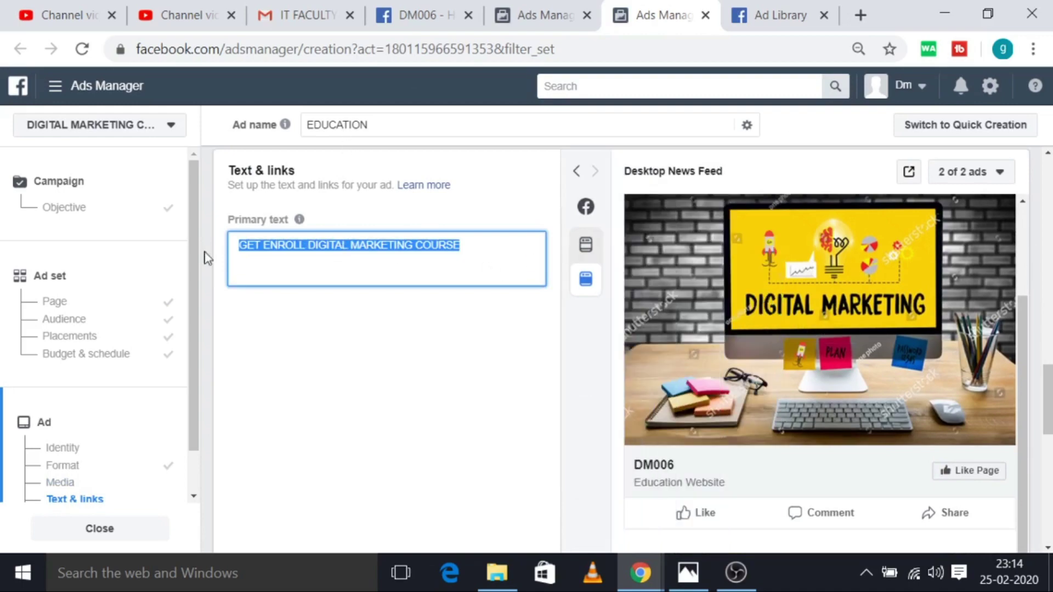
{"action": "scroll", "coordinate": [236, 274], "scroll_direction": "up", "scroll_amount": 3}
{"action": "scroll", "coordinate": [269, 288], "scroll_direction": "down", "scroll_amount": 4}
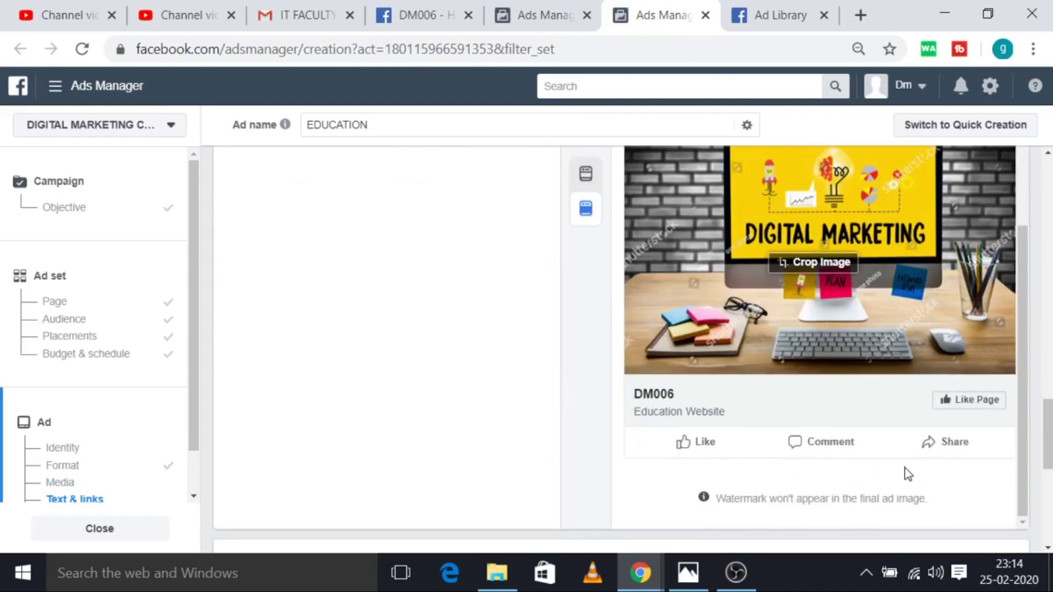
{"action": "scroll", "coordinate": [905, 472], "scroll_direction": "up", "scroll_amount": 2}
{"action": "scroll", "coordinate": [904, 467], "scroll_direction": "down", "scroll_amount": 2}
{"action": "scroll", "coordinate": [889, 224], "scroll_direction": "up", "scroll_amount": 5}
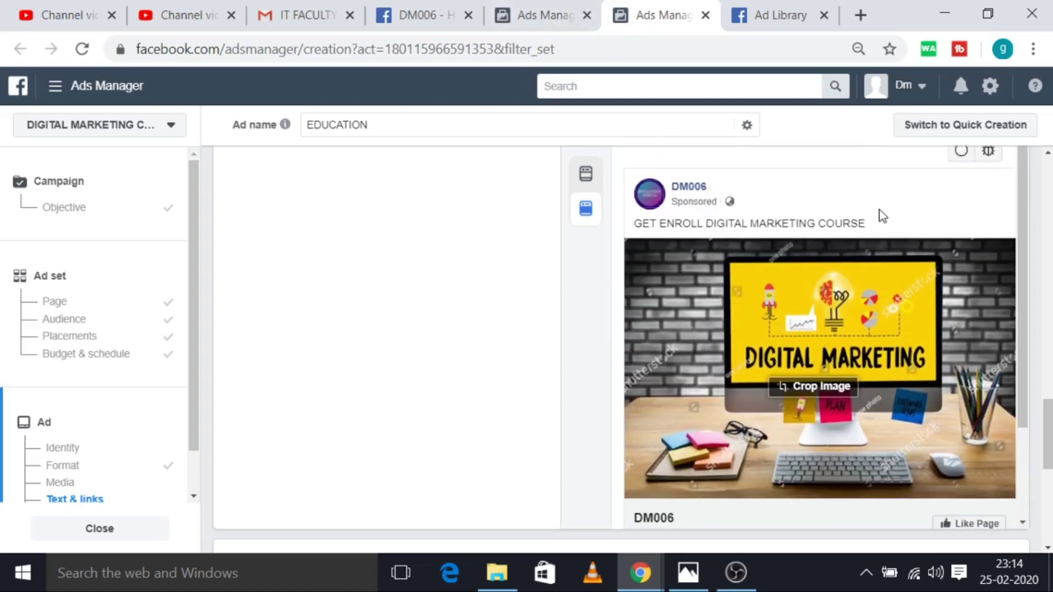
{"action": "scroll", "coordinate": [437, 312], "scroll_direction": "up", "scroll_amount": 3}
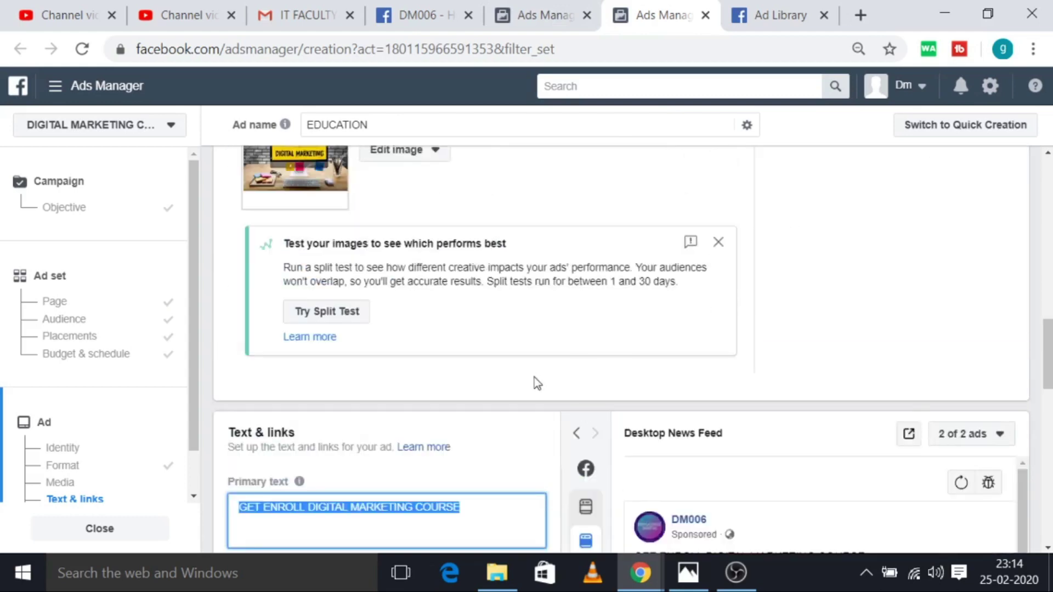
{"action": "scroll", "coordinate": [289, 455], "scroll_direction": "down", "scroll_amount": 5}
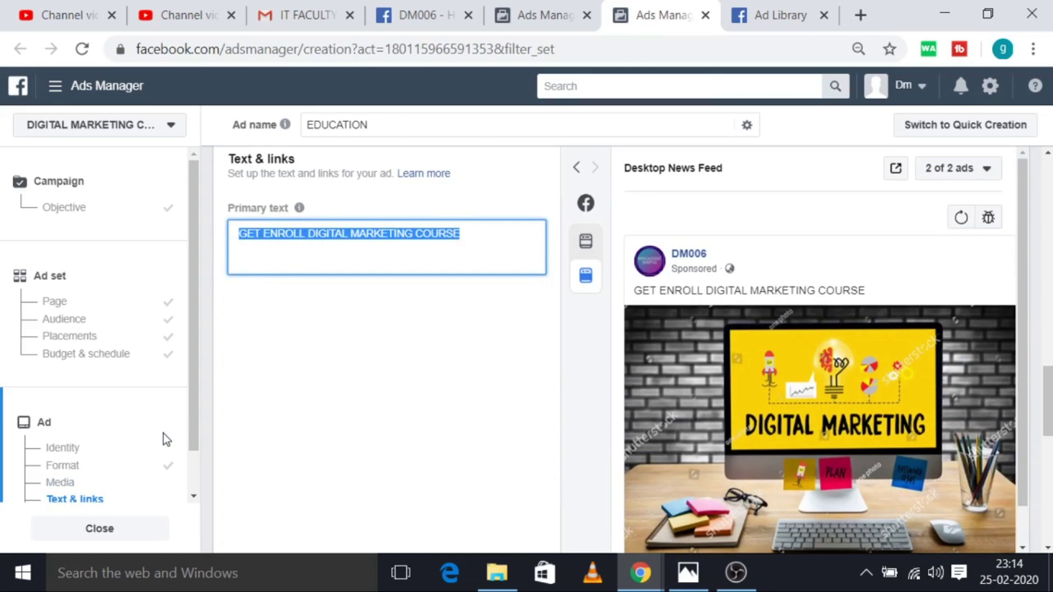
{"action": "scroll", "coordinate": [162, 433], "scroll_direction": "down", "scroll_amount": 2}
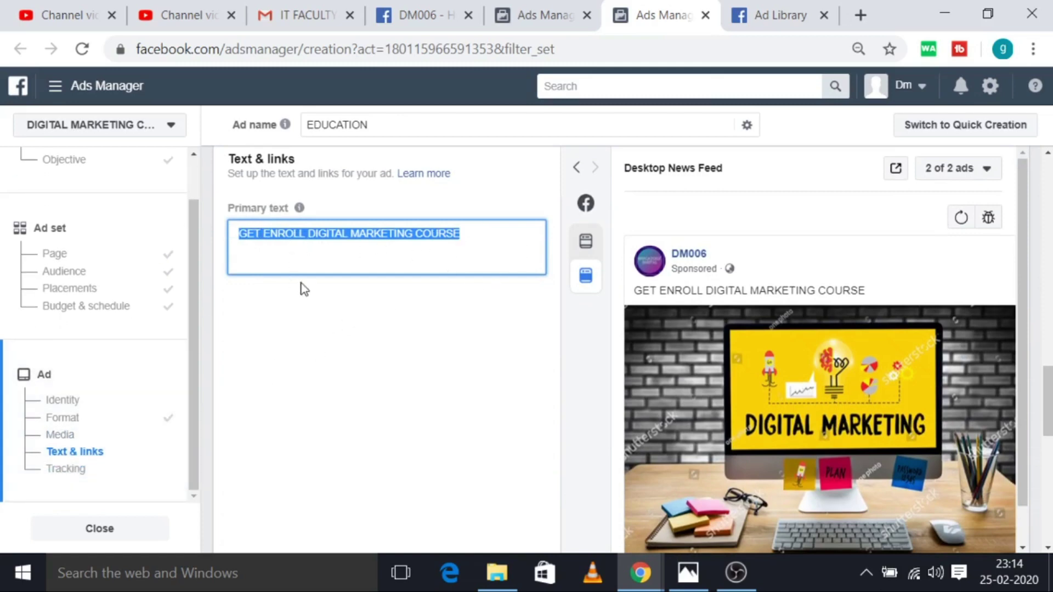
Open Google in a new browser tab and search for facebook ads library
{"action": "left_click", "coordinate": [771, 6]}
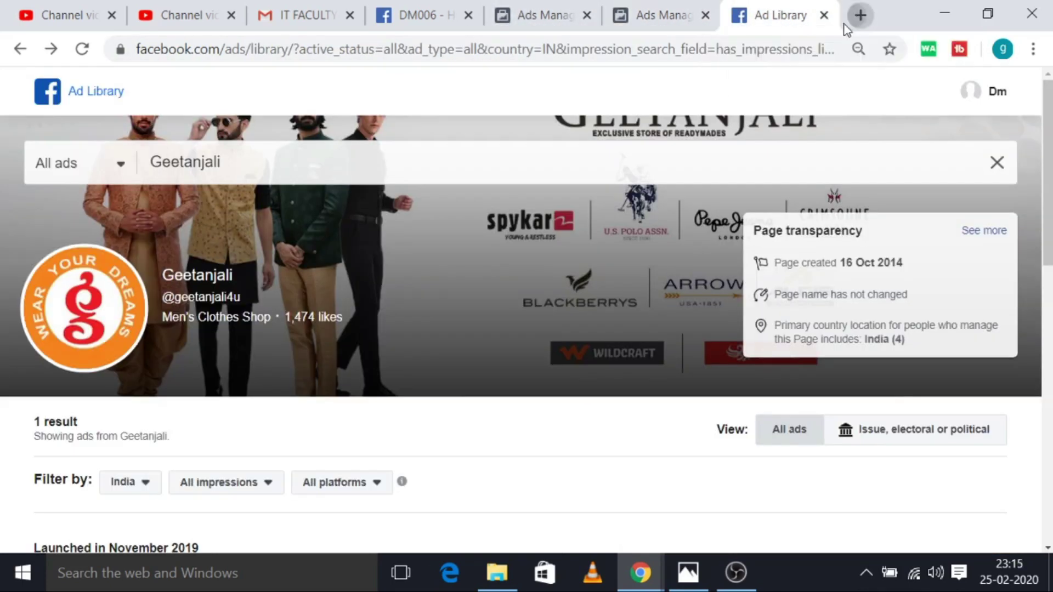
{"action": "left_click", "coordinate": [860, 15]}
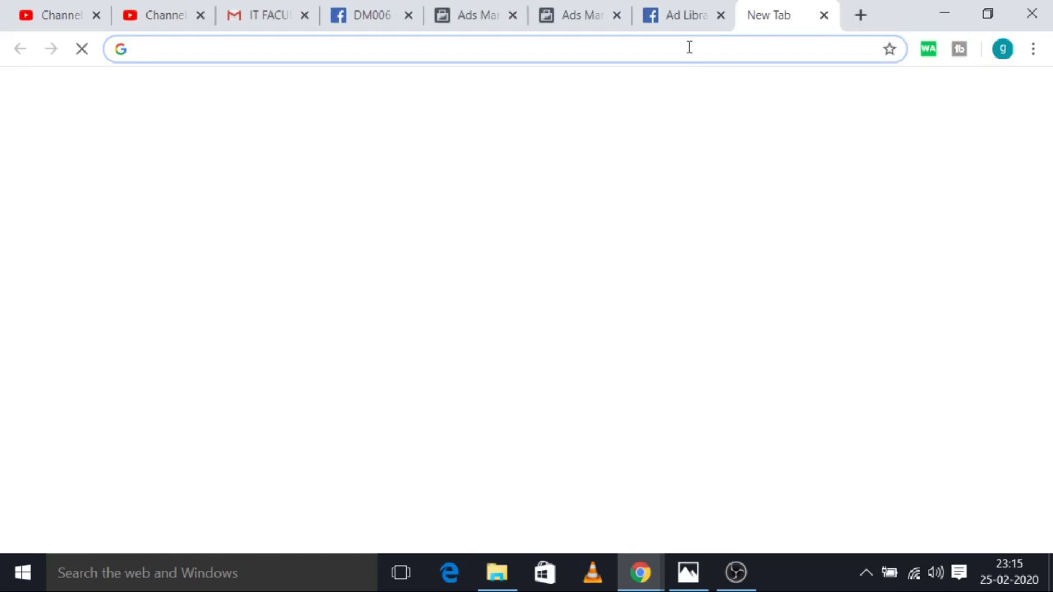
{"action": "type", "text": "GOogle.com"}
{"action": "key", "text": "Return"}
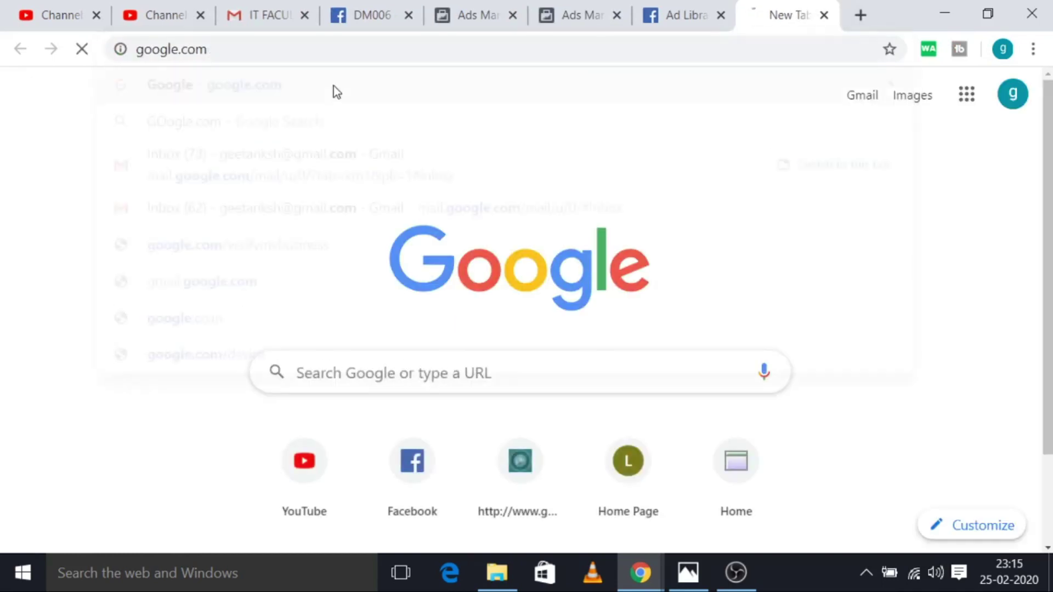
{"action": "type", "text": "FA"}
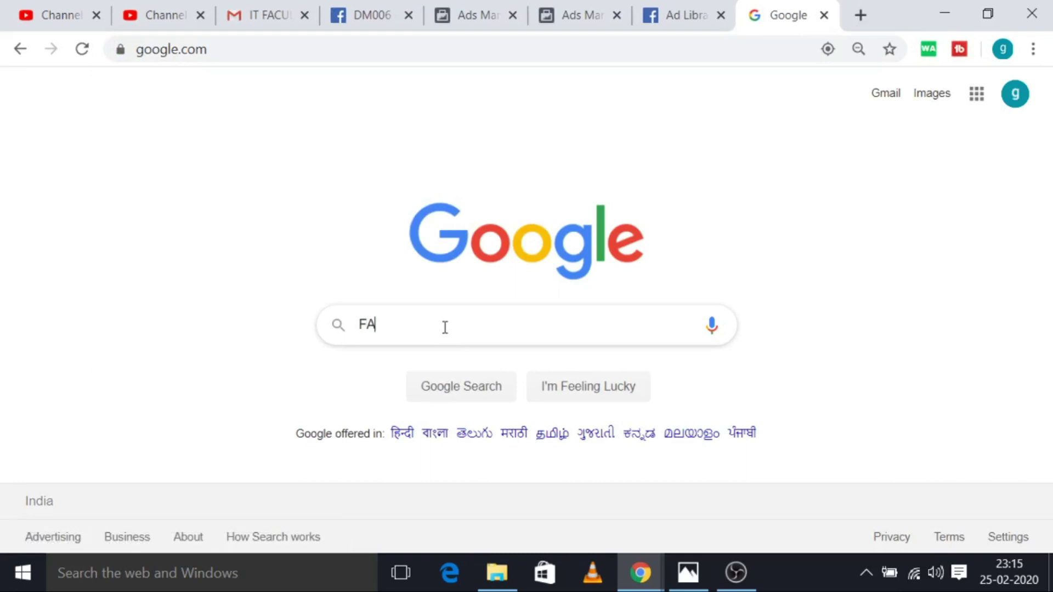
{"action": "type", "text": "CEBOOK"}
{"action": "left_click", "coordinate": [489, 371]}
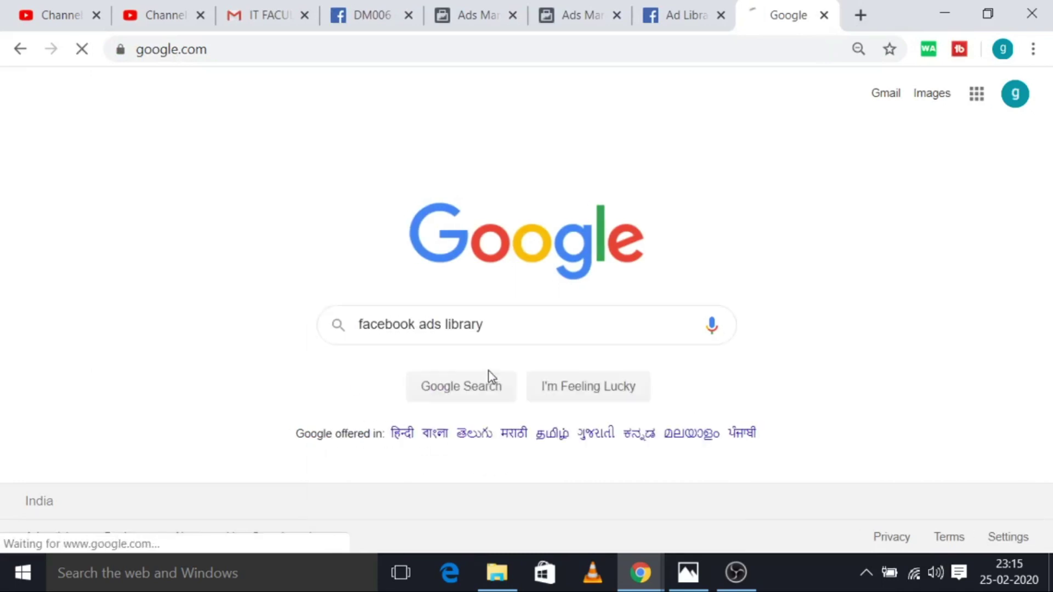
Clear the advertiser search in the already open Ad Library page and compare that page with the Google results
{"action": "left_click", "coordinate": [677, 12]}
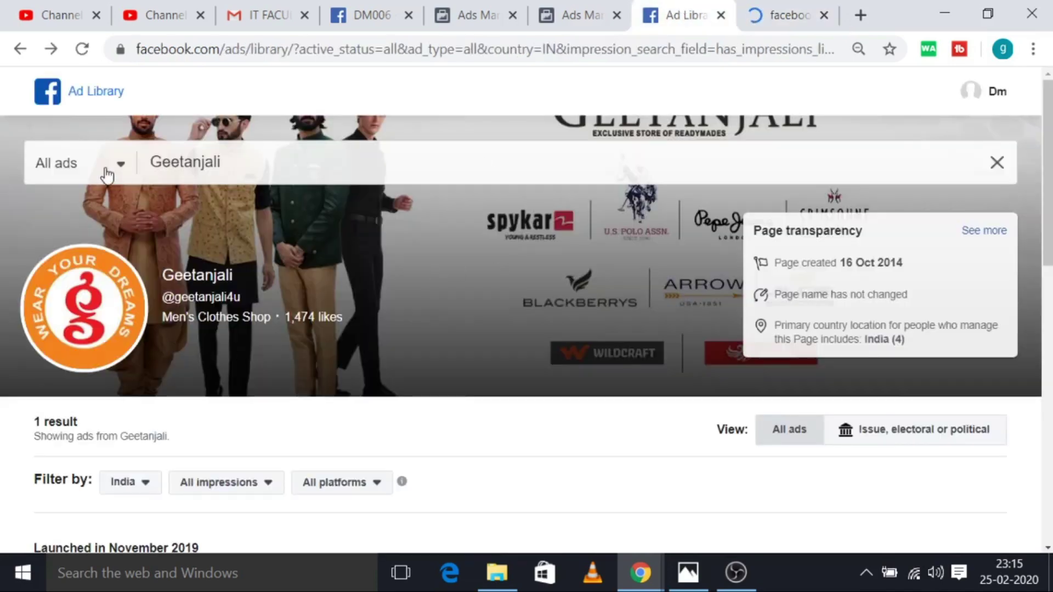
{"action": "left_click", "coordinate": [267, 147]}
{"action": "key", "text": "BackSpace"}
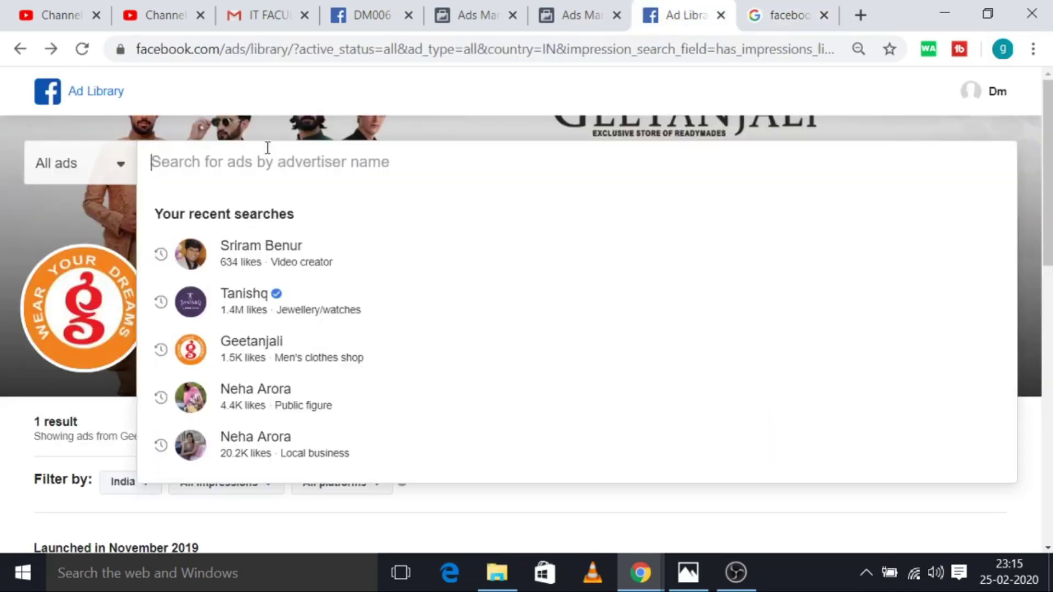
{"action": "left_click", "coordinate": [805, 11]}
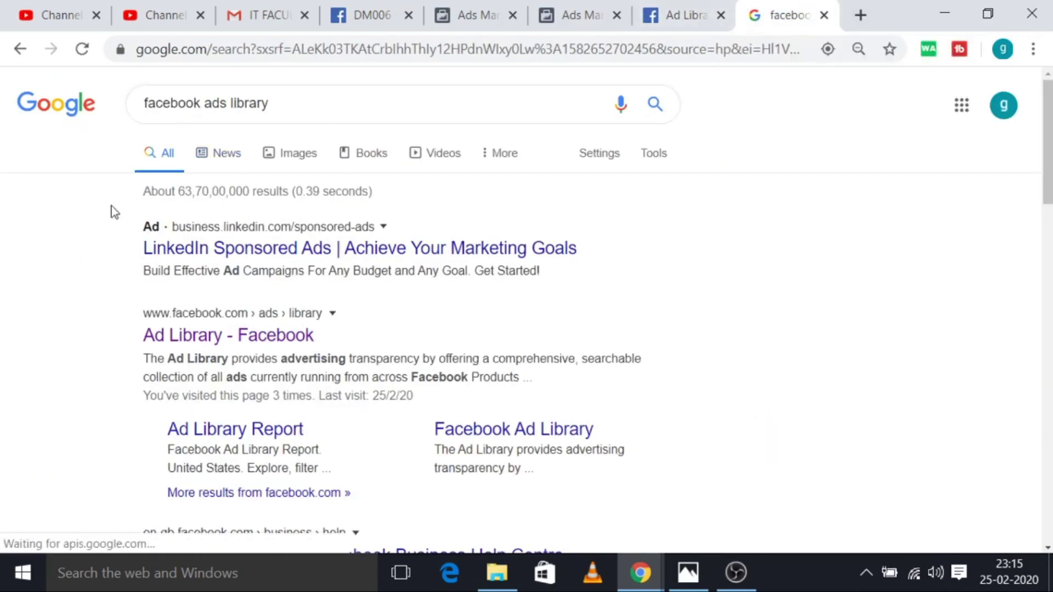
{"action": "left_click", "coordinate": [691, 15]}
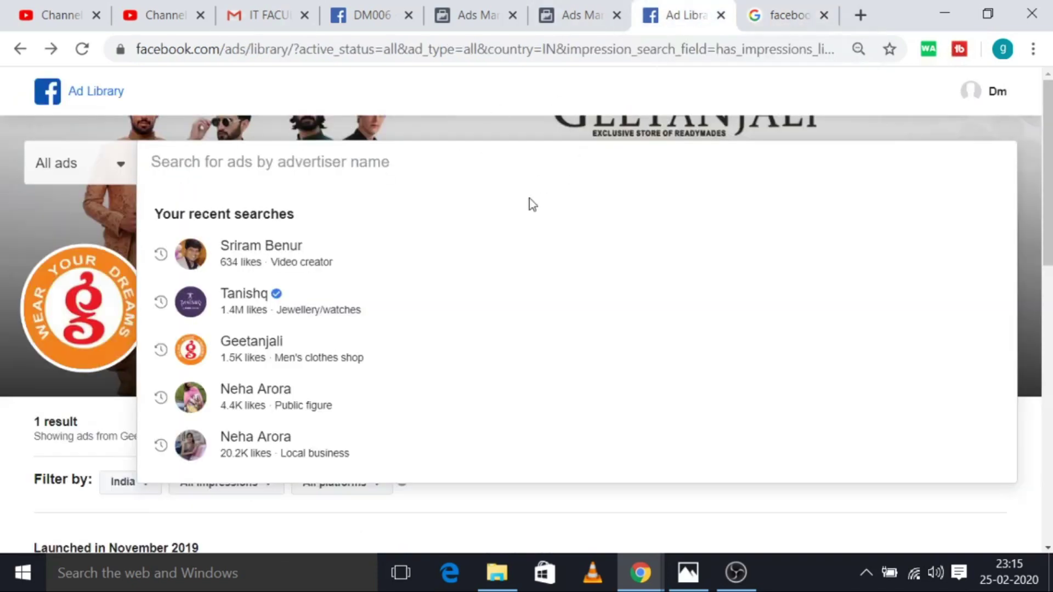
Open the Ad Library - Facebook result from the Google search and look over its landing page
{"action": "left_click", "coordinate": [768, 2]}
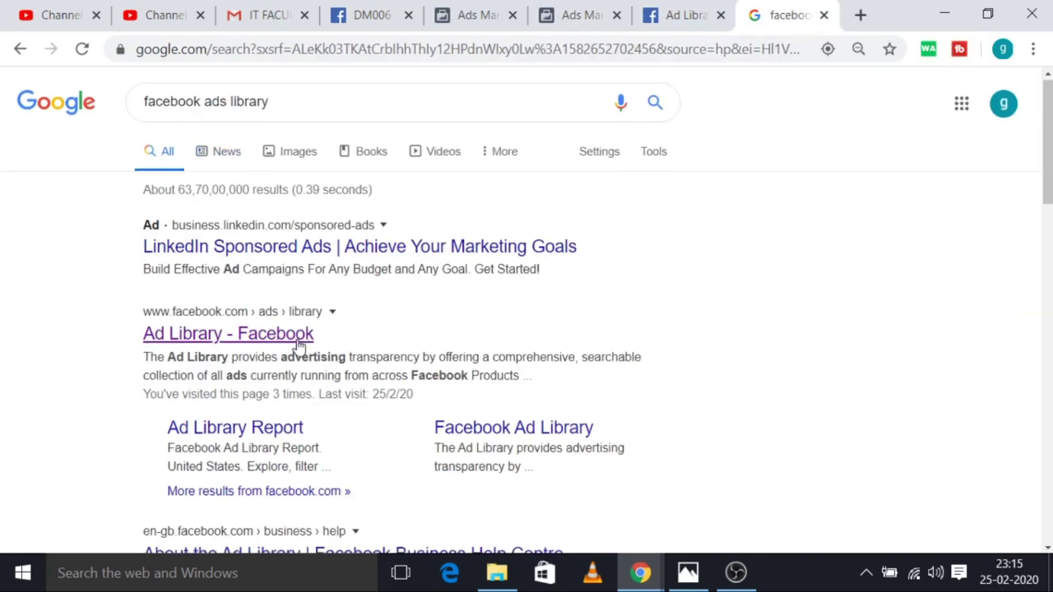
{"action": "scroll", "coordinate": [299, 345], "scroll_direction": "down", "scroll_amount": 2}
{"action": "left_click", "coordinate": [237, 244]}
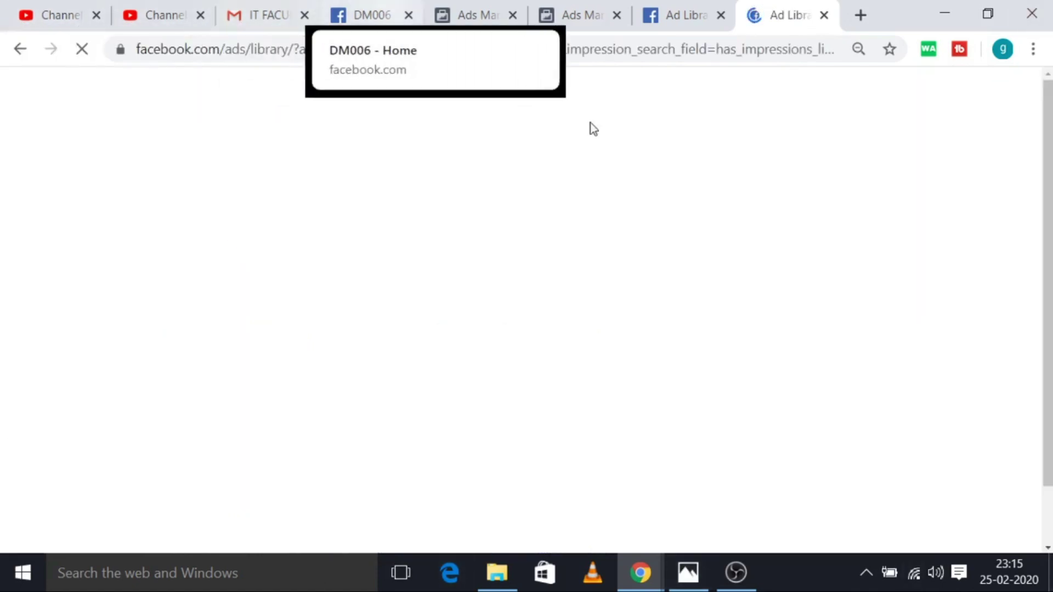
{"action": "scroll", "coordinate": [702, 347], "scroll_direction": "down", "scroll_amount": 2}
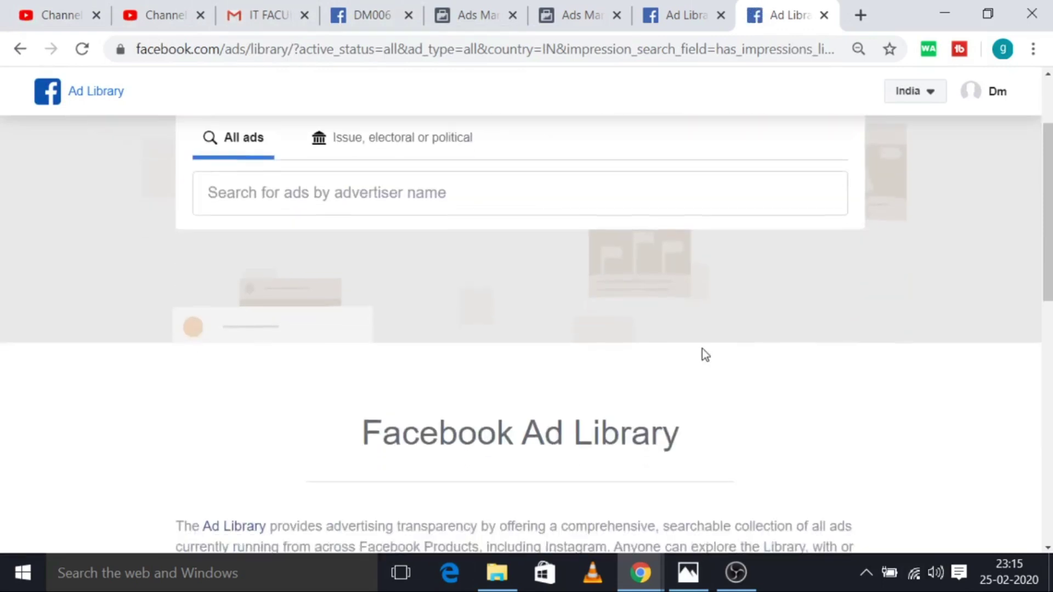
{"action": "scroll", "coordinate": [308, 371], "scroll_direction": "up", "scroll_amount": 2}
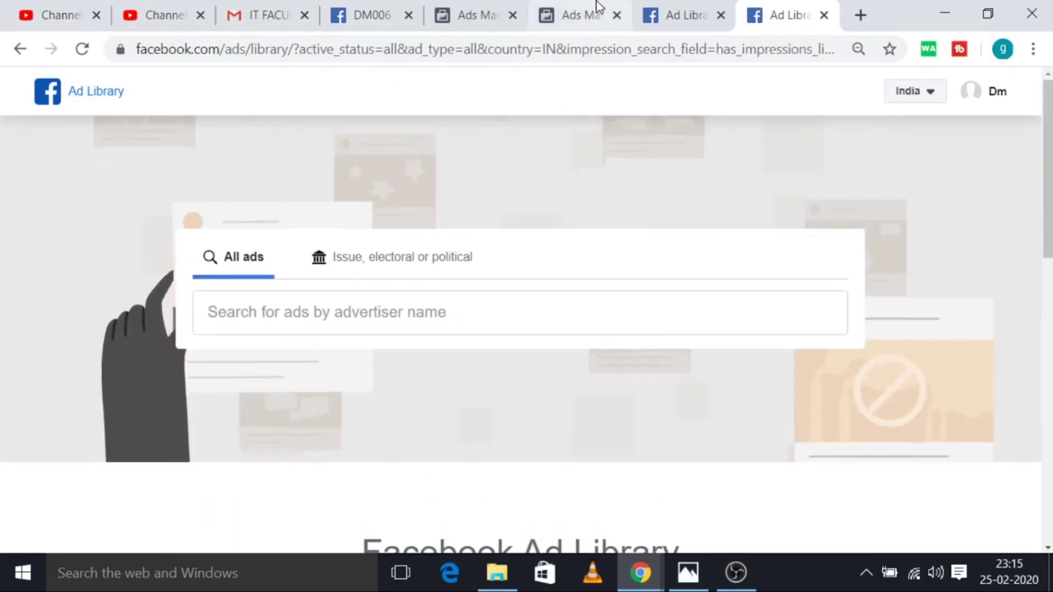
Return to the EDUCATION ad in Ads Manager and look through its Text & links and Tracking sections
{"action": "left_click", "coordinate": [471, 11]}
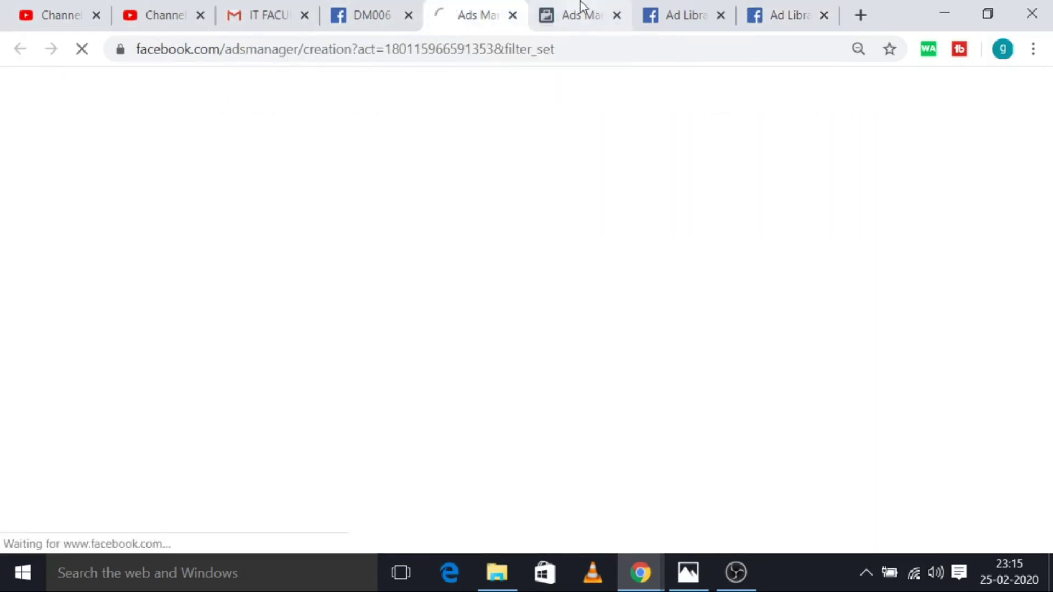
{"action": "left_click", "coordinate": [583, 7]}
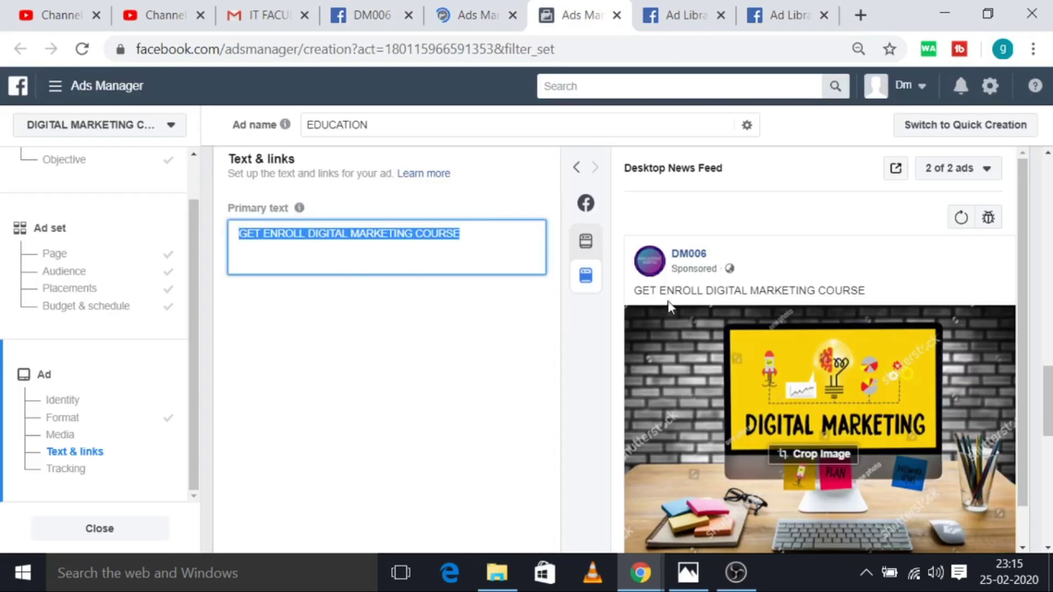
{"action": "scroll", "coordinate": [822, 470], "scroll_direction": "down", "scroll_amount": 2}
{"action": "scroll", "coordinate": [405, 475], "scroll_direction": "down", "scroll_amount": 5}
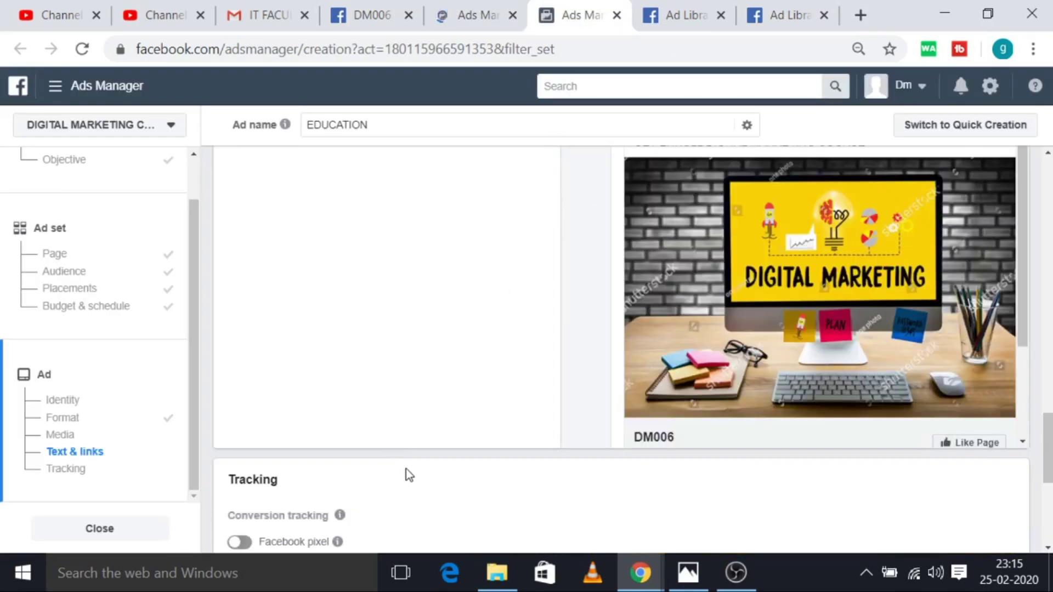
{"action": "scroll", "coordinate": [656, 364], "scroll_direction": "down", "scroll_amount": 2}
{"action": "scroll", "coordinate": [656, 364], "scroll_direction": "up", "scroll_amount": 10}
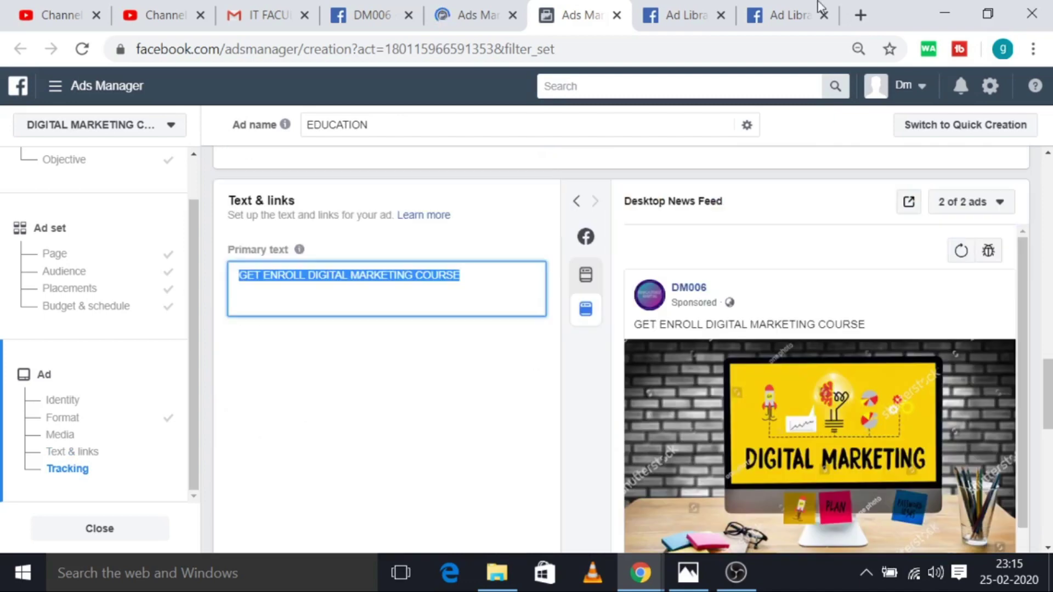
Go back to the new Ad Library page and open the Geetanjali clothes shop's ads from the recent searches
{"action": "left_click", "coordinate": [791, 6]}
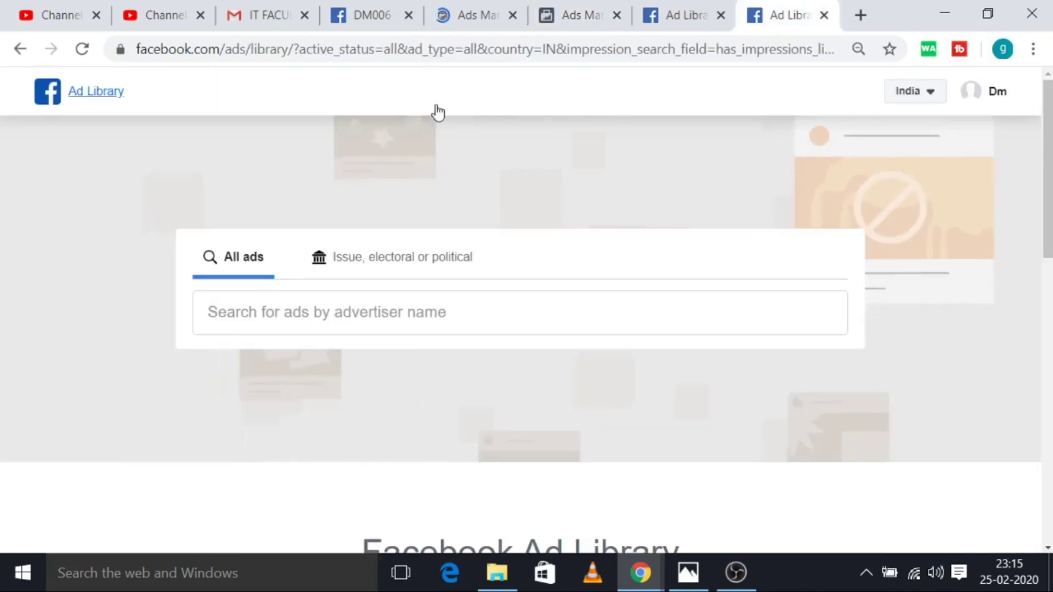
{"action": "left_click", "coordinate": [371, 314]}
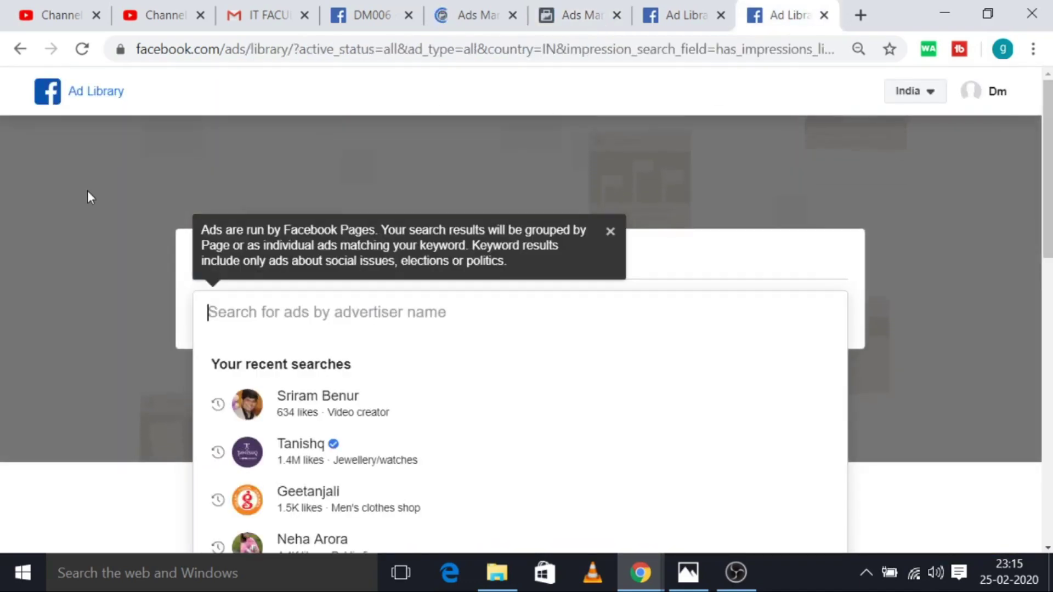
{"action": "left_click", "coordinate": [310, 496]}
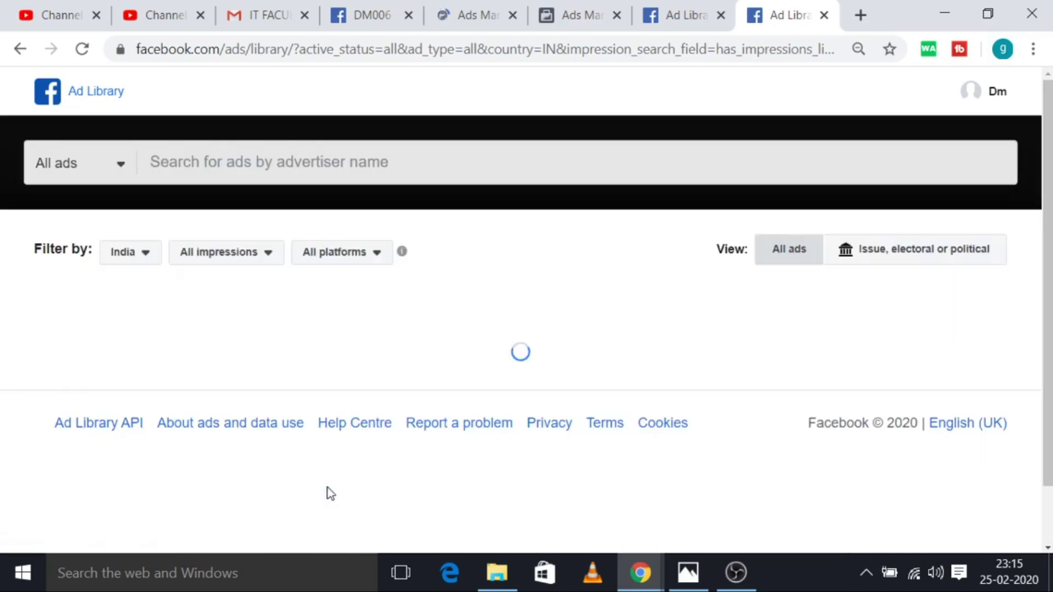
Look over Geetanjali's men's ethnic wear ad, including its start date, platforms and ad text, and the page's transparency details
{"action": "scroll", "coordinate": [265, 361], "scroll_direction": "down", "scroll_amount": 6}
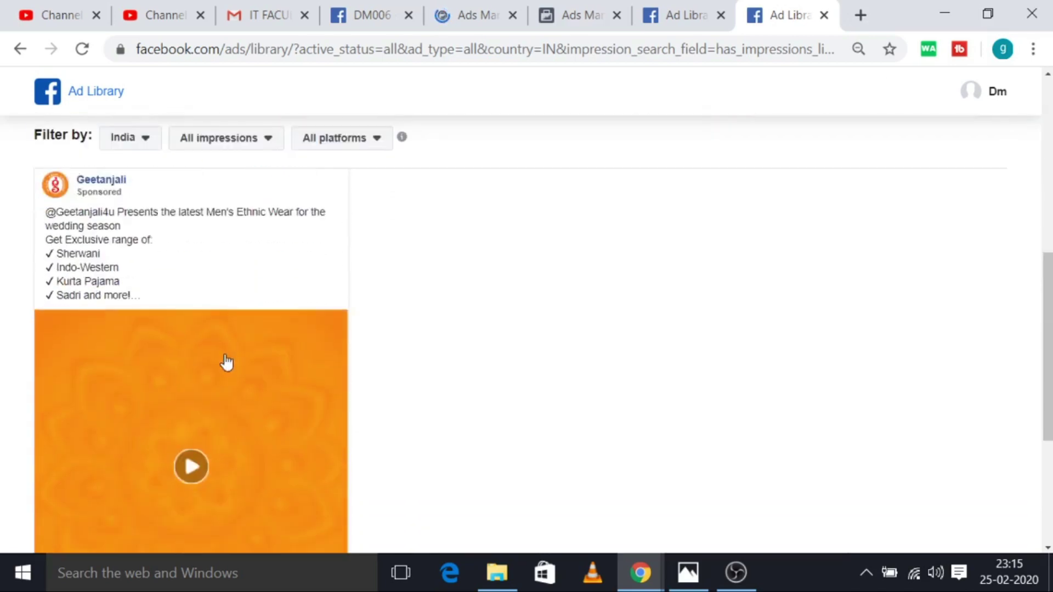
{"action": "scroll", "coordinate": [99, 262], "scroll_direction": "up", "scroll_amount": 3}
{"action": "scroll", "coordinate": [99, 261], "scroll_direction": "down", "scroll_amount": 3}
{"action": "scroll", "coordinate": [110, 252], "scroll_direction": "up", "scroll_amount": 2}
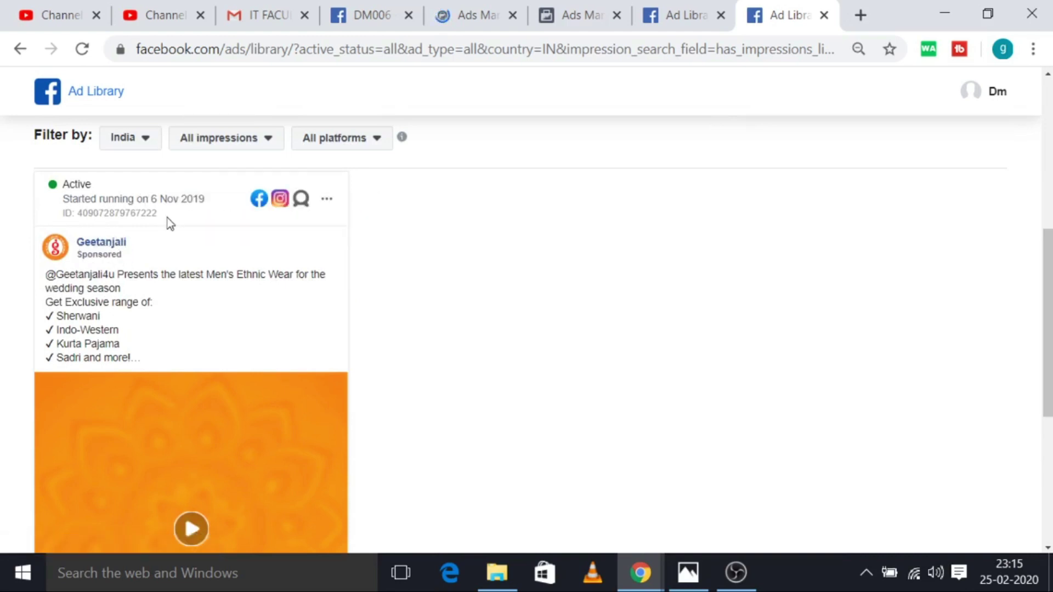
{"action": "scroll", "coordinate": [155, 258], "scroll_direction": "down", "scroll_amount": 2}
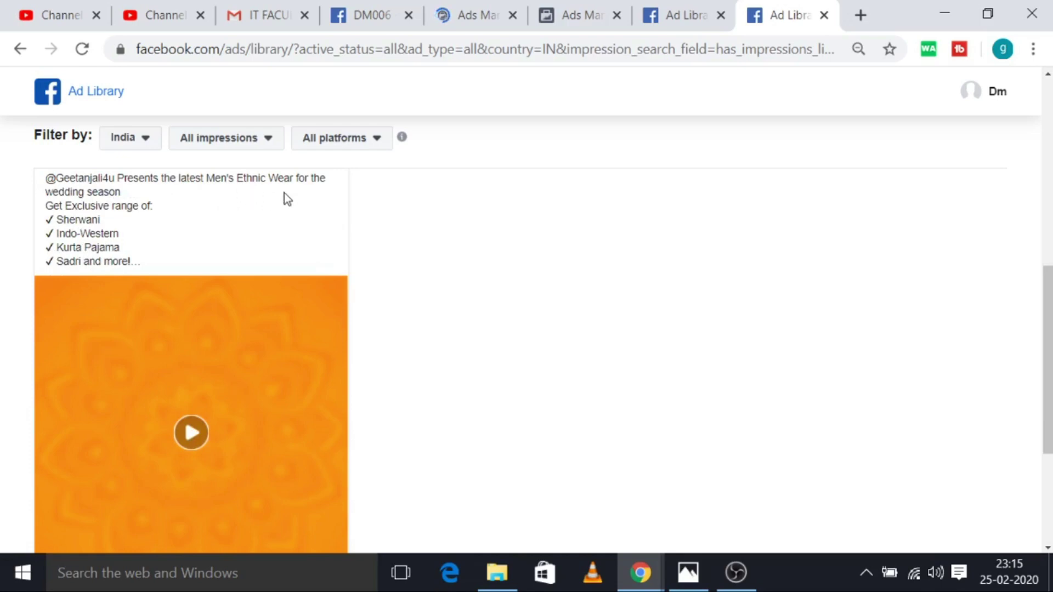
{"action": "scroll", "coordinate": [284, 193], "scroll_direction": "up", "scroll_amount": 8}
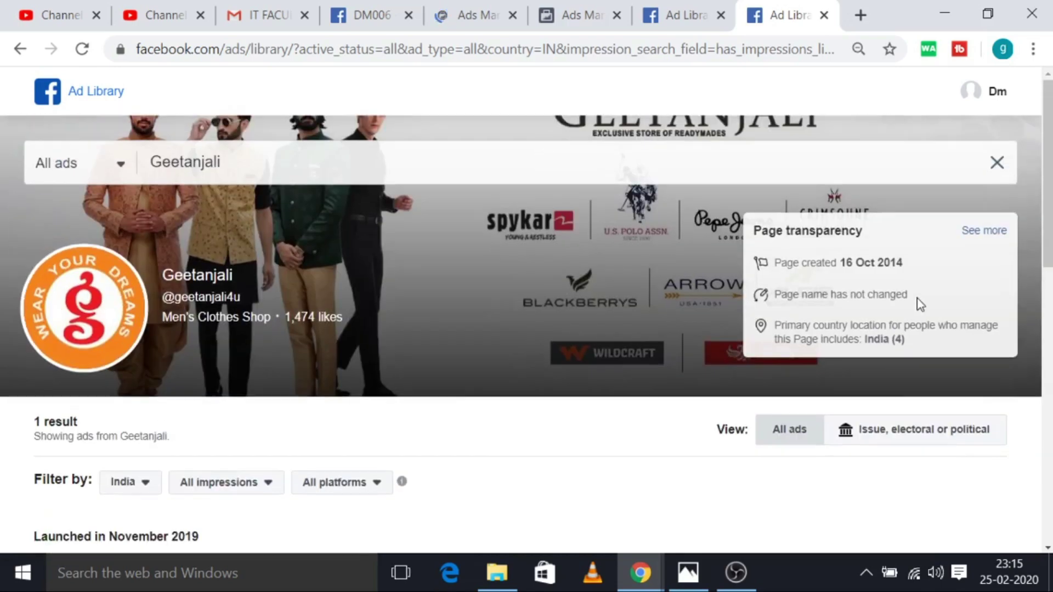
Replace the advertiser search with UNAC and open the ads of the verified Unacademy education website page
{"action": "left_click", "coordinate": [275, 162]}
{"action": "key", "text": "BackSpace"}
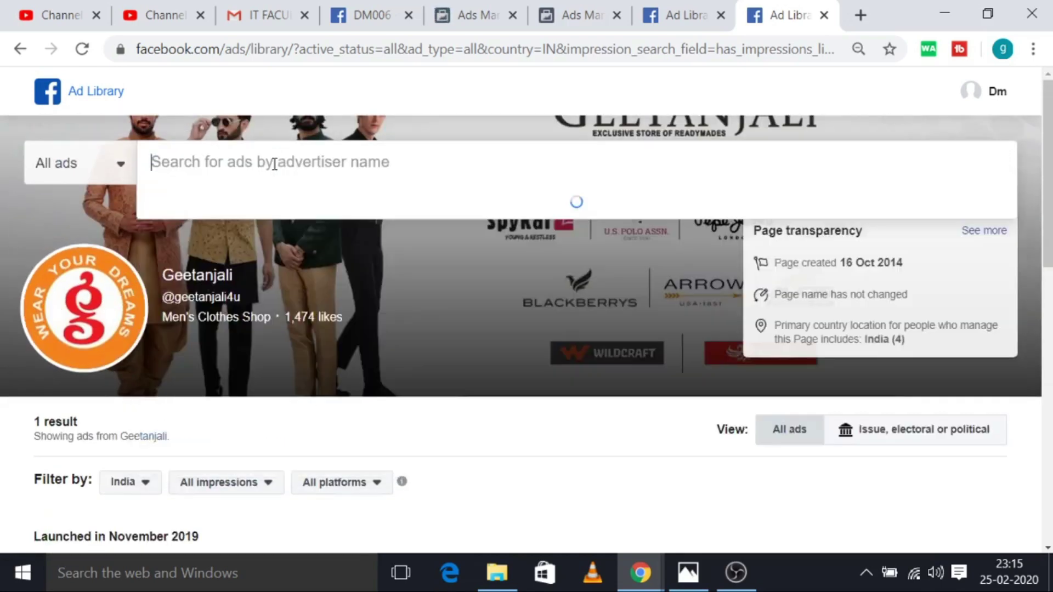
{"action": "type", "text": "UNACE"}
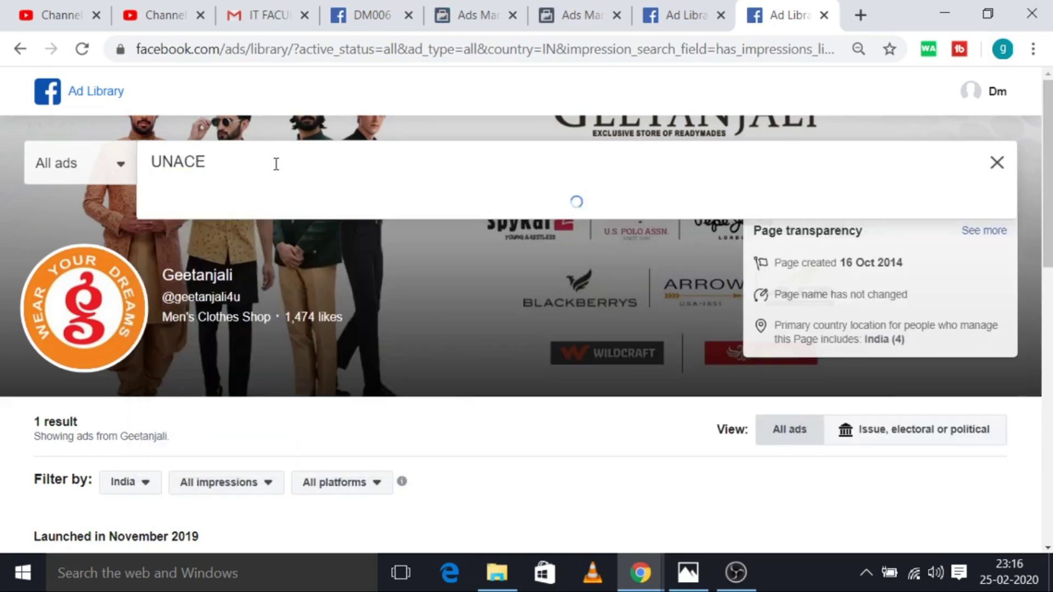
{"action": "key", "text": "BackSpace"}
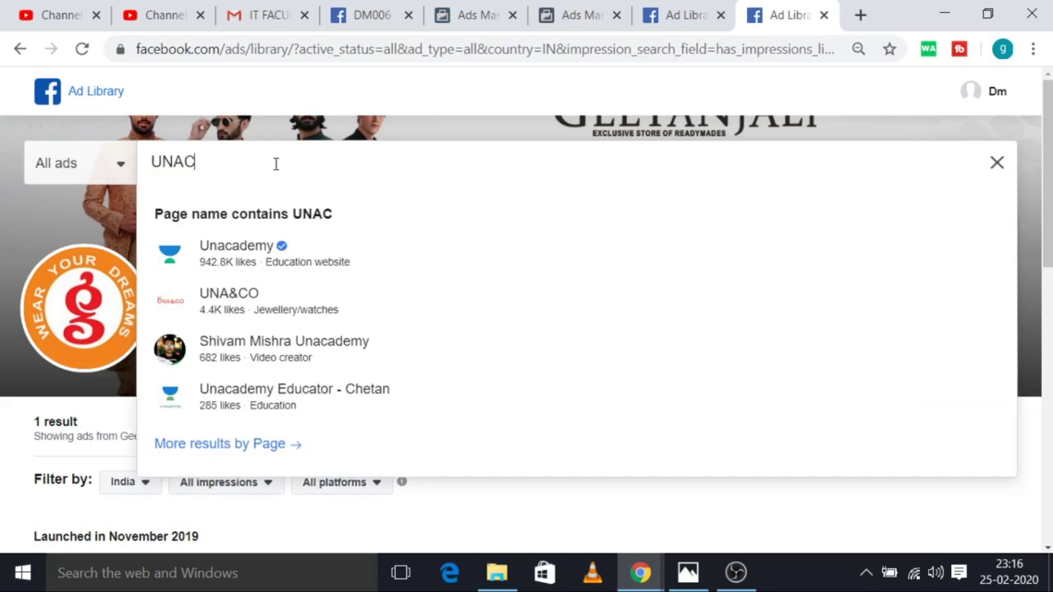
{"action": "left_click", "coordinate": [237, 272]}
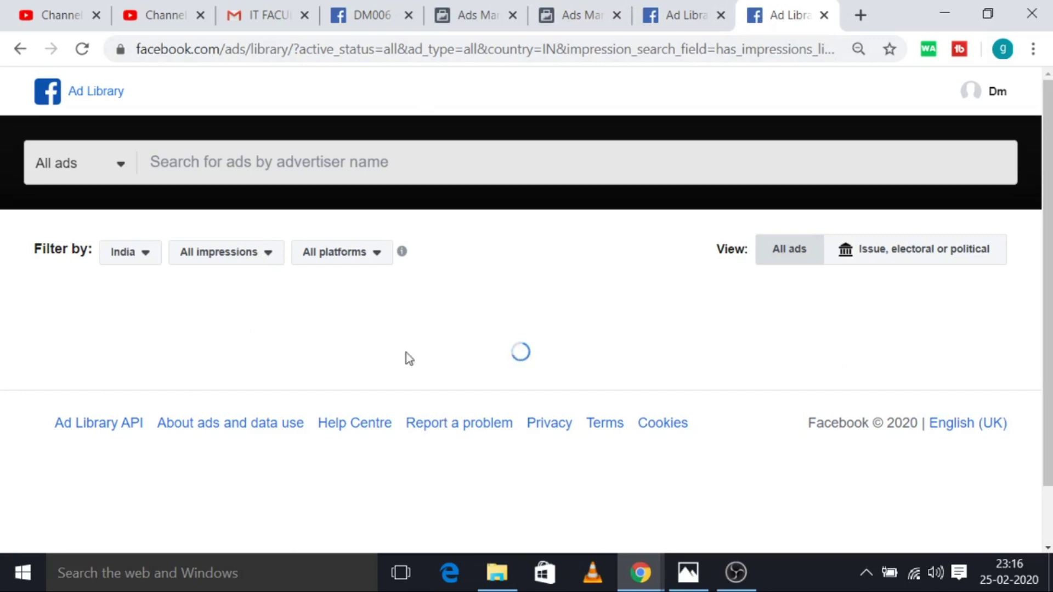
Examine the texts and offers of Unacademy's ads, and reload the page to check its transparency and spending details
{"action": "scroll", "coordinate": [627, 376], "scroll_direction": "down", "scroll_amount": 5}
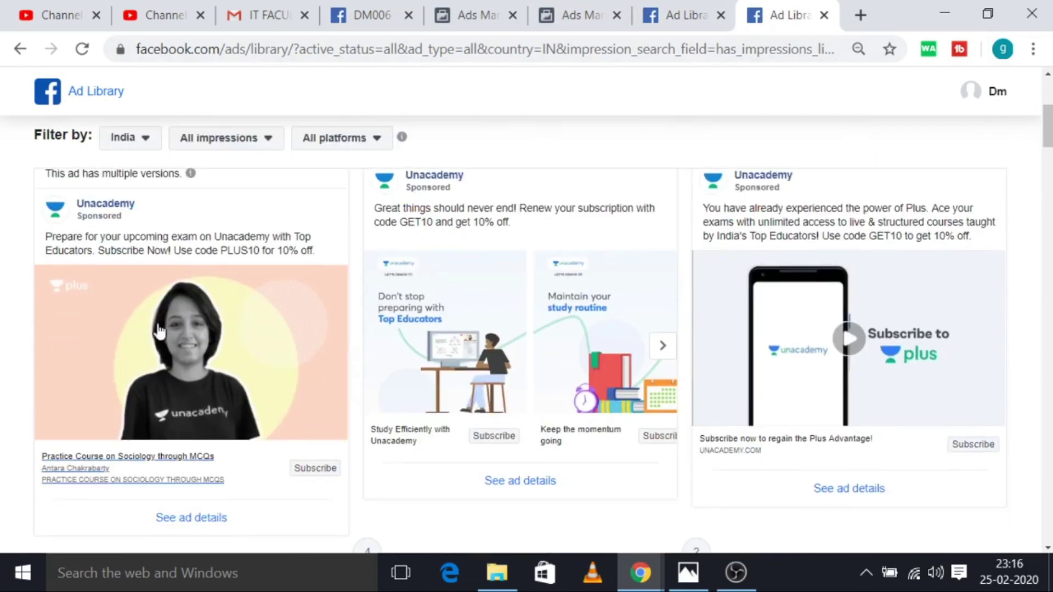
{"action": "scroll", "coordinate": [245, 351], "scroll_direction": "down", "scroll_amount": 5}
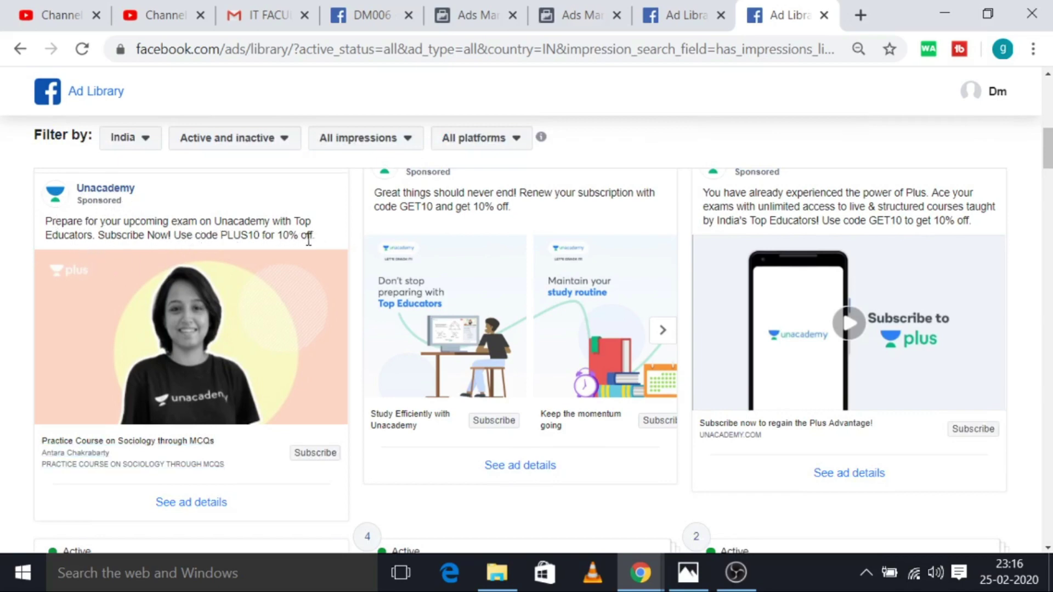
{"action": "left_click_drag", "start_coordinate": [309, 239], "coordinate": [7, 206]}
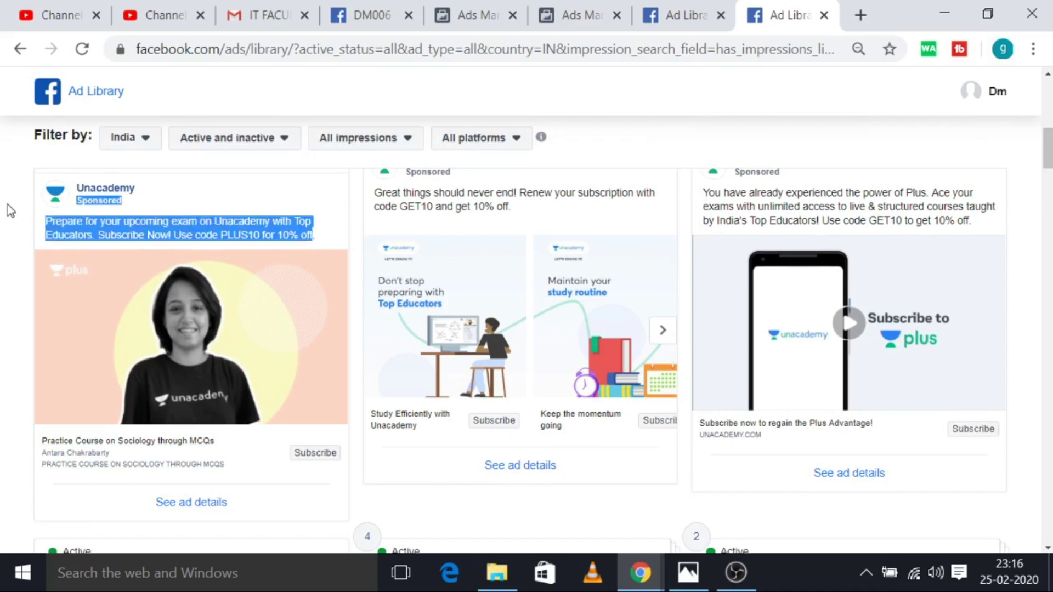
{"action": "triple_click", "coordinate": [402, 206]}
{"action": "left_click", "coordinate": [494, 205]}
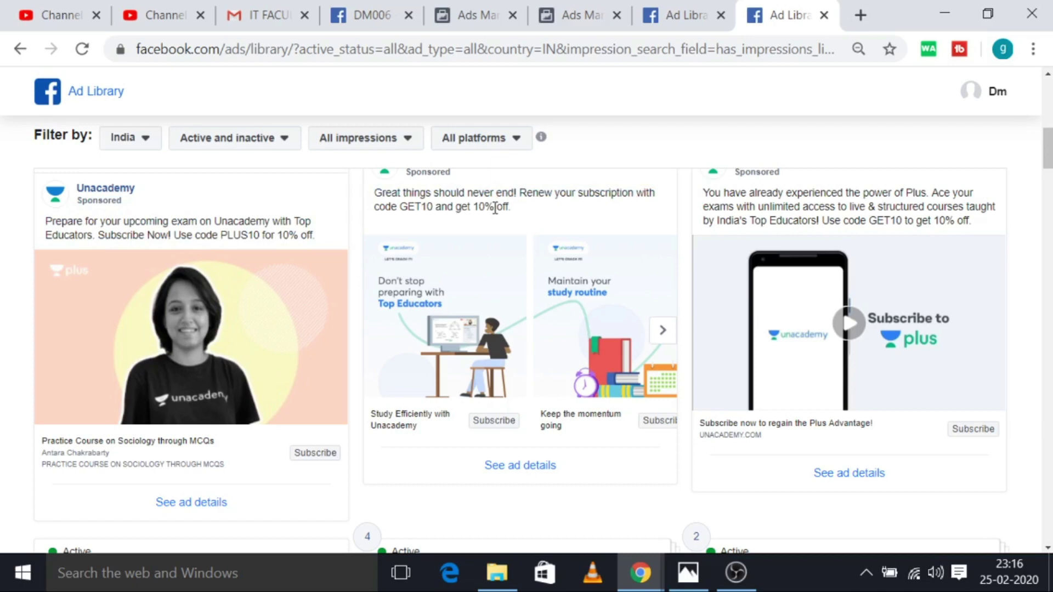
{"action": "left_click", "coordinate": [83, 48]}
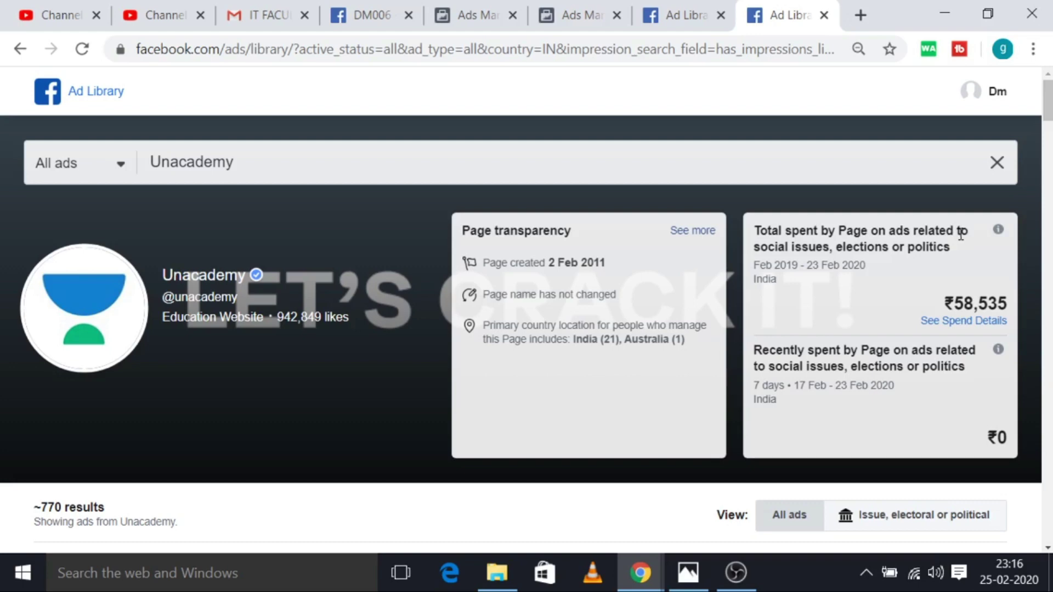
{"action": "scroll", "coordinate": [987, 334], "scroll_direction": "down", "scroll_amount": 9}
{"action": "scroll", "coordinate": [592, 390], "scroll_direction": "up", "scroll_amount": 9}
Search for the advertiser FLIPKART and open the ads of the main verified Flipkart page
{"action": "left_click", "coordinate": [284, 155]}
{"action": "double_click", "coordinate": [286, 156]}
{"action": "type", "text": "FLIPKART"}
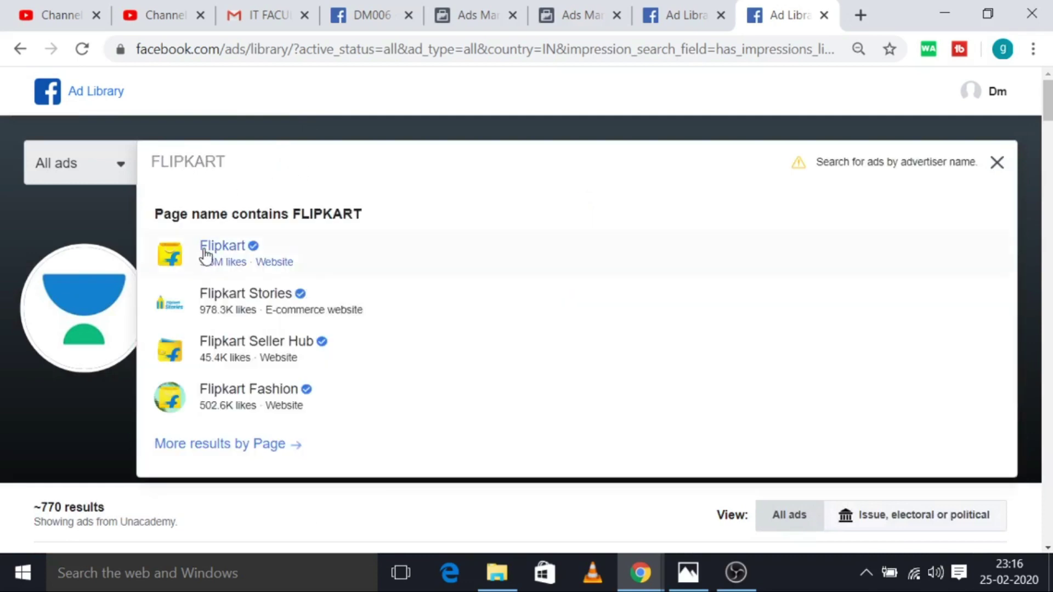
{"action": "left_click", "coordinate": [206, 254]}
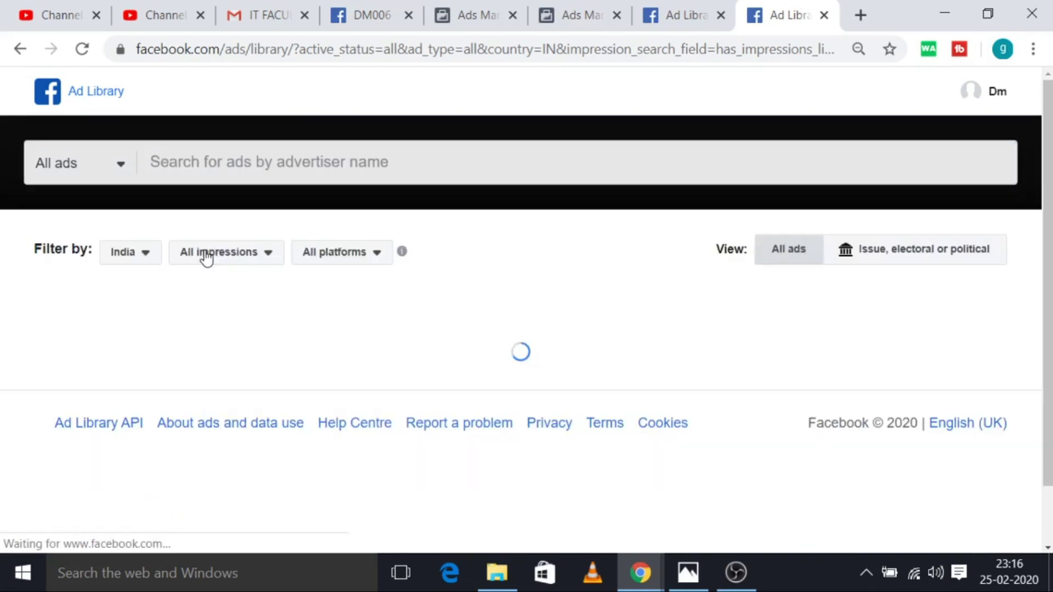
Examine Flipkart's February 2020 ads, reading the text of the first fashion ad, and return to the page overview
{"action": "scroll", "coordinate": [280, 401], "scroll_direction": "down", "scroll_amount": 1}
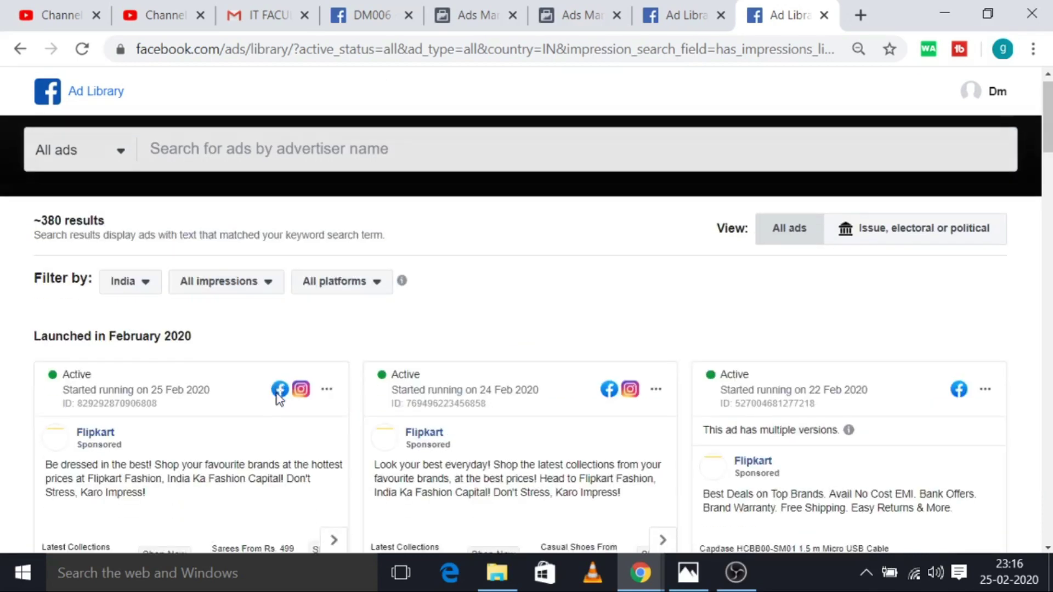
{"action": "scroll", "coordinate": [280, 399], "scroll_direction": "down", "scroll_amount": 3}
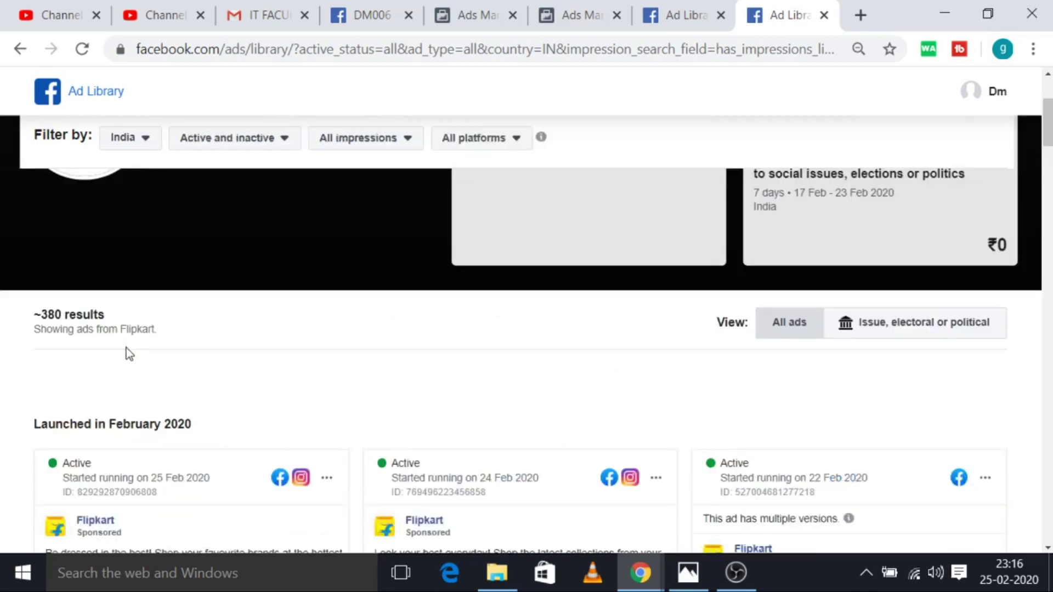
{"action": "scroll", "coordinate": [128, 348], "scroll_direction": "down", "scroll_amount": 5}
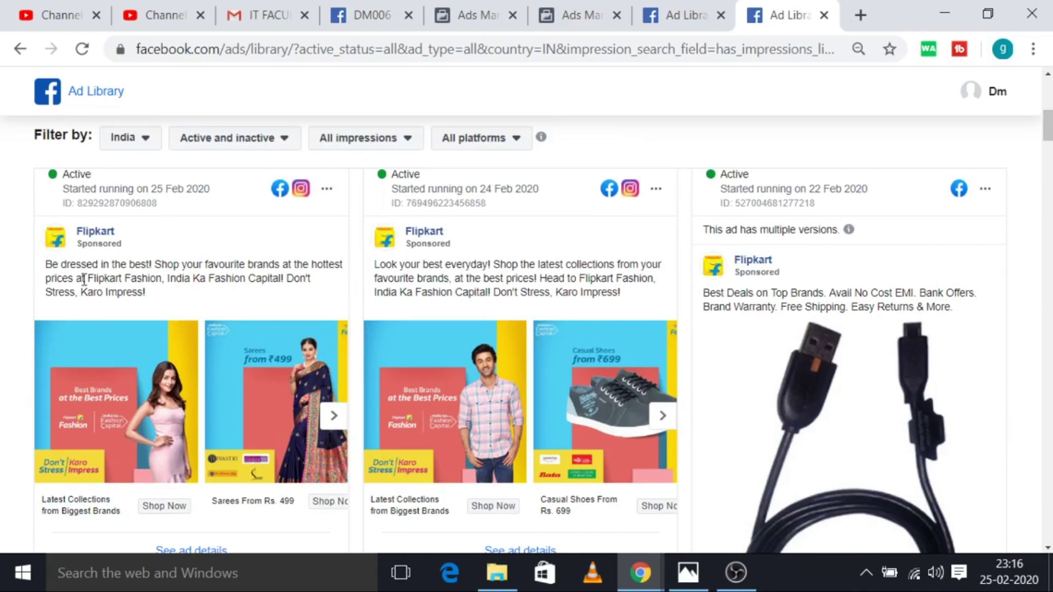
{"action": "left_click_drag", "start_coordinate": [126, 300], "coordinate": [31, 271]}
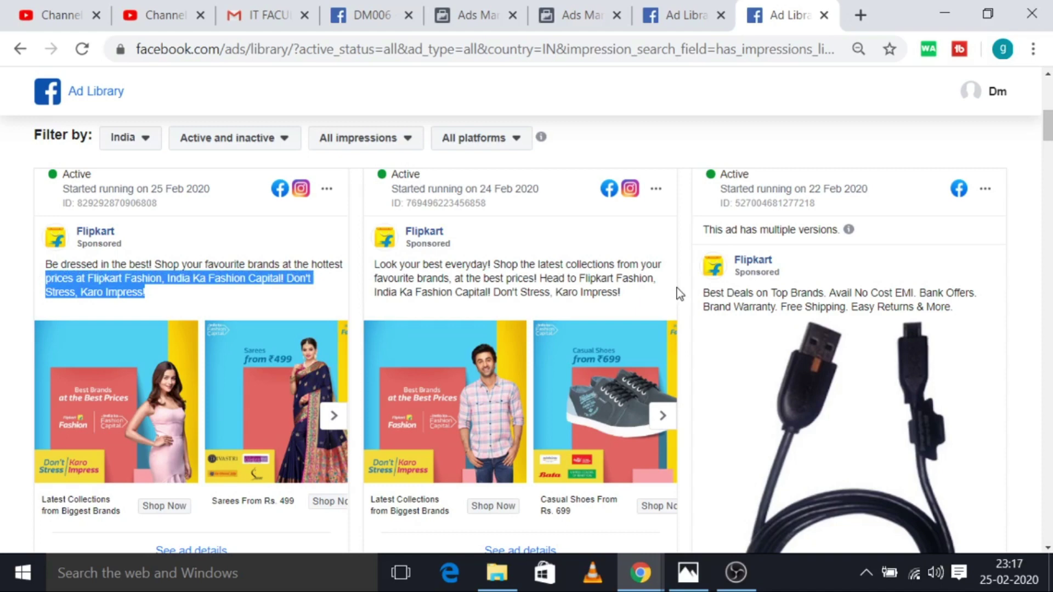
{"action": "left_click", "coordinate": [172, 296]}
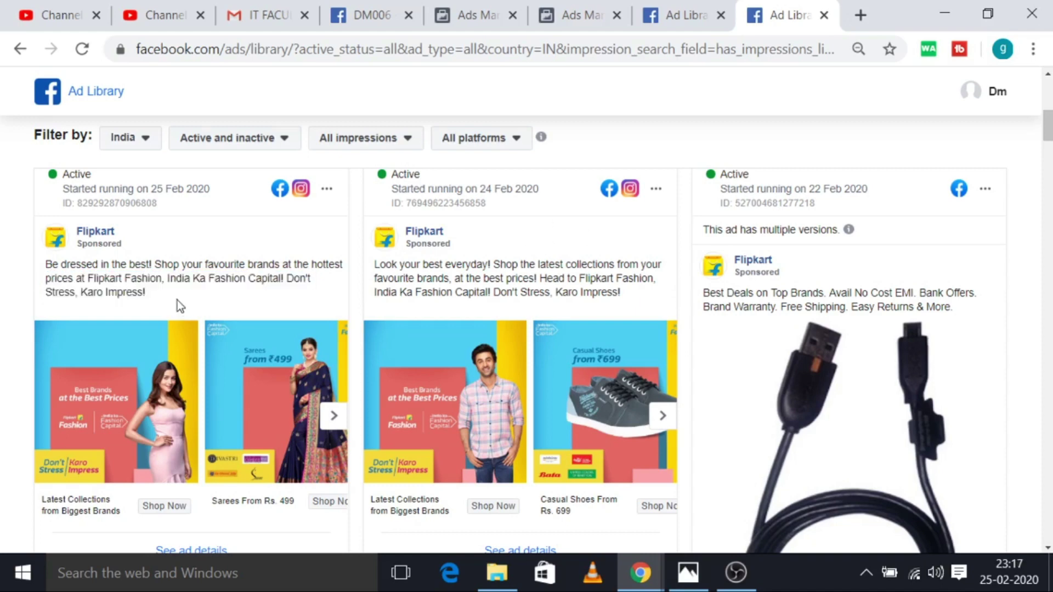
{"action": "scroll", "coordinate": [377, 273], "scroll_direction": "up", "scroll_amount": 7}
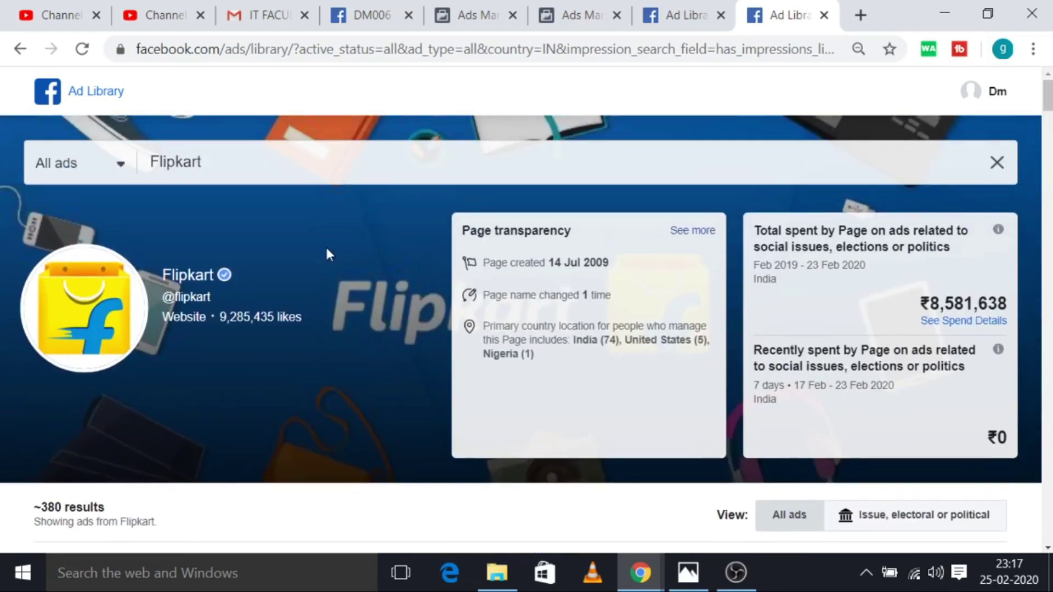
Search for the advertiser ROY DIGITAL and open the ads of the Roy Digital internet marketing service page
{"action": "left_click", "coordinate": [237, 165]}
{"action": "double_click", "coordinate": [237, 164]}
{"action": "type", "text": "ROY "}
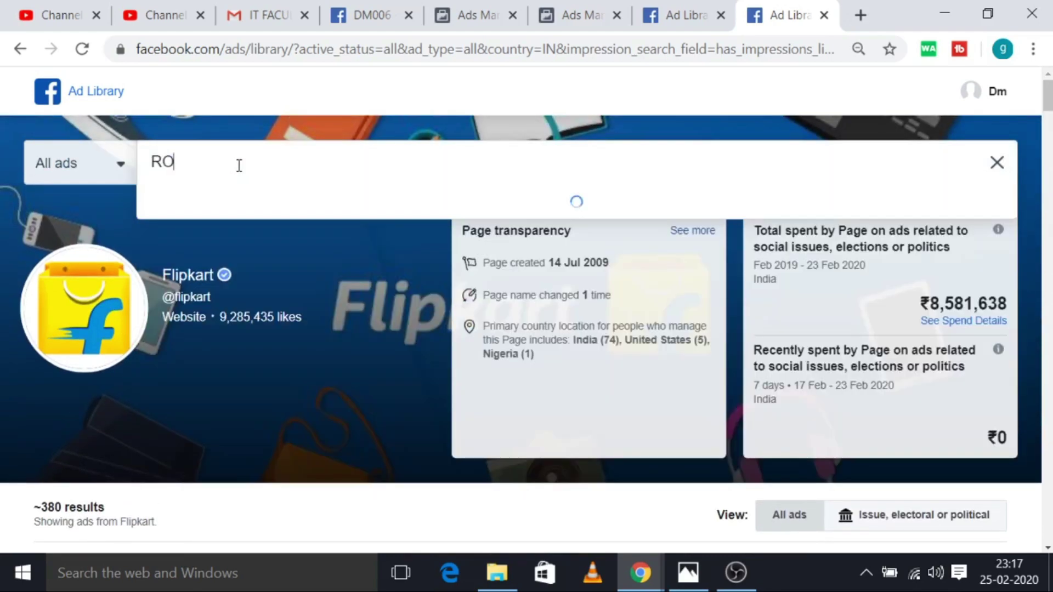
{"action": "type", "text": "DIGITAL"}
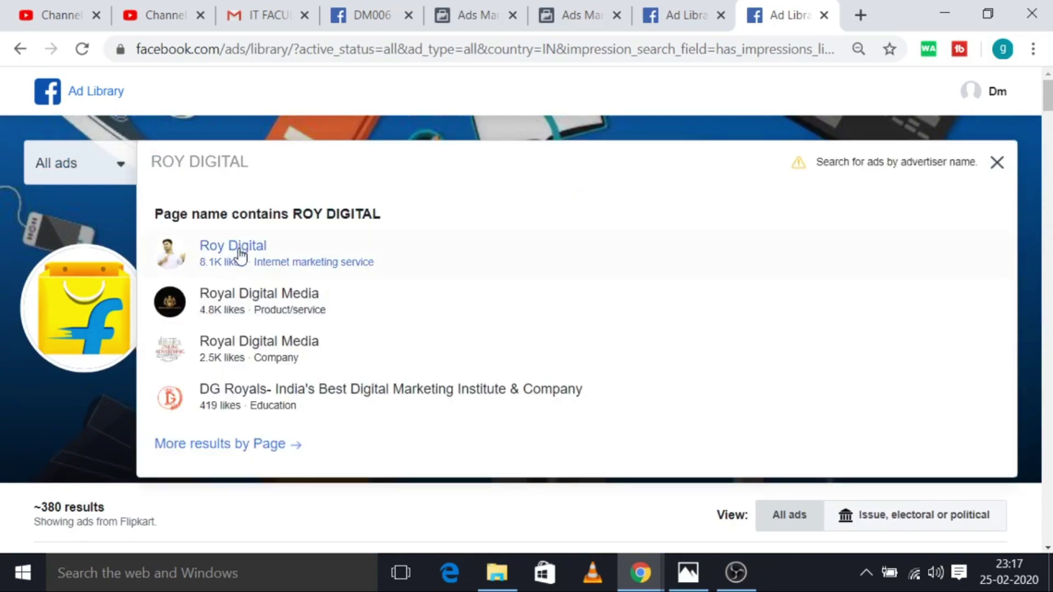
{"action": "left_click", "coordinate": [240, 255]}
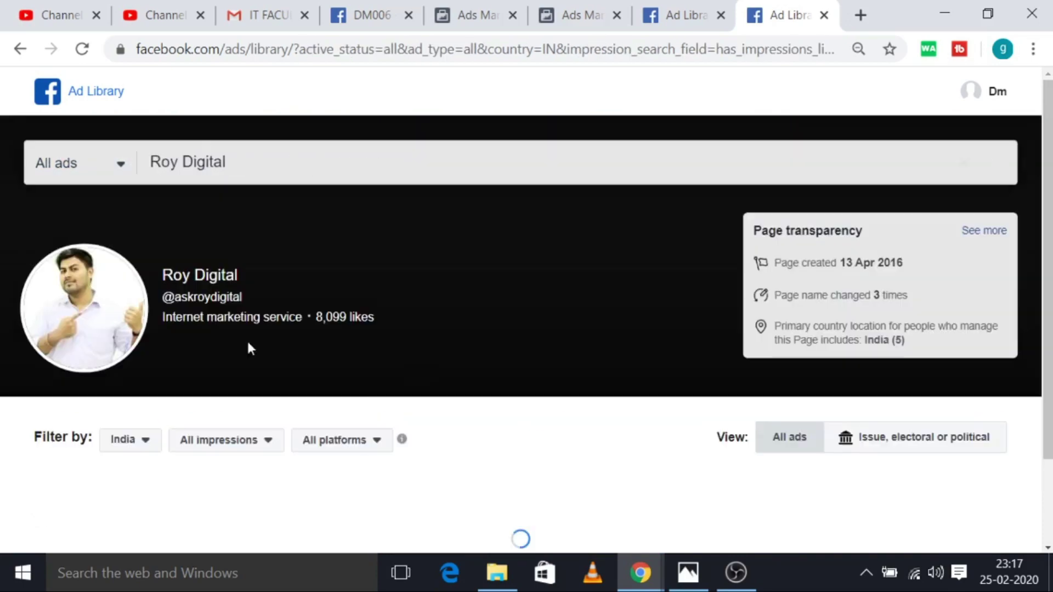
Compare Roy Digital's digital marketing course ads, checking their start dates, platforms, ad texts and video variants
{"action": "scroll", "coordinate": [248, 439], "scroll_direction": "down", "scroll_amount": 5}
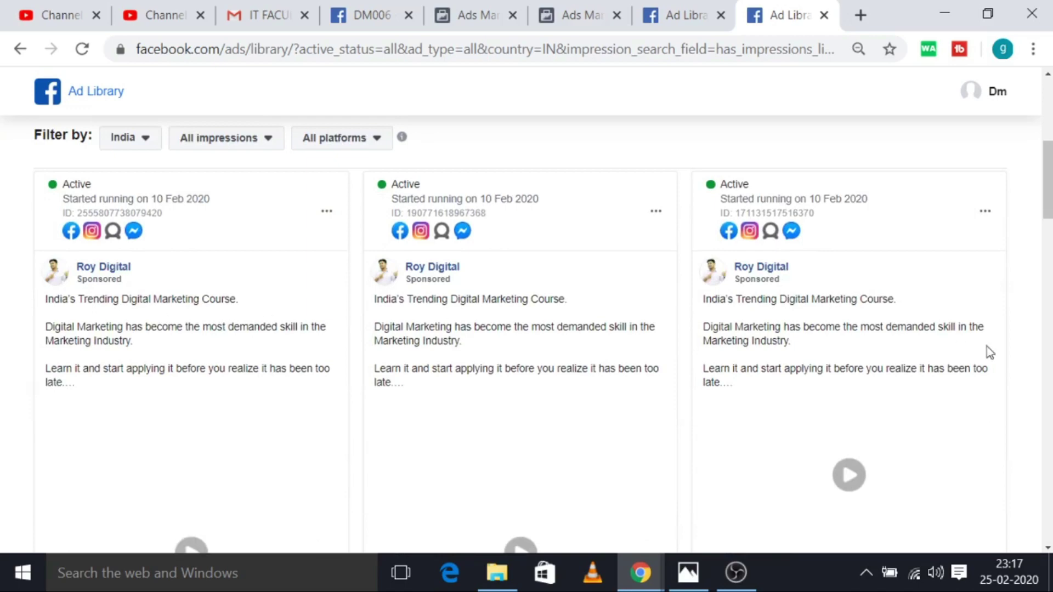
{"action": "scroll", "coordinate": [131, 356], "scroll_direction": "down", "scroll_amount": 2}
{"action": "scroll", "coordinate": [75, 317], "scroll_direction": "up", "scroll_amount": 2}
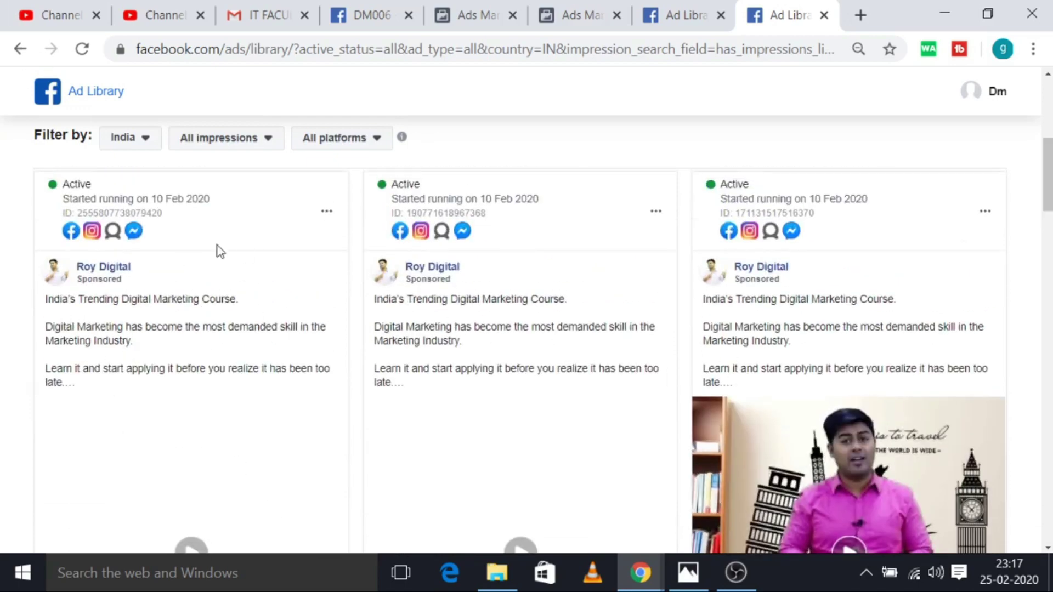
{"action": "scroll", "coordinate": [77, 308], "scroll_direction": "up", "scroll_amount": 2}
{"action": "scroll", "coordinate": [78, 301], "scroll_direction": "down", "scroll_amount": 4}
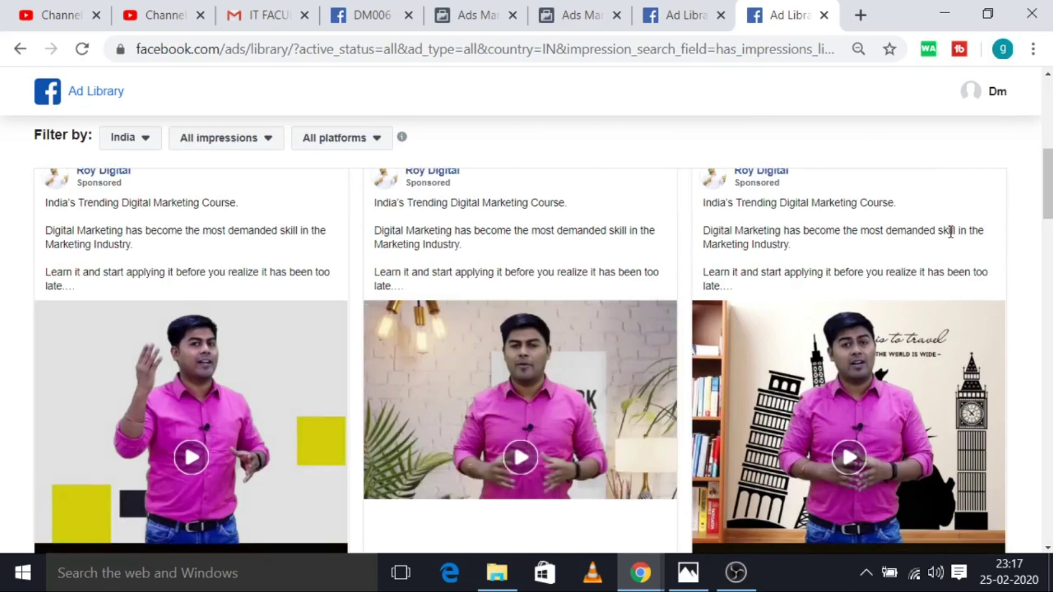
{"action": "scroll", "coordinate": [580, 231], "scroll_direction": "up", "scroll_amount": 3}
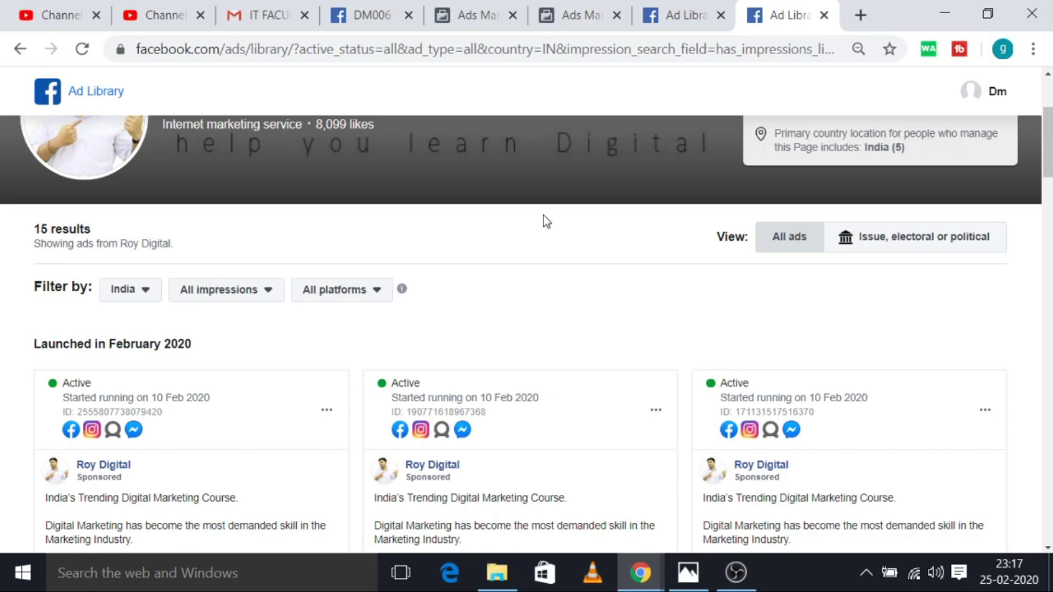
{"action": "scroll", "coordinate": [439, 302], "scroll_direction": "down", "scroll_amount": 3}
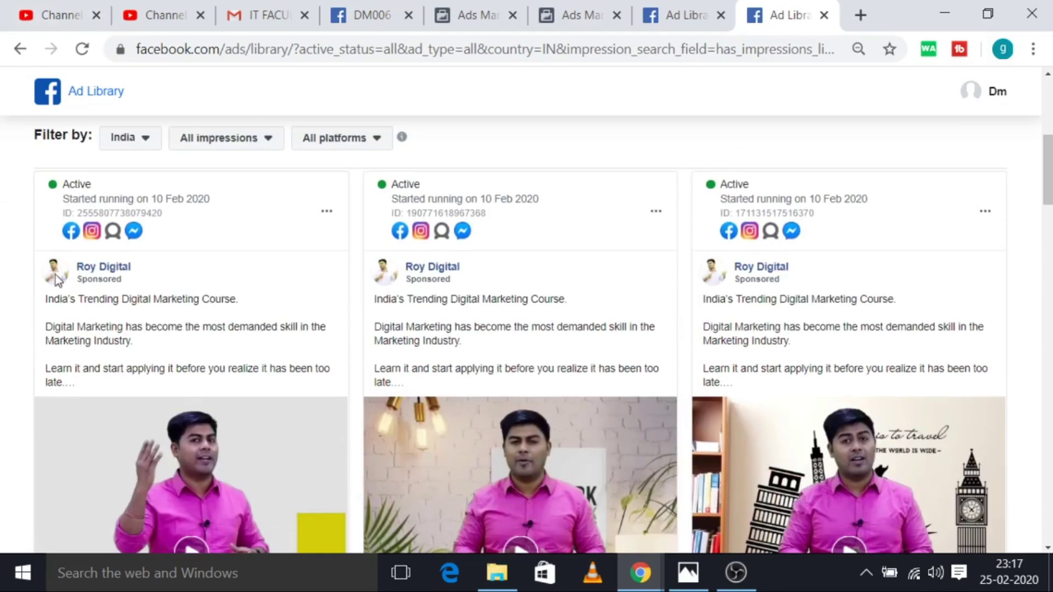
{"action": "scroll", "coordinate": [383, 334], "scroll_direction": "down", "scroll_amount": 7}
{"action": "scroll", "coordinate": [392, 336], "scroll_direction": "up", "scroll_amount": 5}
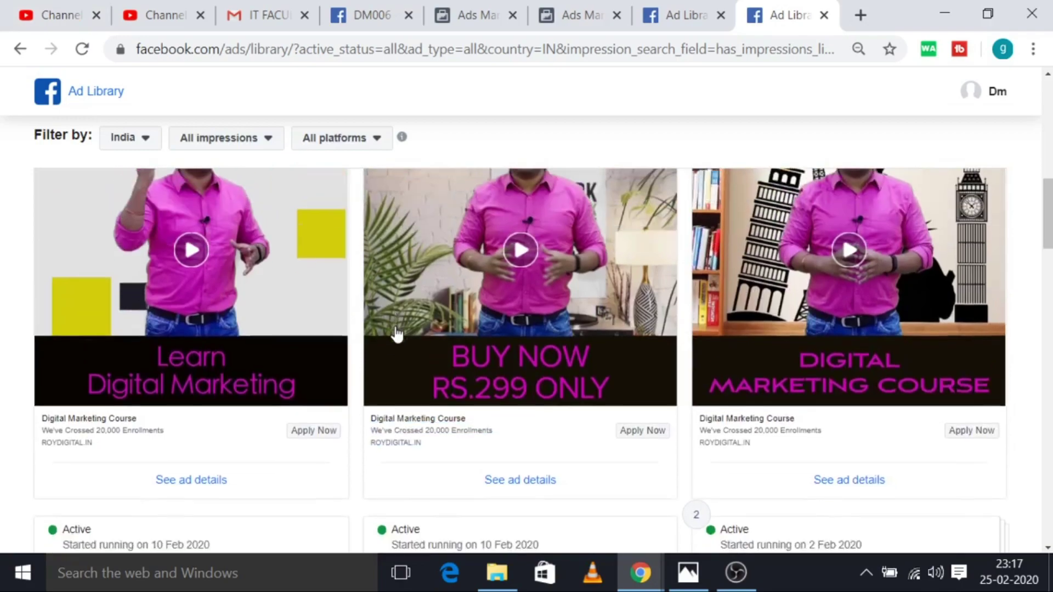
{"action": "scroll", "coordinate": [249, 334], "scroll_direction": "down", "scroll_amount": 10}
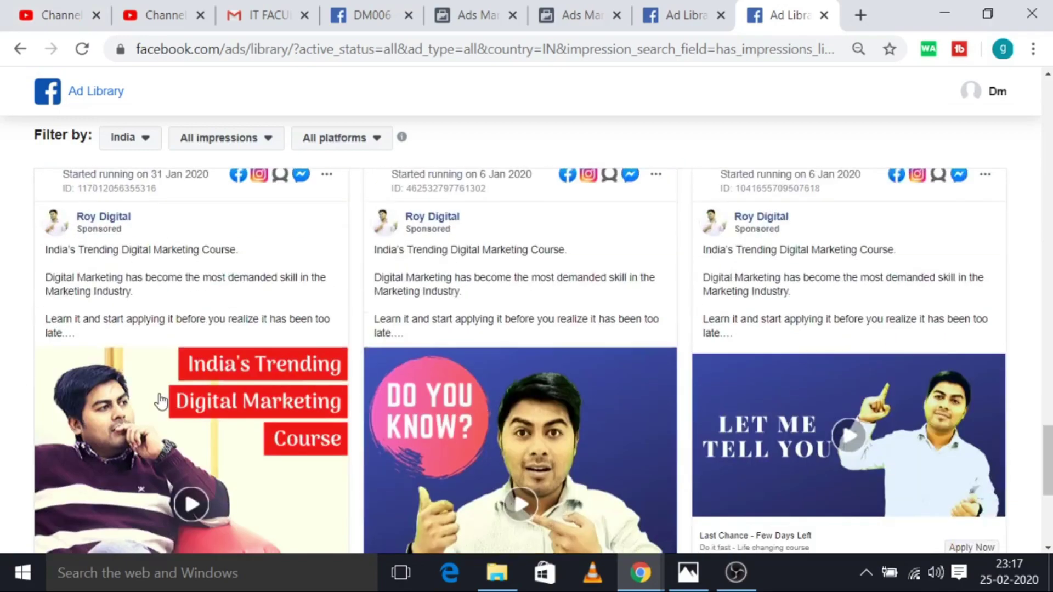
{"action": "scroll", "coordinate": [563, 247], "scroll_direction": "up", "scroll_amount": 20}
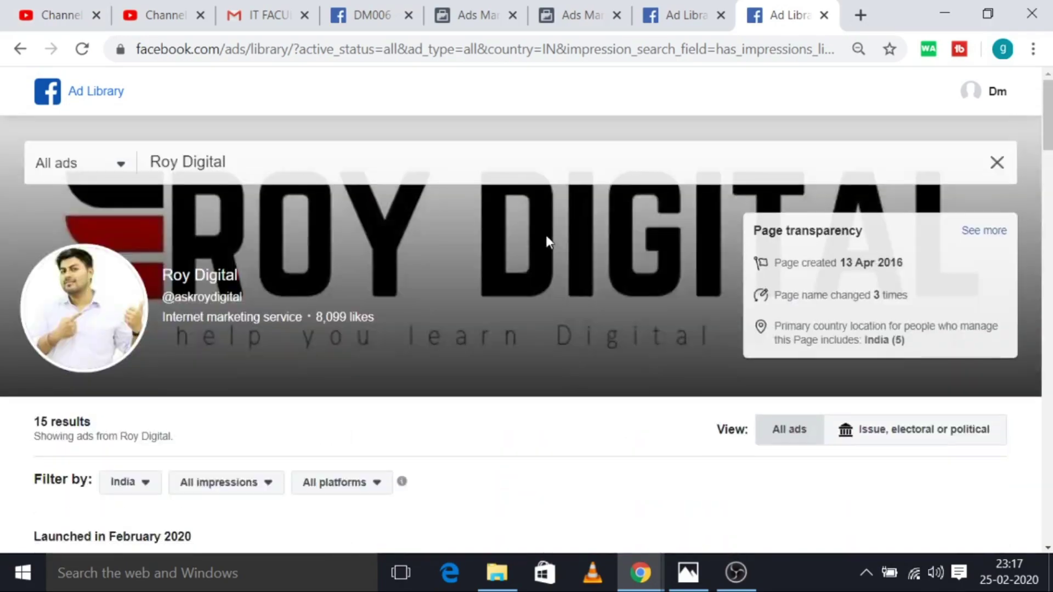
Clear the advertiser search, open the video creator's page from the recent searches and view its YouTube webinar ad
{"action": "double_click", "coordinate": [250, 163]}
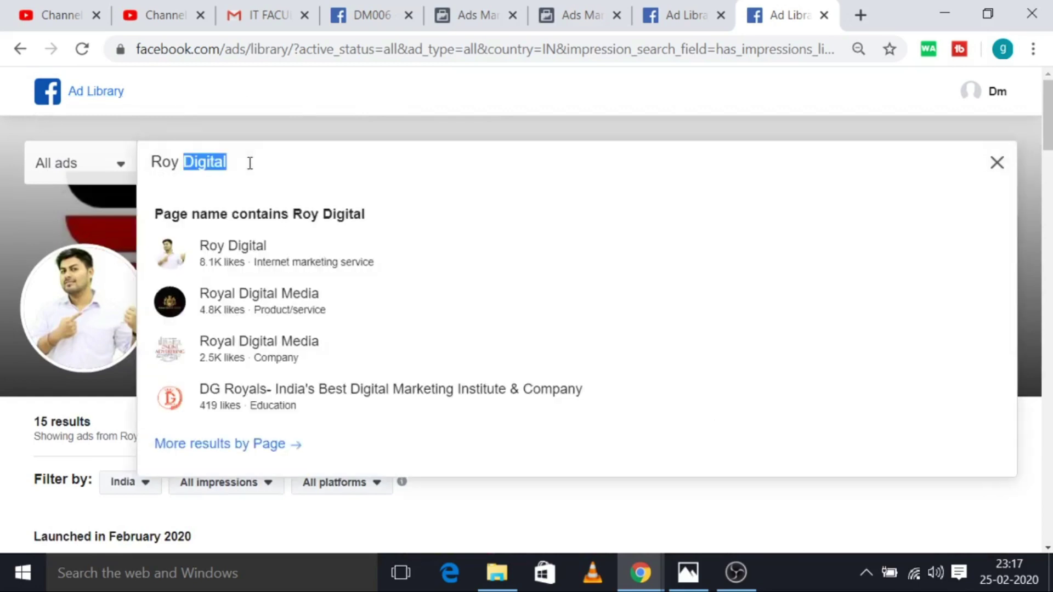
{"action": "key", "text": "BackSpace"}
{"action": "key", "text": "BackSpace"}
{"action": "key", "text": "BackSpace"}
{"action": "key", "text": "BackSpace"}
{"action": "key", "text": "BackSpace"}
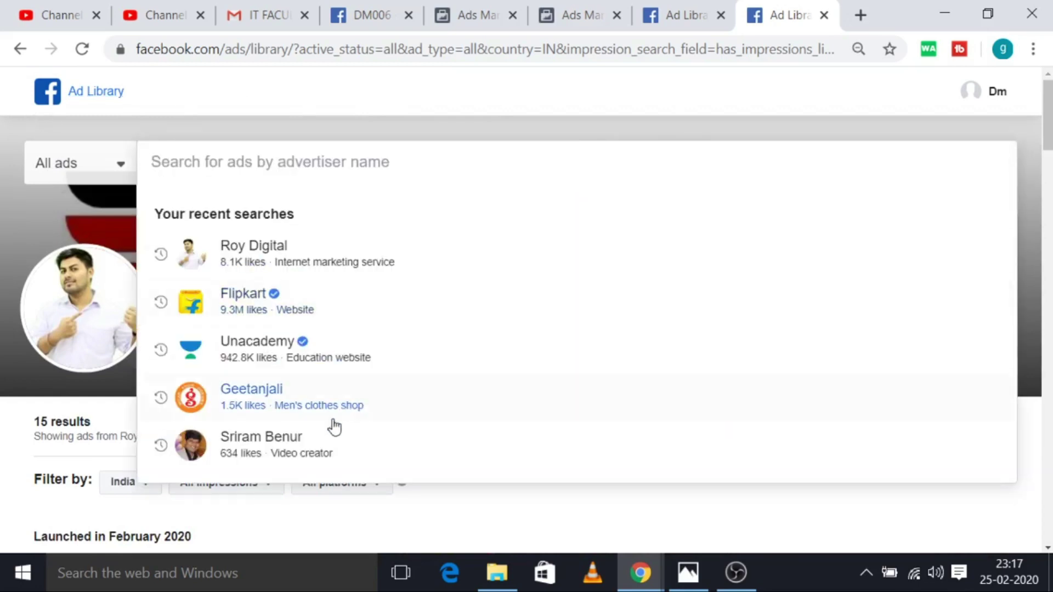
{"action": "left_click", "coordinate": [282, 437]}
{"action": "scroll", "coordinate": [161, 376], "scroll_direction": "down", "scroll_amount": 5}
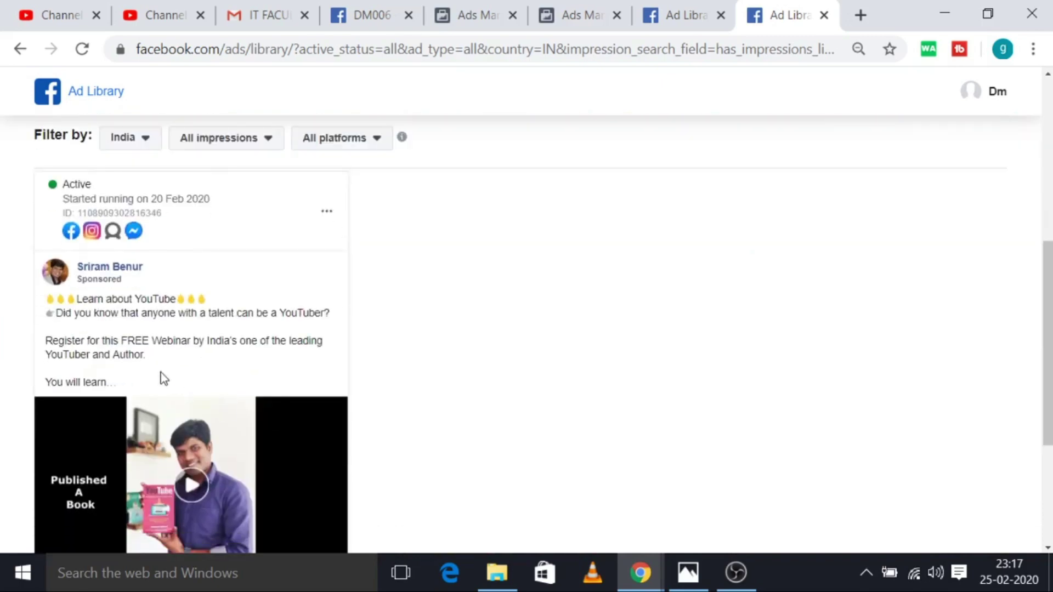
Examine the video creator's page overview and the YouTube webinar ad's status, start date, platforms and text
{"action": "scroll", "coordinate": [324, 296], "scroll_direction": "up", "scroll_amount": 5}
{"action": "scroll", "coordinate": [692, 282], "scroll_direction": "down", "scroll_amount": 3}
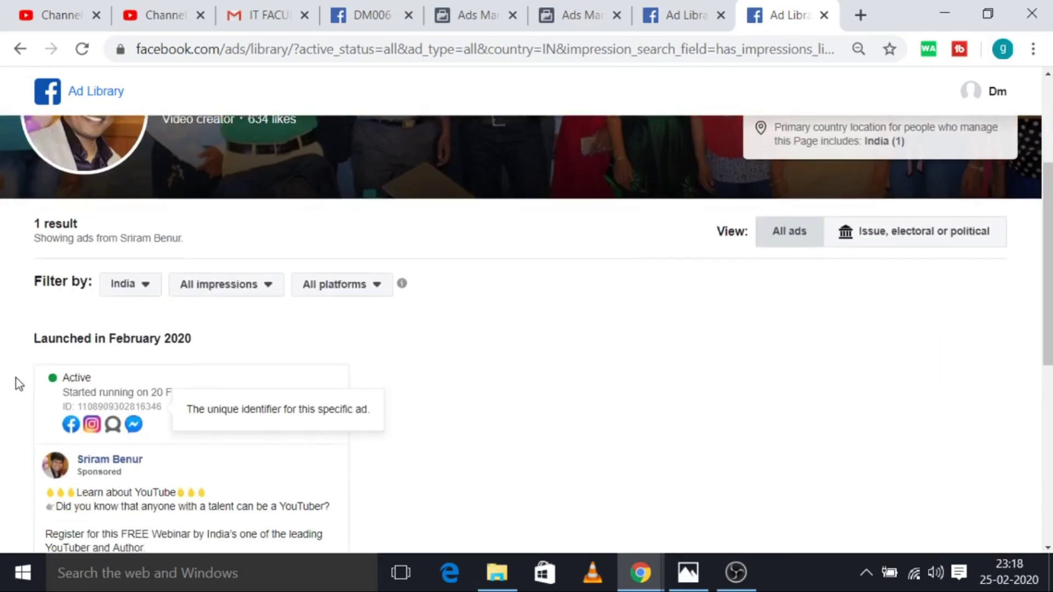
{"action": "scroll", "coordinate": [153, 414], "scroll_direction": "down", "scroll_amount": 3}
{"action": "scroll", "coordinate": [105, 338], "scroll_direction": "up", "scroll_amount": 5}
{"action": "scroll", "coordinate": [100, 339], "scroll_direction": "up", "scroll_amount": 2}
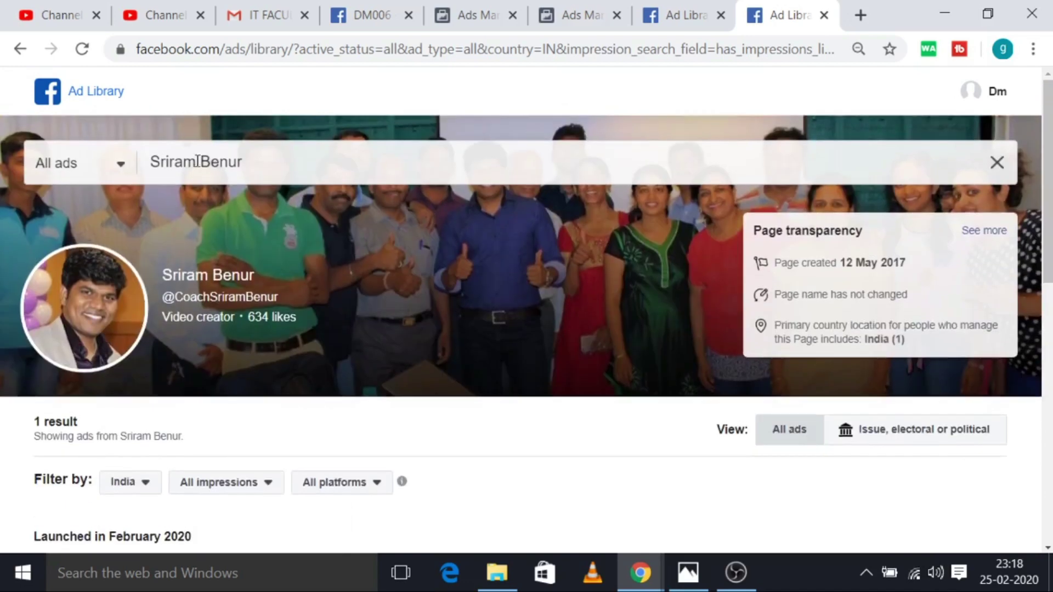
{"action": "scroll", "coordinate": [183, 318], "scroll_direction": "down", "scroll_amount": 3}
{"action": "scroll", "coordinate": [183, 317], "scroll_direction": "down", "scroll_amount": 3}
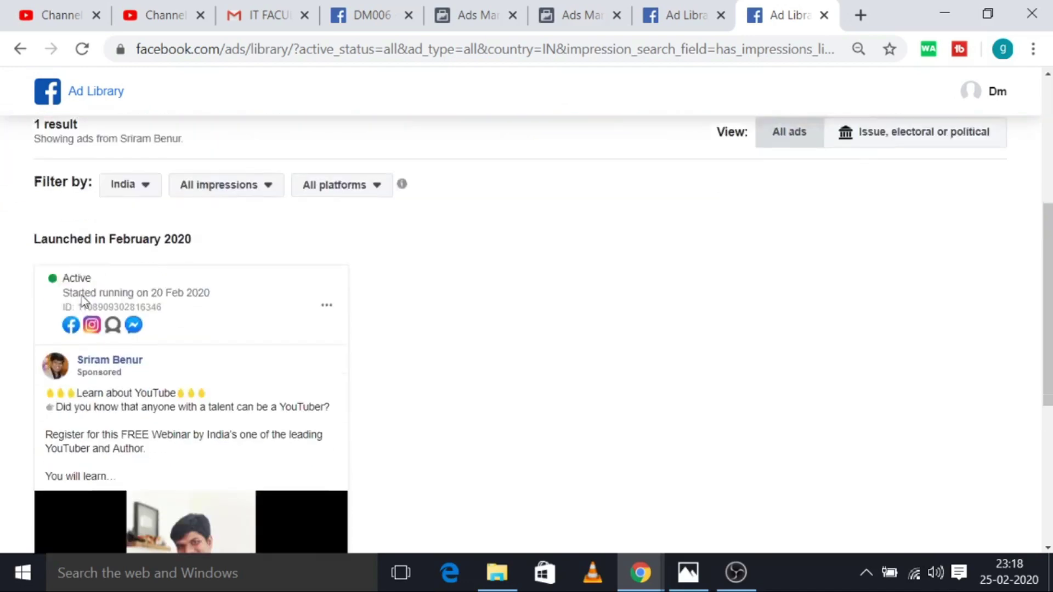
{"action": "left_click_drag", "start_coordinate": [48, 297], "coordinate": [251, 350]}
{"action": "scroll", "coordinate": [599, 297], "scroll_direction": "up", "scroll_amount": 5}
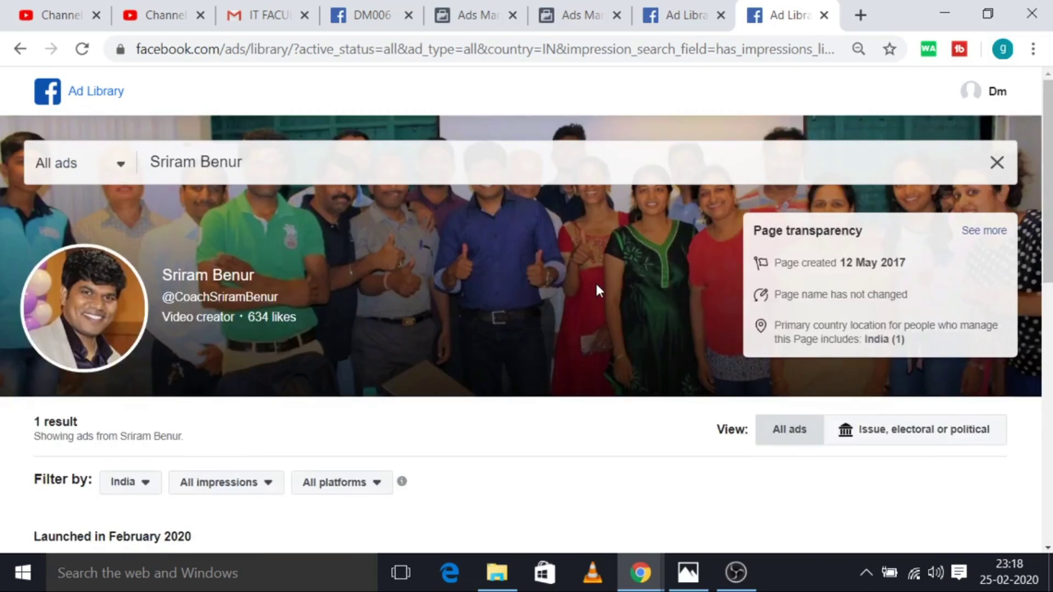
Shorten the advertiser search to the video creator's first name to list matching pages
{"action": "left_click_drag", "start_coordinate": [139, 49], "coordinate": [322, 121]}
{"action": "left_click", "coordinate": [303, 153]}
{"action": "double_click", "coordinate": [304, 154]}
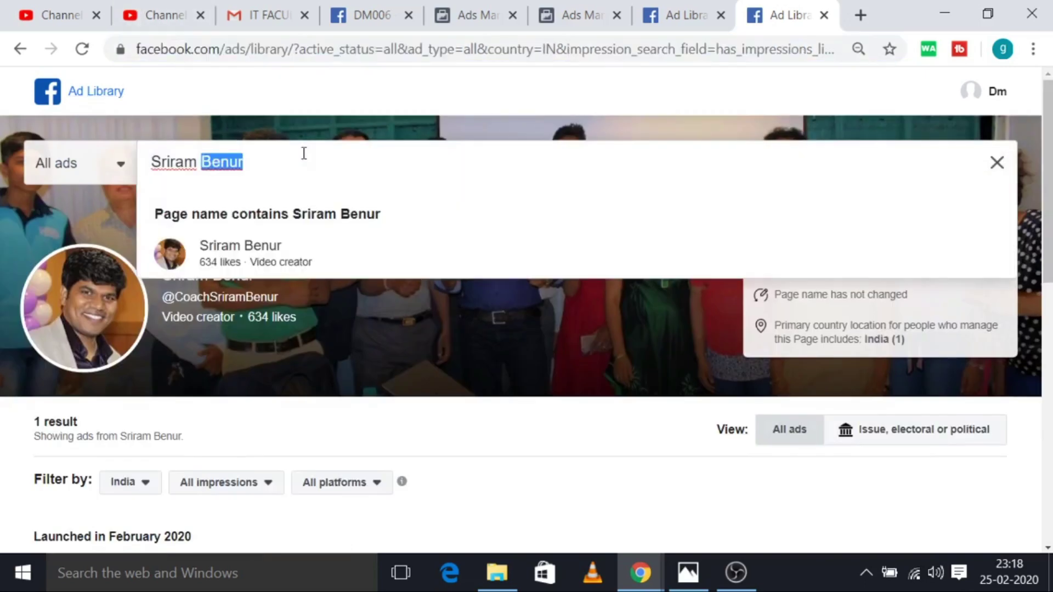
{"action": "key", "text": "BackSpace"}
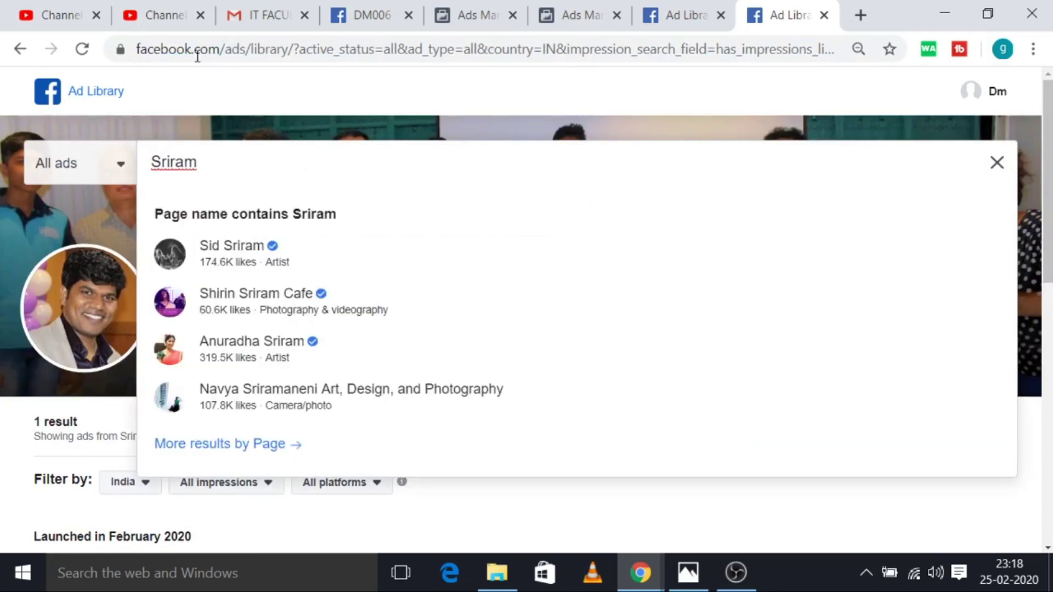
Switch to Ads Manager, review the saved draft summary of the EDUCATION_PAGE_LIKES ad set and dismiss it
{"action": "left_click", "coordinate": [357, 8]}
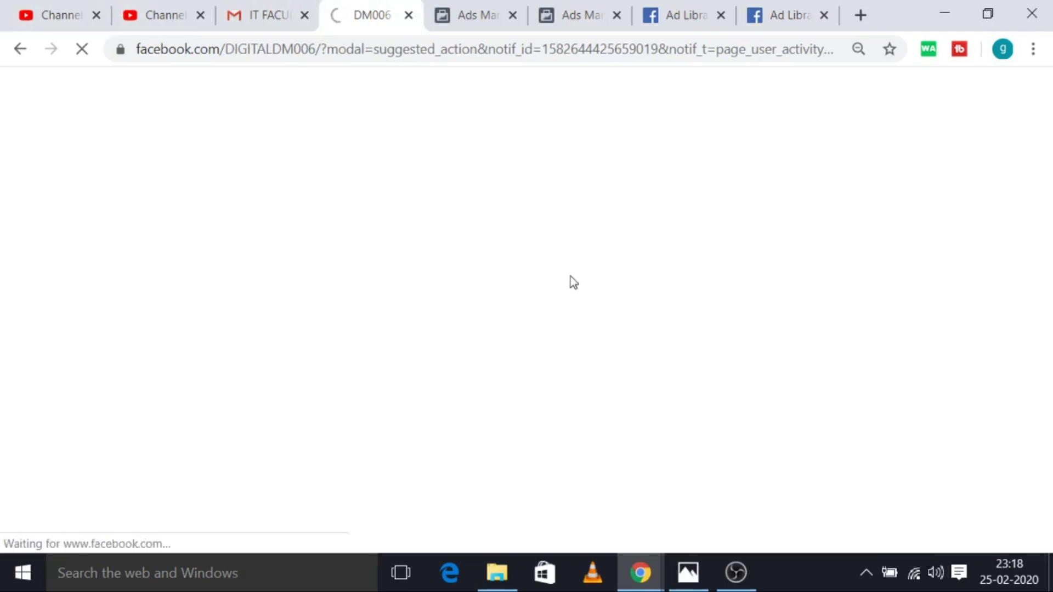
{"action": "left_click", "coordinate": [464, 11]}
{"action": "left_click", "coordinate": [581, 14]}
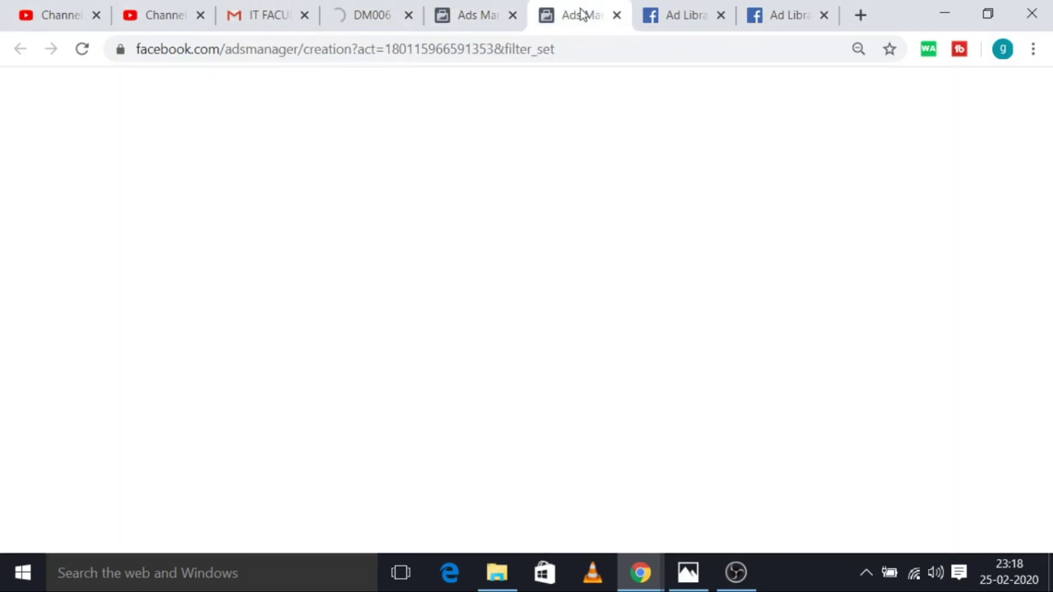
{"action": "left_click", "coordinate": [479, 2]}
{"action": "scroll", "coordinate": [584, 307], "scroll_direction": "down", "scroll_amount": 2}
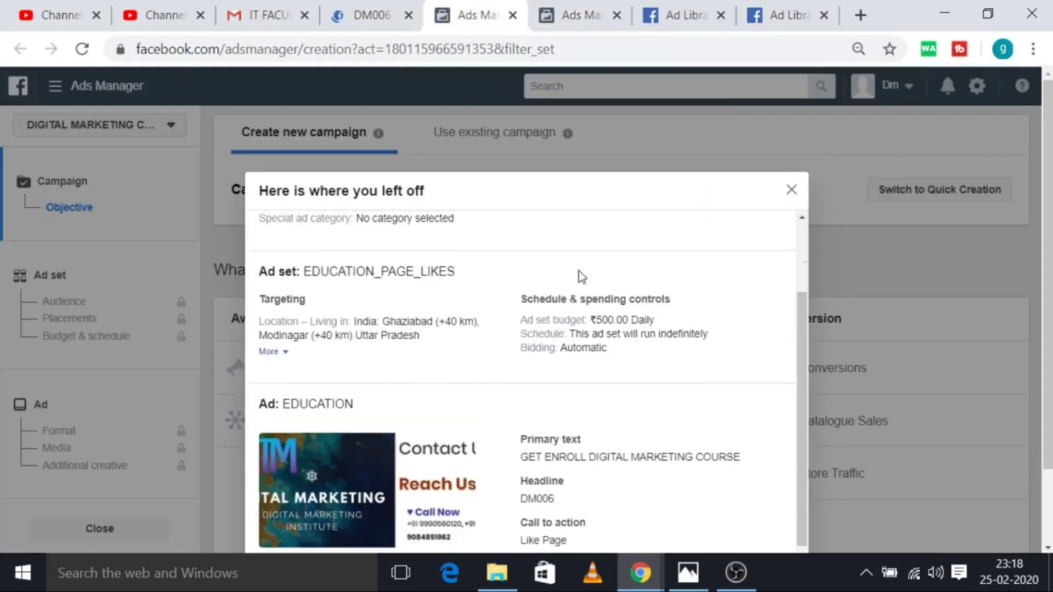
{"action": "left_click", "coordinate": [794, 193]}
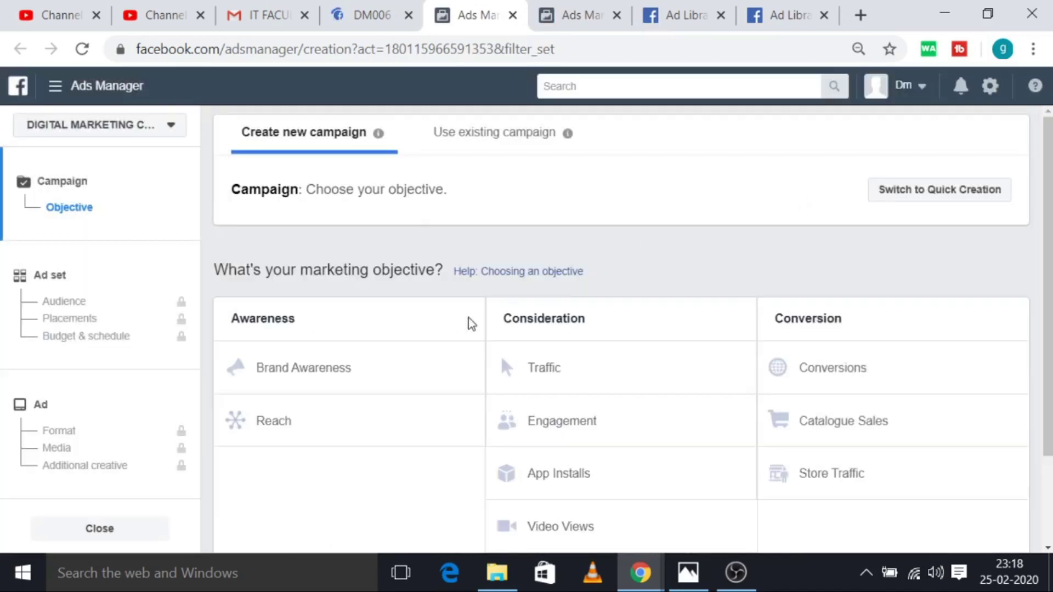
Open the EDUCATION ad draft and review the second ad's Desktop News Feed preview, from primary text to Like Page button
{"action": "left_click", "coordinate": [590, 26]}
{"action": "scroll", "coordinate": [417, 435], "scroll_direction": "down", "scroll_amount": 5}
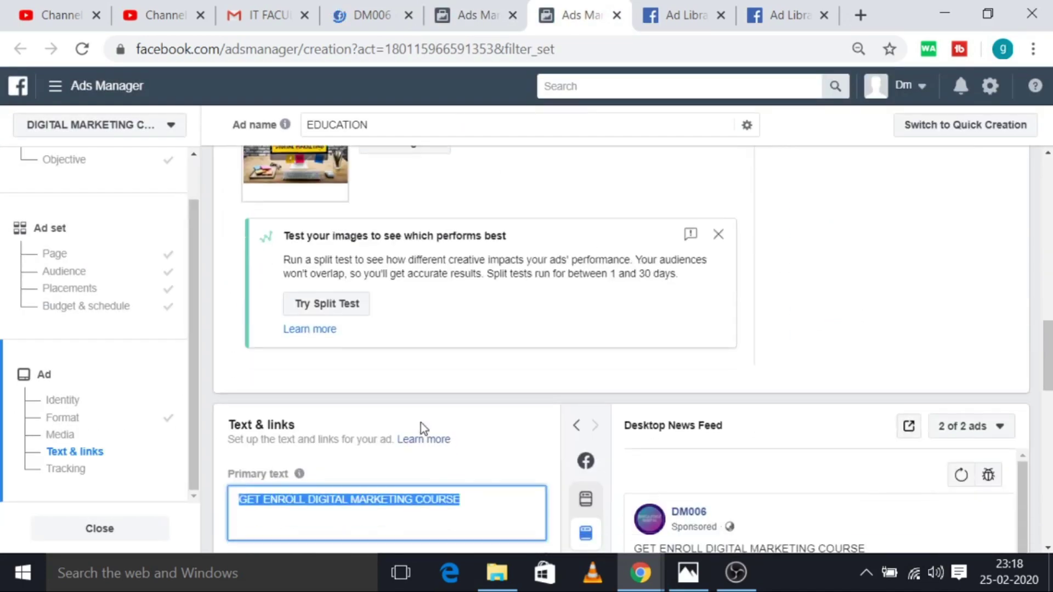
{"action": "scroll", "coordinate": [755, 374], "scroll_direction": "down", "scroll_amount": 5}
{"action": "scroll", "coordinate": [716, 311], "scroll_direction": "down", "scroll_amount": 5}
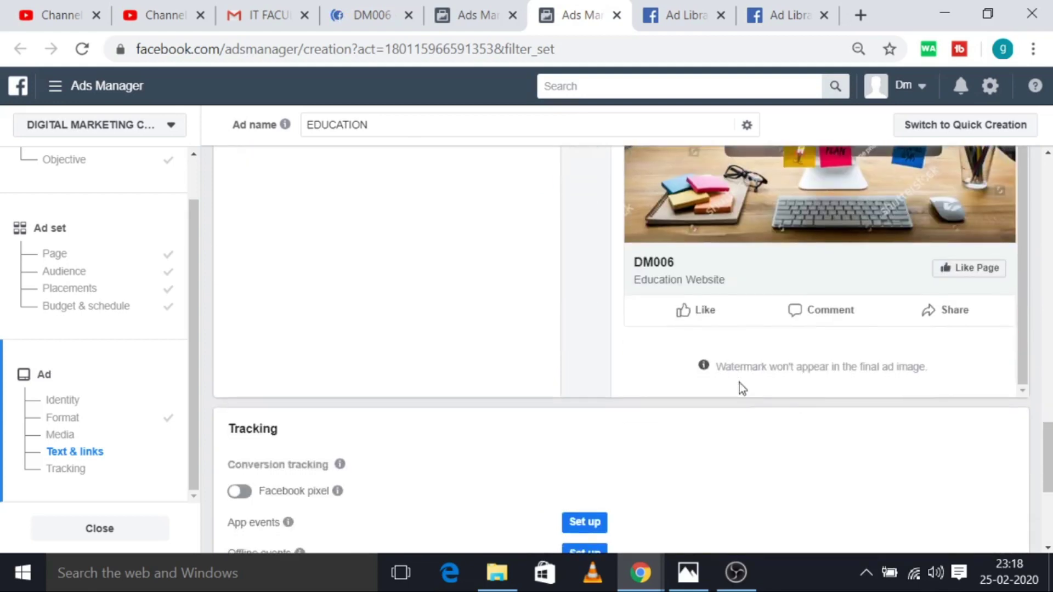
{"action": "scroll", "coordinate": [740, 382], "scroll_direction": "down", "scroll_amount": 2}
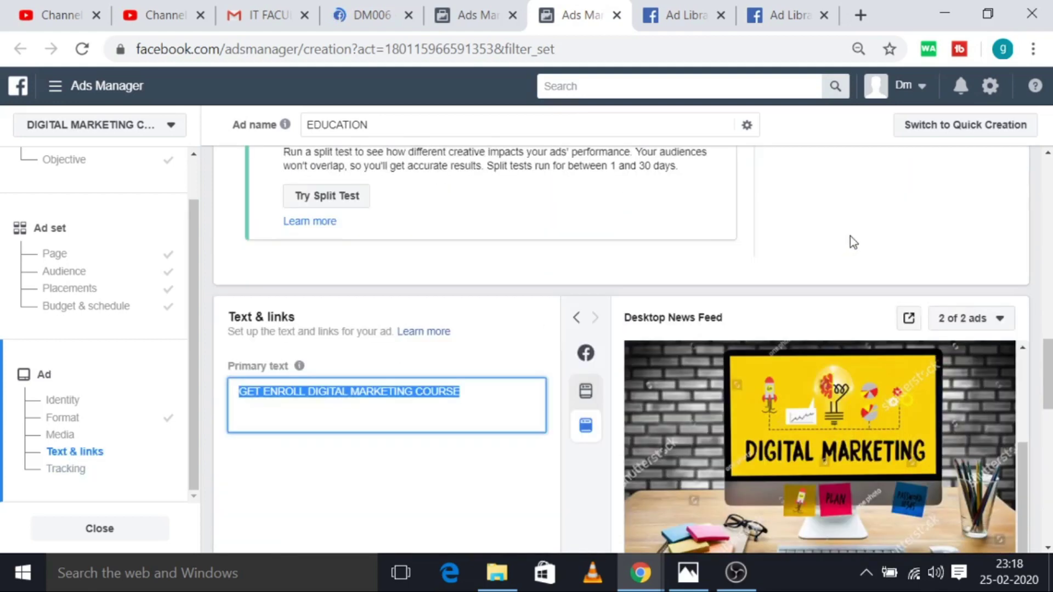
{"action": "scroll", "coordinate": [988, 340], "scroll_direction": "down", "scroll_amount": 3}
{"action": "scroll", "coordinate": [980, 330], "scroll_direction": "down", "scroll_amount": 3}
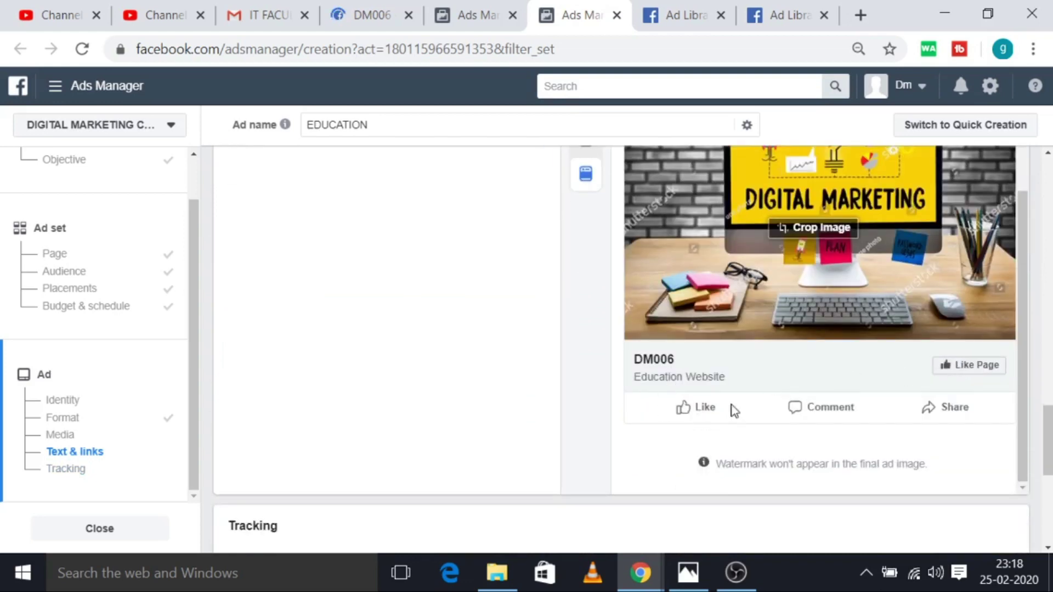
{"action": "scroll", "coordinate": [953, 433], "scroll_direction": "up", "scroll_amount": 2}
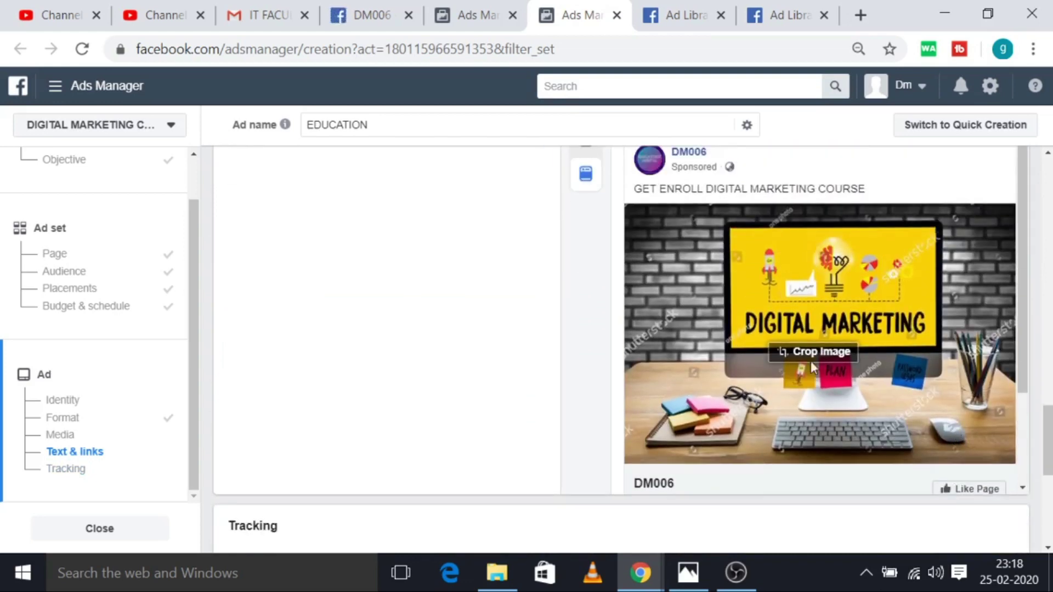
{"action": "scroll", "coordinate": [953, 430], "scroll_direction": "up", "scroll_amount": 2}
Return to the video creator's ad in Ad Library and check the webinar link and Sign Up button under the video
{"action": "left_click", "coordinate": [676, 1]}
{"action": "left_click", "coordinate": [789, 2]}
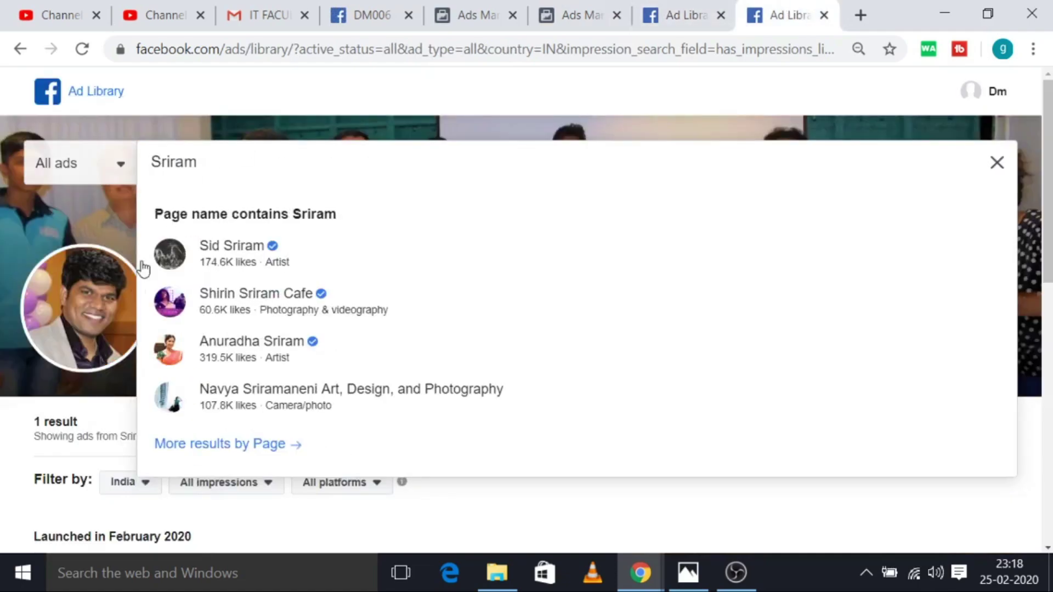
{"action": "scroll", "coordinate": [294, 439], "scroll_direction": "down", "scroll_amount": 5}
{"action": "scroll", "coordinate": [294, 439], "scroll_direction": "down", "scroll_amount": 5}
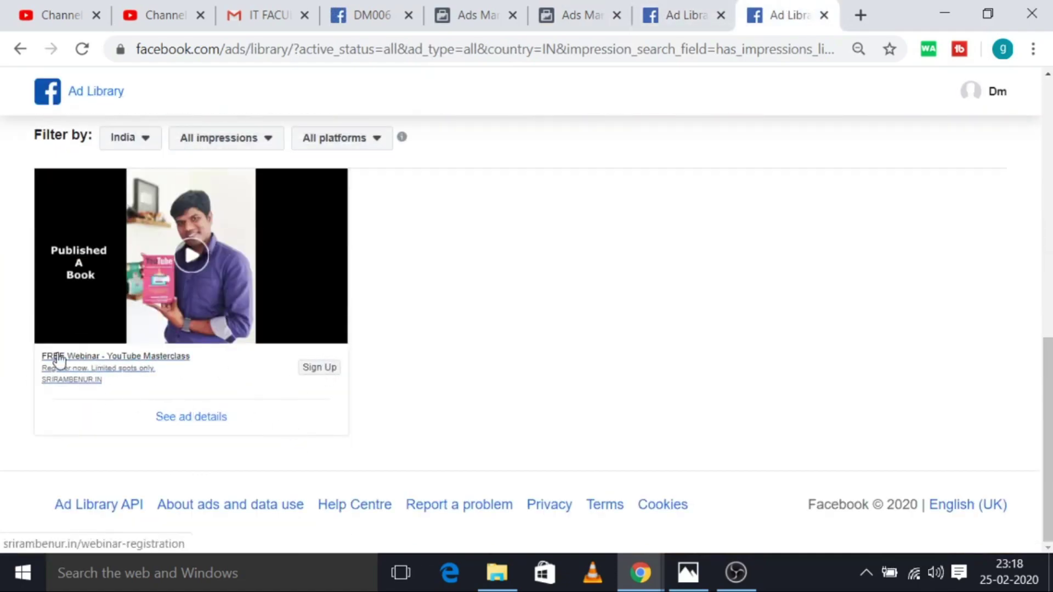
Return to the EDUCATION ad in Ads Manager and review its sections from identity and format down to tracking
{"action": "left_click", "coordinate": [482, 12]}
{"action": "left_click", "coordinate": [559, 8]}
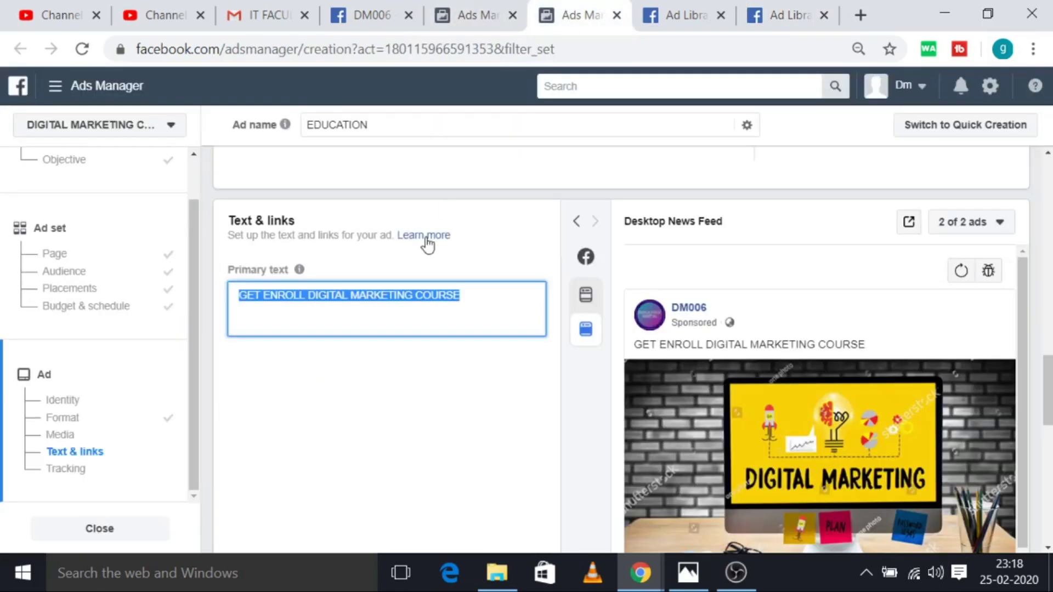
{"action": "scroll", "coordinate": [378, 245], "scroll_direction": "up", "scroll_amount": 10}
{"action": "scroll", "coordinate": [377, 253], "scroll_direction": "up", "scroll_amount": 15}
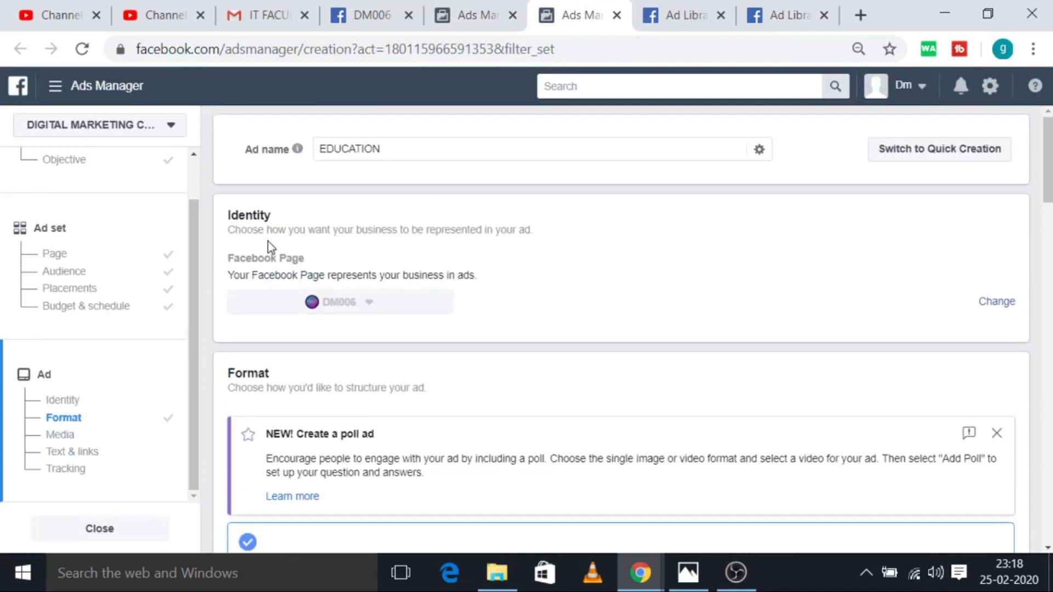
{"action": "scroll", "coordinate": [361, 384], "scroll_direction": "down", "scroll_amount": 8}
{"action": "left_click", "coordinate": [516, 8]}
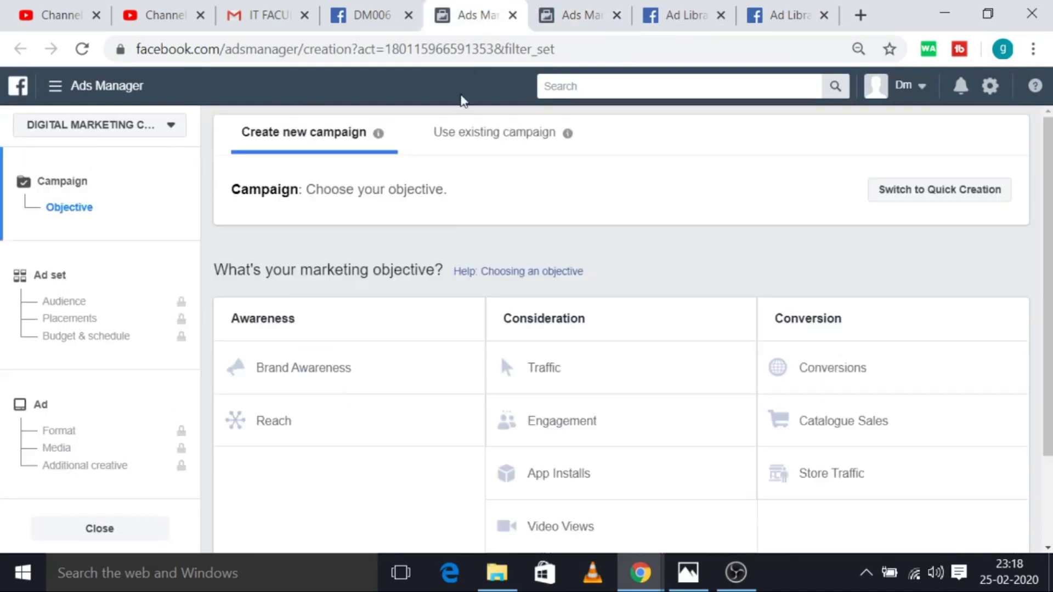
{"action": "scroll", "coordinate": [400, 305], "scroll_direction": "down", "scroll_amount": 2}
{"action": "left_click", "coordinate": [581, 9]}
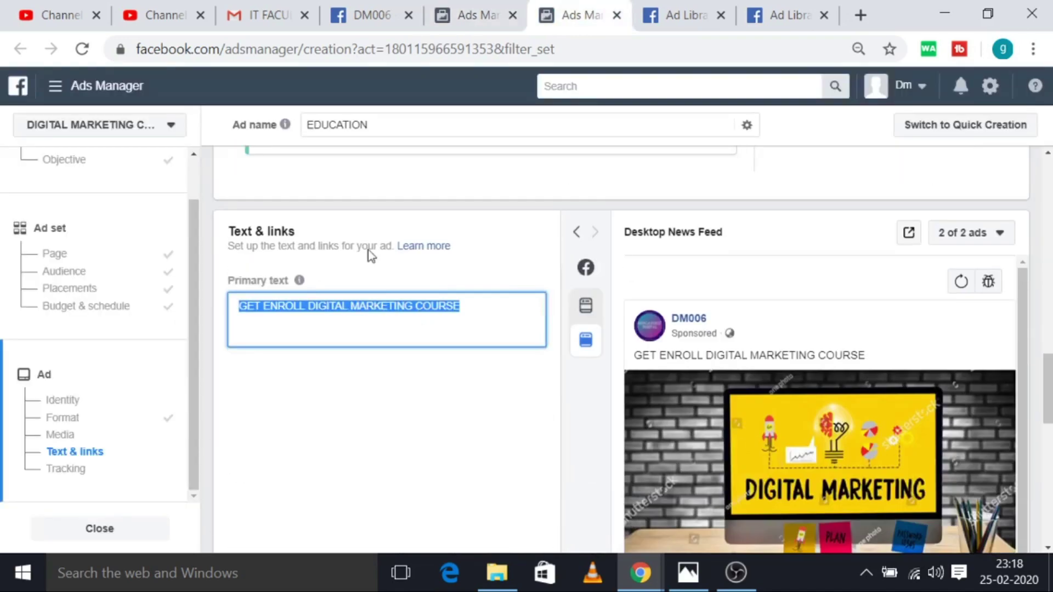
{"action": "scroll", "coordinate": [369, 253], "scroll_direction": "down", "scroll_amount": 5}
{"action": "scroll", "coordinate": [359, 455], "scroll_direction": "up", "scroll_amount": 12}
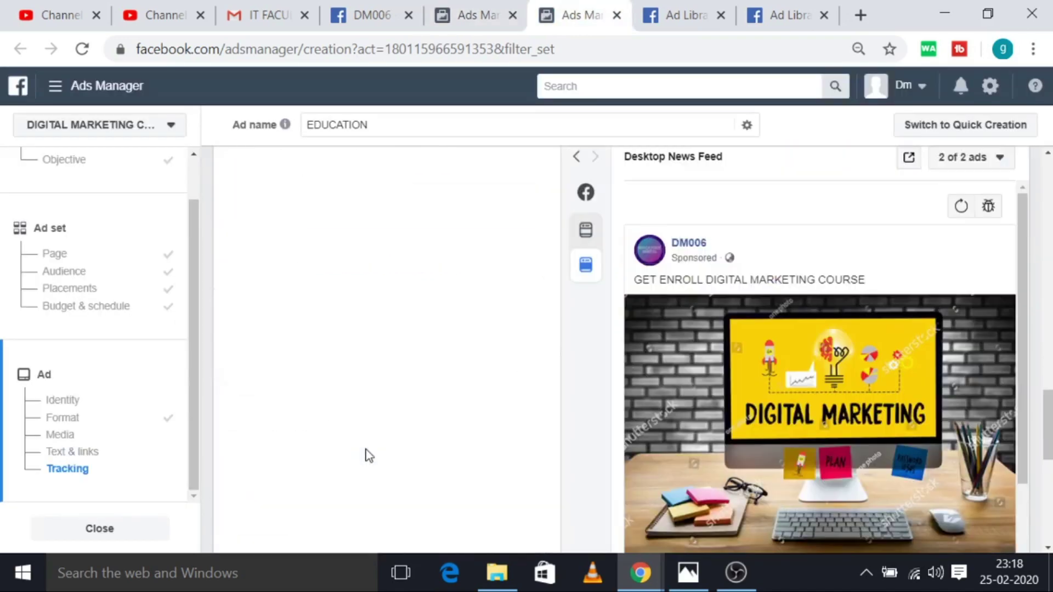
{"action": "scroll", "coordinate": [391, 400], "scroll_direction": "up", "scroll_amount": 2}
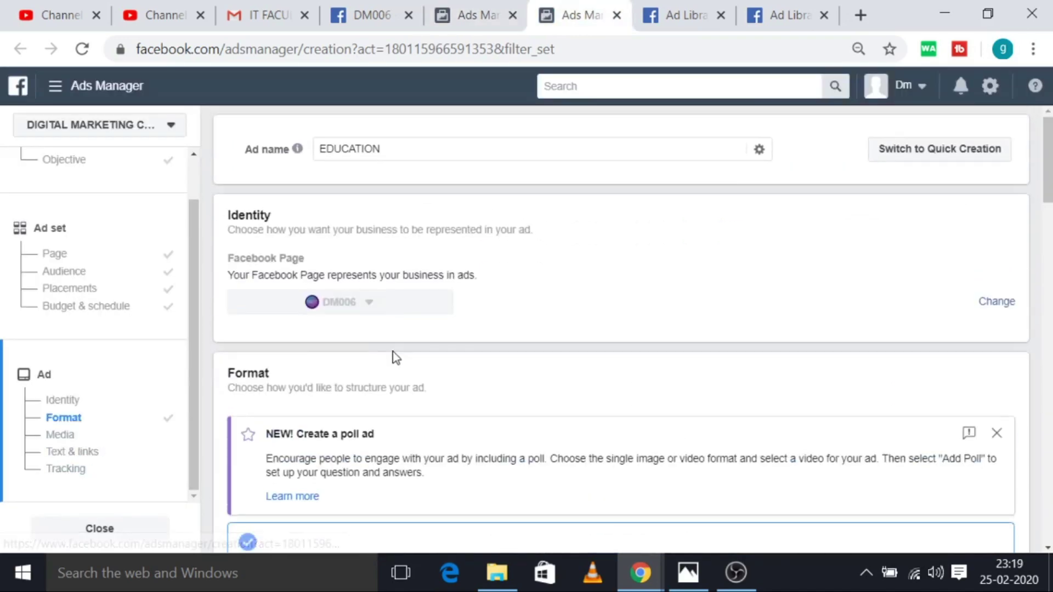
Select Ad 1 in the EDUCATION ad's media section and review its primary text and Mobile News Feed preview
{"action": "scroll", "coordinate": [990, 383], "scroll_direction": "down", "scroll_amount": 8}
{"action": "scroll", "coordinate": [981, 384], "scroll_direction": "down", "scroll_amount": 4}
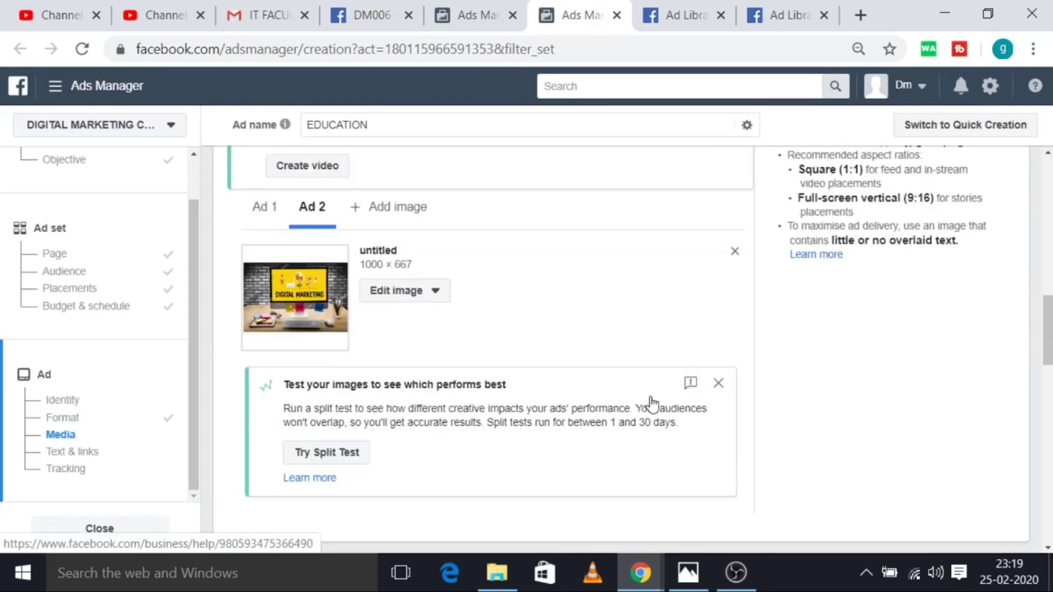
{"action": "scroll", "coordinate": [257, 230], "scroll_direction": "up", "scroll_amount": 2}
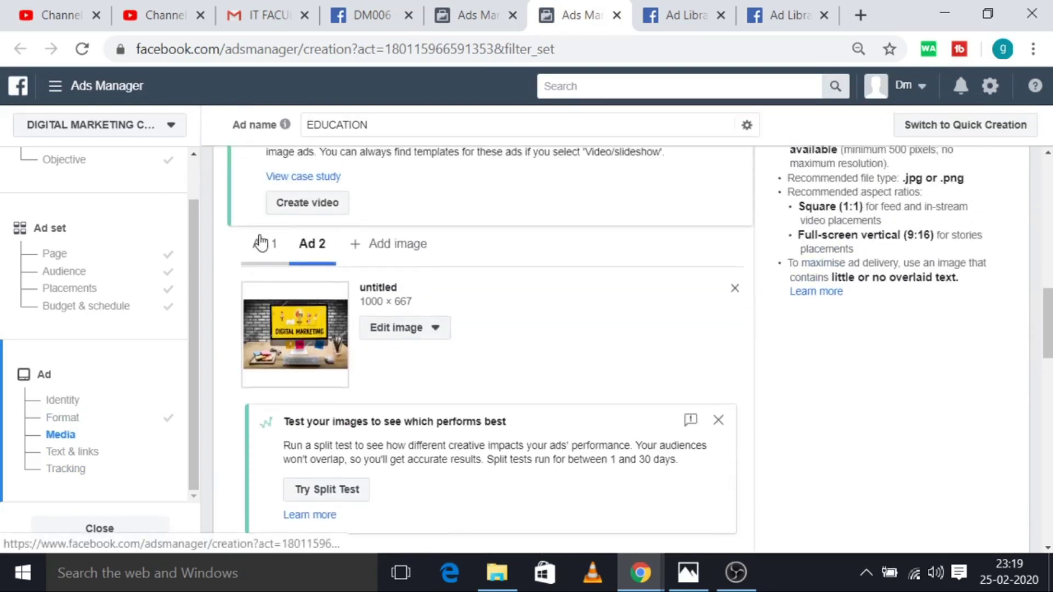
{"action": "left_click", "coordinate": [261, 242]}
{"action": "scroll", "coordinate": [511, 350], "scroll_direction": "down", "scroll_amount": 5}
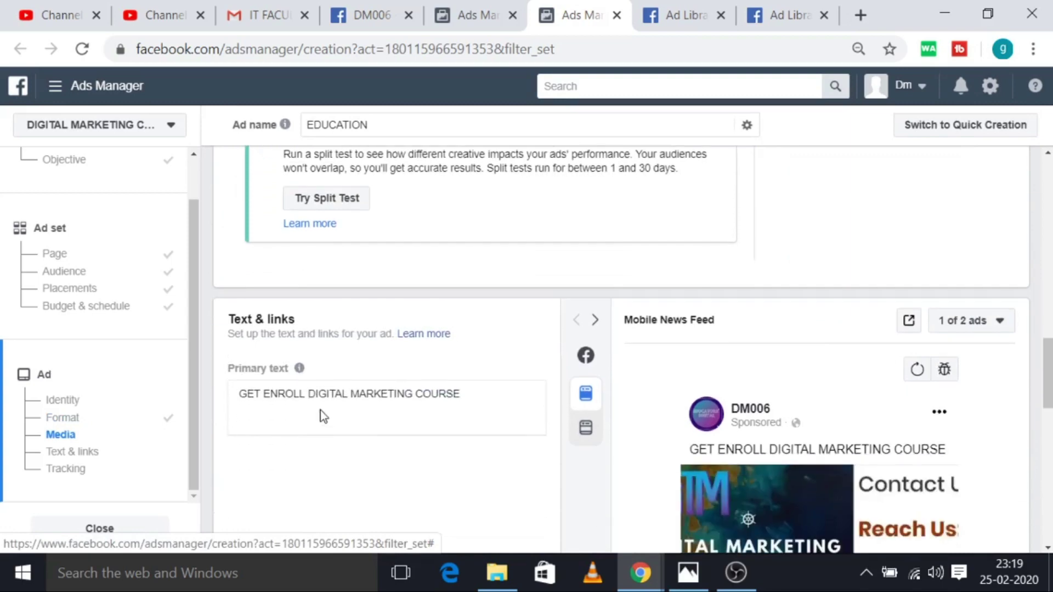
{"action": "scroll", "coordinate": [320, 410], "scroll_direction": "down", "scroll_amount": 6}
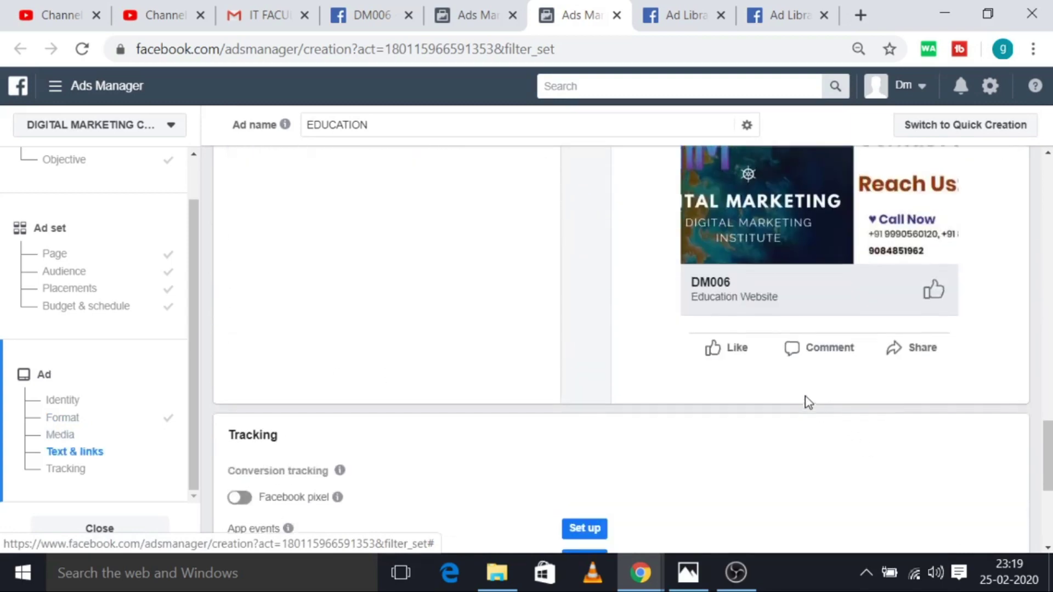
{"action": "scroll", "coordinate": [806, 402], "scroll_direction": "up", "scroll_amount": 2}
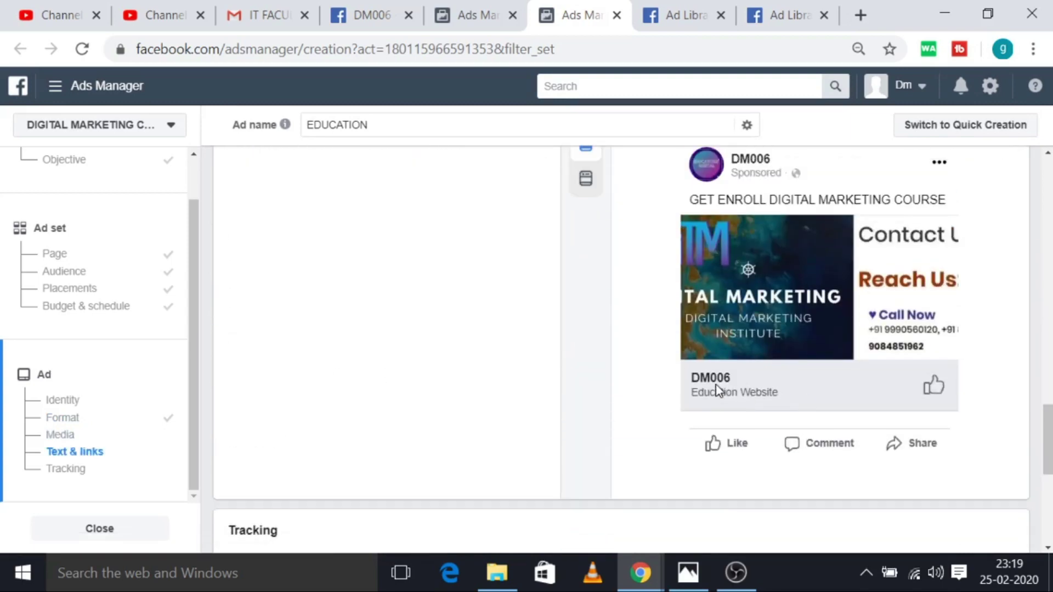
{"action": "scroll", "coordinate": [707, 357], "scroll_direction": "up", "scroll_amount": 2}
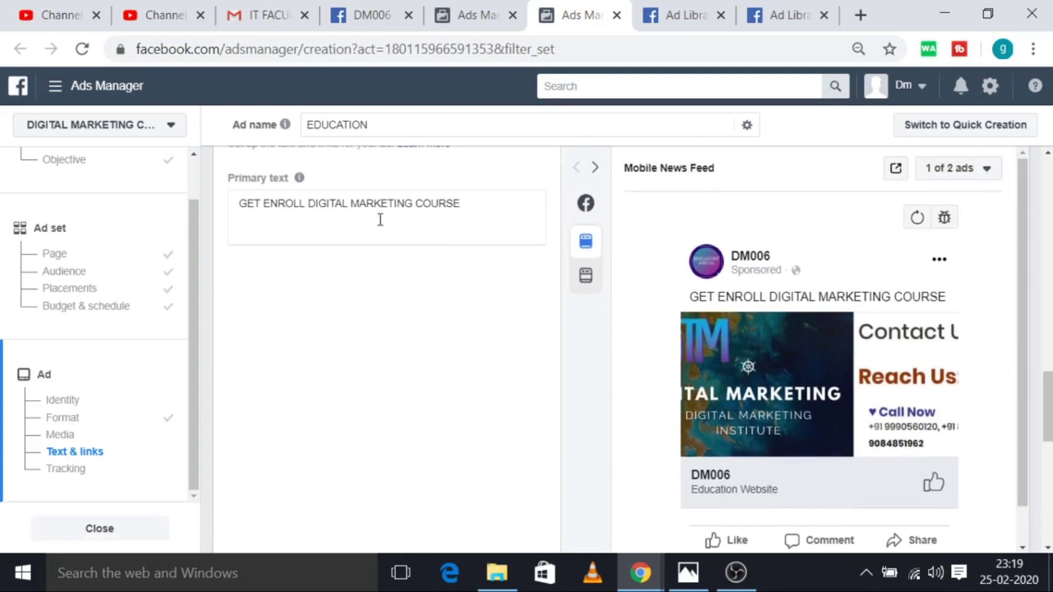
Highlight Ad 1's primary text and switch its preview to Desktop News Feed to check the Like Page button
{"action": "left_click_drag", "start_coordinate": [239, 204], "coordinate": [373, 206]}
{"action": "left_click", "coordinate": [597, 168]}
{"action": "scroll", "coordinate": [858, 370], "scroll_direction": "down", "scroll_amount": 3}
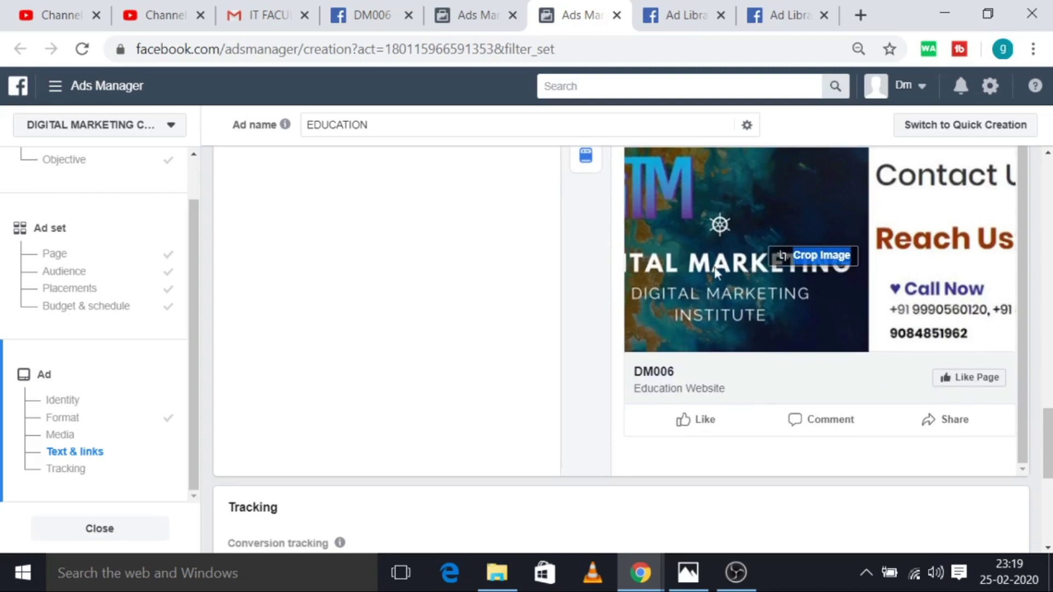
Compare the marketing objectives in the new campaign with Ad 1's text and Desktop News Feed preview in the EDUCATION draft
{"action": "left_click", "coordinate": [475, 13]}
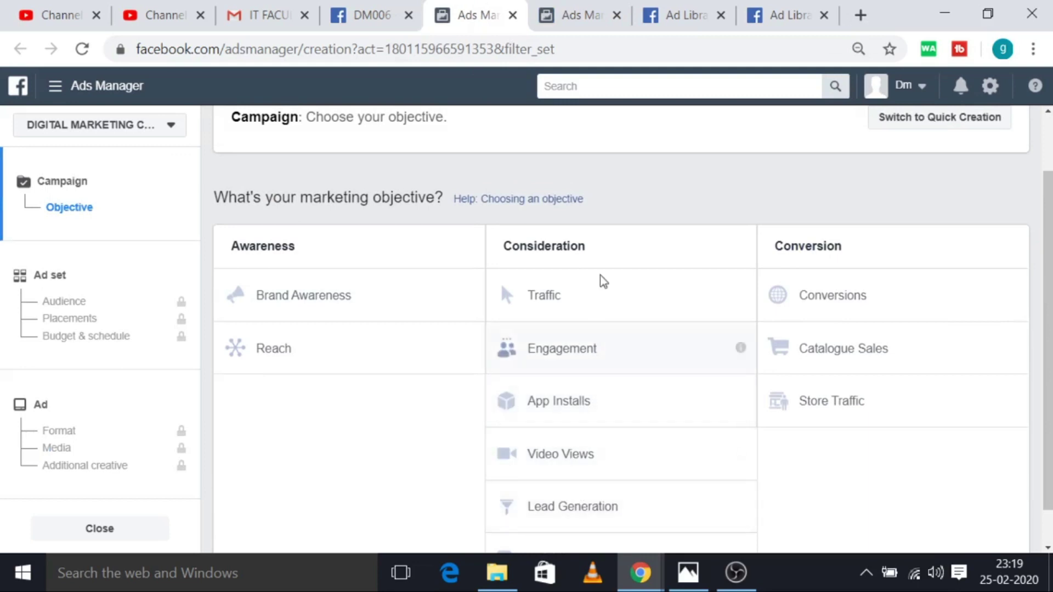
{"action": "left_click", "coordinate": [573, 14]}
{"action": "scroll", "coordinate": [783, 321], "scroll_direction": "down", "scroll_amount": 2}
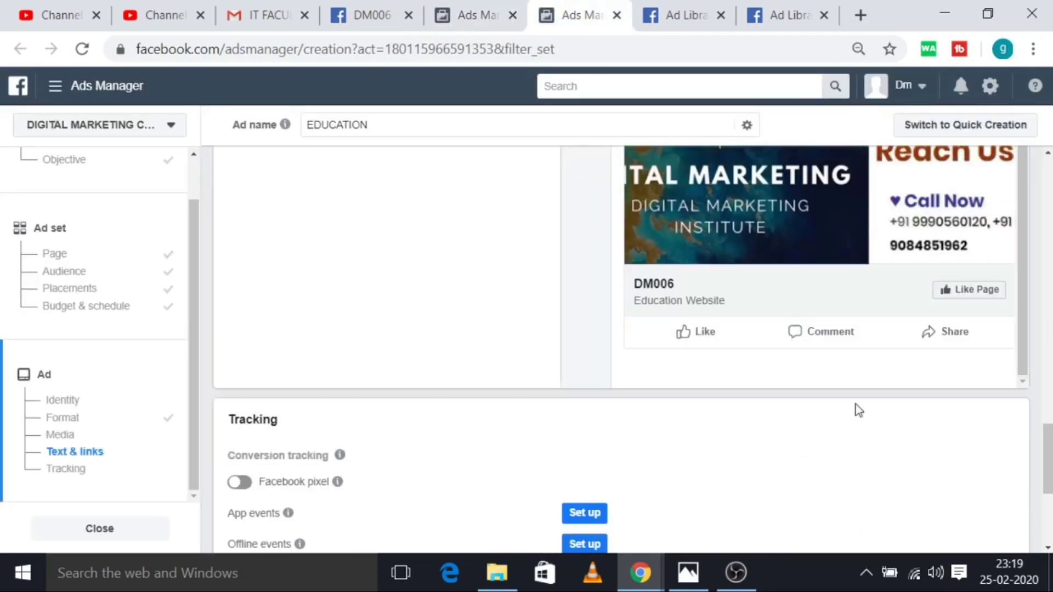
{"action": "left_click", "coordinate": [475, 13]}
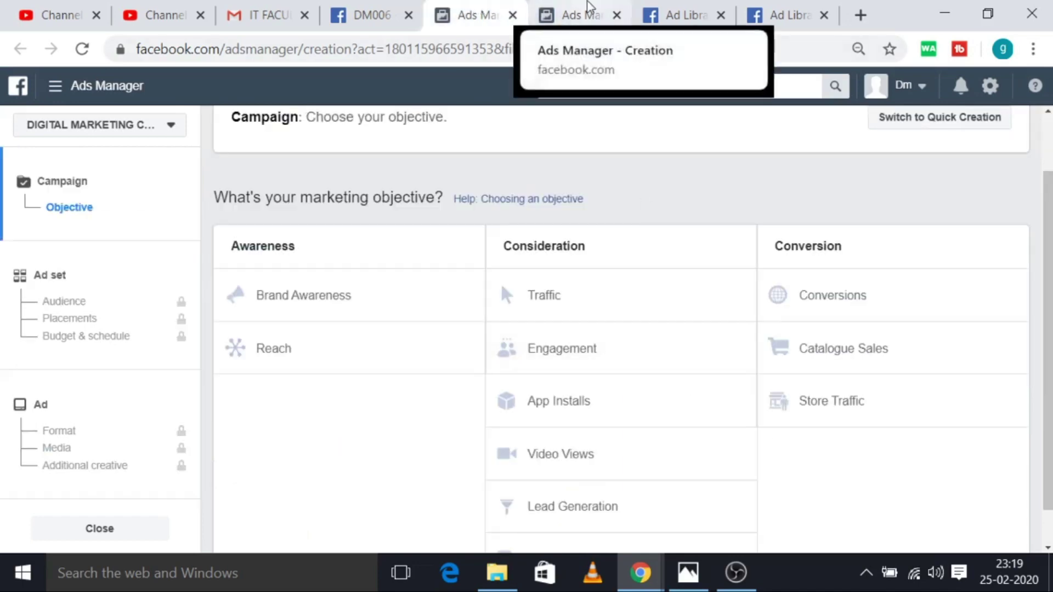
{"action": "left_click", "coordinate": [573, 15]}
{"action": "scroll", "coordinate": [423, 303], "scroll_direction": "up", "scroll_amount": 5}
{"action": "scroll", "coordinate": [512, 416], "scroll_direction": "down", "scroll_amount": 3}
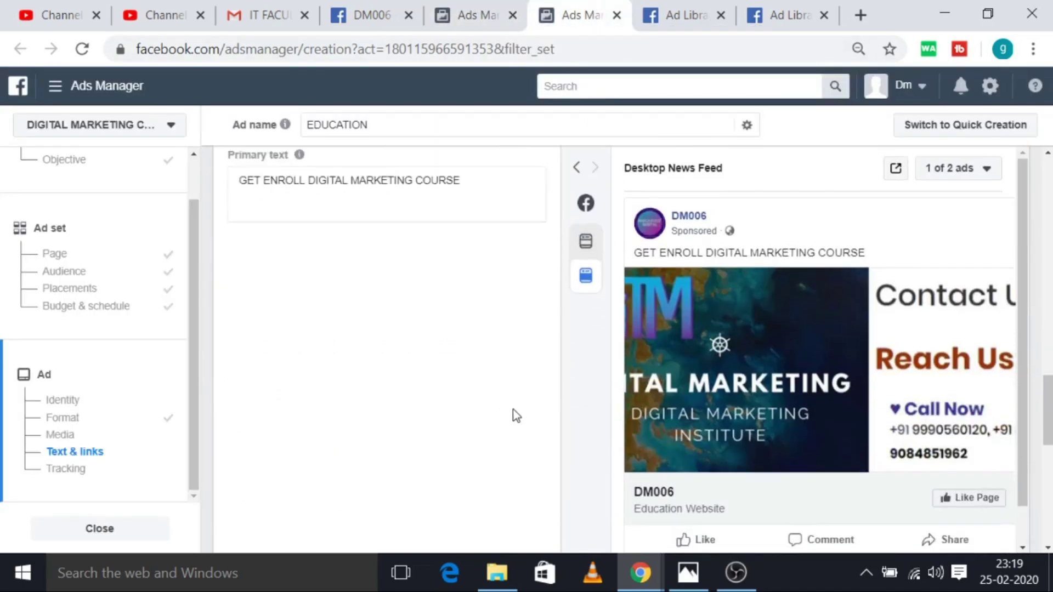
{"action": "scroll", "coordinate": [399, 326], "scroll_direction": "down", "scroll_amount": 4}
{"action": "scroll", "coordinate": [428, 315], "scroll_direction": "up", "scroll_amount": 5}
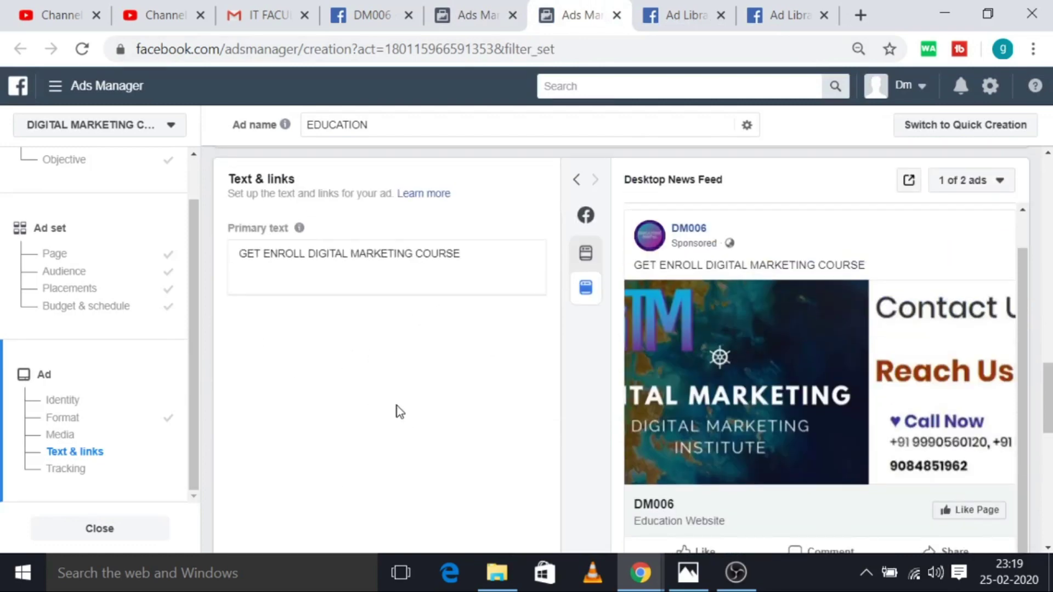
Compare Ad 1 and Ad 2 of the EDUCATION ad, checking each one's primary text, image and Like Page button in Desktop News Feed
{"action": "scroll", "coordinate": [434, 379], "scroll_direction": "down", "scroll_amount": 2}
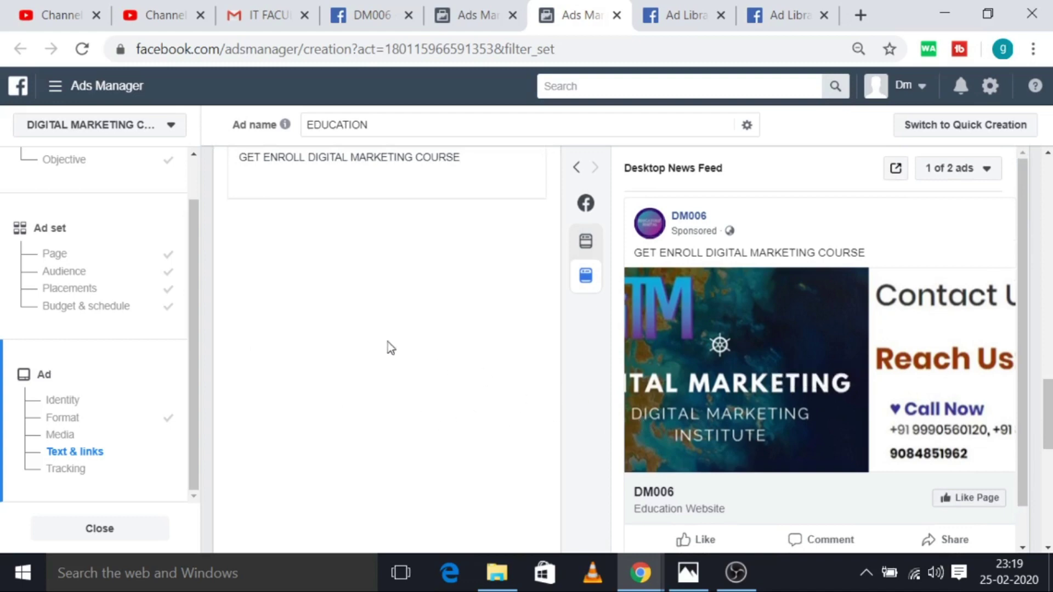
{"action": "scroll", "coordinate": [383, 364], "scroll_direction": "down", "scroll_amount": 1}
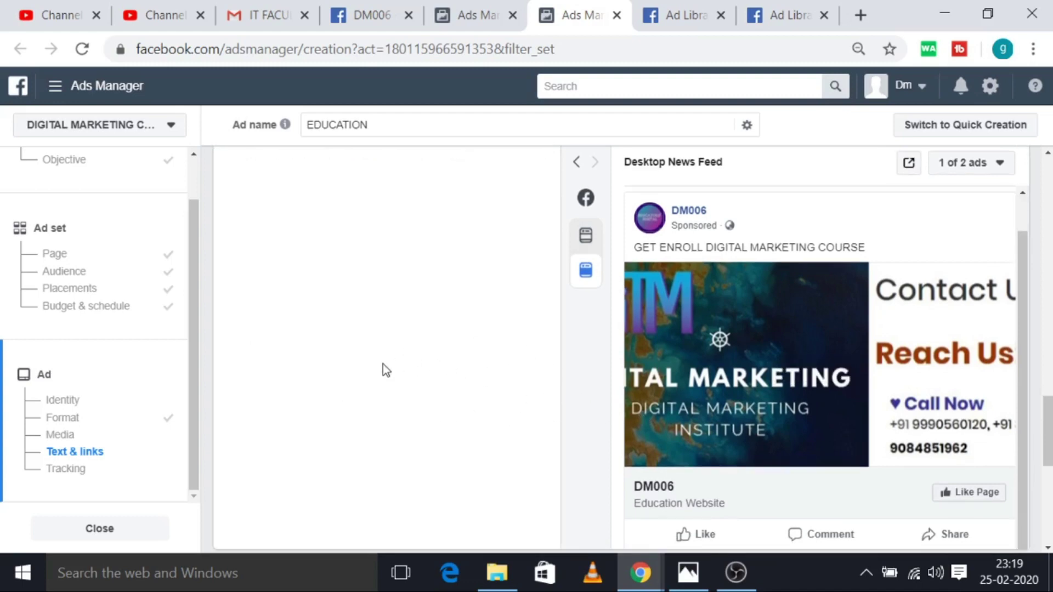
{"action": "scroll", "coordinate": [498, 224], "scroll_direction": "up", "scroll_amount": 2}
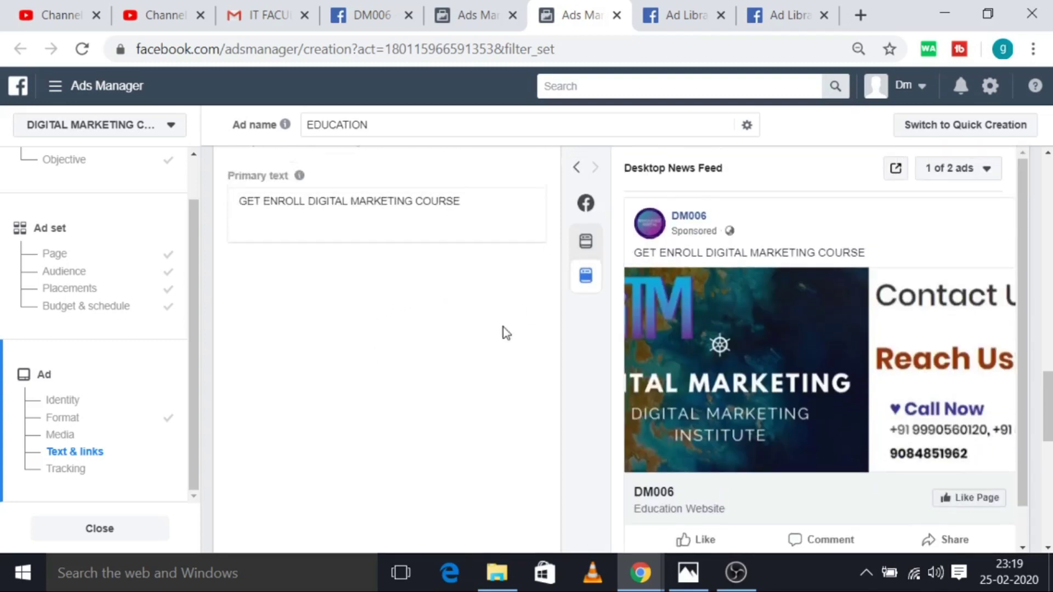
{"action": "scroll", "coordinate": [503, 332], "scroll_direction": "up", "scroll_amount": 1}
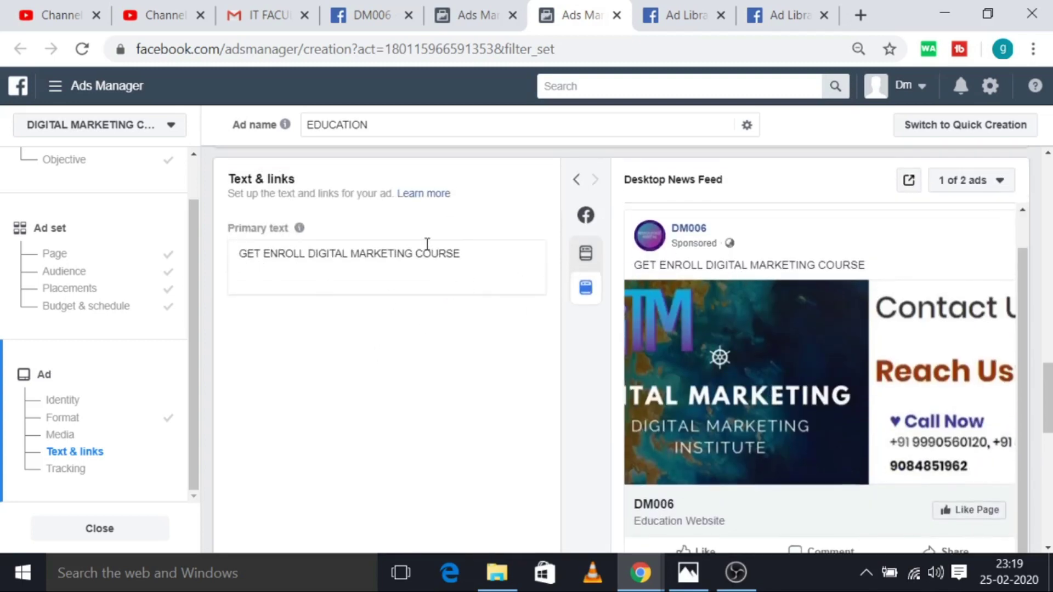
{"action": "scroll", "coordinate": [403, 263], "scroll_direction": "up", "scroll_amount": 10}
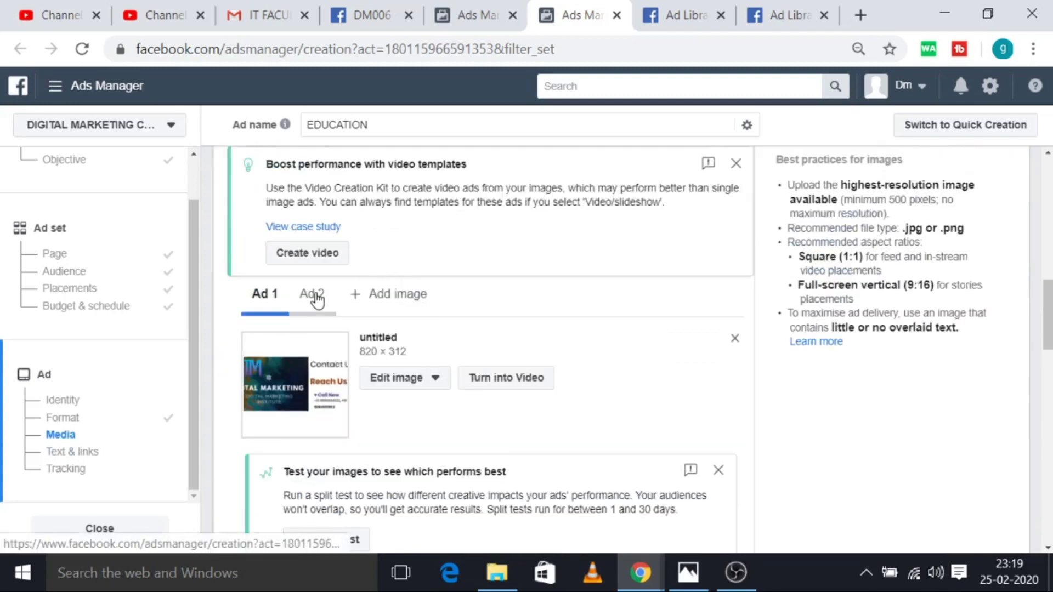
{"action": "left_click", "coordinate": [312, 295]}
{"action": "scroll", "coordinate": [721, 377], "scroll_direction": "down", "scroll_amount": 10}
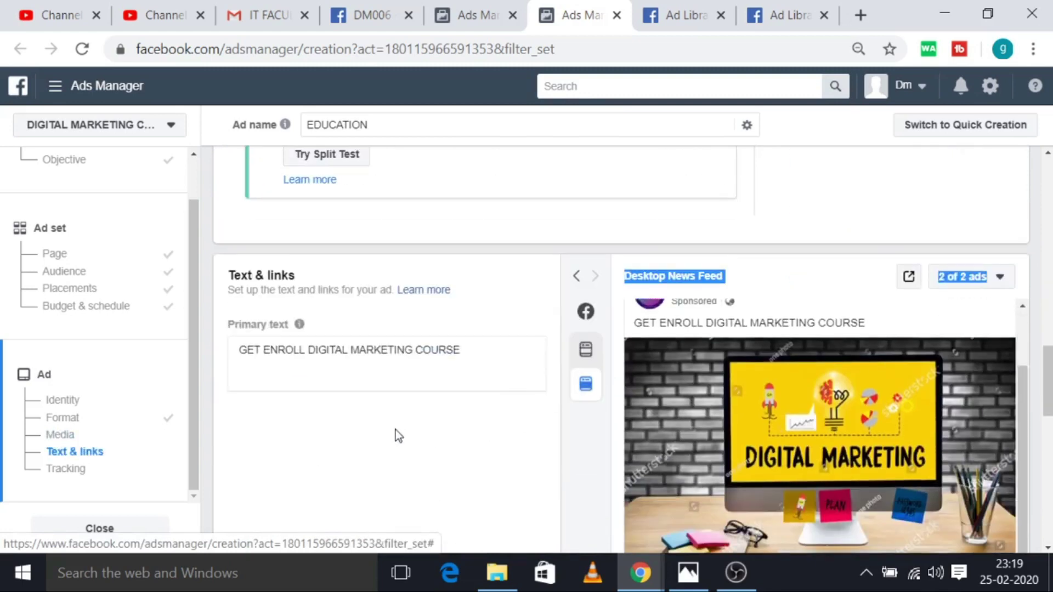
{"action": "scroll", "coordinate": [782, 416], "scroll_direction": "down", "scroll_amount": 1}
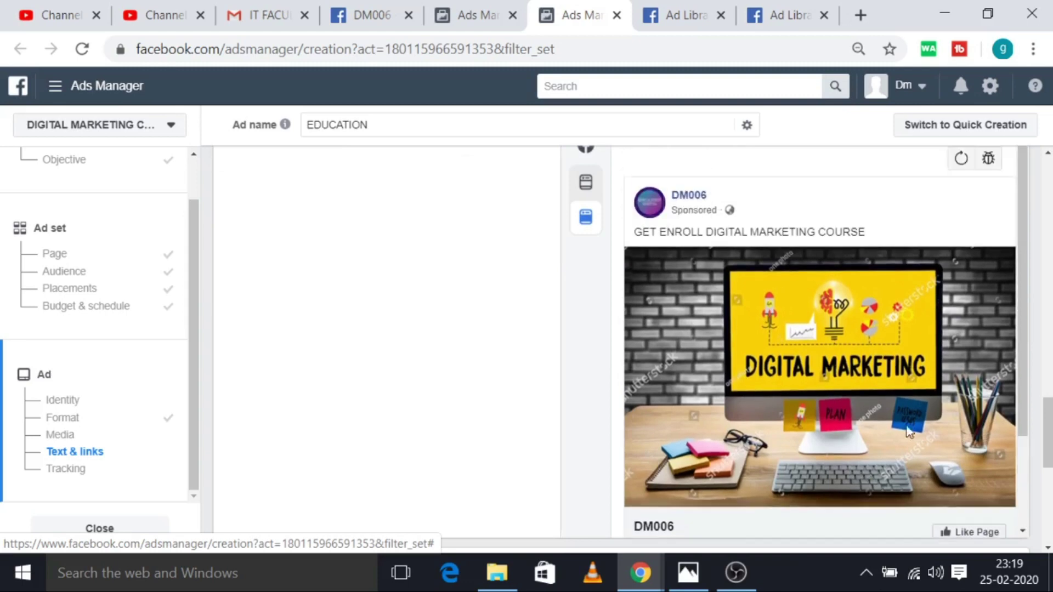
{"action": "scroll", "coordinate": [932, 461], "scroll_direction": "down", "scroll_amount": 5}
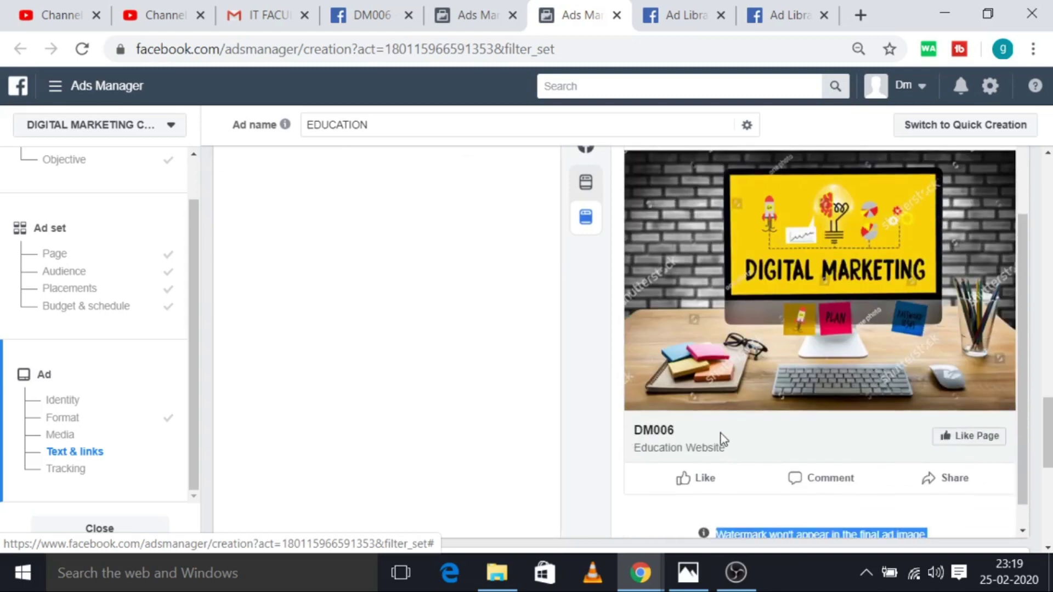
{"action": "scroll", "coordinate": [757, 441], "scroll_direction": "down", "scroll_amount": 1}
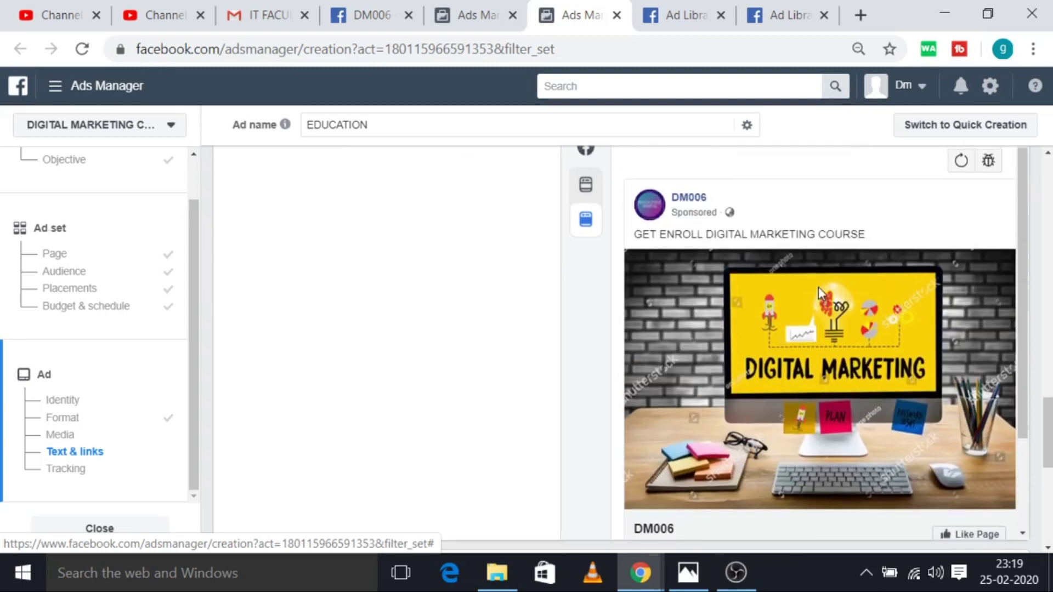
Confirm the EDUCATION ad with its existing tracking settings and without requesting a manual review
{"action": "scroll", "coordinate": [872, 488], "scroll_direction": "down", "scroll_amount": 10}
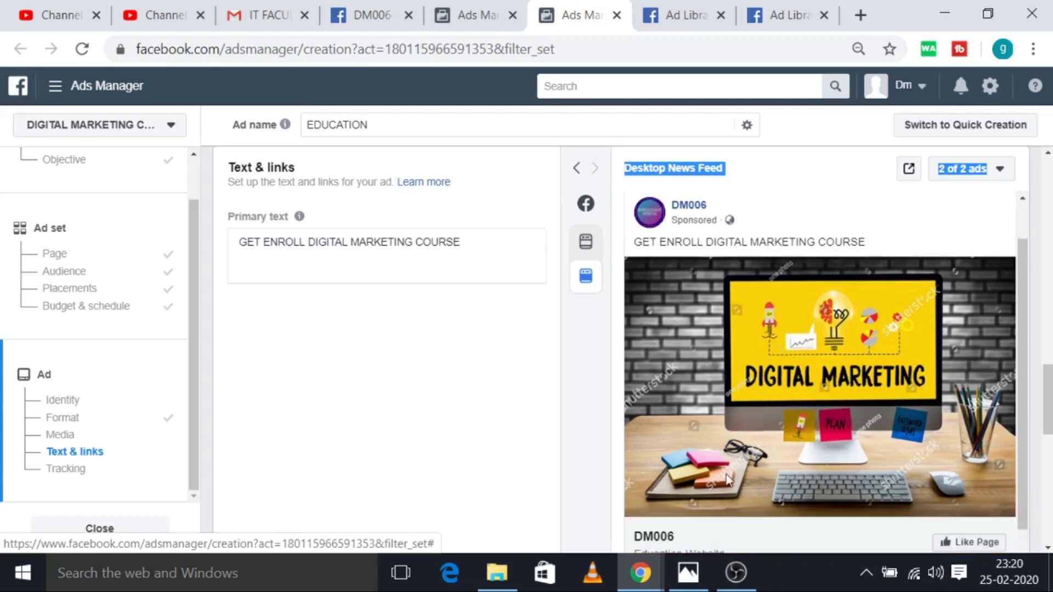
{"action": "scroll", "coordinate": [794, 465], "scroll_direction": "down", "scroll_amount": 4}
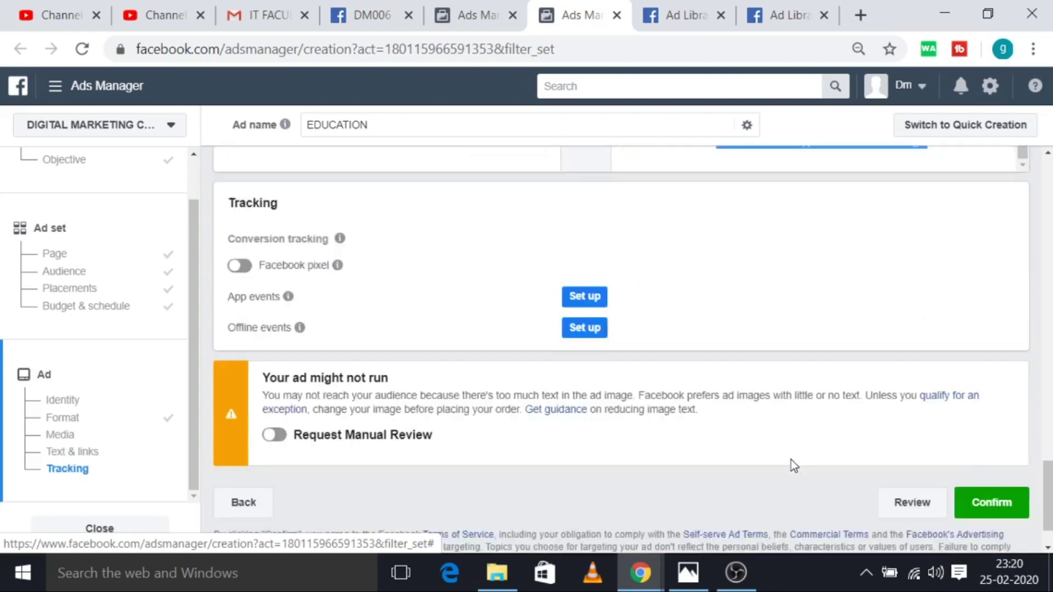
{"action": "left_click", "coordinate": [1019, 451]}
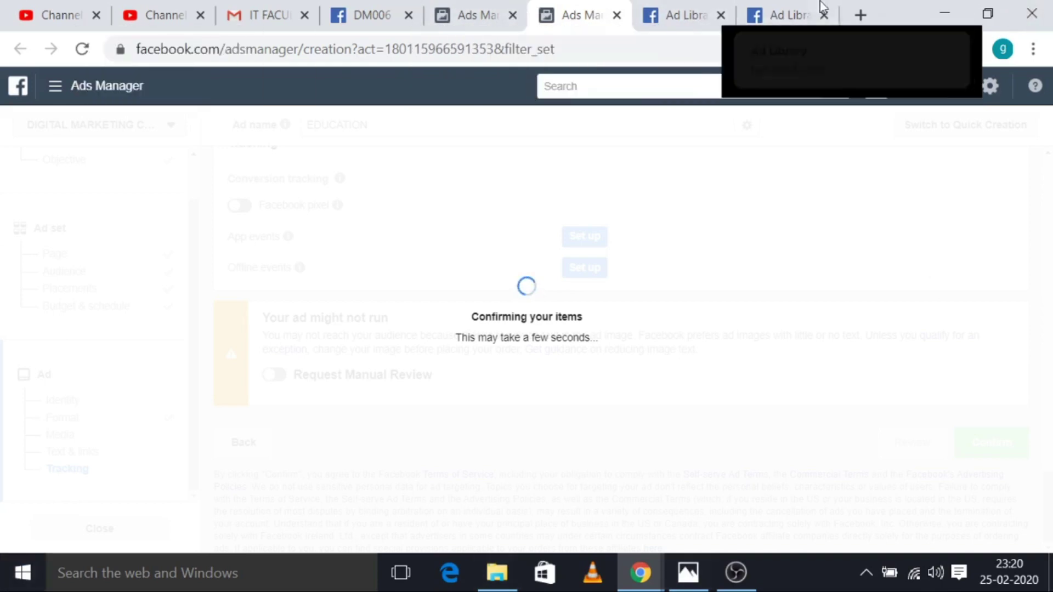
Switch to Facebook Ad Library, choose Tanishq from the recent searches and browse its ads launched in February 2020
{"action": "left_click", "coordinate": [694, 5]}
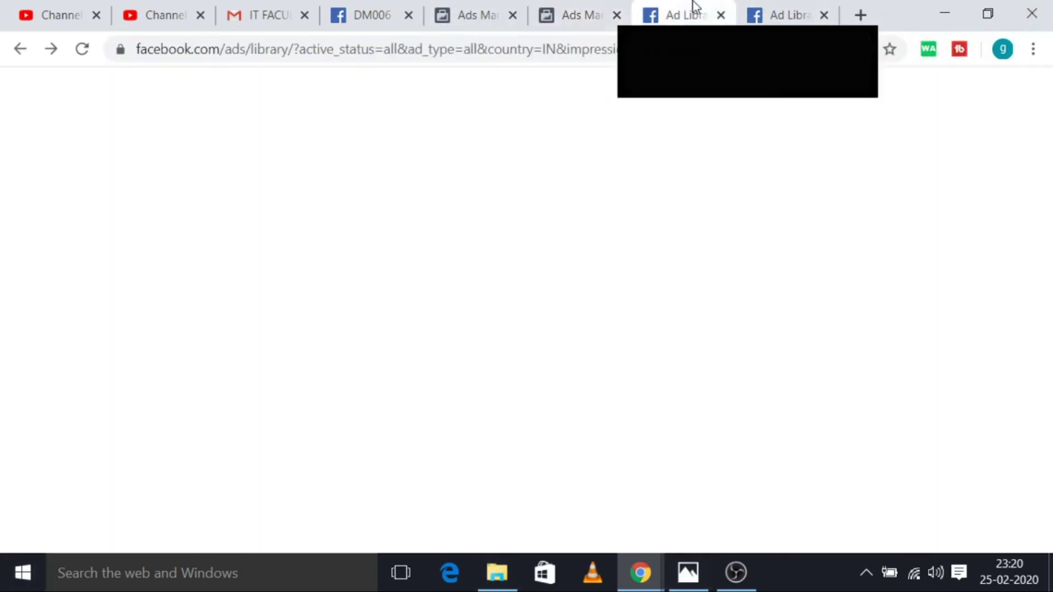
{"action": "scroll", "coordinate": [318, 277], "scroll_direction": "down", "scroll_amount": 2}
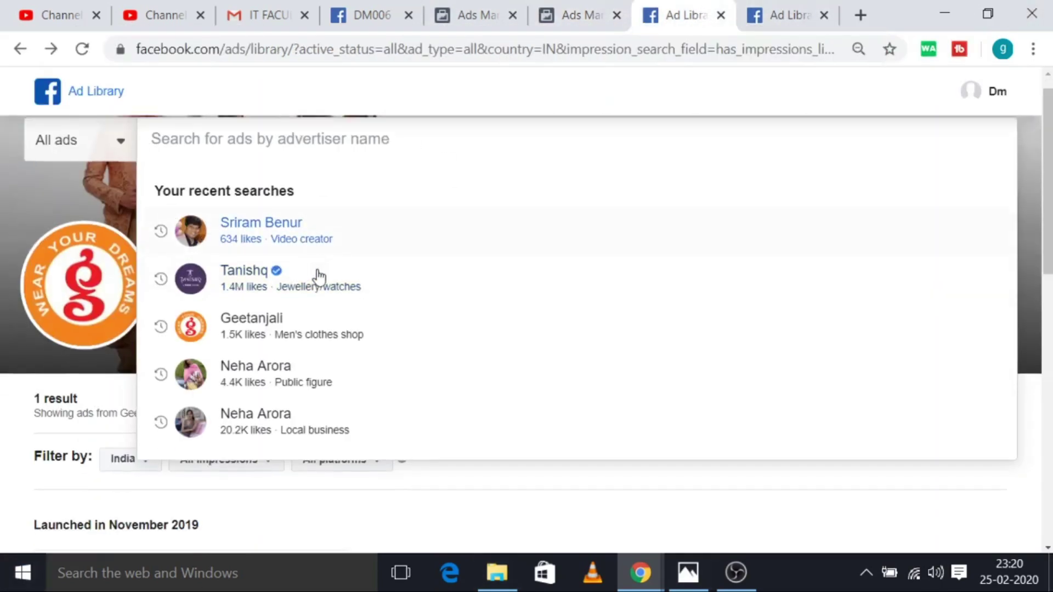
{"action": "scroll", "coordinate": [291, 305], "scroll_direction": "up", "scroll_amount": 2}
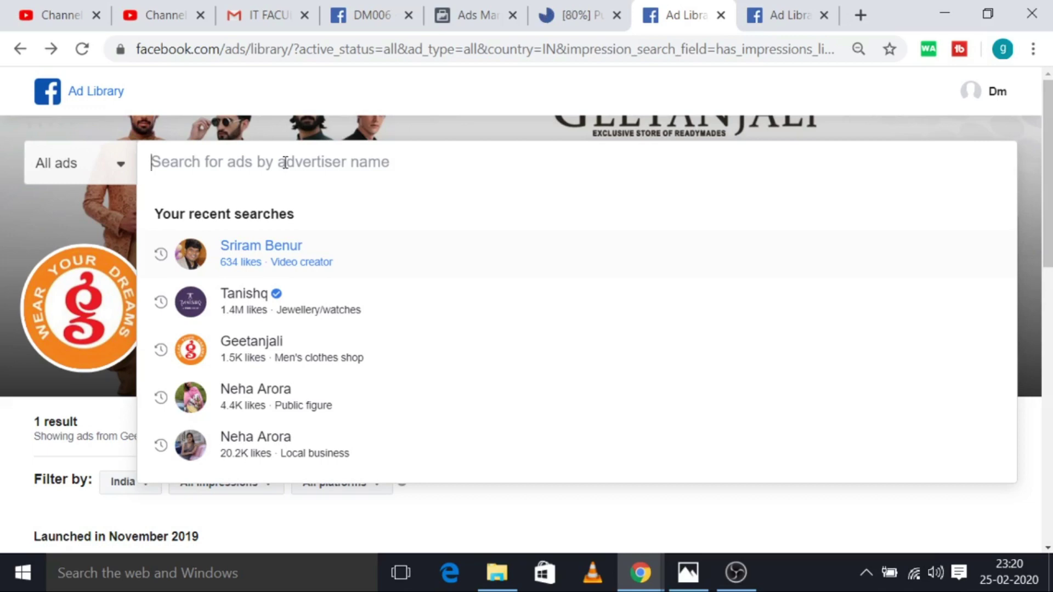
{"action": "left_click", "coordinate": [254, 305]}
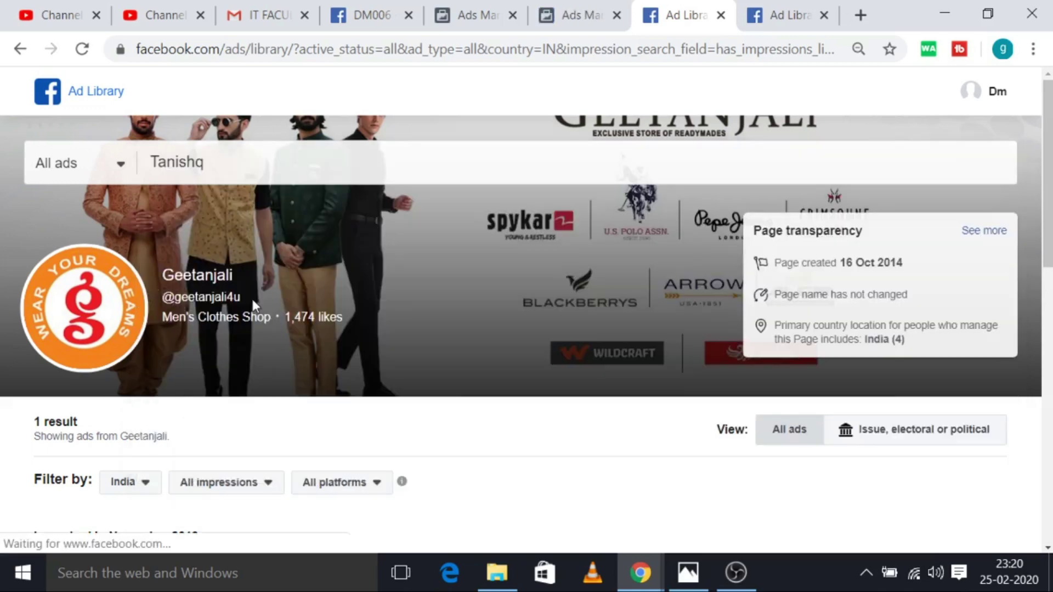
{"action": "scroll", "coordinate": [357, 409], "scroll_direction": "down", "scroll_amount": 6}
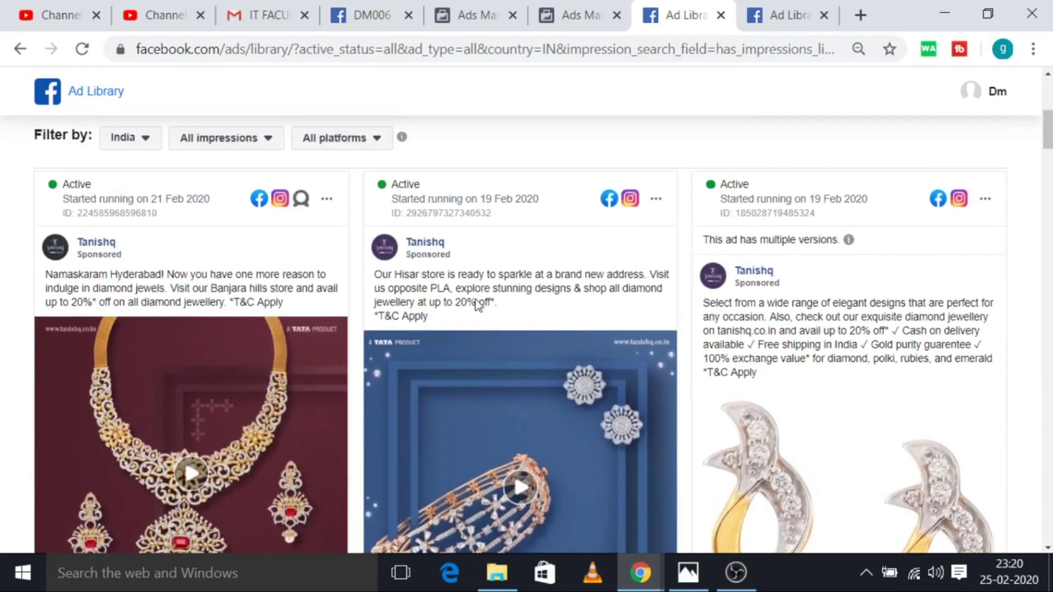
{"action": "scroll", "coordinate": [531, 322], "scroll_direction": "down", "scroll_amount": 5}
{"action": "scroll", "coordinate": [230, 322], "scroll_direction": "up", "scroll_amount": 5}
{"action": "scroll", "coordinate": [675, 401], "scroll_direction": "down", "scroll_amount": 3}
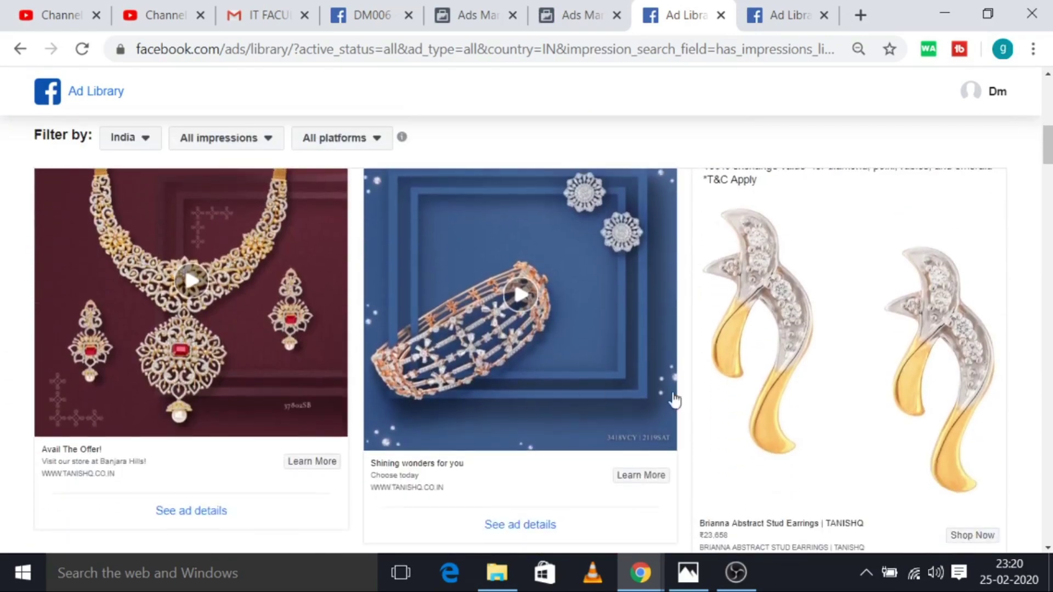
Examine Tanishq's page header, Page transparency details and the texts of its active ads
{"action": "scroll", "coordinate": [675, 400], "scroll_direction": "up", "scroll_amount": 6}
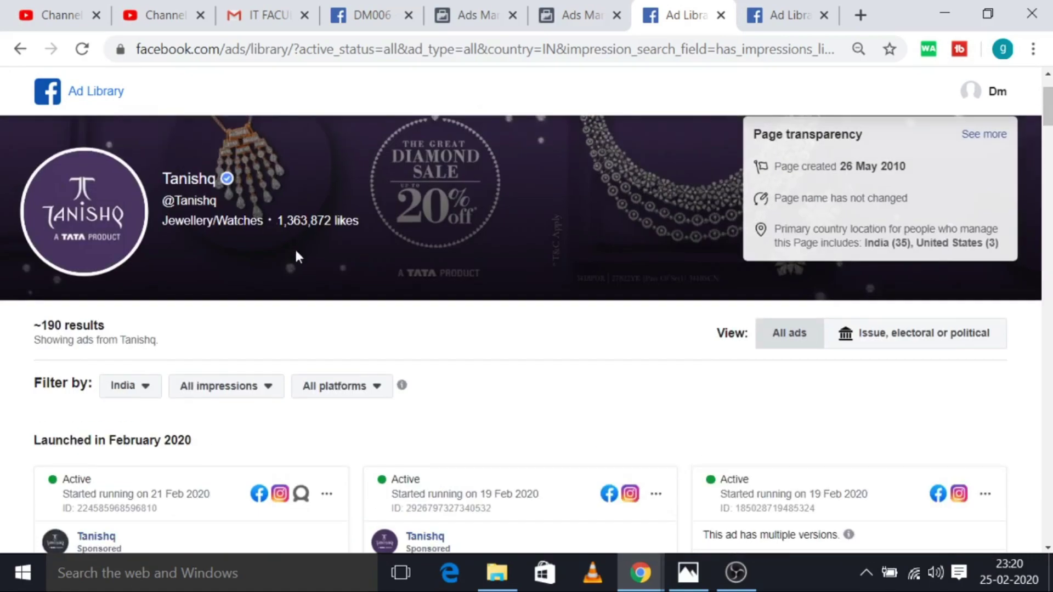
{"action": "scroll", "coordinate": [296, 256], "scroll_direction": "up", "scroll_amount": 2}
{"action": "left_click", "coordinate": [272, 164]}
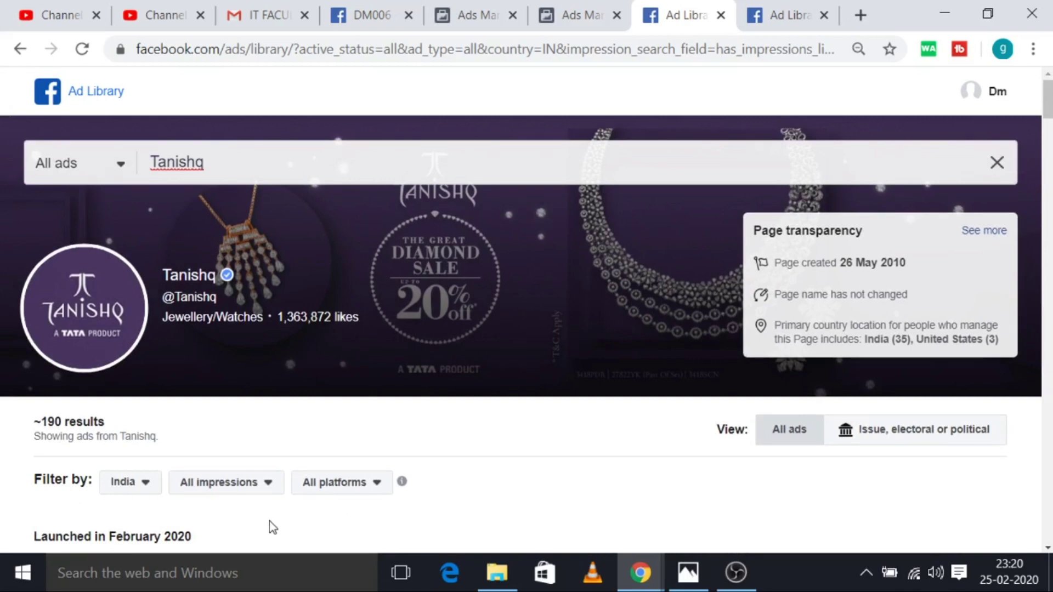
{"action": "scroll", "coordinate": [584, 258], "scroll_direction": "down", "scroll_amount": 7}
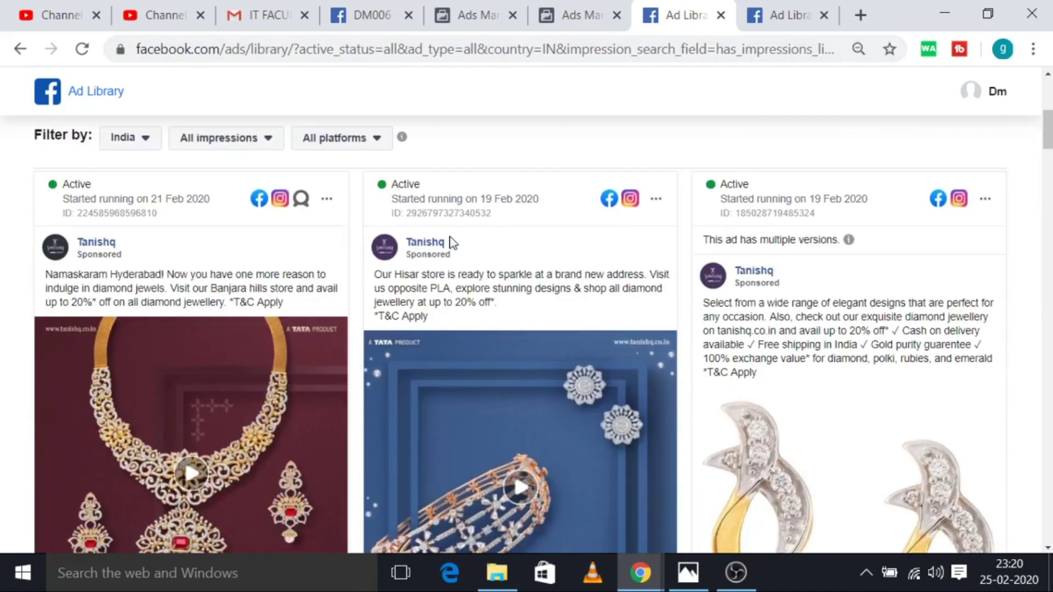
{"action": "scroll", "coordinate": [826, 310], "scroll_direction": "up", "scroll_amount": 4}
{"action": "scroll", "coordinate": [826, 311], "scroll_direction": "up", "scroll_amount": 2}
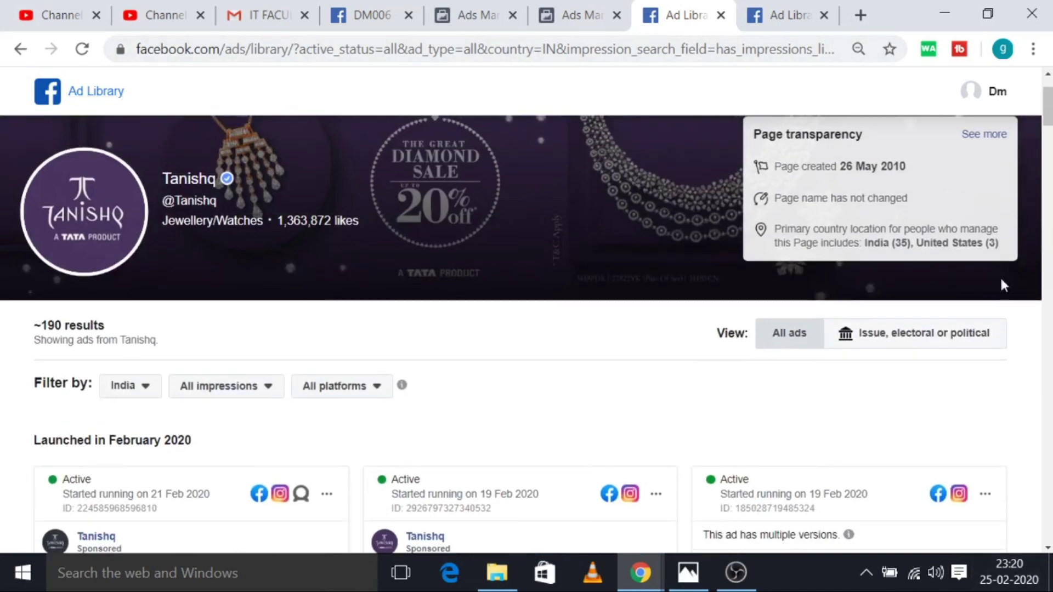
{"action": "scroll", "coordinate": [1004, 285], "scroll_direction": "down", "scroll_amount": 5}
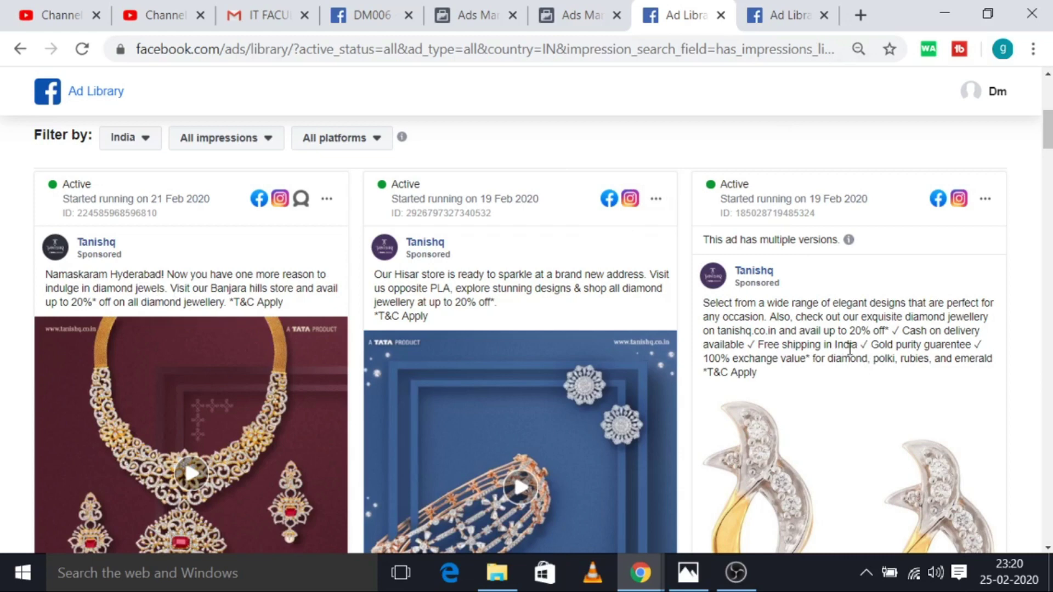
Return to Ads Manager and open the page_like_ad campaign's EDUCATION_PAGE_LIKES ad set to list its ads
{"action": "left_click", "coordinate": [496, 7]}
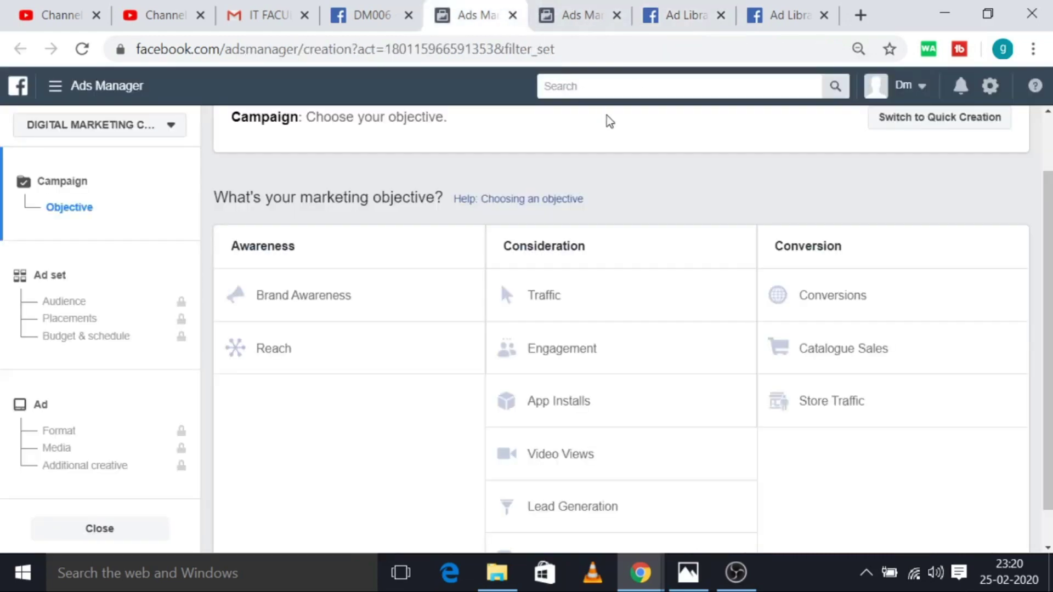
{"action": "left_click", "coordinate": [579, 8]}
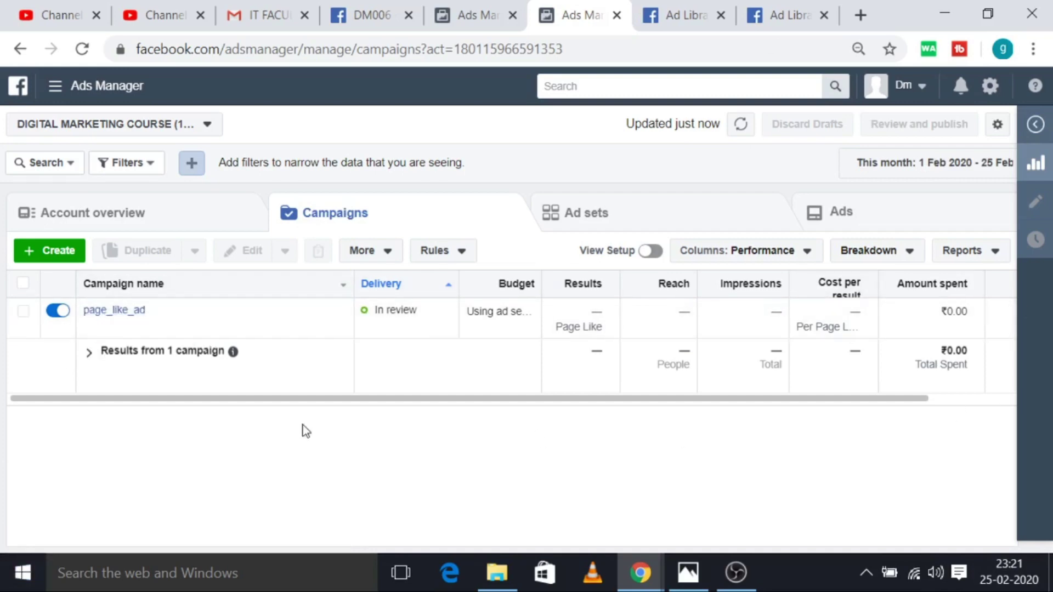
{"action": "left_click", "coordinate": [108, 314]}
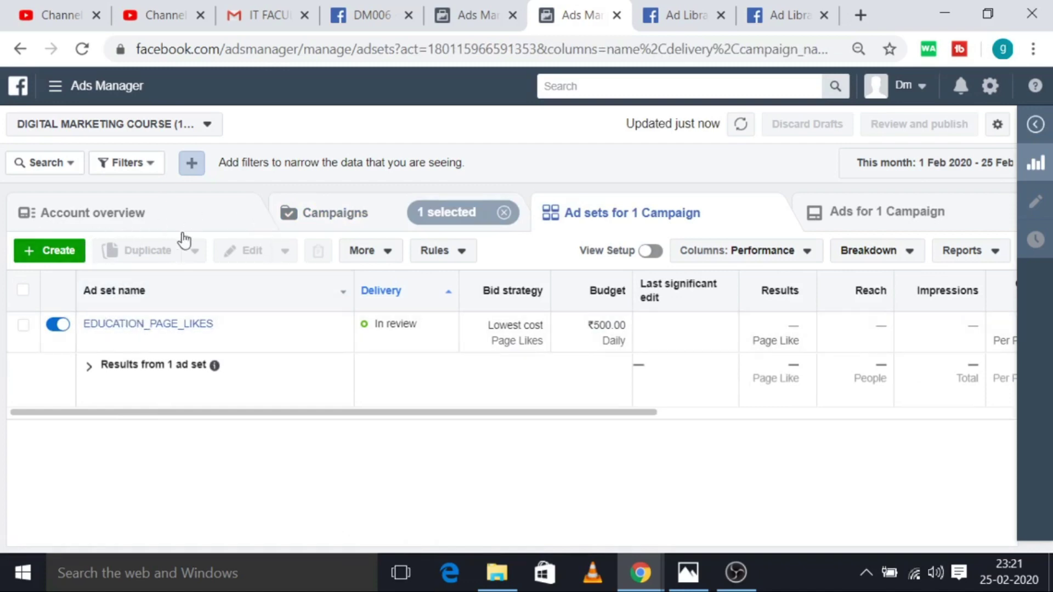
{"action": "left_click", "coordinate": [141, 326]}
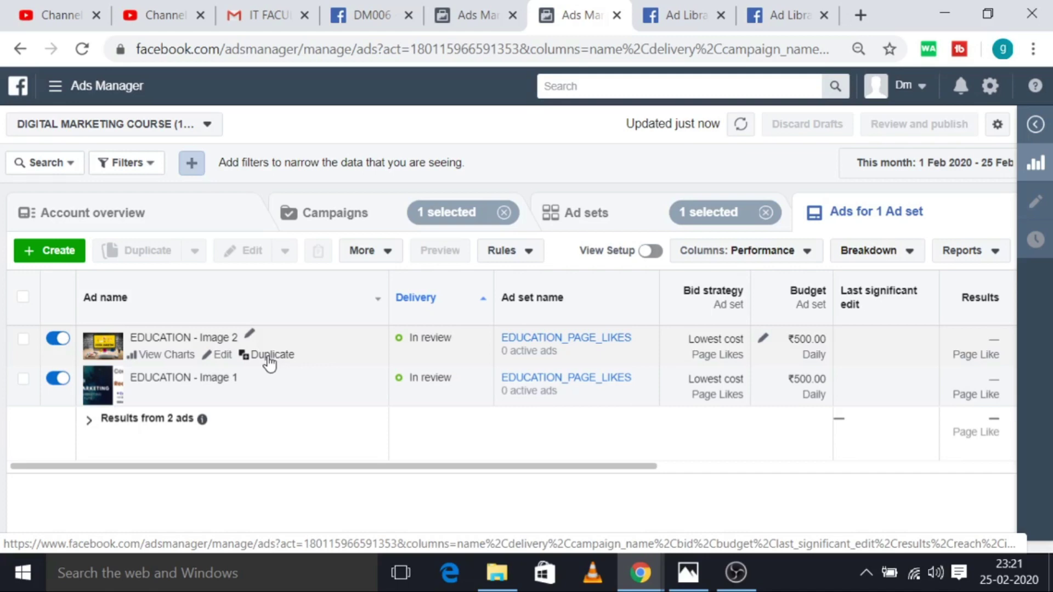
Duplicate the EDUCATION - Image 2 ad once into its original campaign, keeping existing reactions, comments and shares shown
{"action": "left_click", "coordinate": [270, 361]}
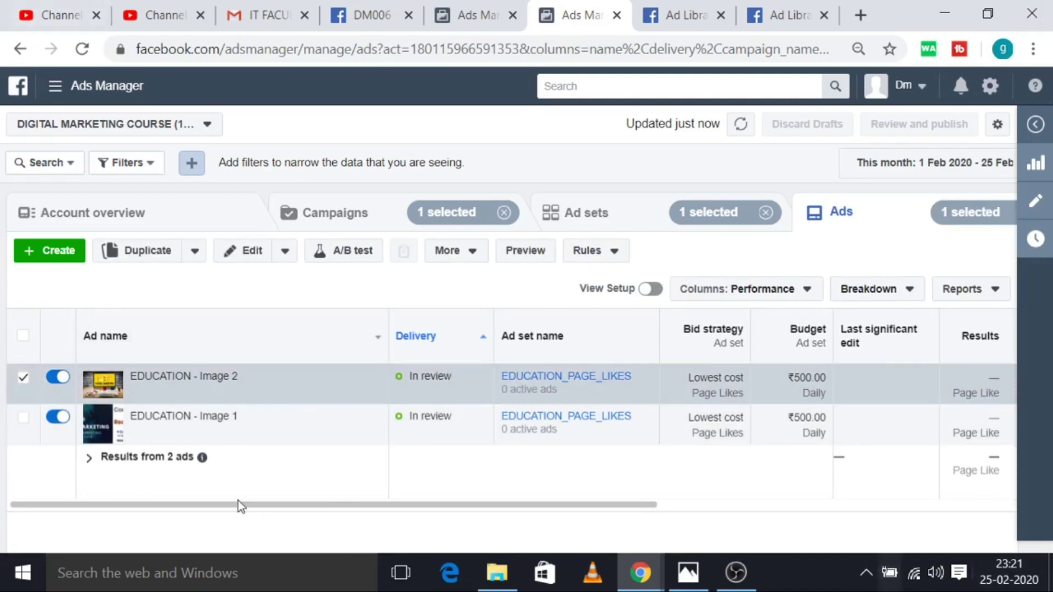
{"action": "mouse_move", "coordinate": [247, 396]}
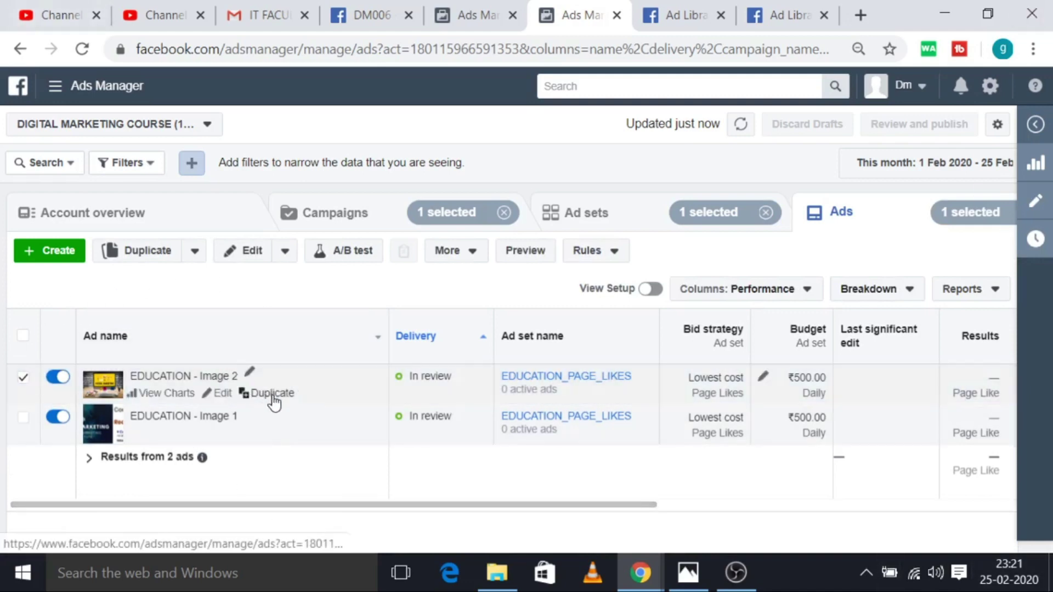
{"action": "left_click", "coordinate": [144, 251]}
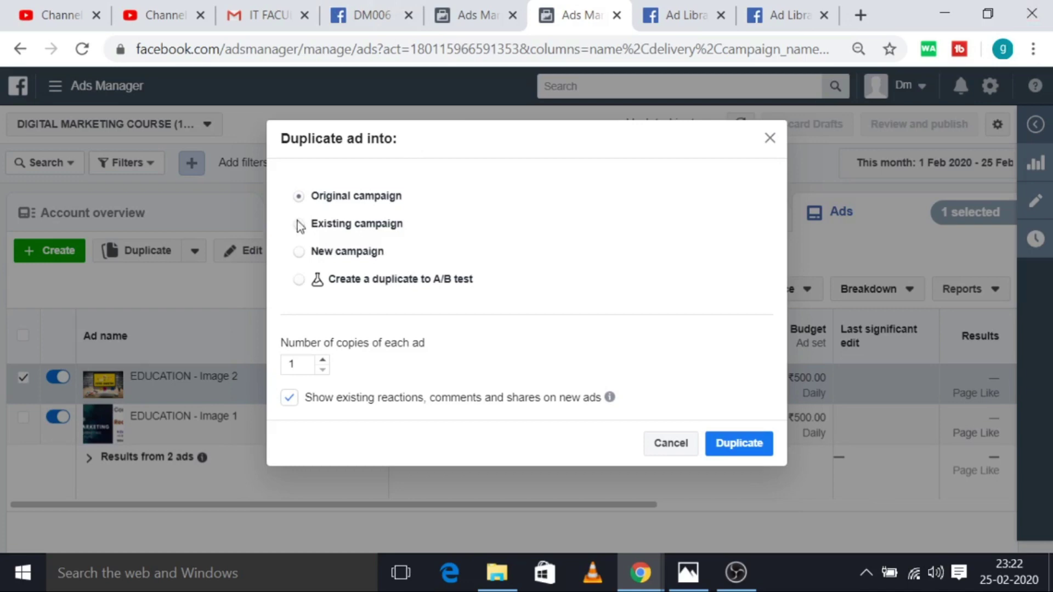
{"action": "left_click", "coordinate": [744, 451]}
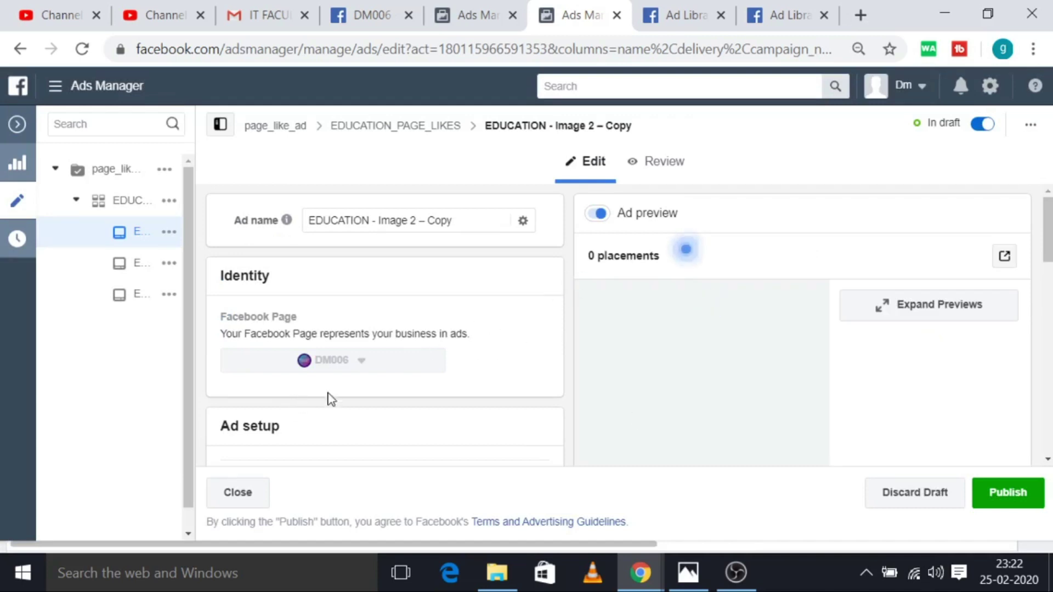
Browse the DIGITAL MARKETING stock photos as image options for the duplicated ad and continue with the currently selected image
{"action": "scroll", "coordinate": [421, 420], "scroll_direction": "down", "scroll_amount": 8}
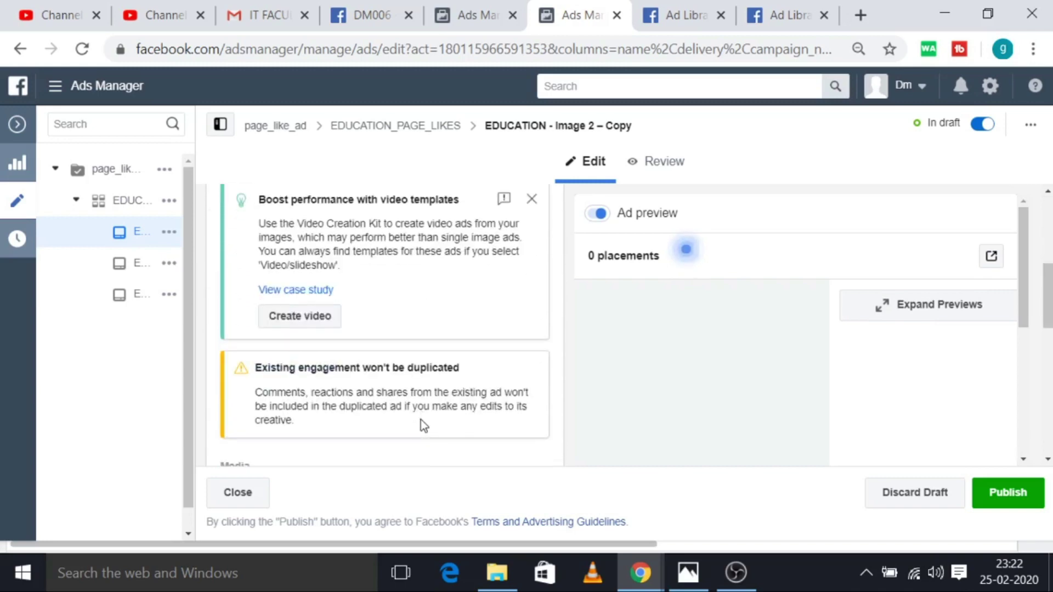
{"action": "scroll", "coordinate": [420, 418], "scroll_direction": "down", "scroll_amount": 2}
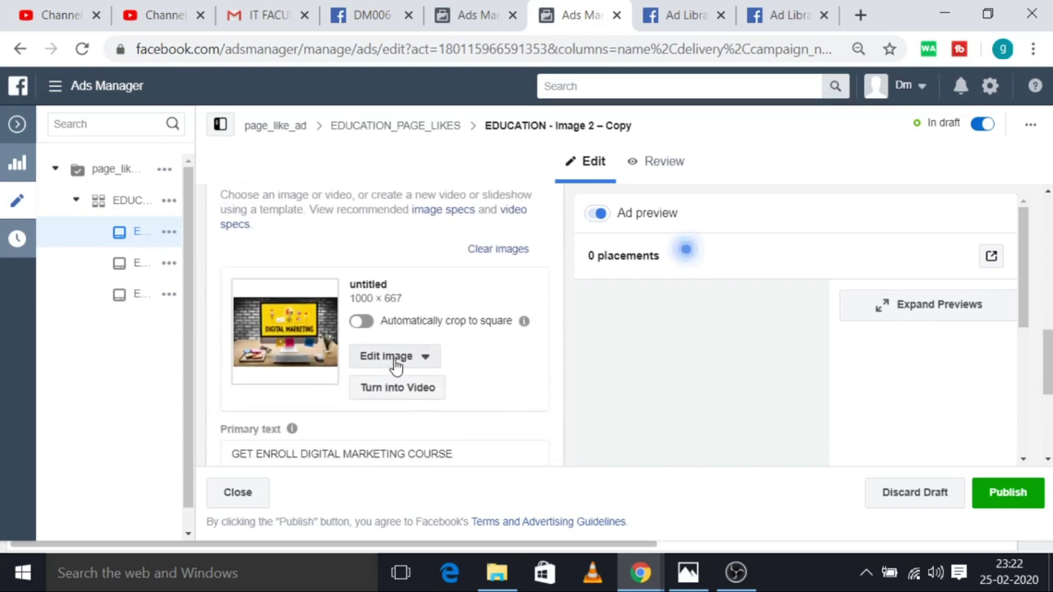
{"action": "left_click", "coordinate": [396, 362]}
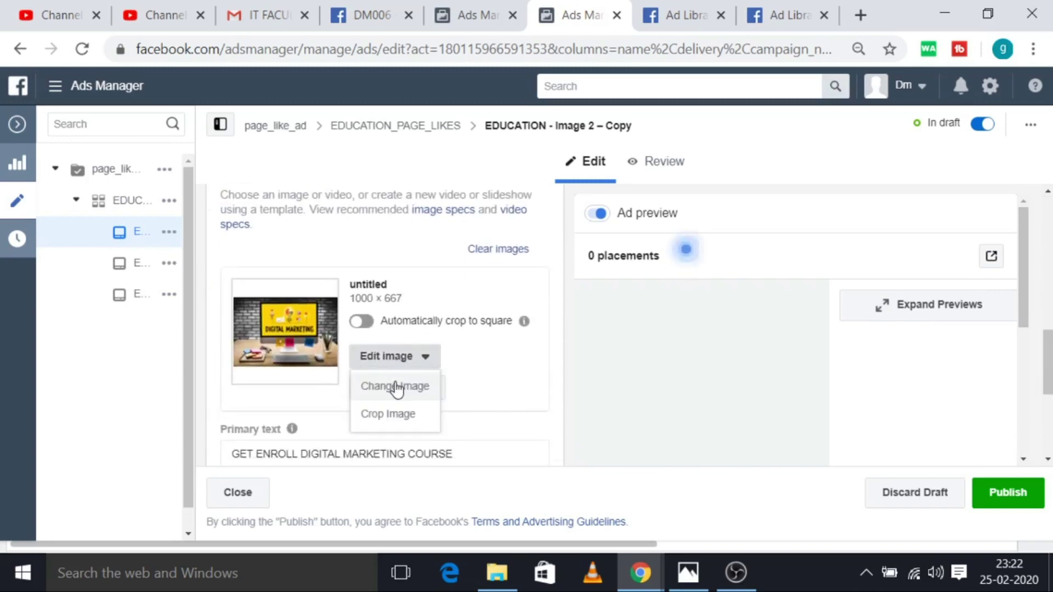
{"action": "left_click", "coordinate": [396, 387]}
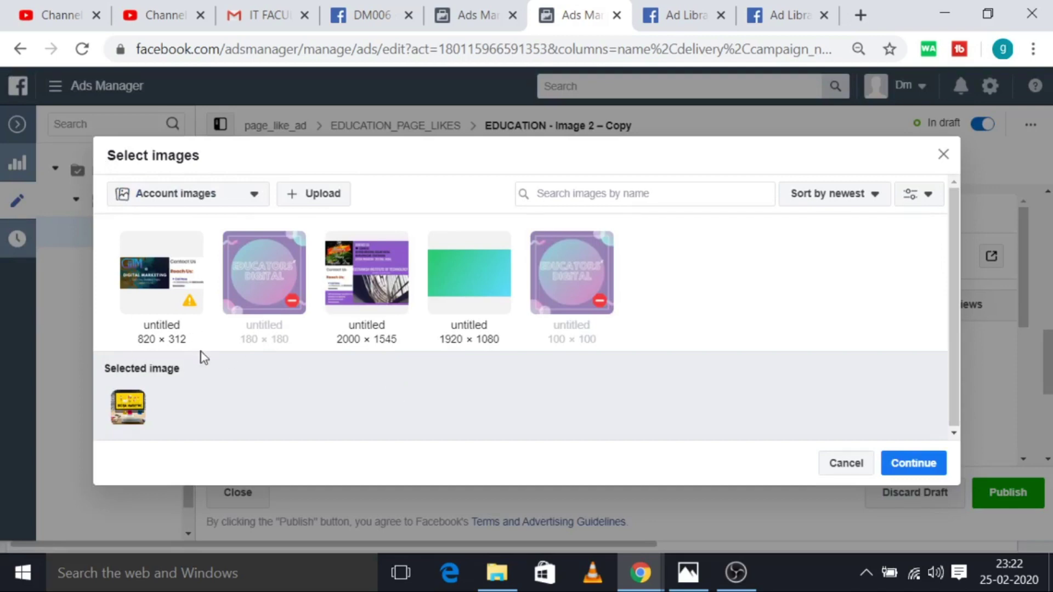
{"action": "left_click", "coordinate": [243, 207]}
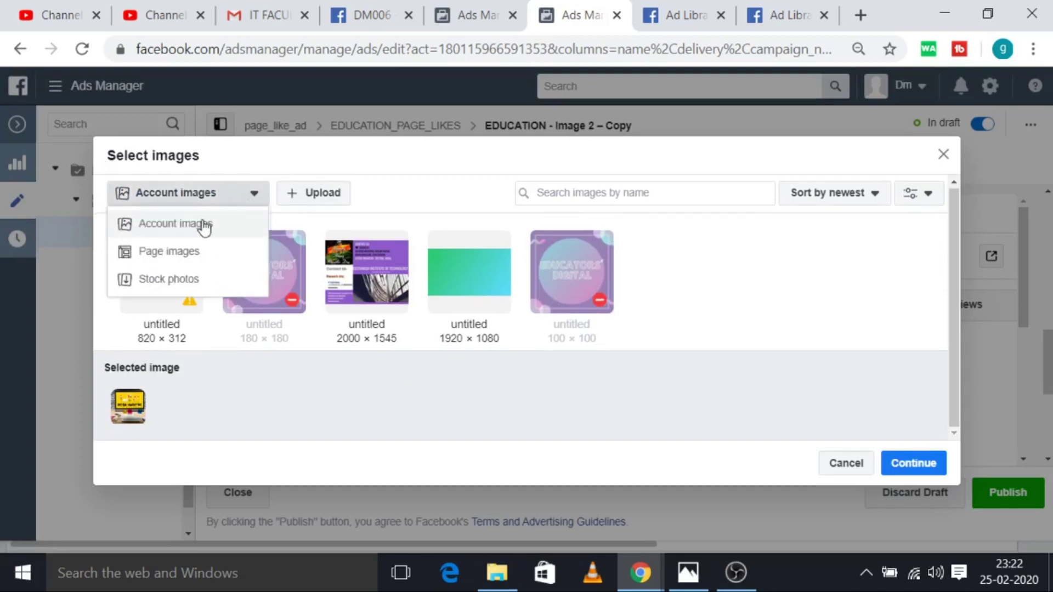
{"action": "left_click", "coordinate": [187, 279]}
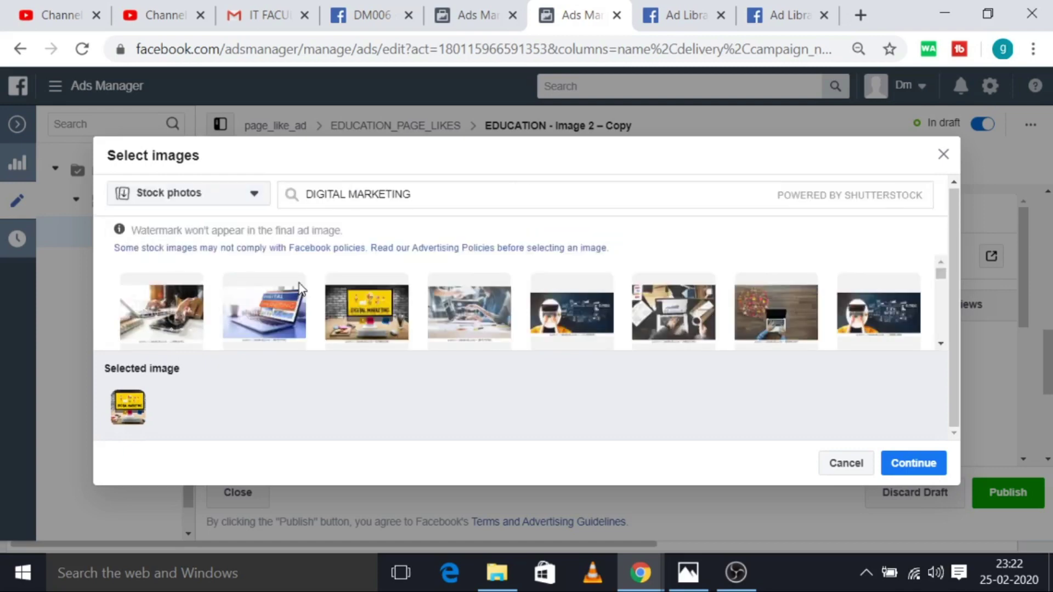
{"action": "scroll", "coordinate": [205, 321], "scroll_direction": "down", "scroll_amount": 2}
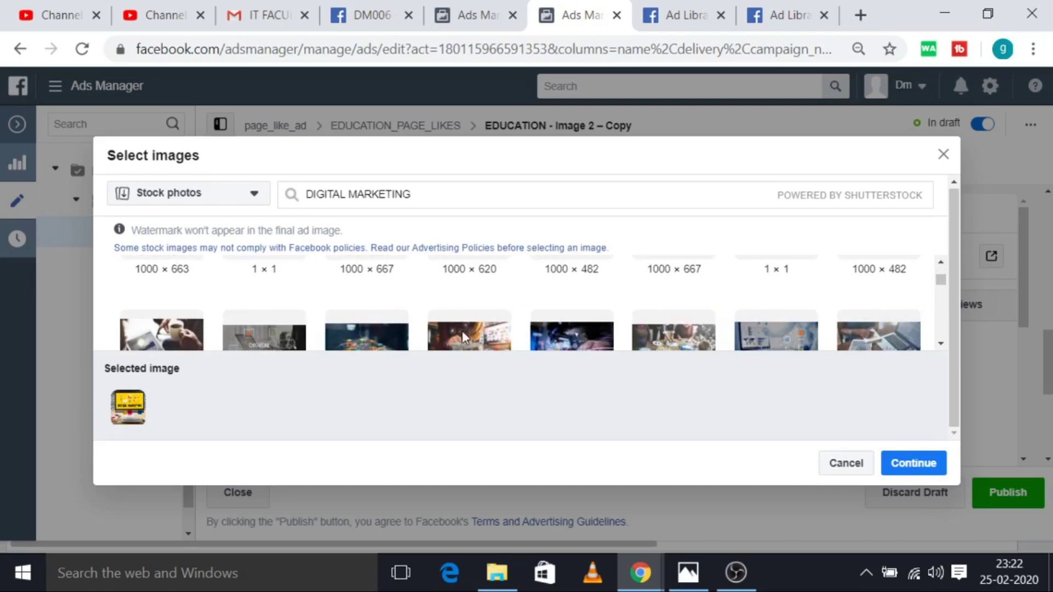
{"action": "scroll", "coordinate": [465, 335], "scroll_direction": "down", "scroll_amount": 2}
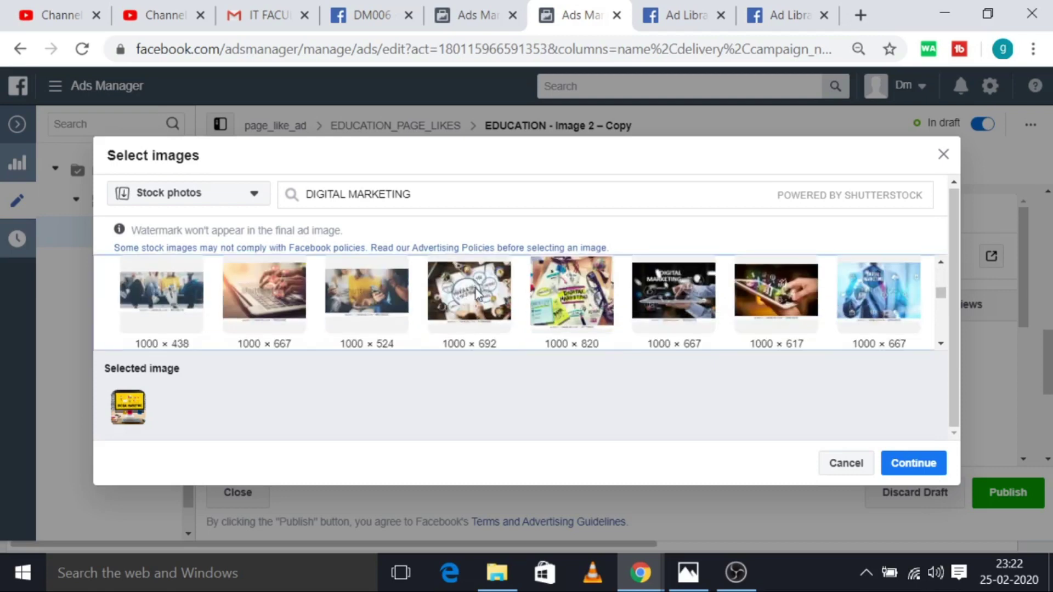
{"action": "left_click", "coordinate": [914, 463]}
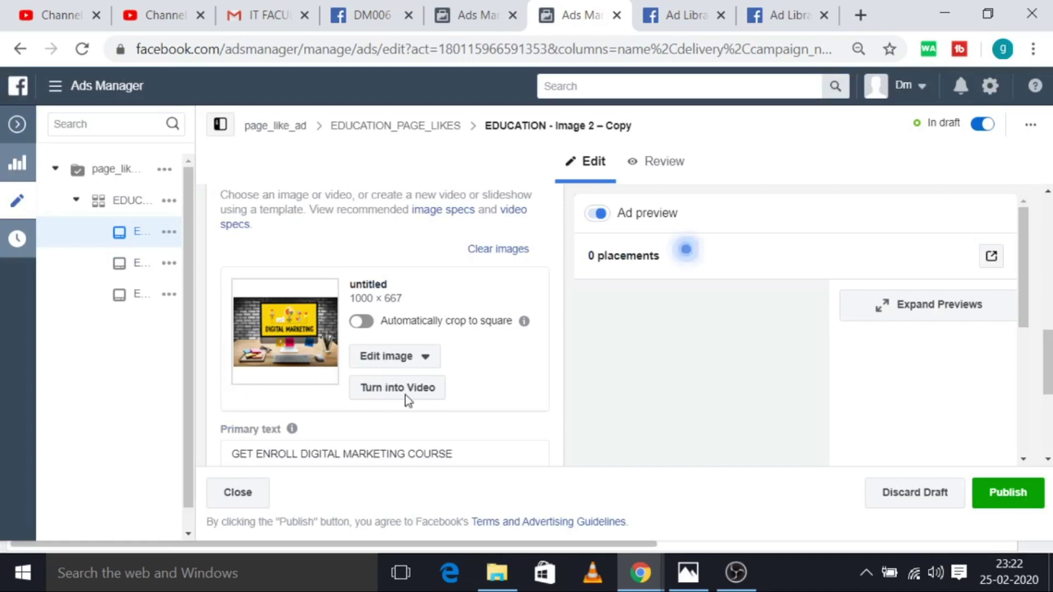
Review the duplicated ad's media, primary text and tracking settings
{"action": "scroll", "coordinate": [489, 378], "scroll_direction": "up", "scroll_amount": 5}
{"action": "scroll", "coordinate": [399, 347], "scroll_direction": "down", "scroll_amount": 8}
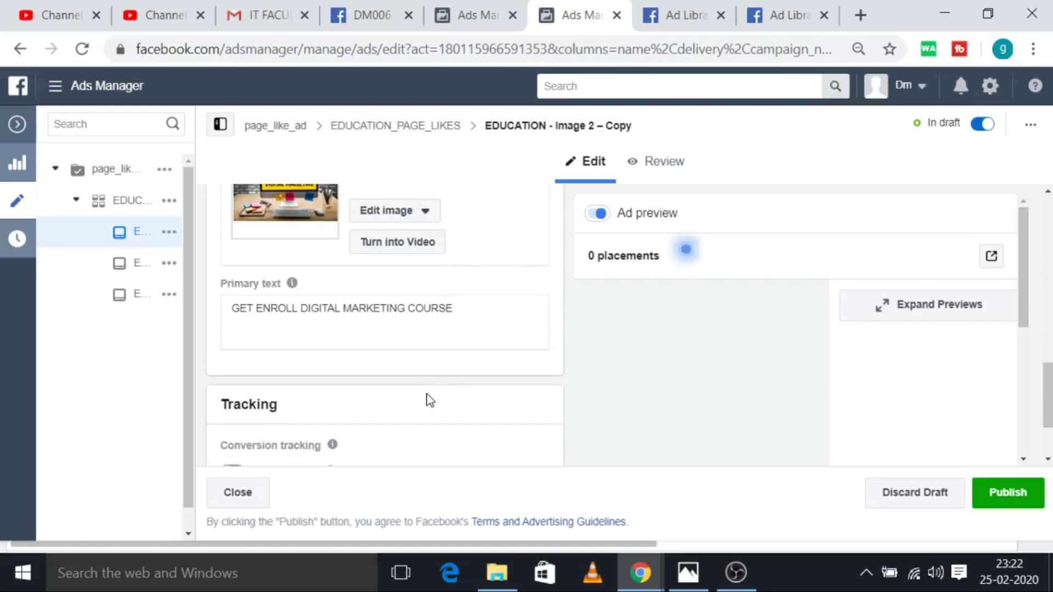
{"action": "scroll", "coordinate": [340, 307], "scroll_direction": "down", "scroll_amount": 2}
{"action": "scroll", "coordinate": [345, 291], "scroll_direction": "up", "scroll_amount": 6}
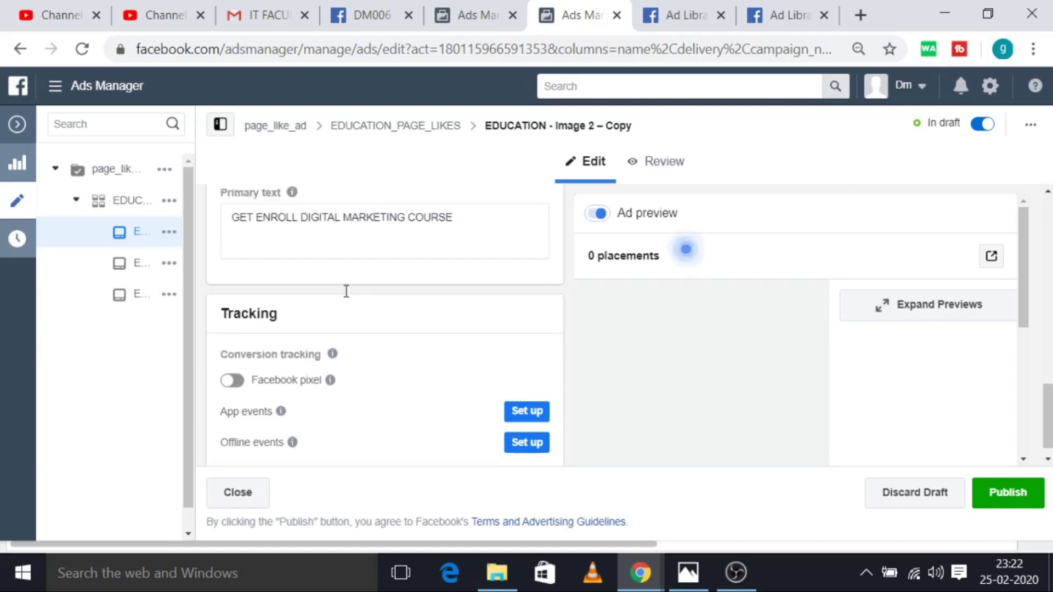